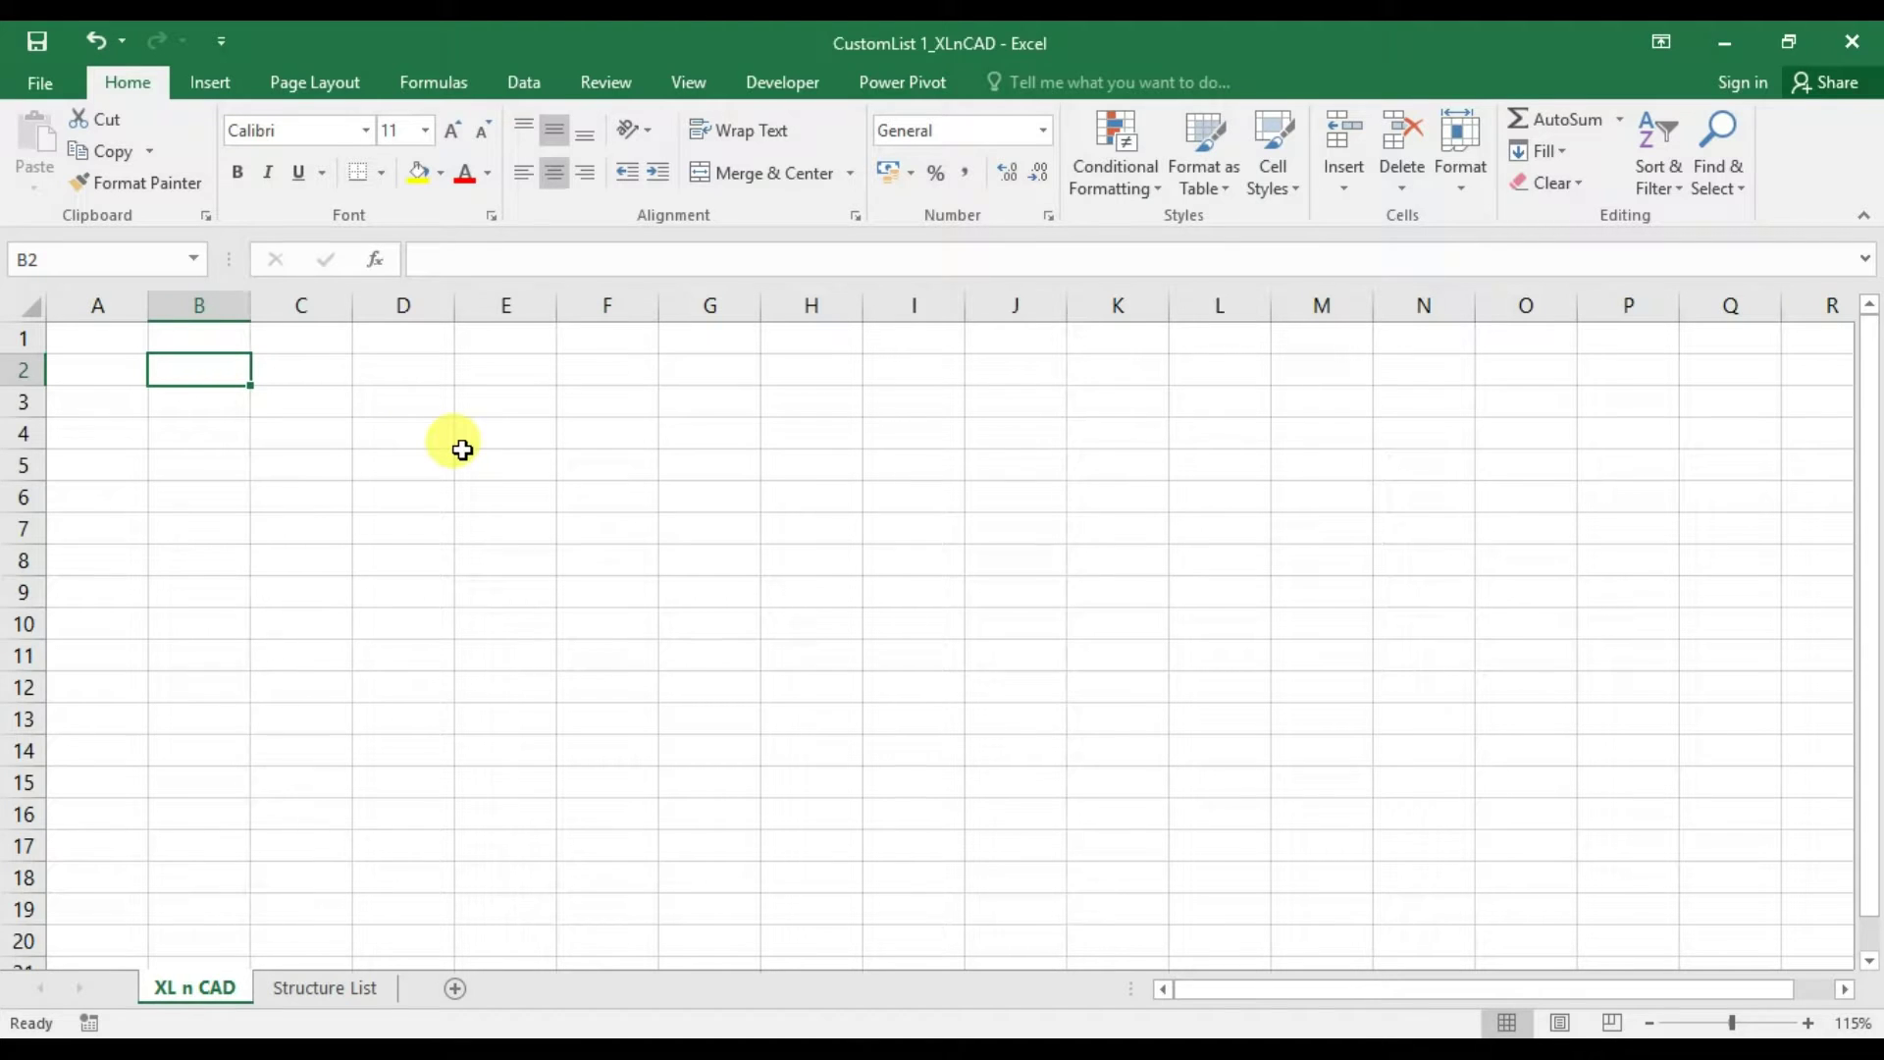
Enter Monday in B2, fill it down to Sunday in B8, and widen column B
text(Monday)
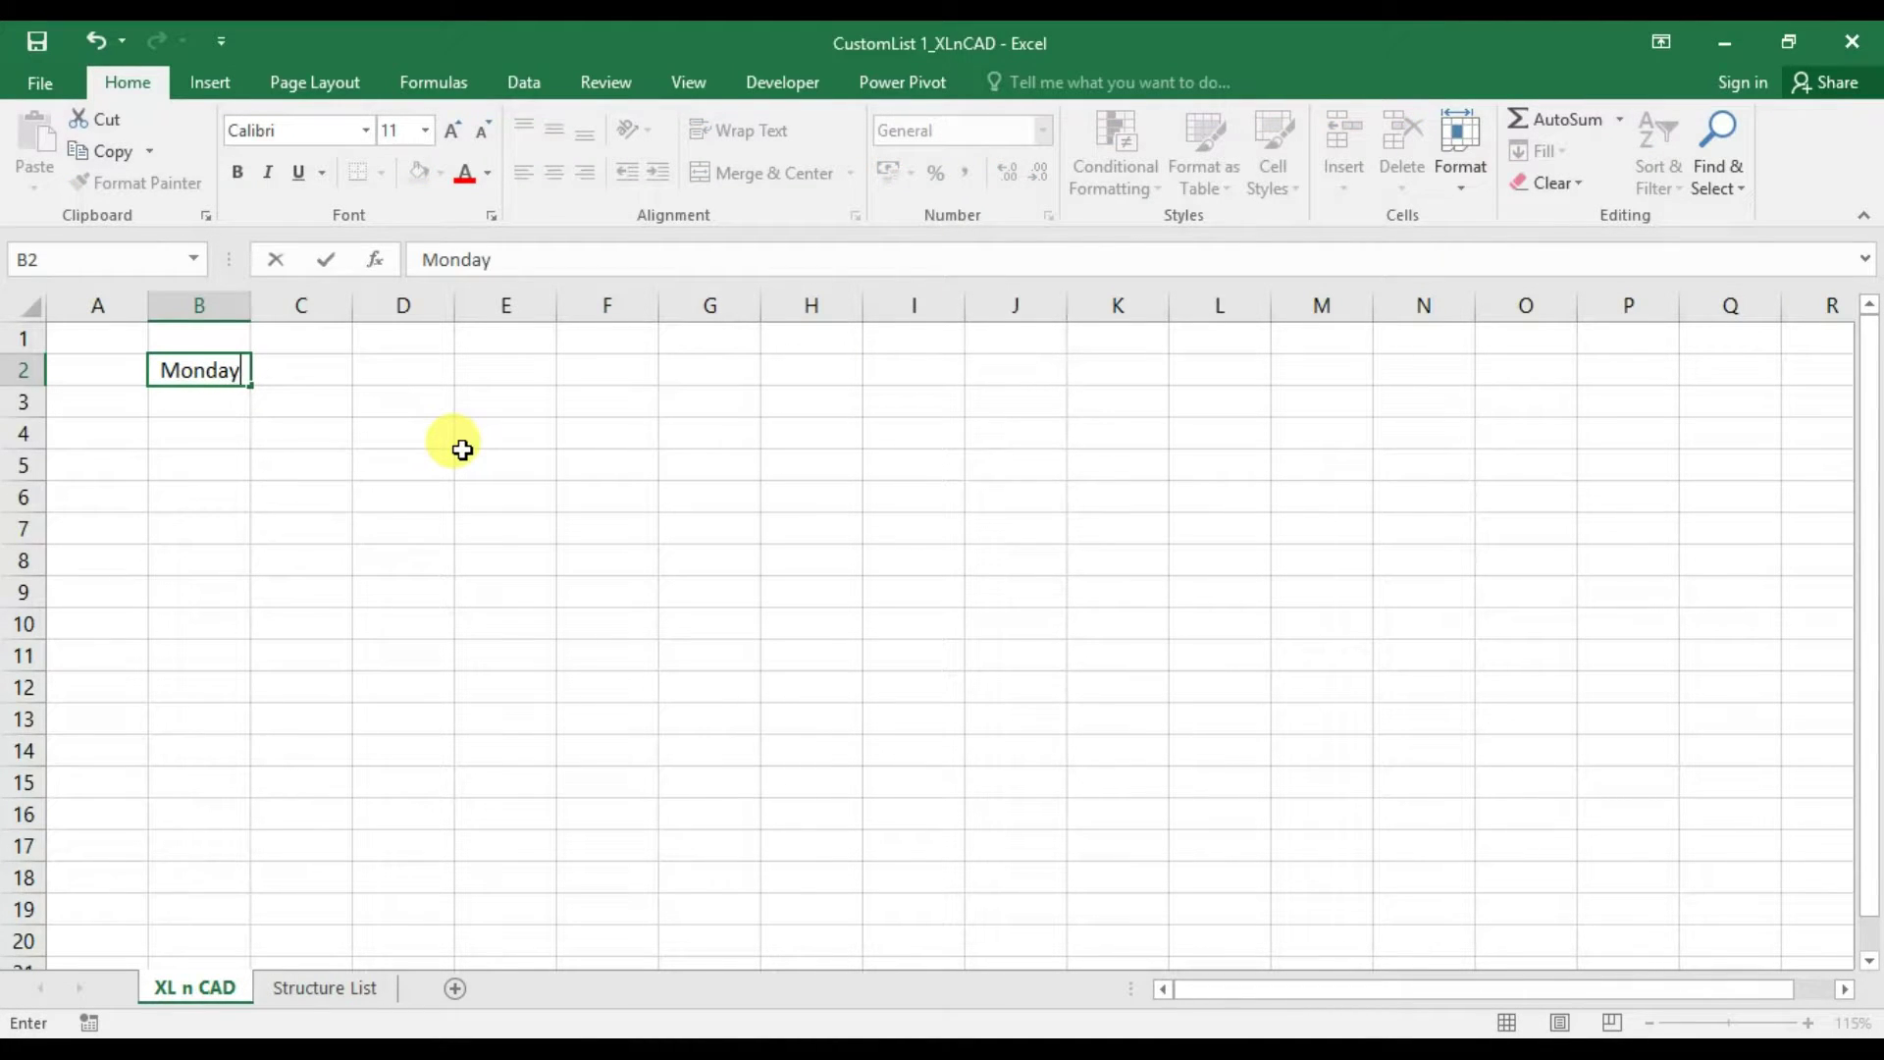
key(Return)
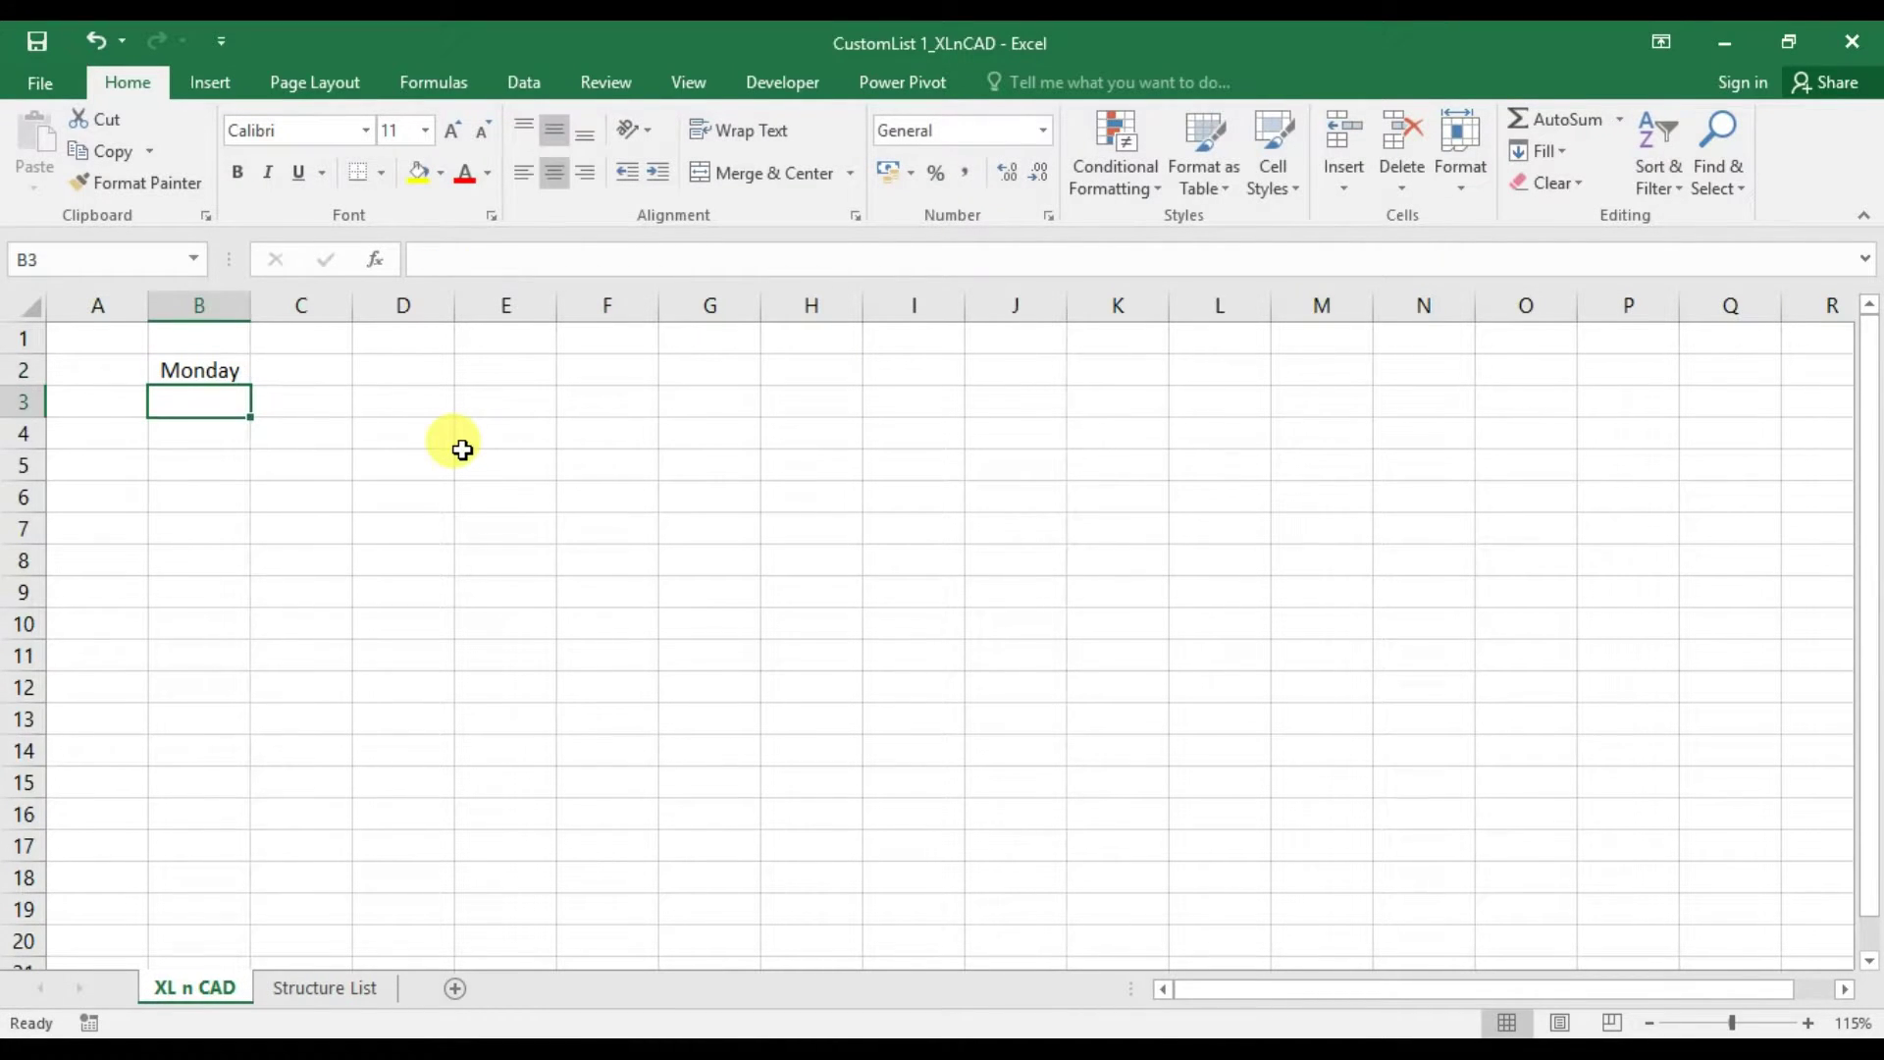
click(239, 381)
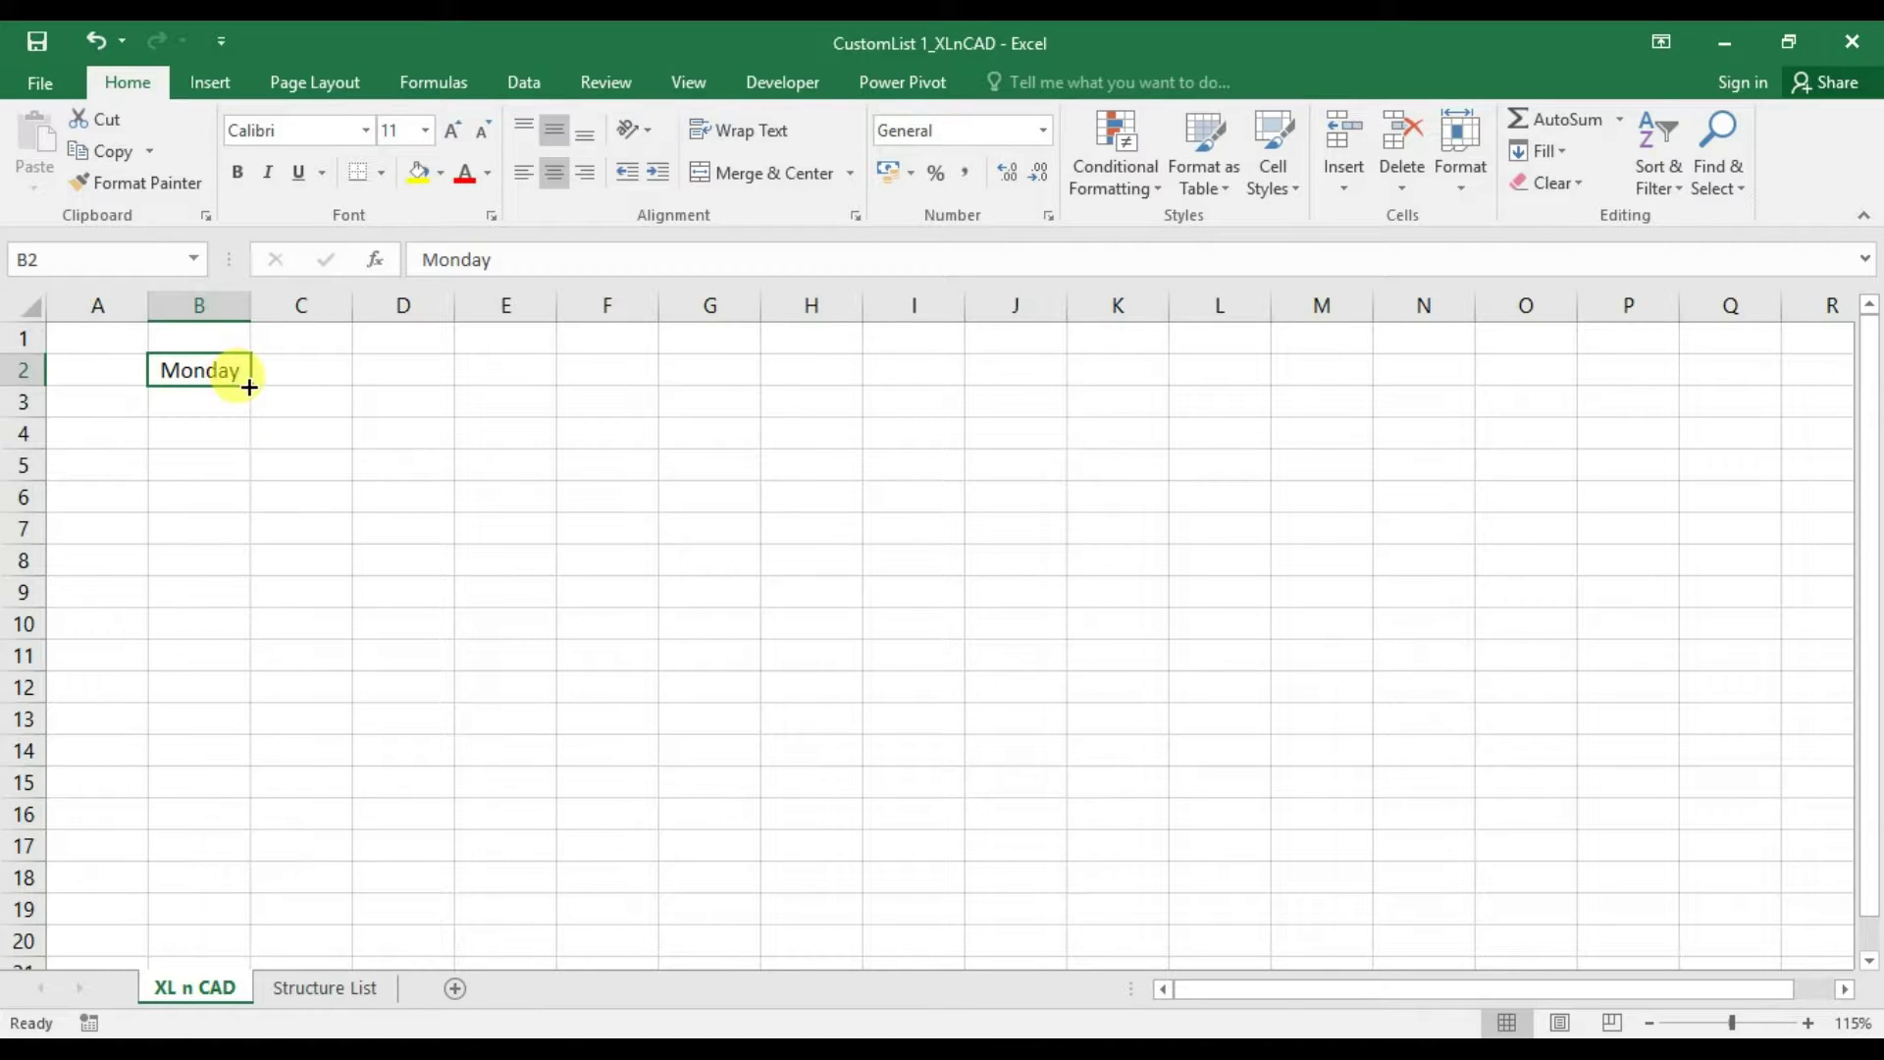
drag(249, 387, 259, 579)
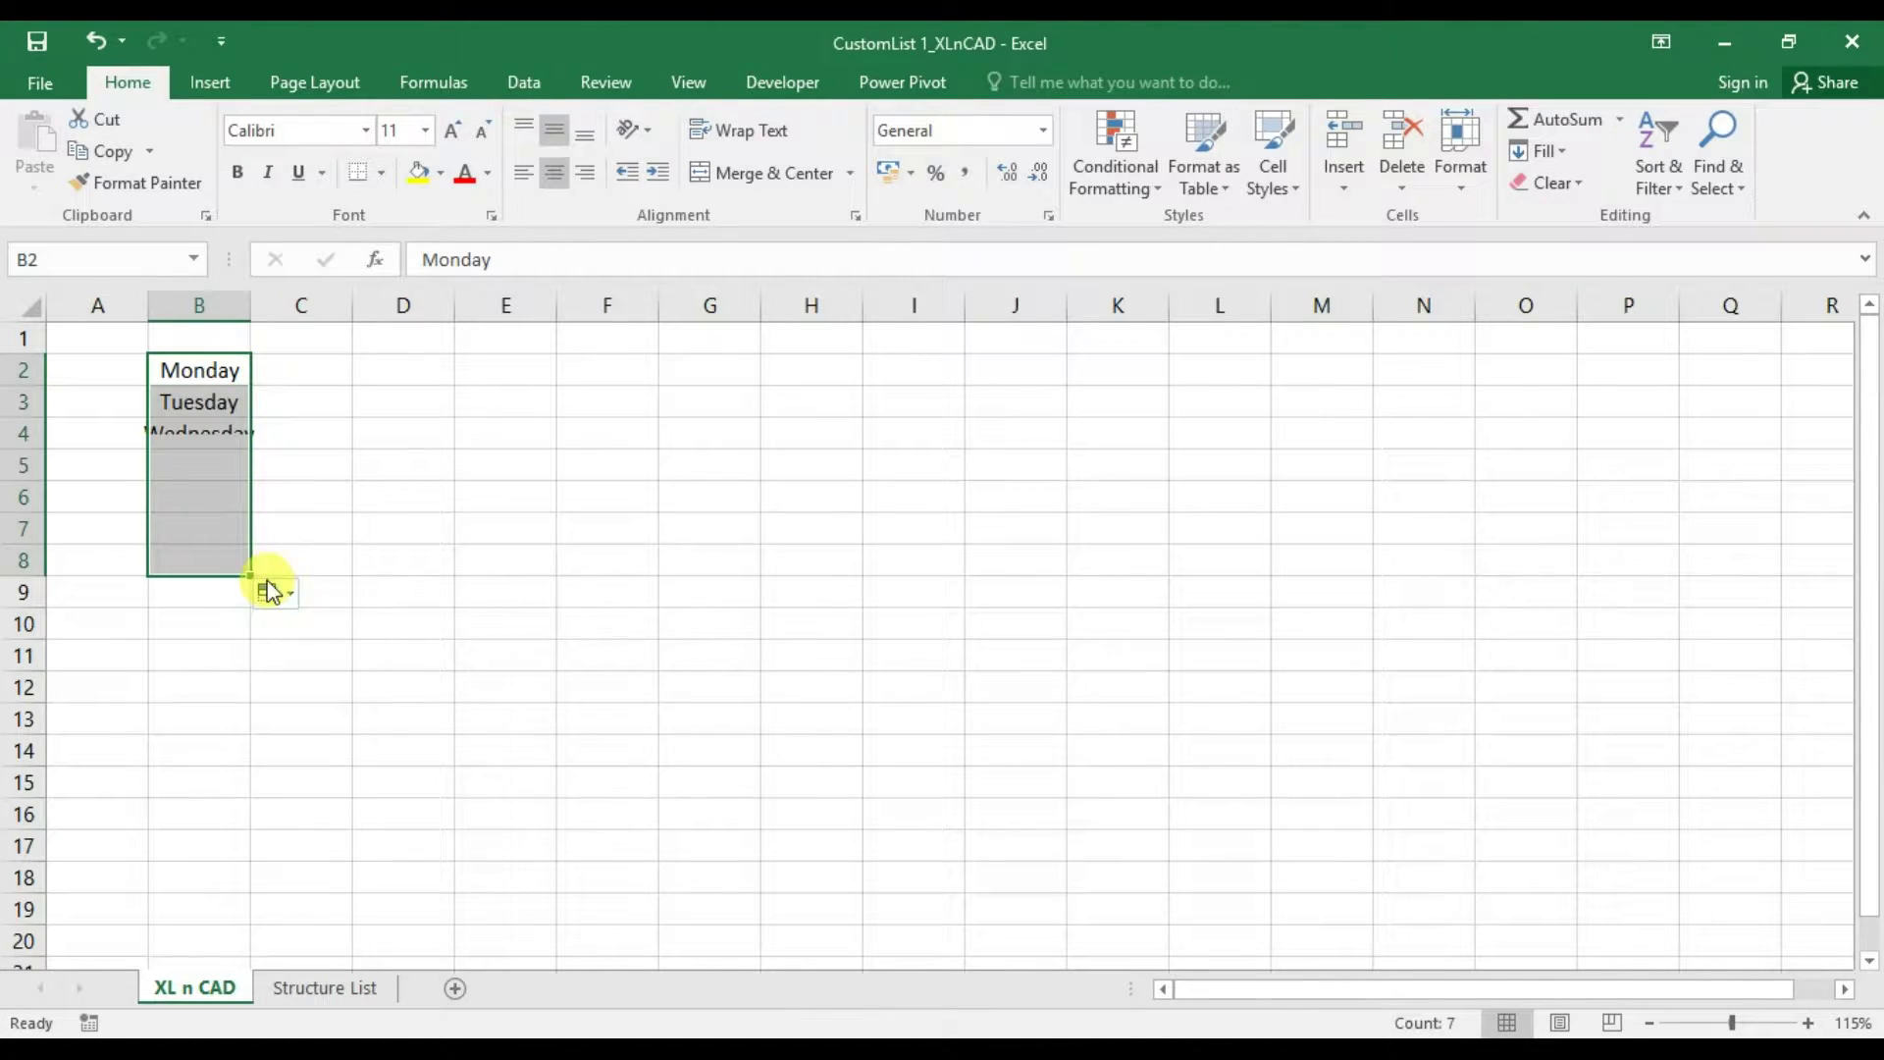
drag(251, 312, 277, 306)
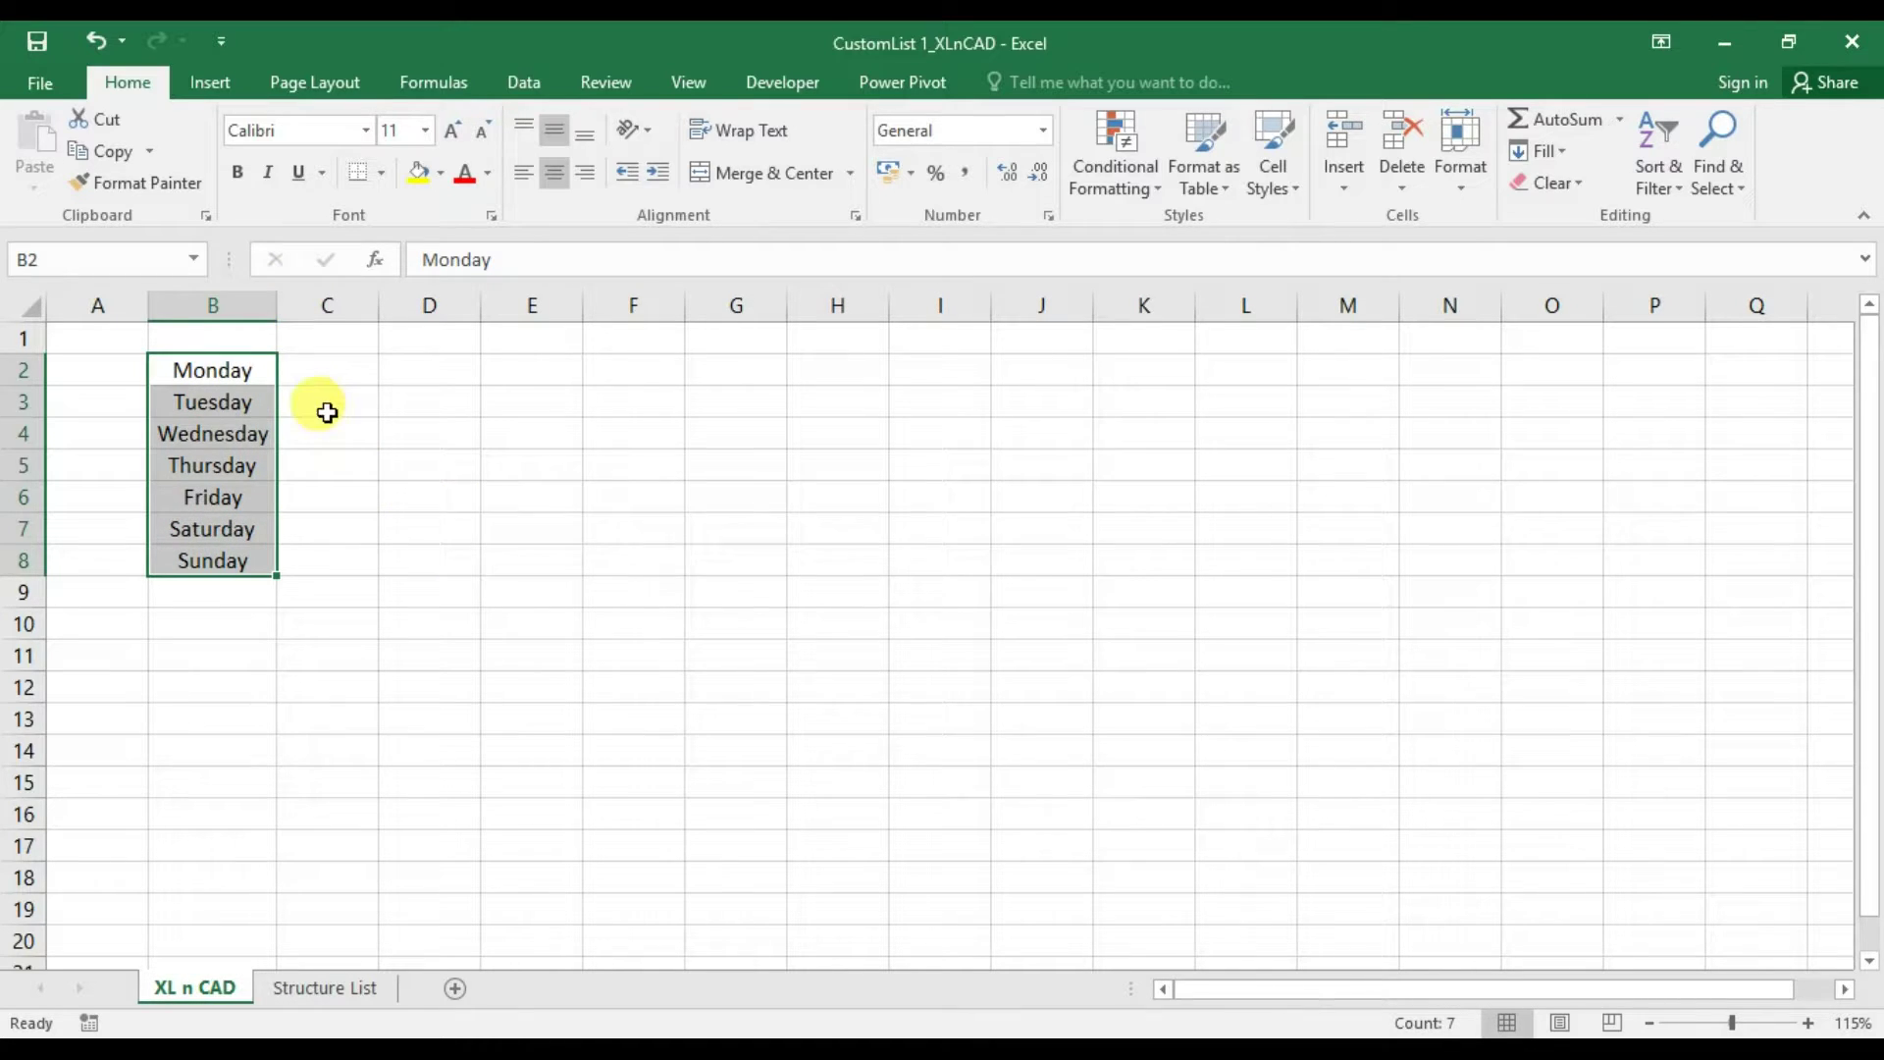
Fill Monday through Sunday across row 2 to H2 and autofit column D
click(252, 370)
drag(277, 385, 866, 409)
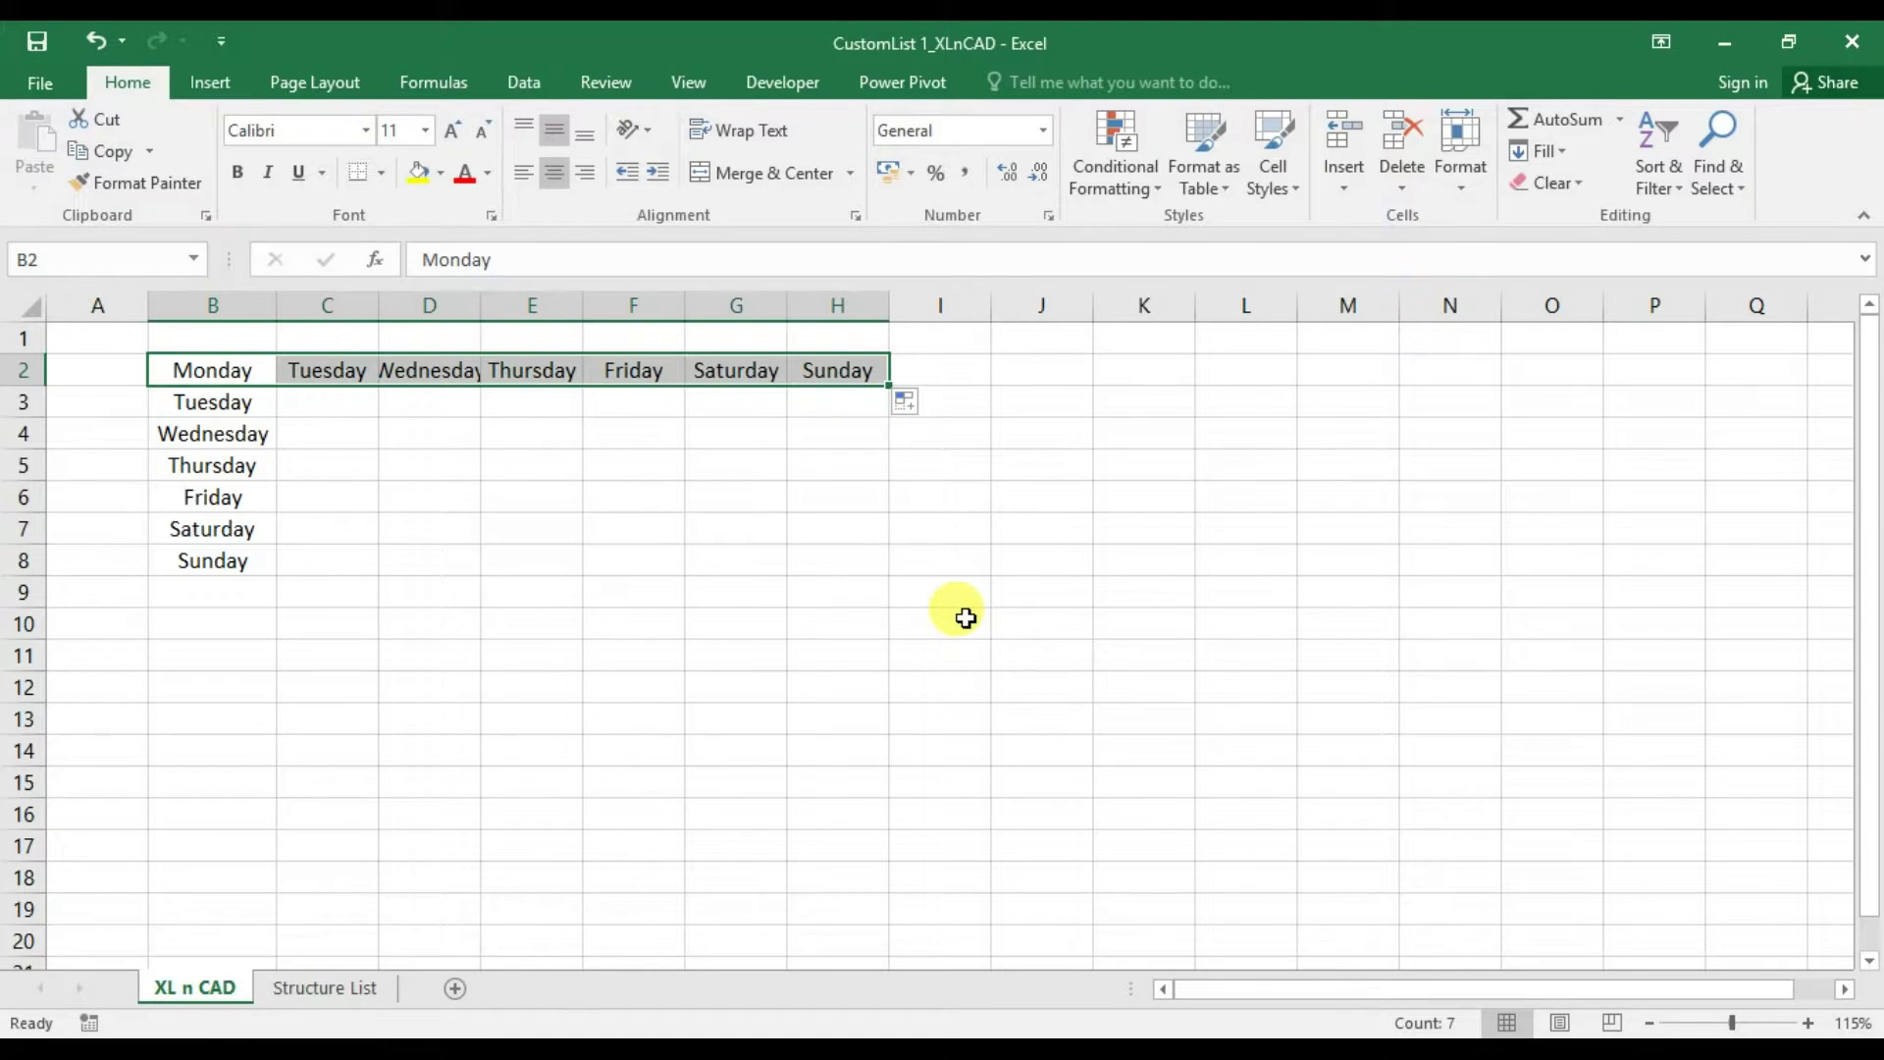
double_click(481, 306)
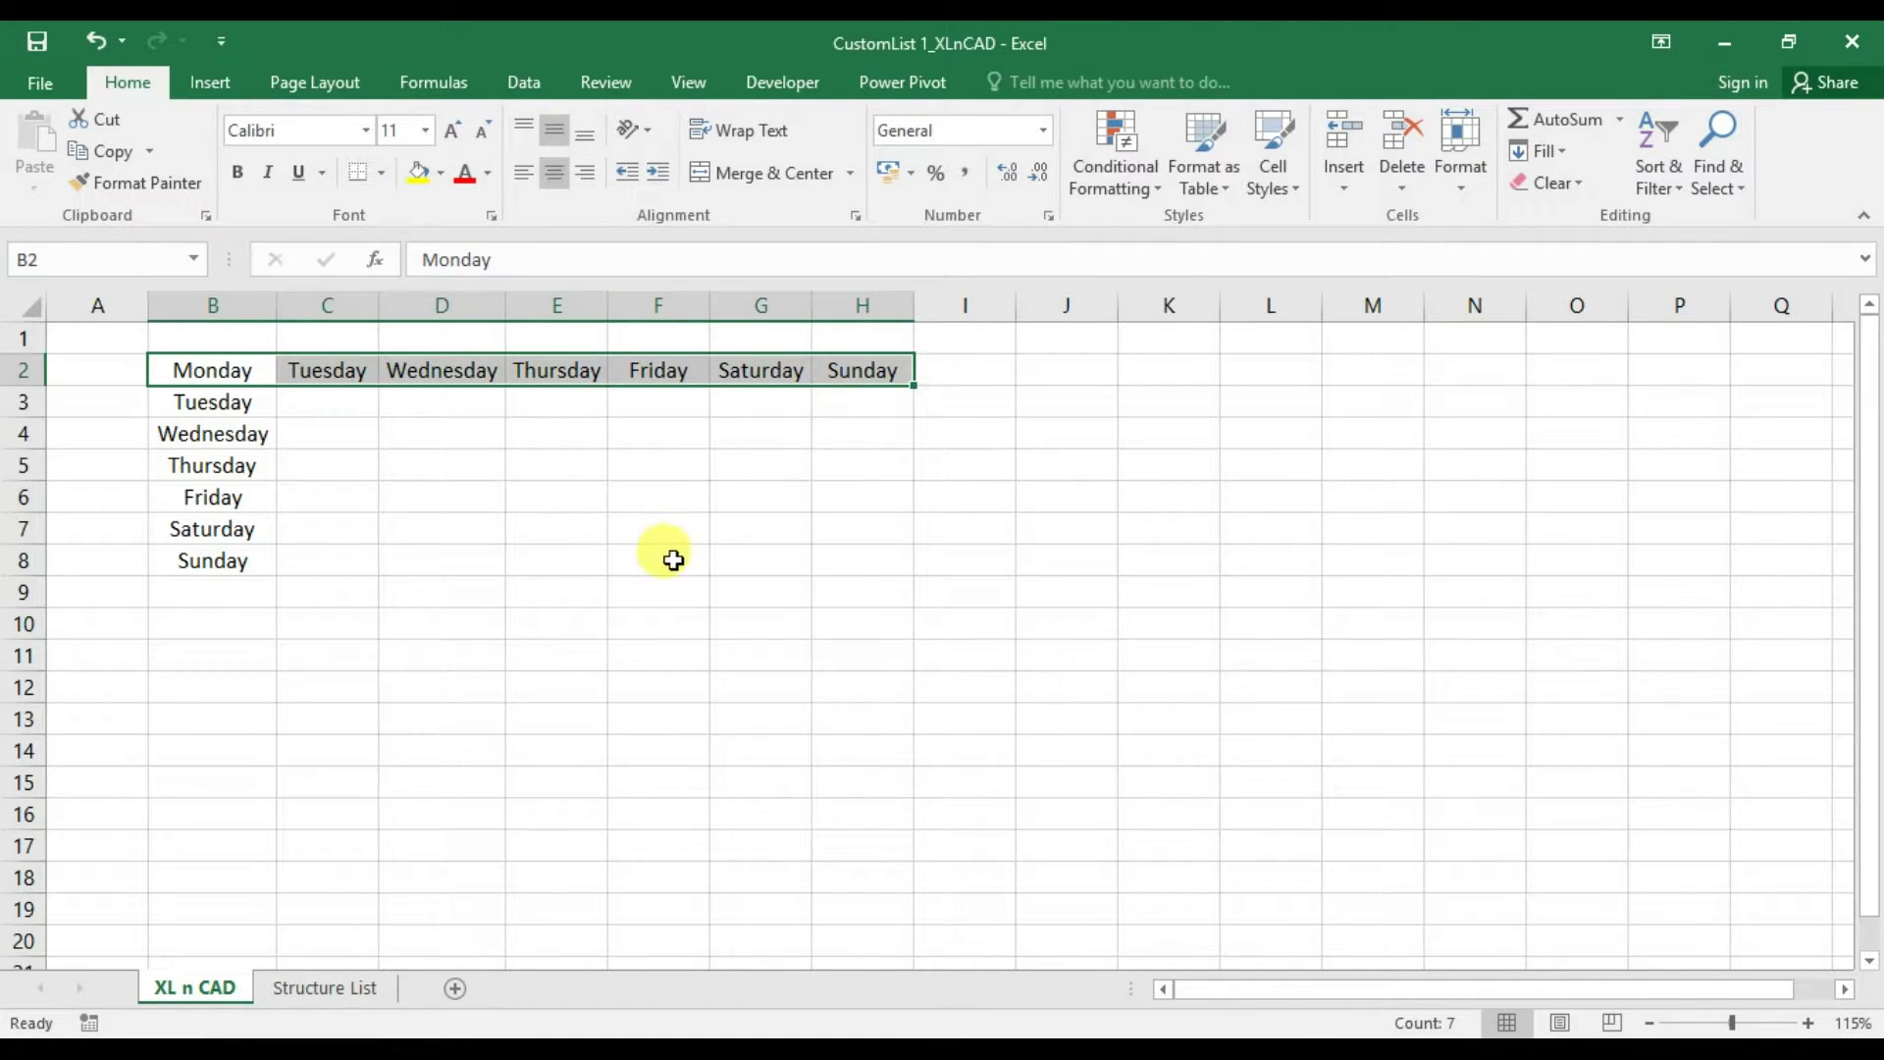
Enter January in D4 and fill the months across to December in O4
click(423, 439)
text(J)
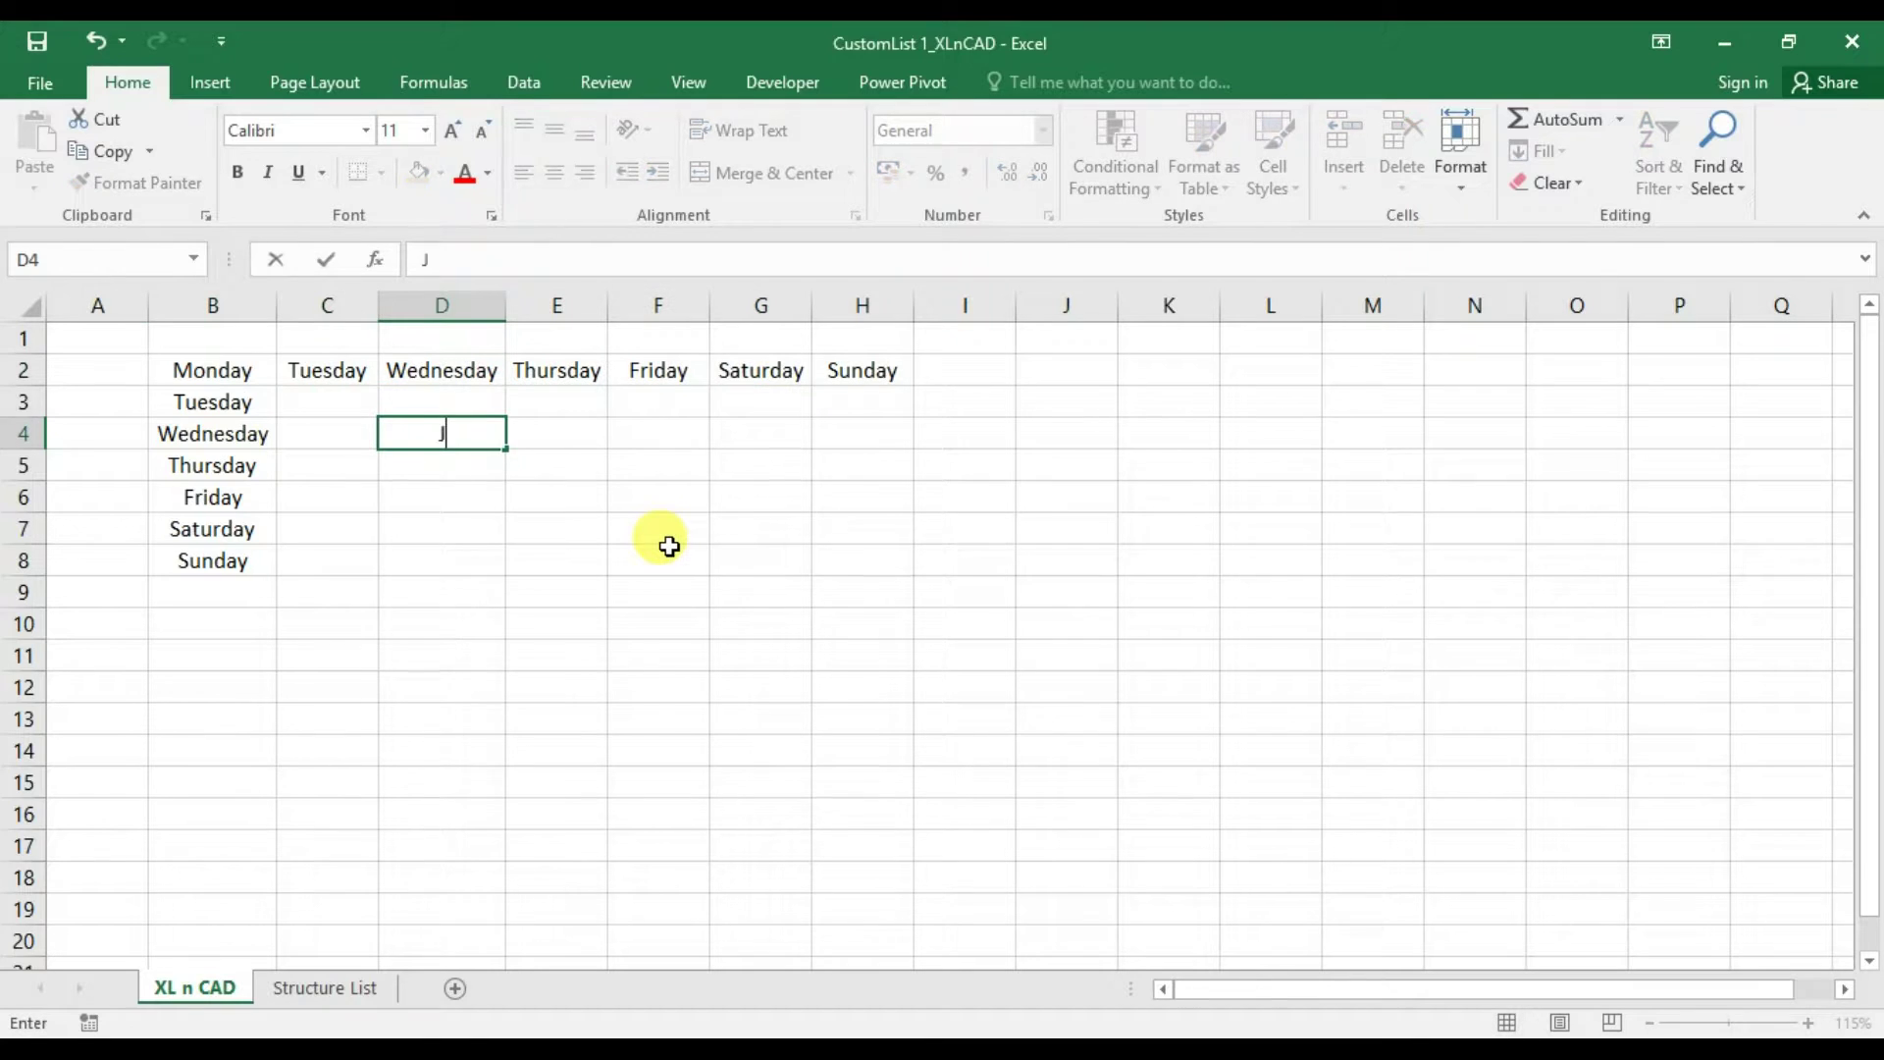
text(anuary)
key(Tab)
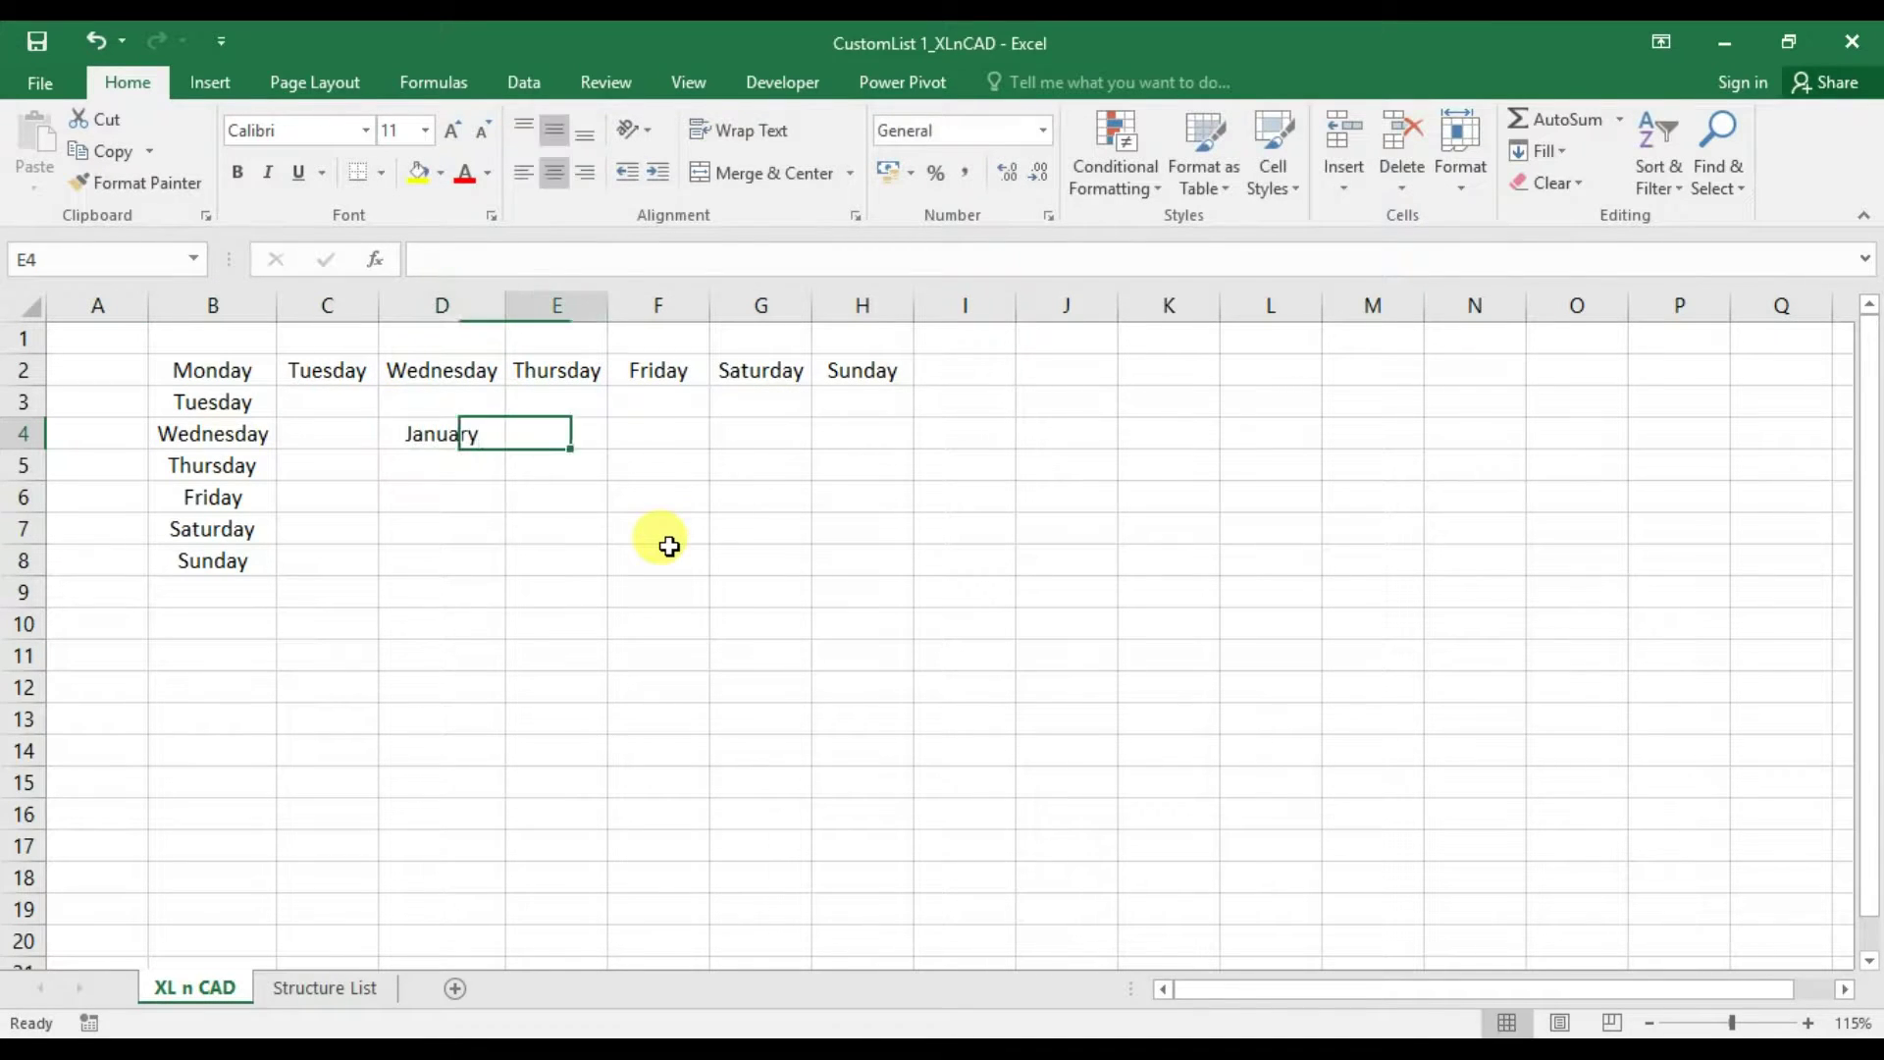
click(493, 446)
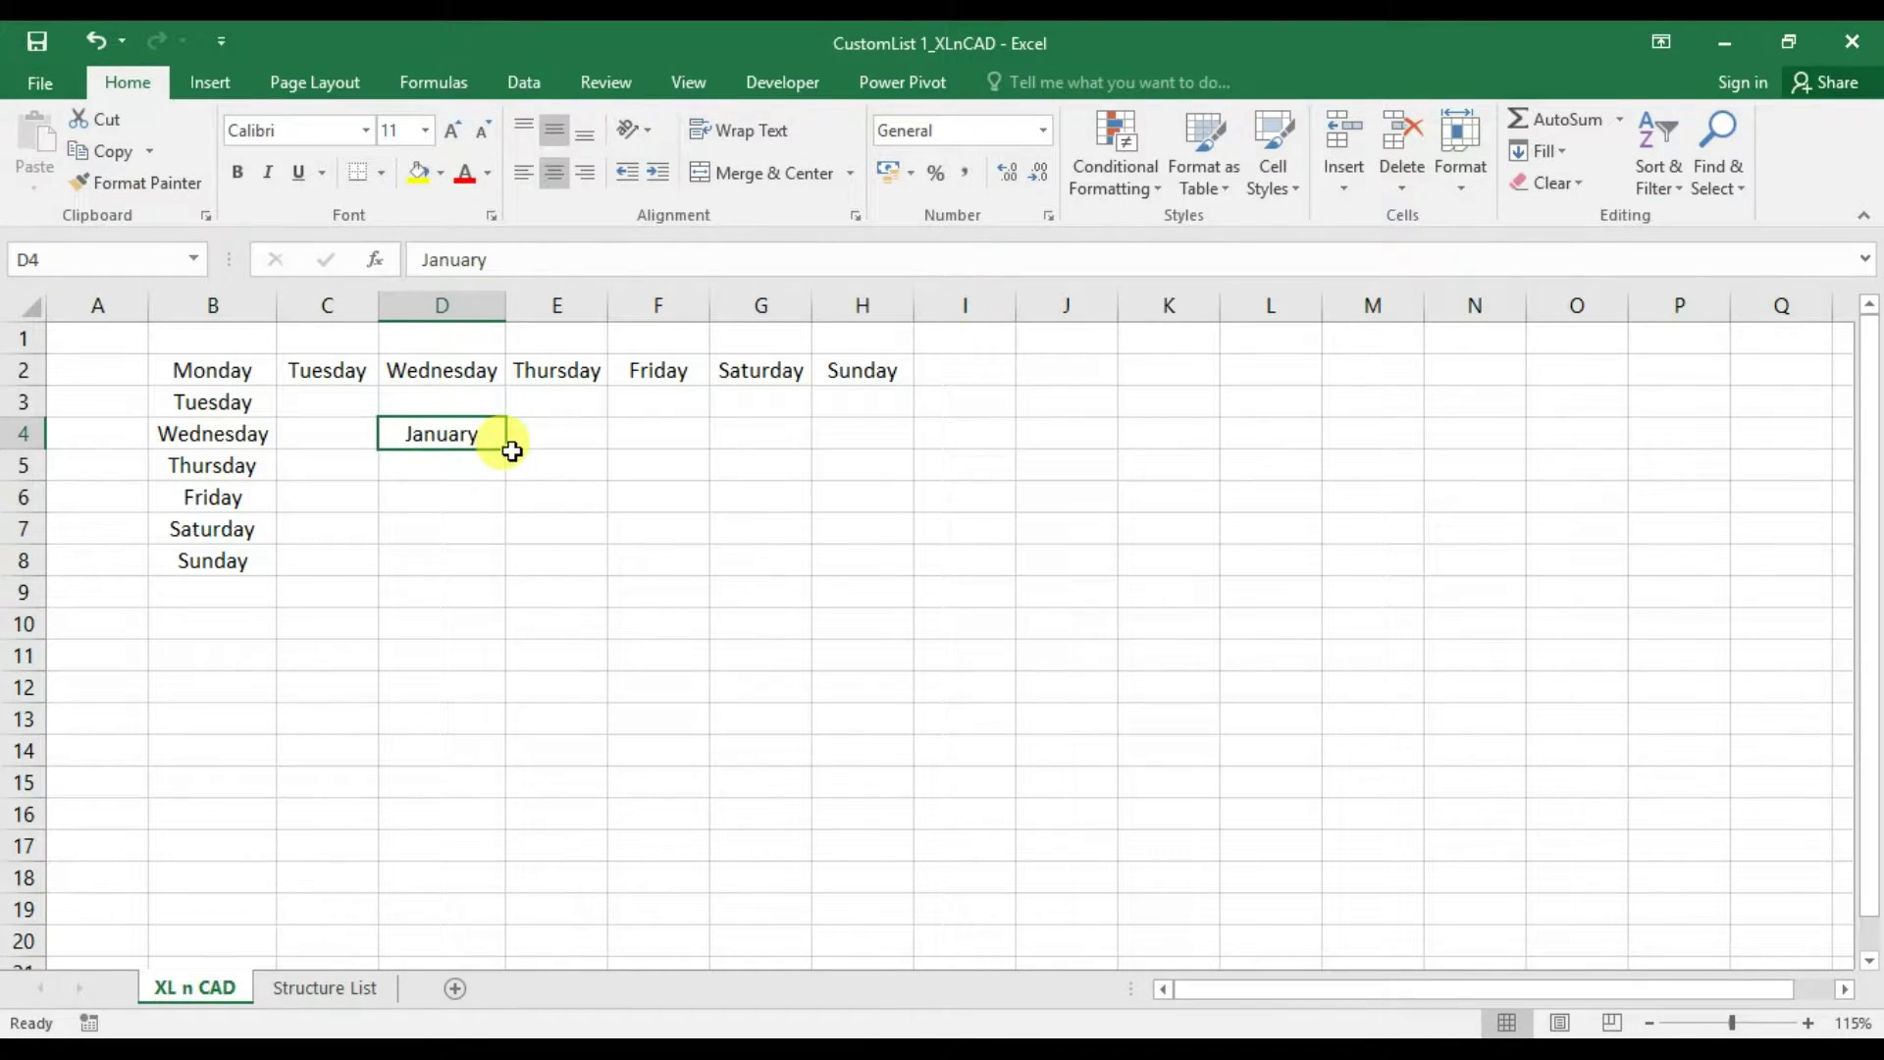
drag(512, 447, 1610, 464)
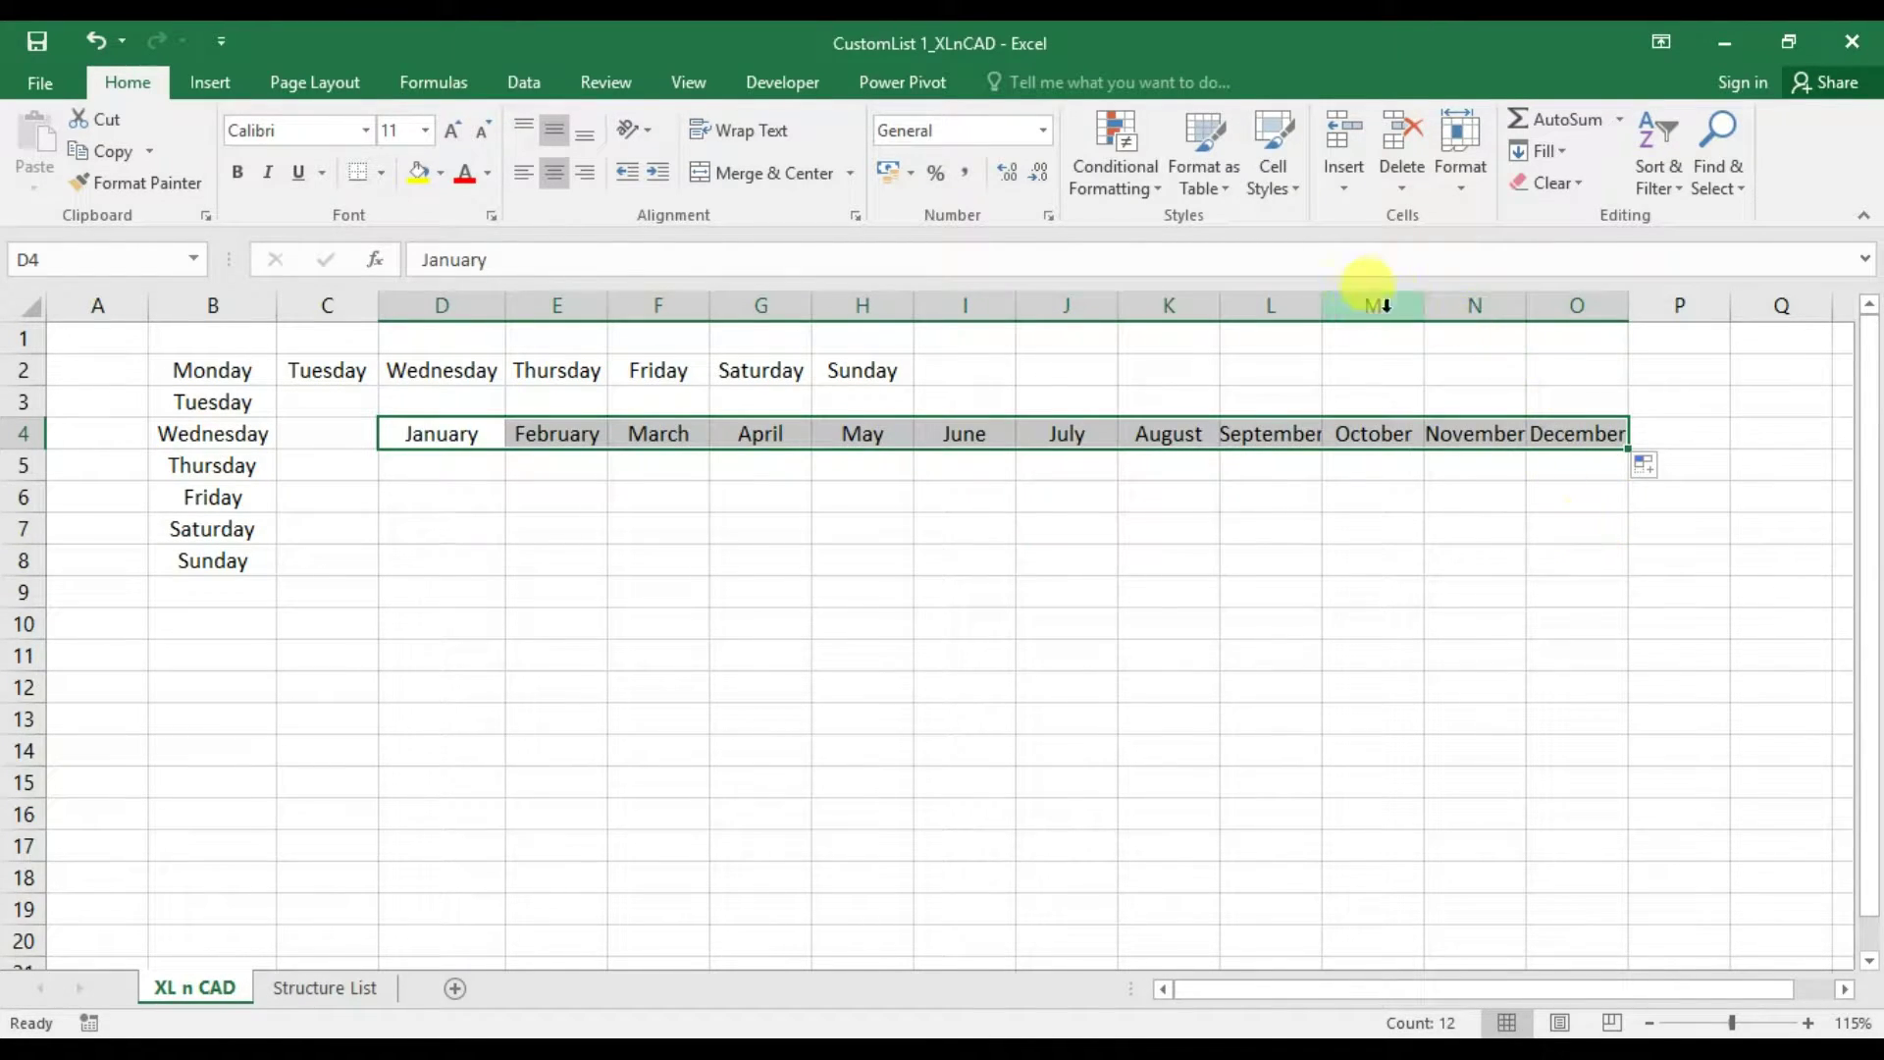
Autofit columns K:O and fill the months down column D to row 17
click(1170, 305)
drag(1521, 304, 1592, 296)
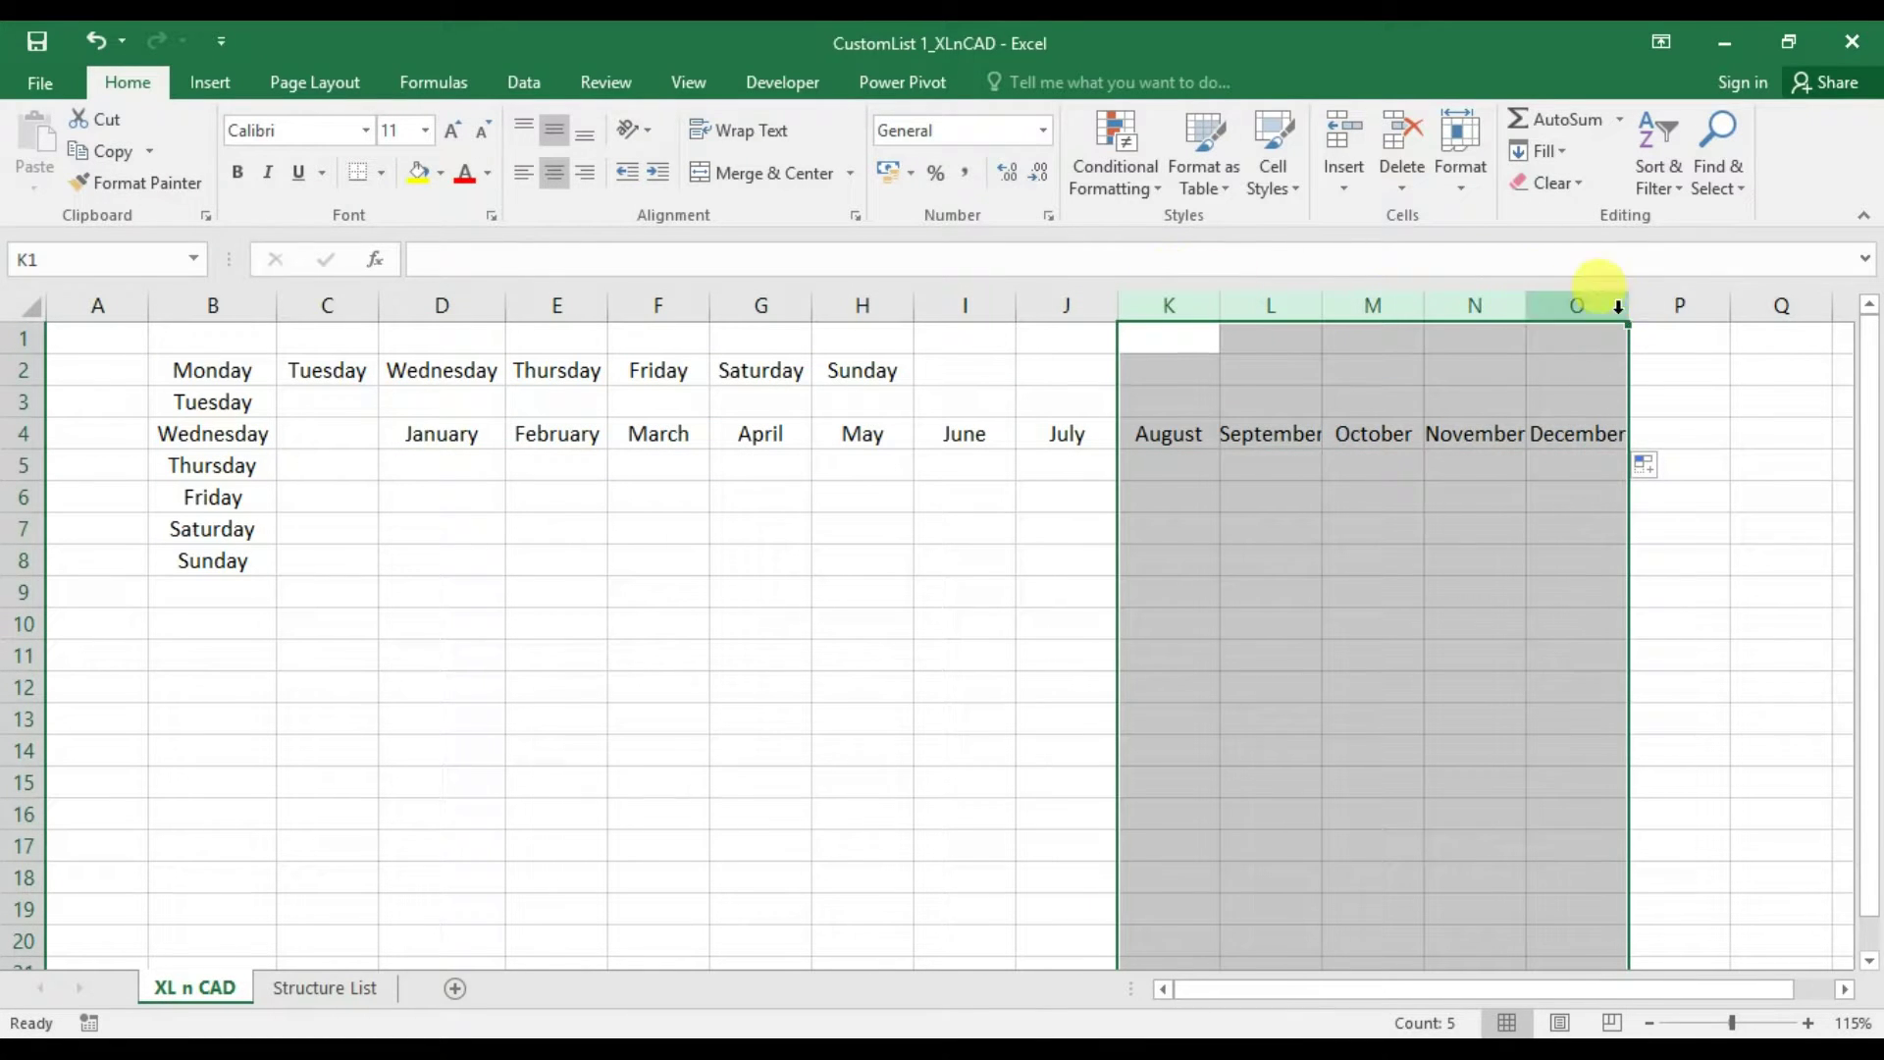
double_click(1628, 305)
click(501, 446)
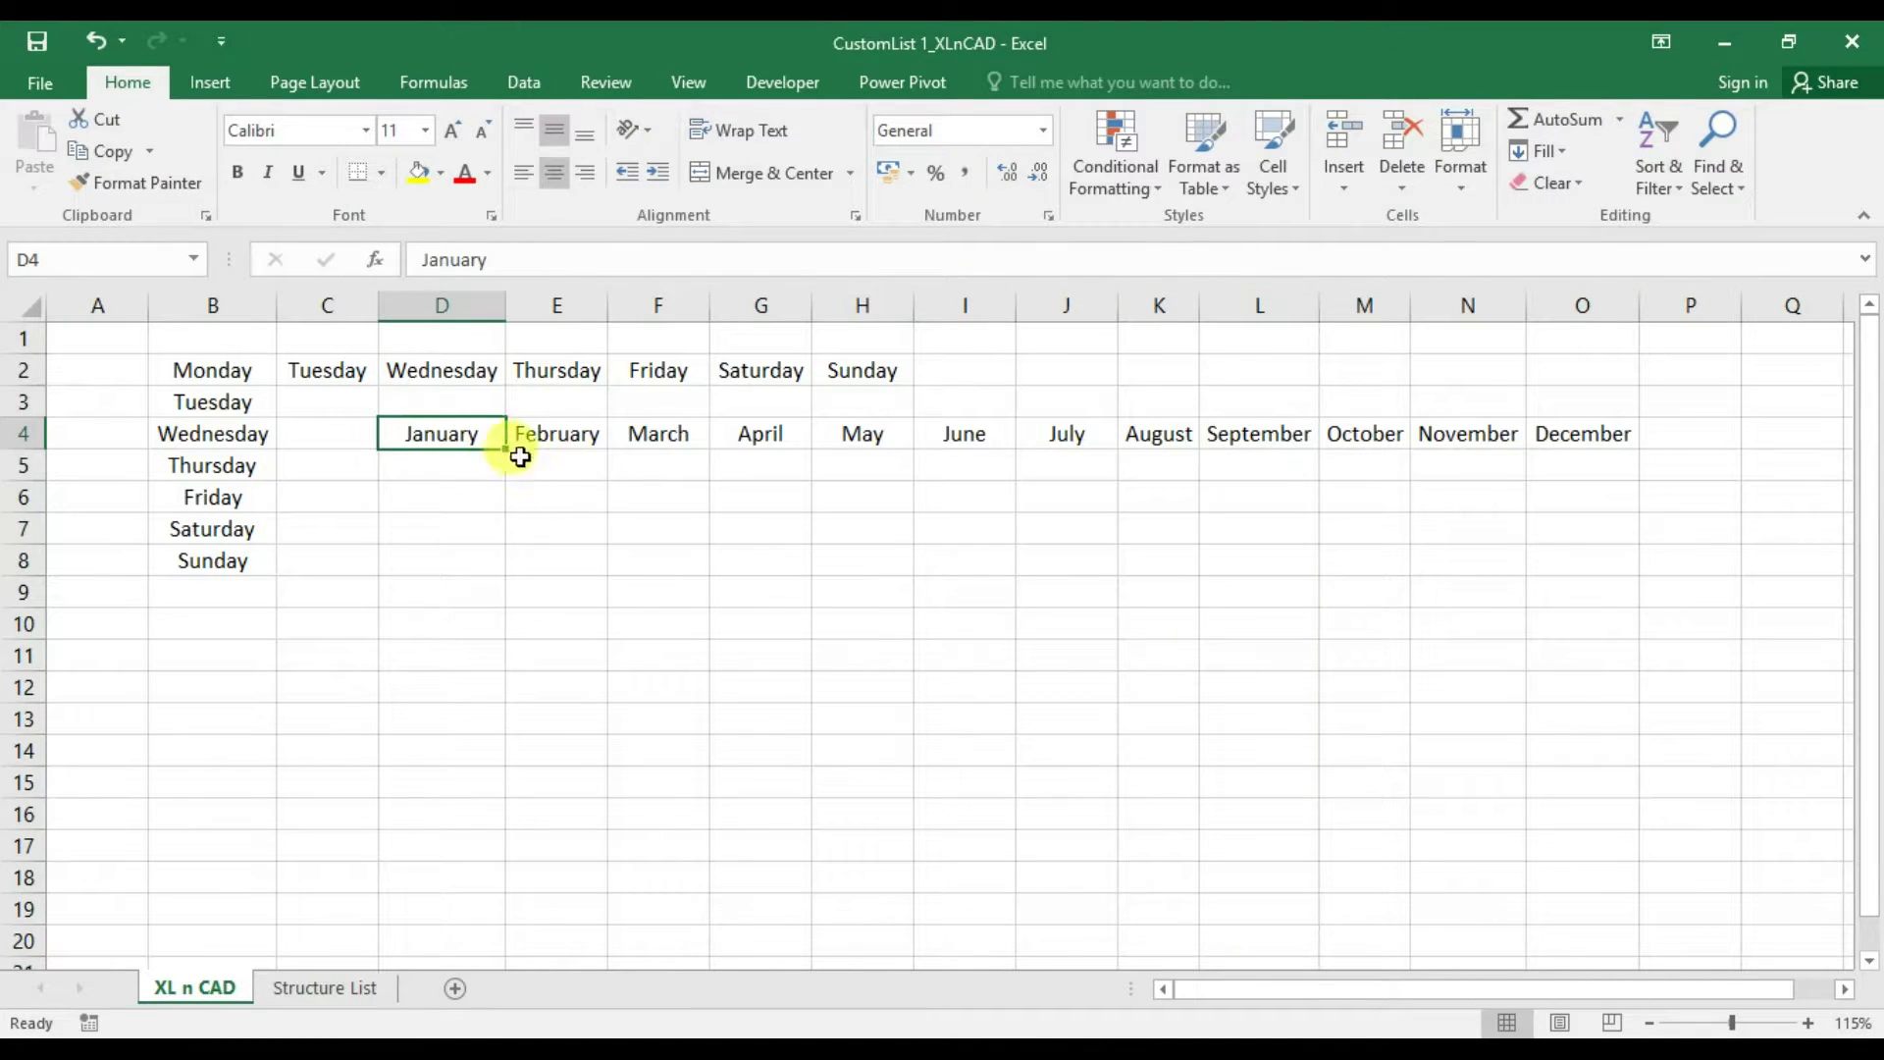
drag(505, 447, 539, 824)
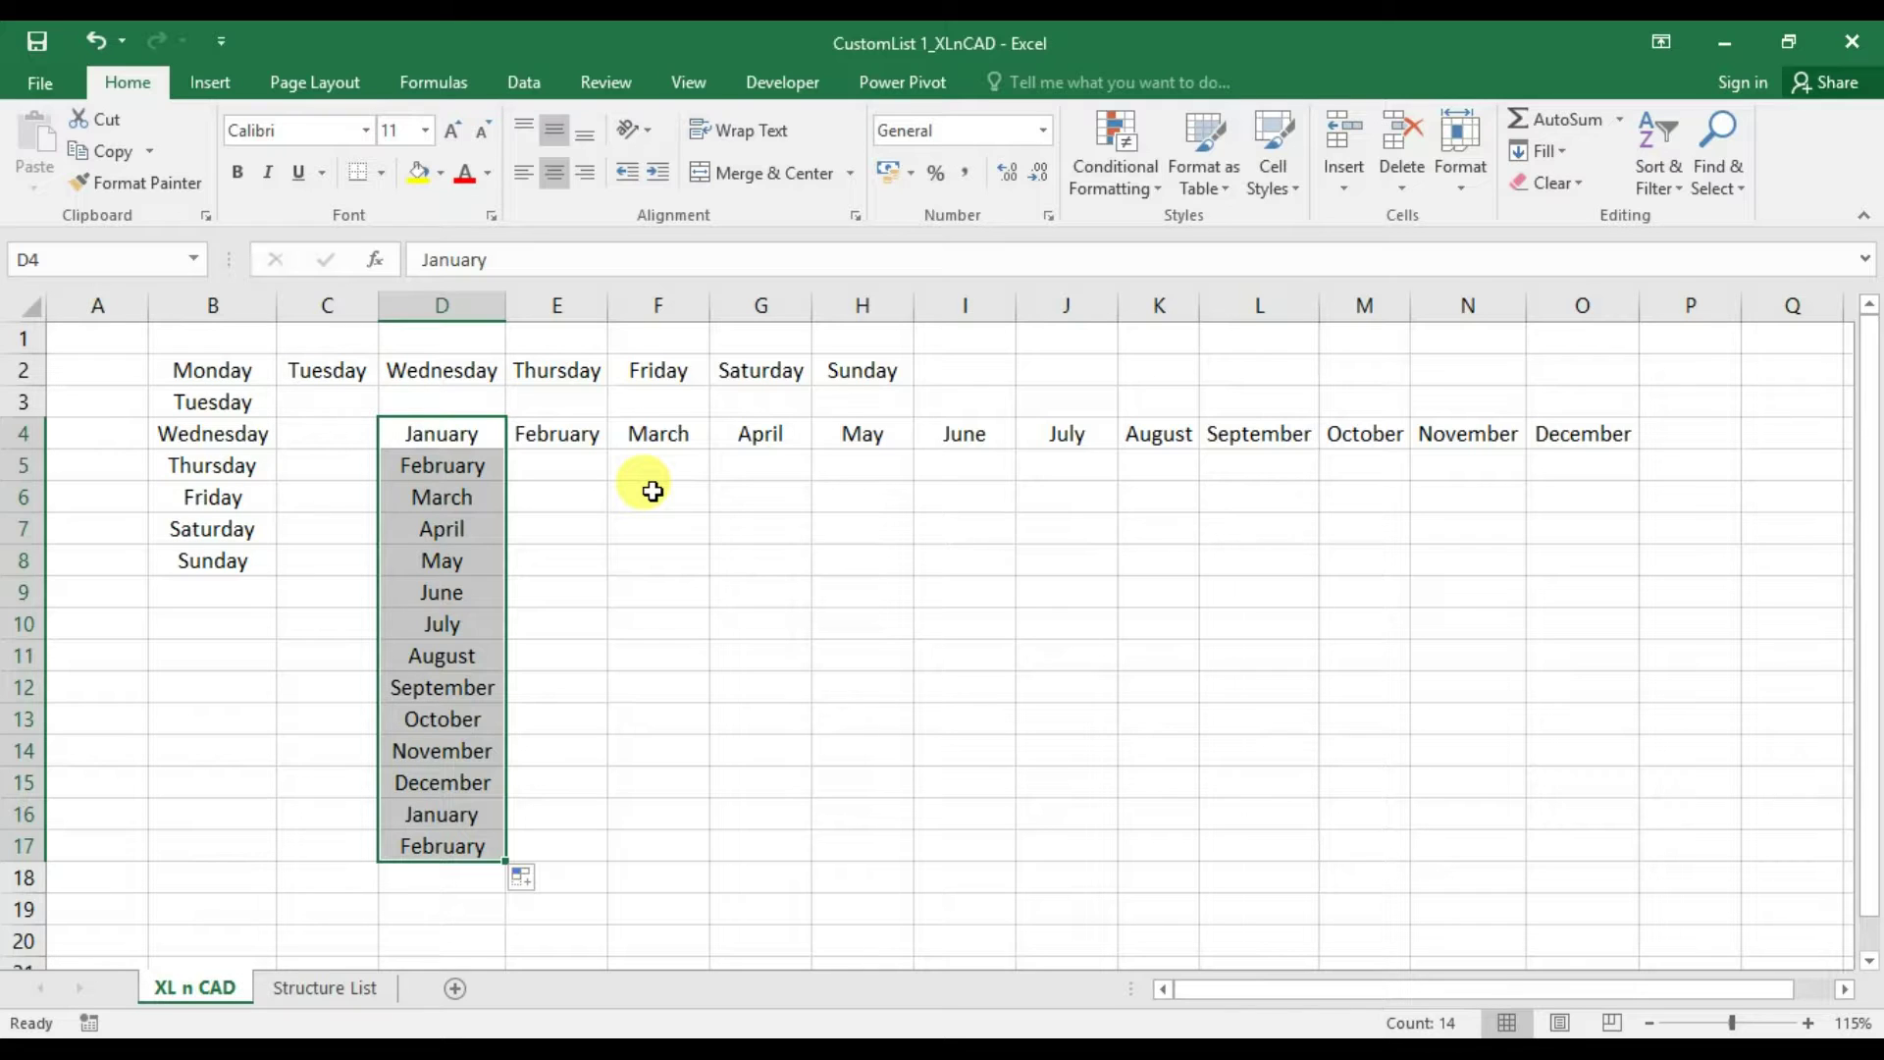
Open Excel Options on the Advanced page, scrolled to the Edit Custom Lists setting
click(78, 98)
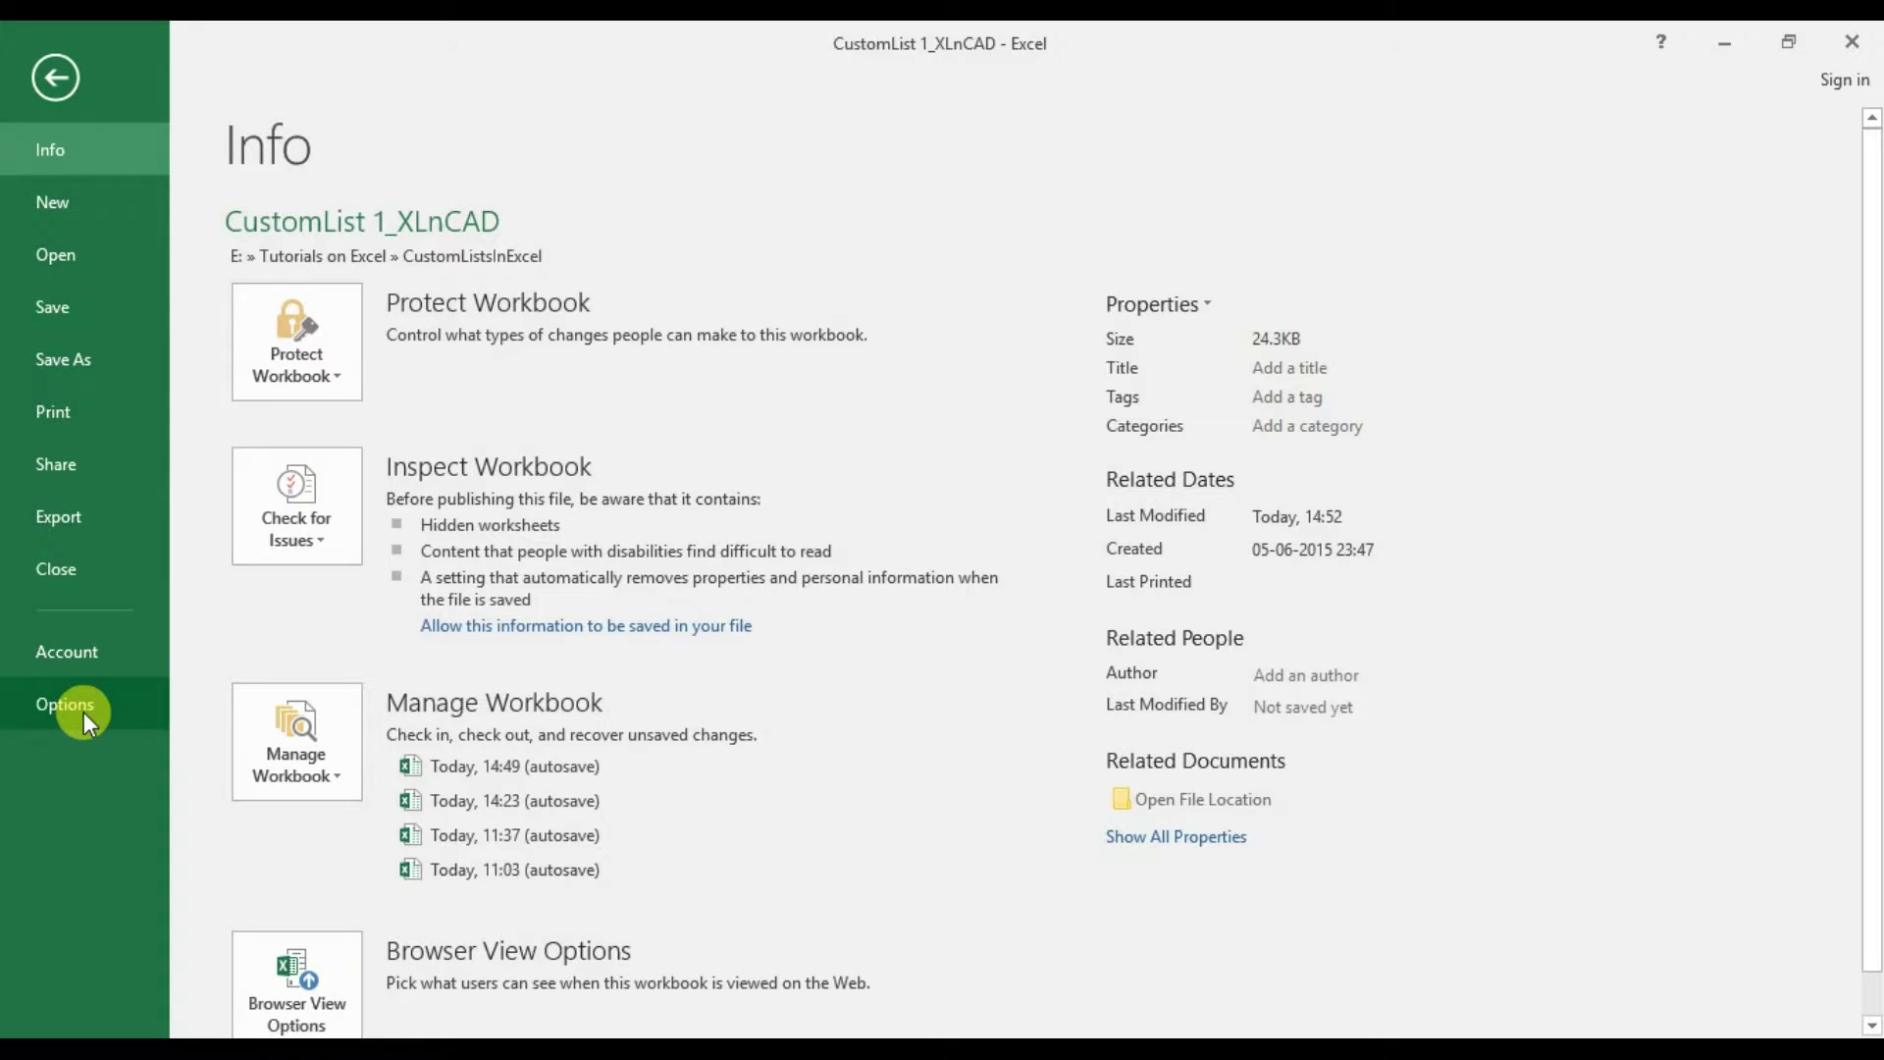
click(85, 710)
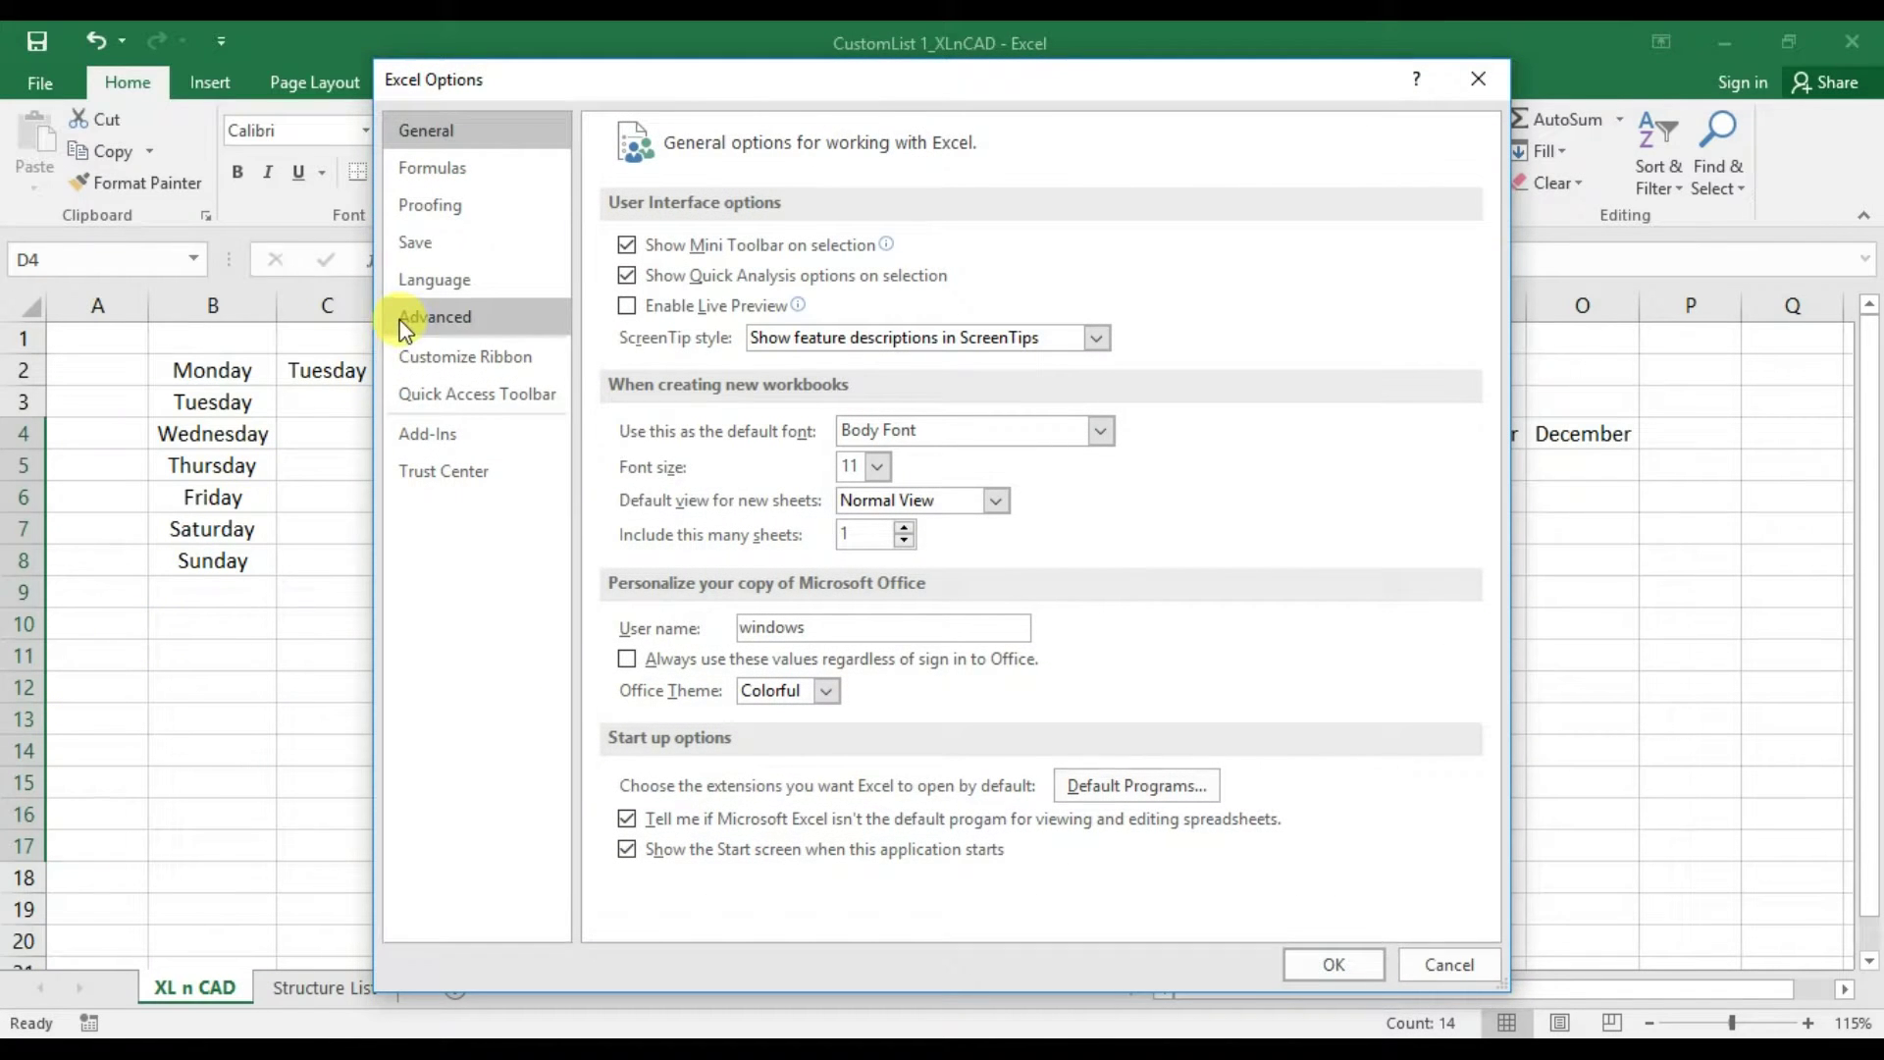
click(410, 324)
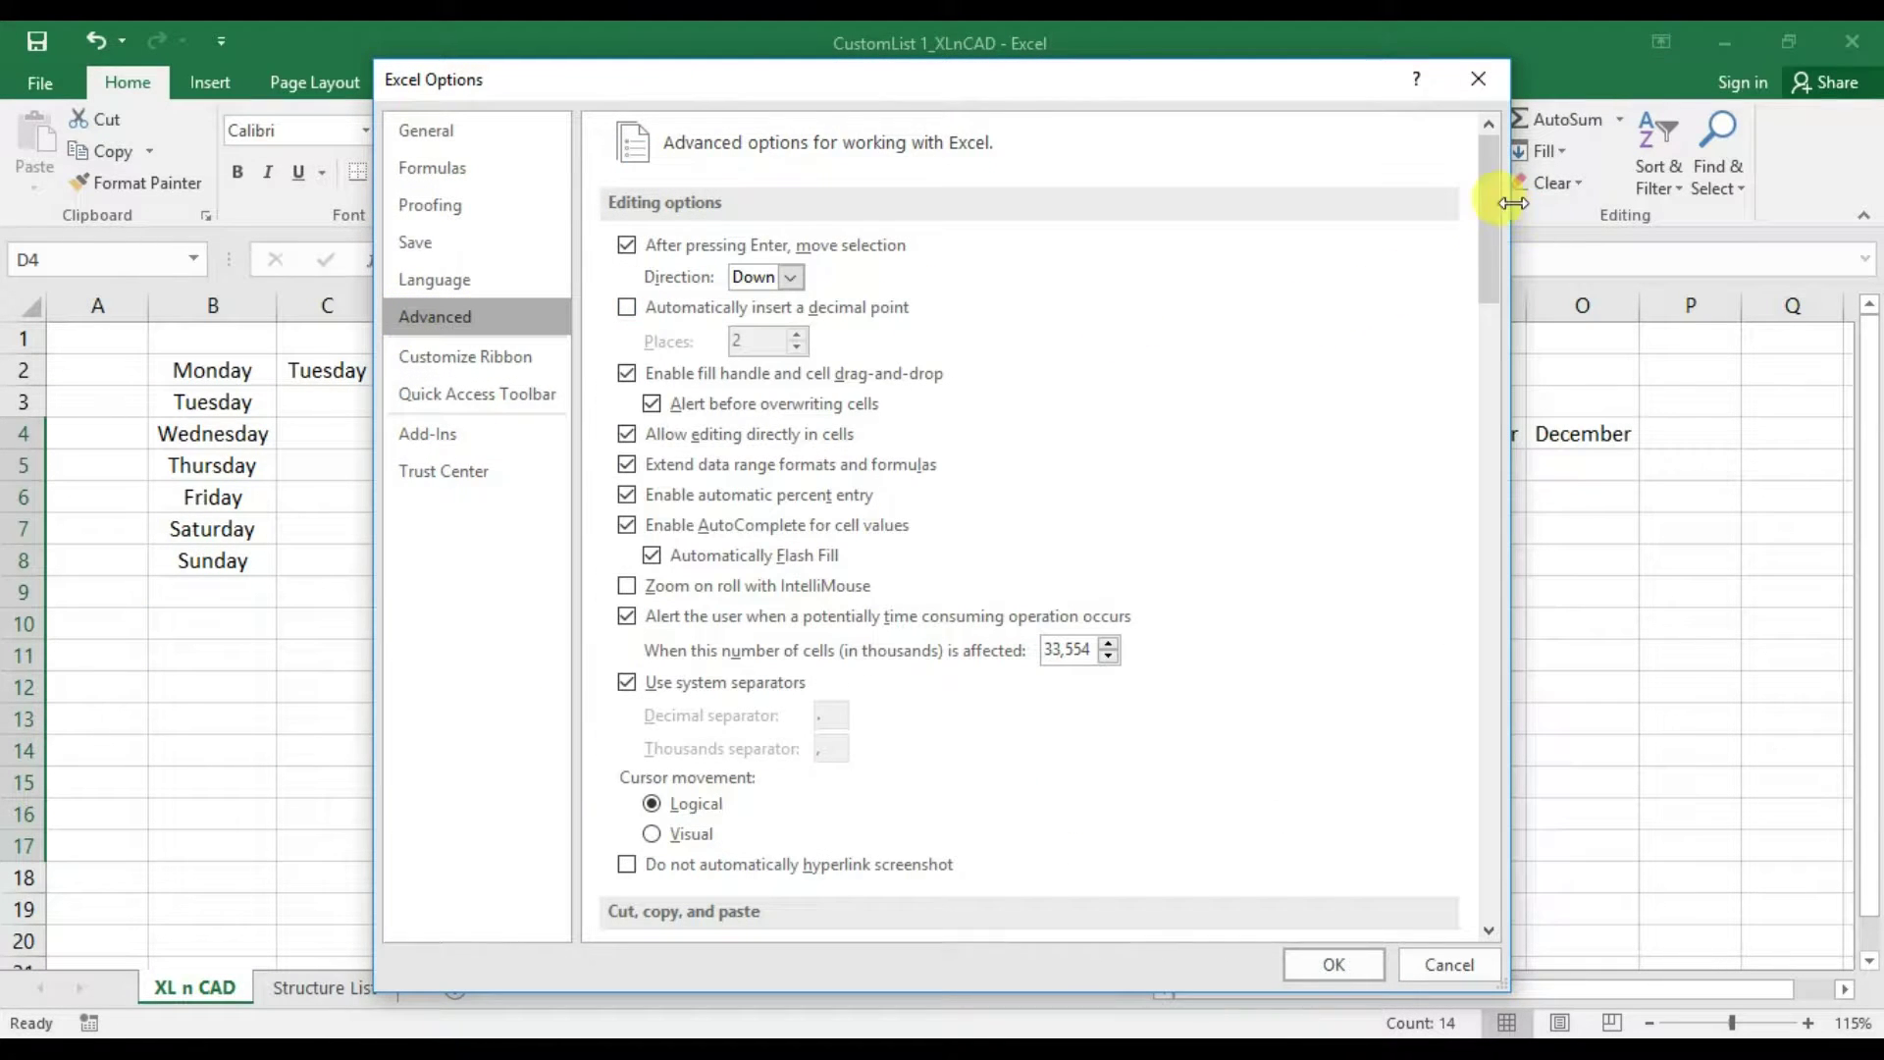
drag(1498, 204, 1459, 760)
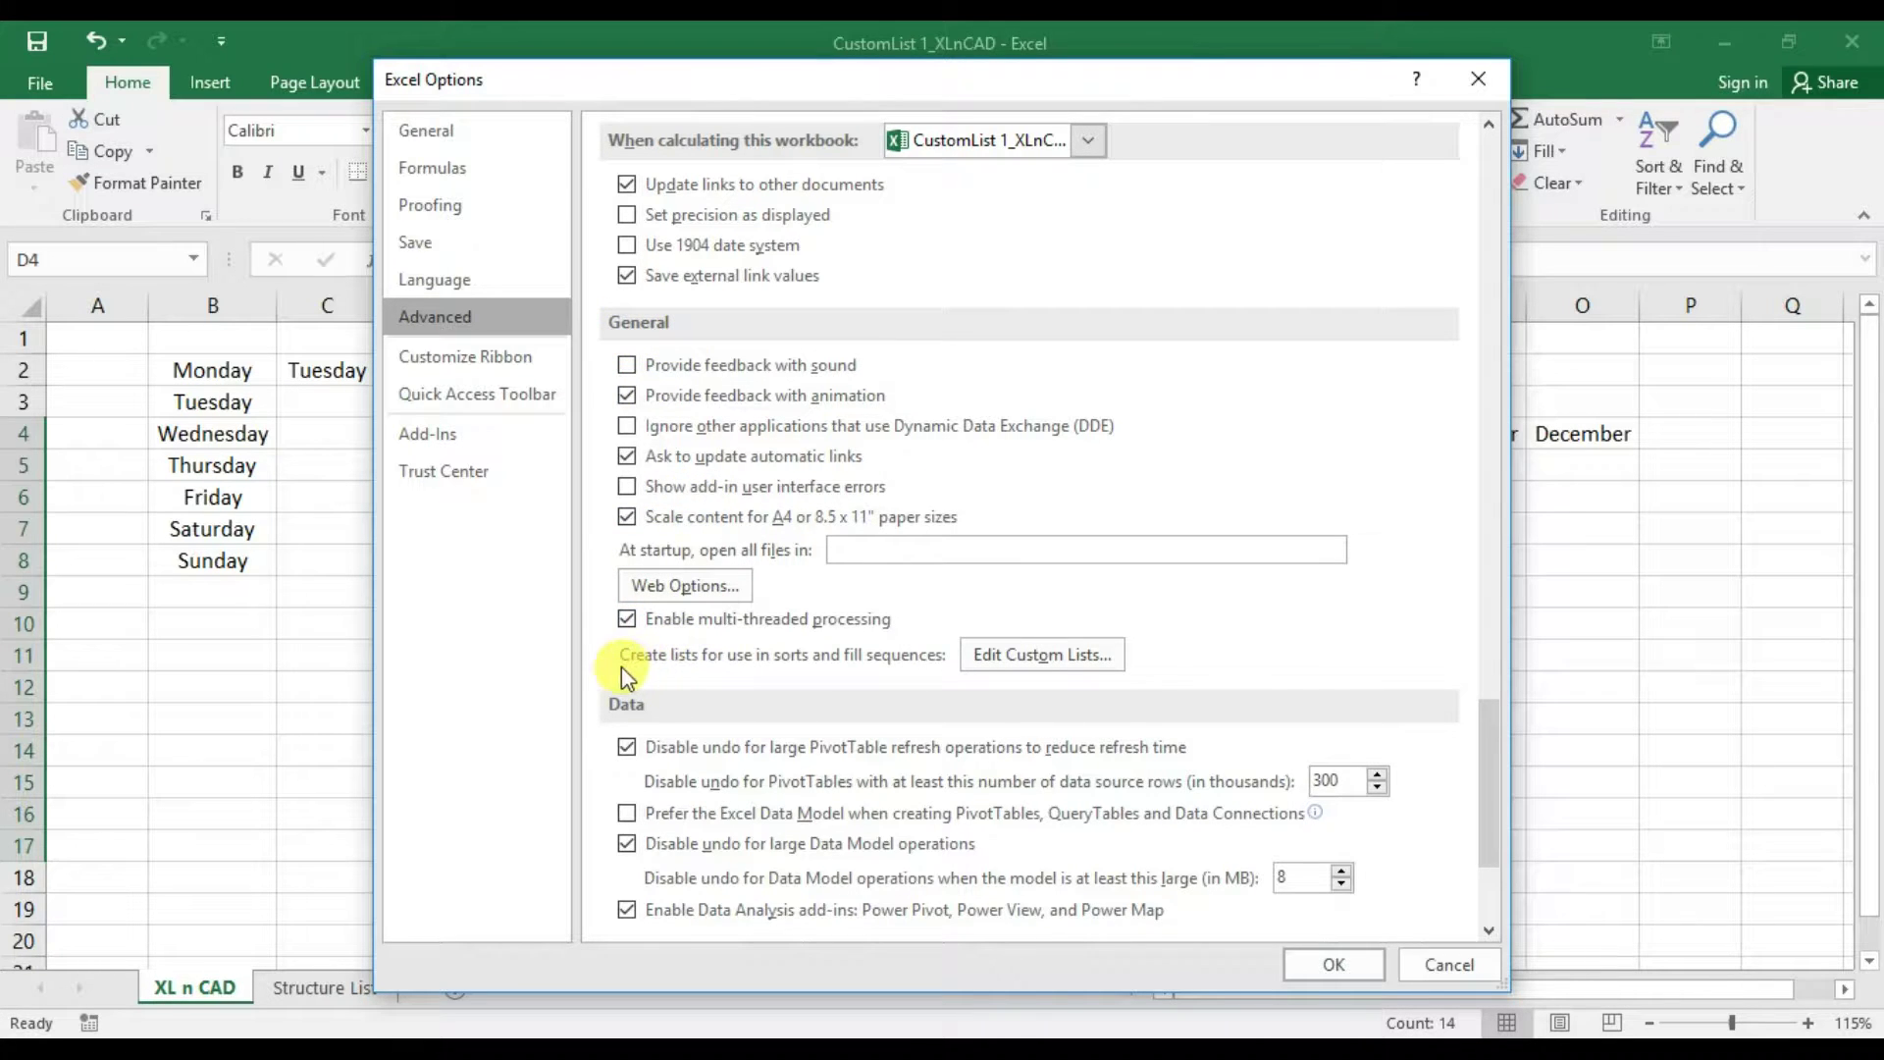
Review the built-in day and month lists, then add Serial Number, Item, Amount, Remarks as a list
click(1089, 655)
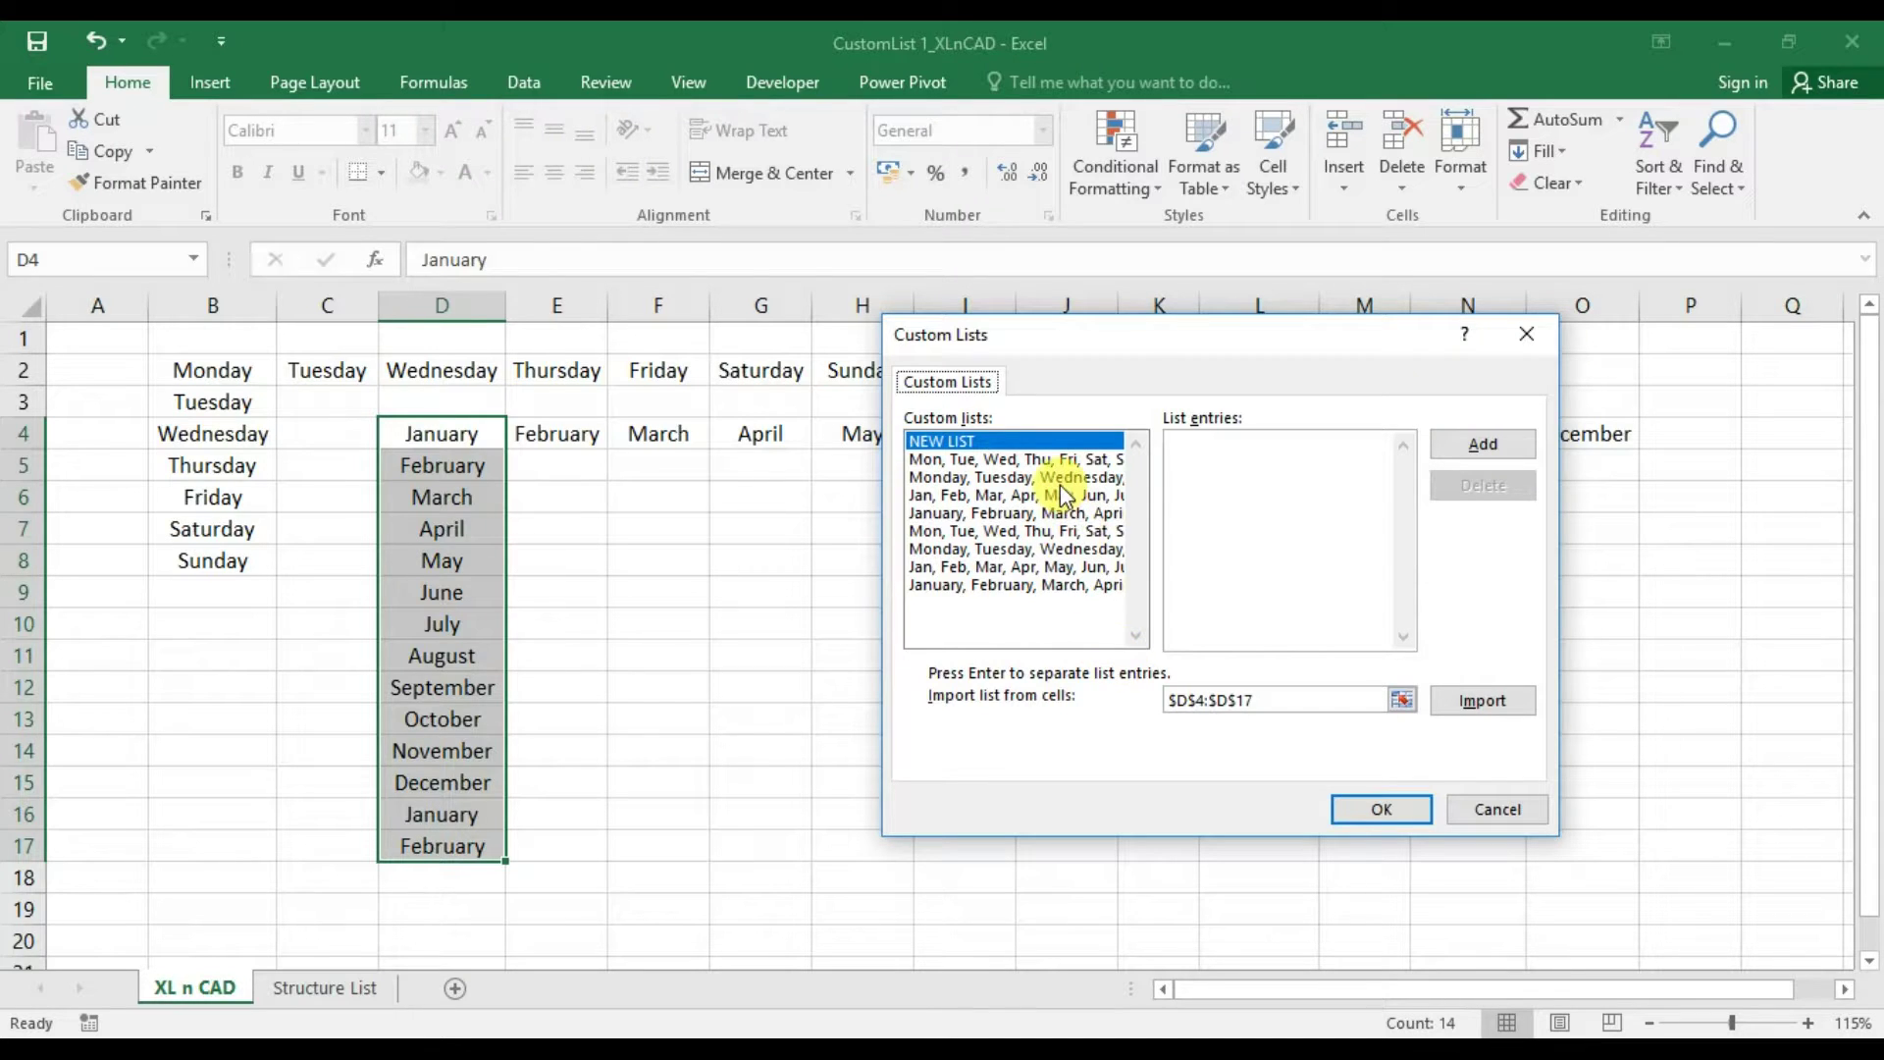
click(976, 512)
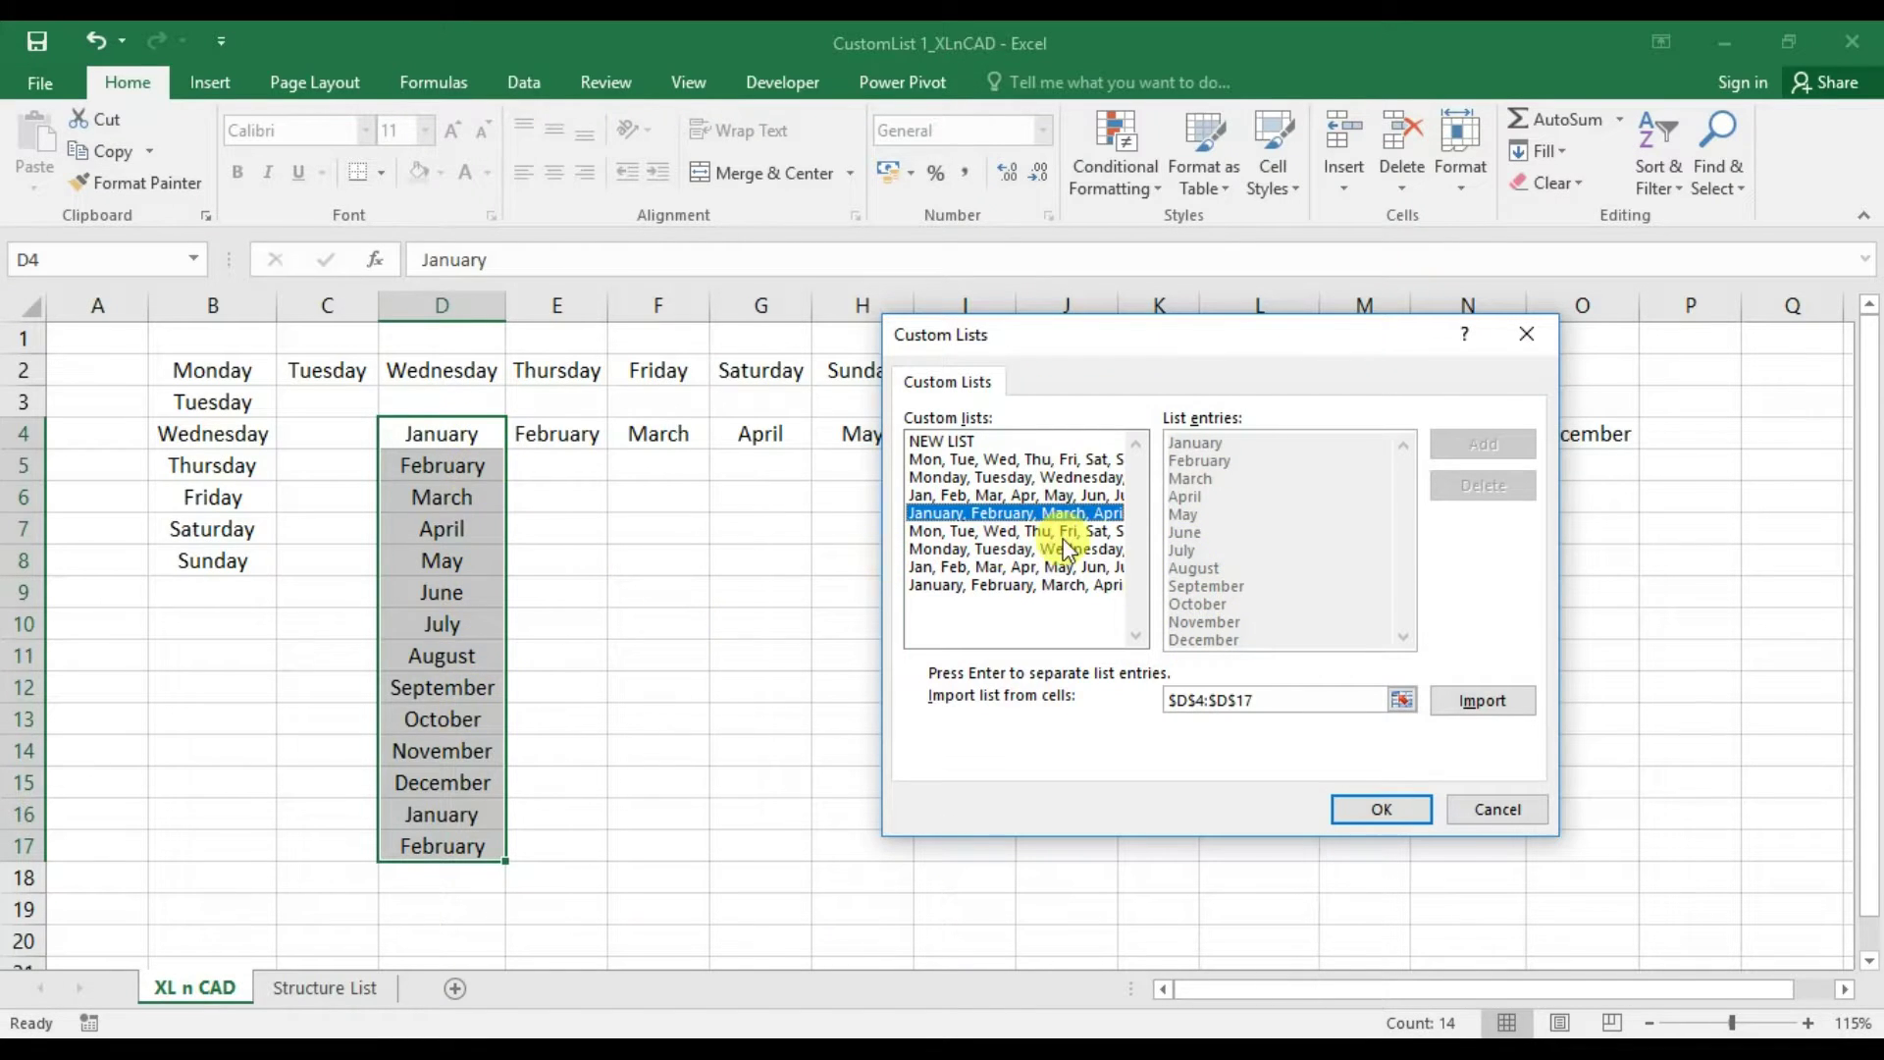
click(991, 477)
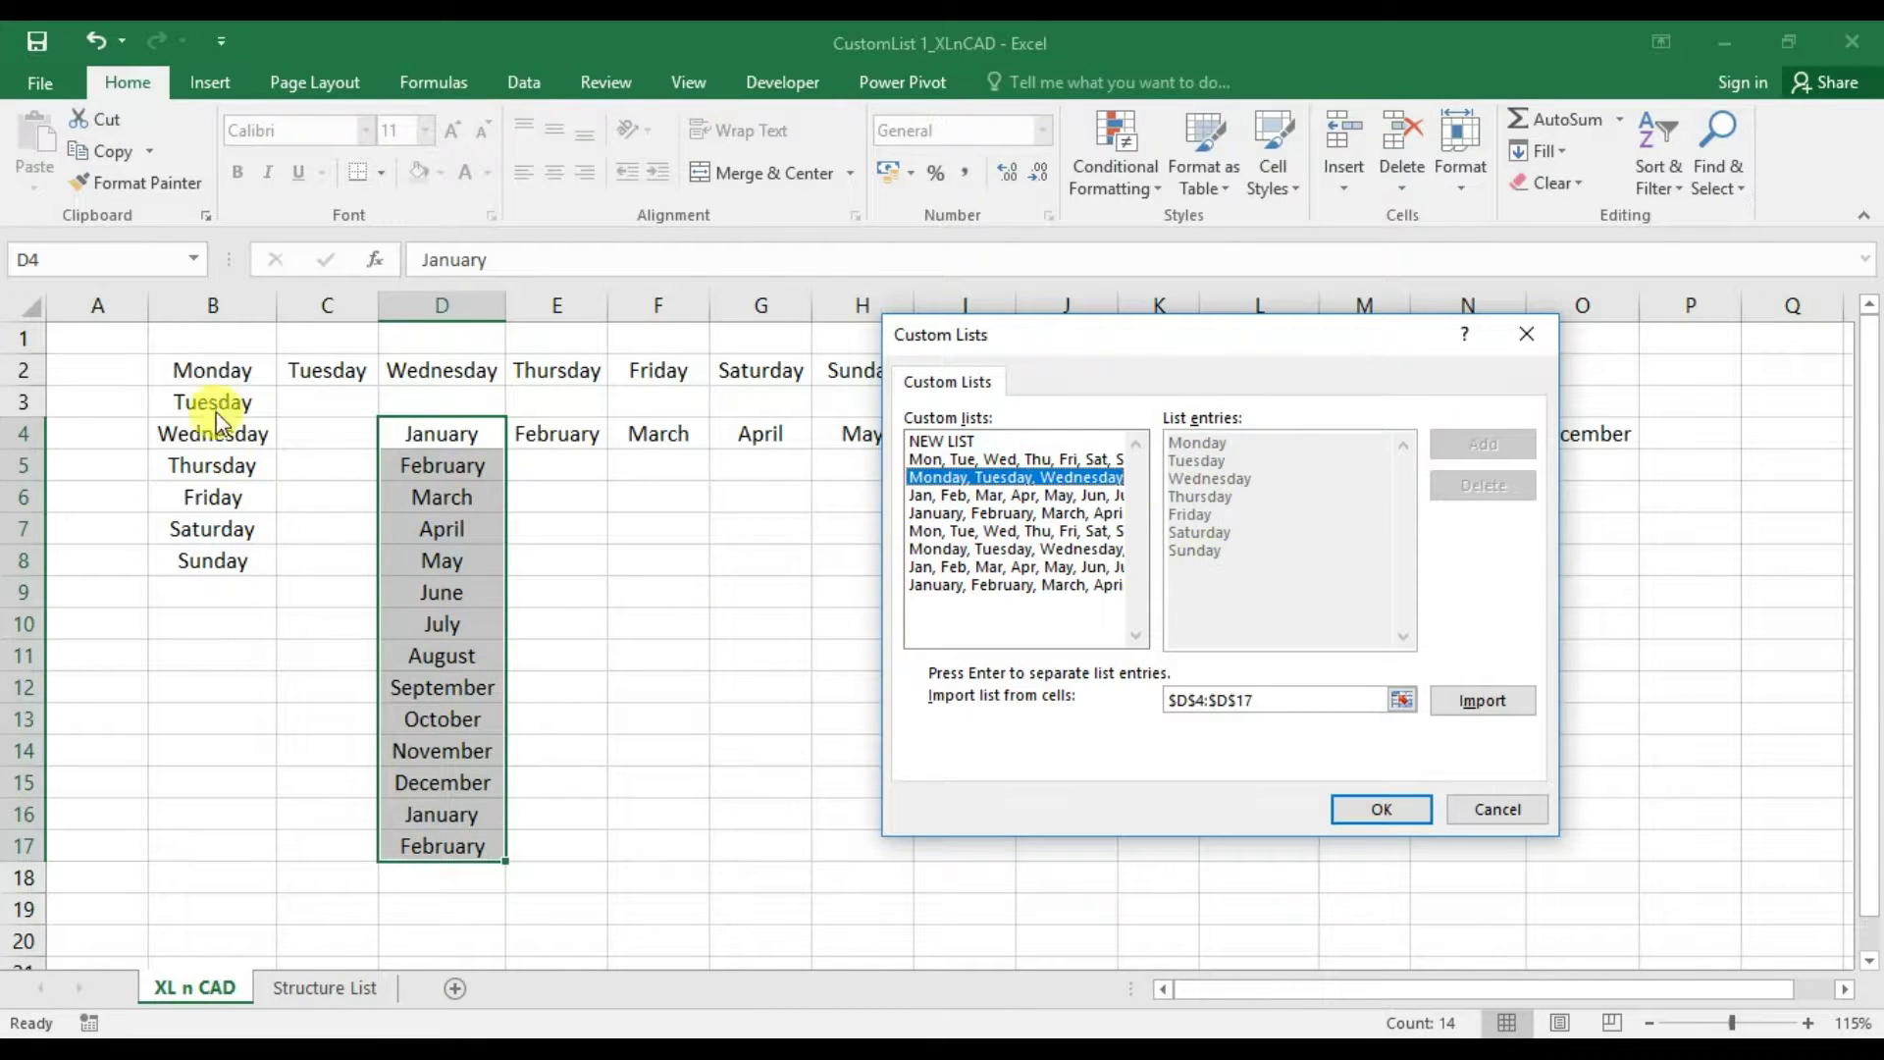
click(1001, 459)
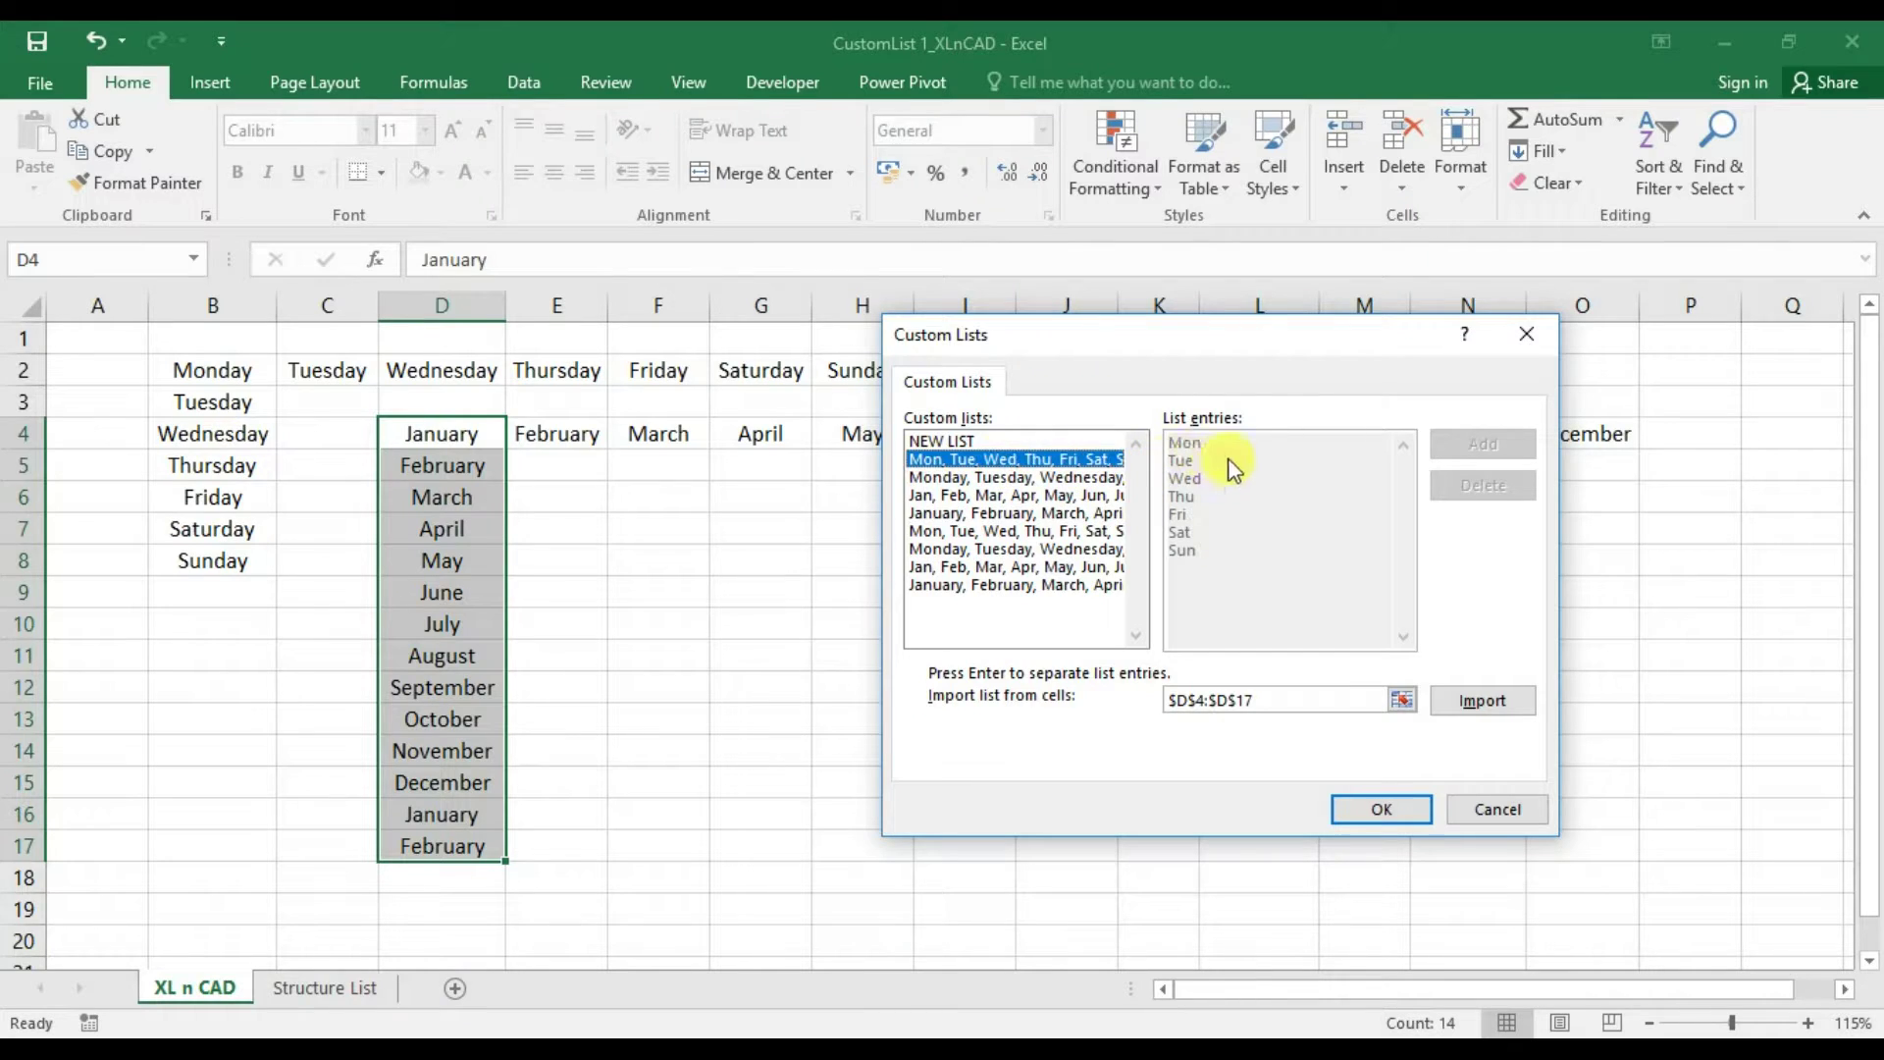
click(1015, 496)
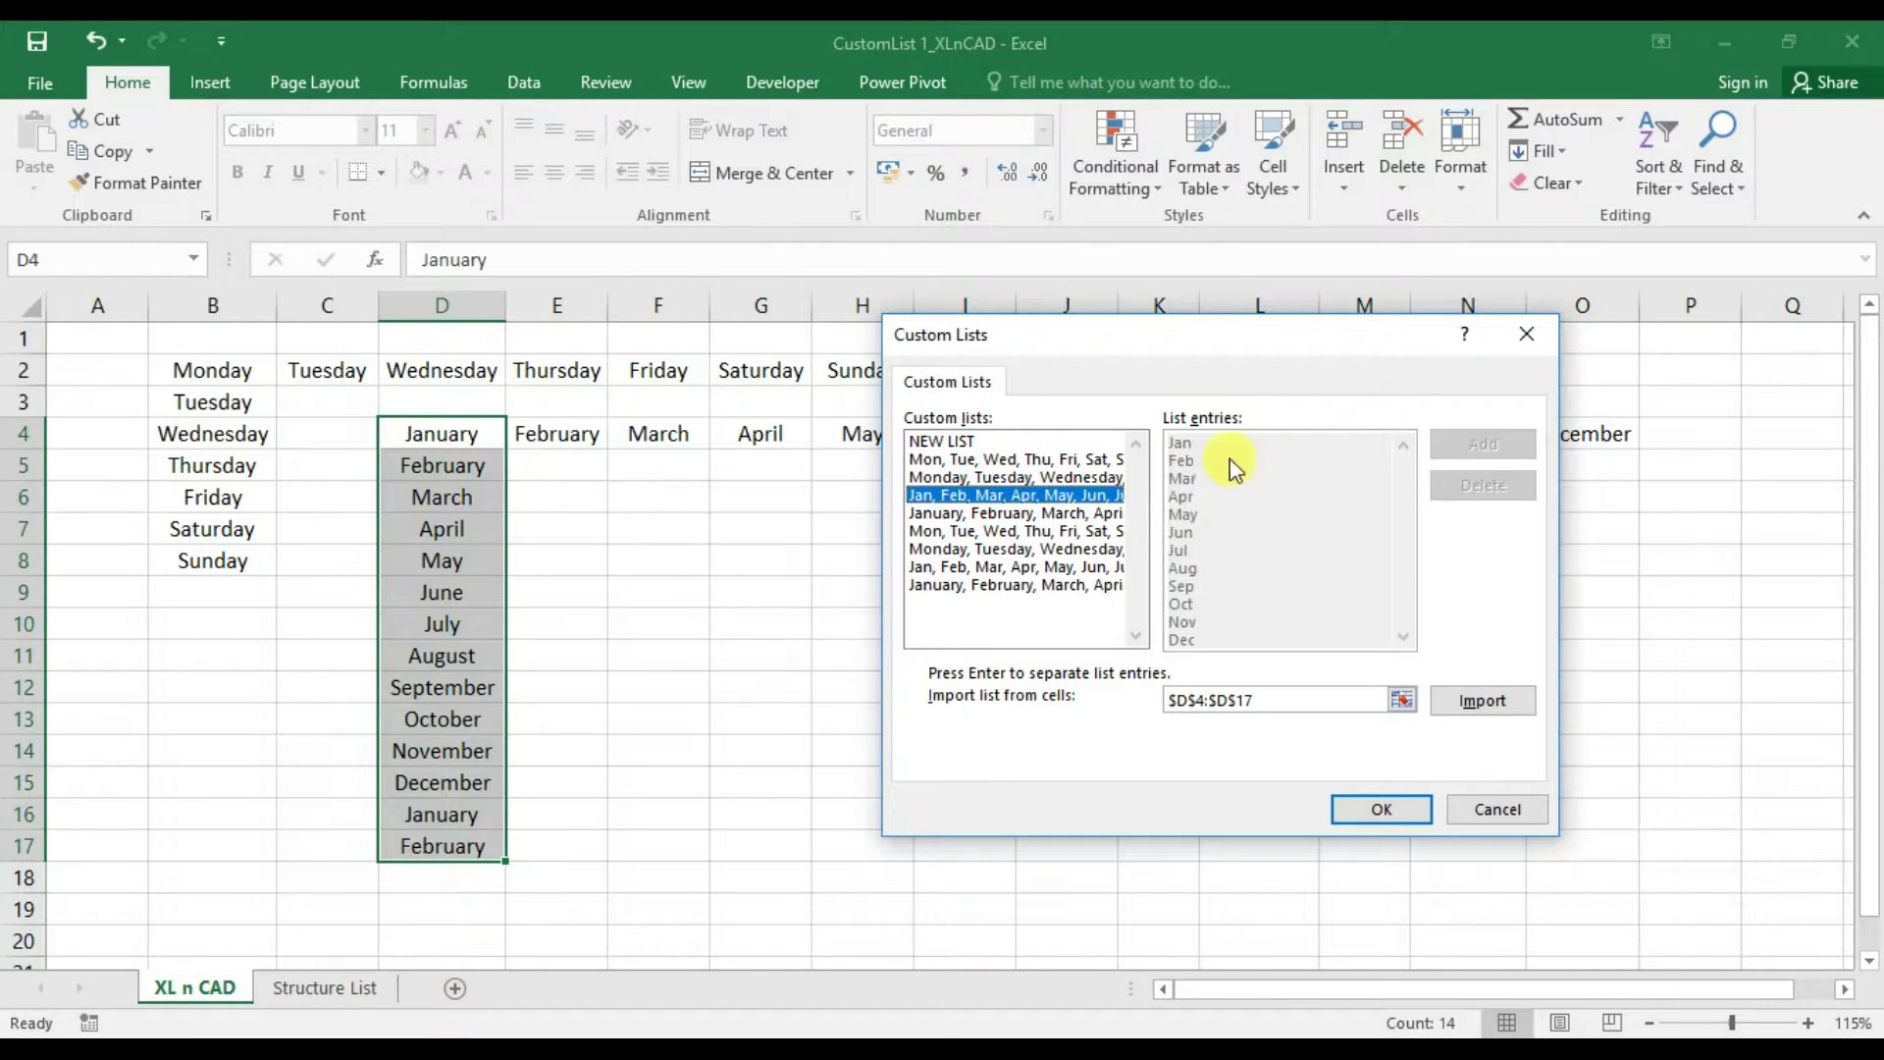
click(1005, 440)
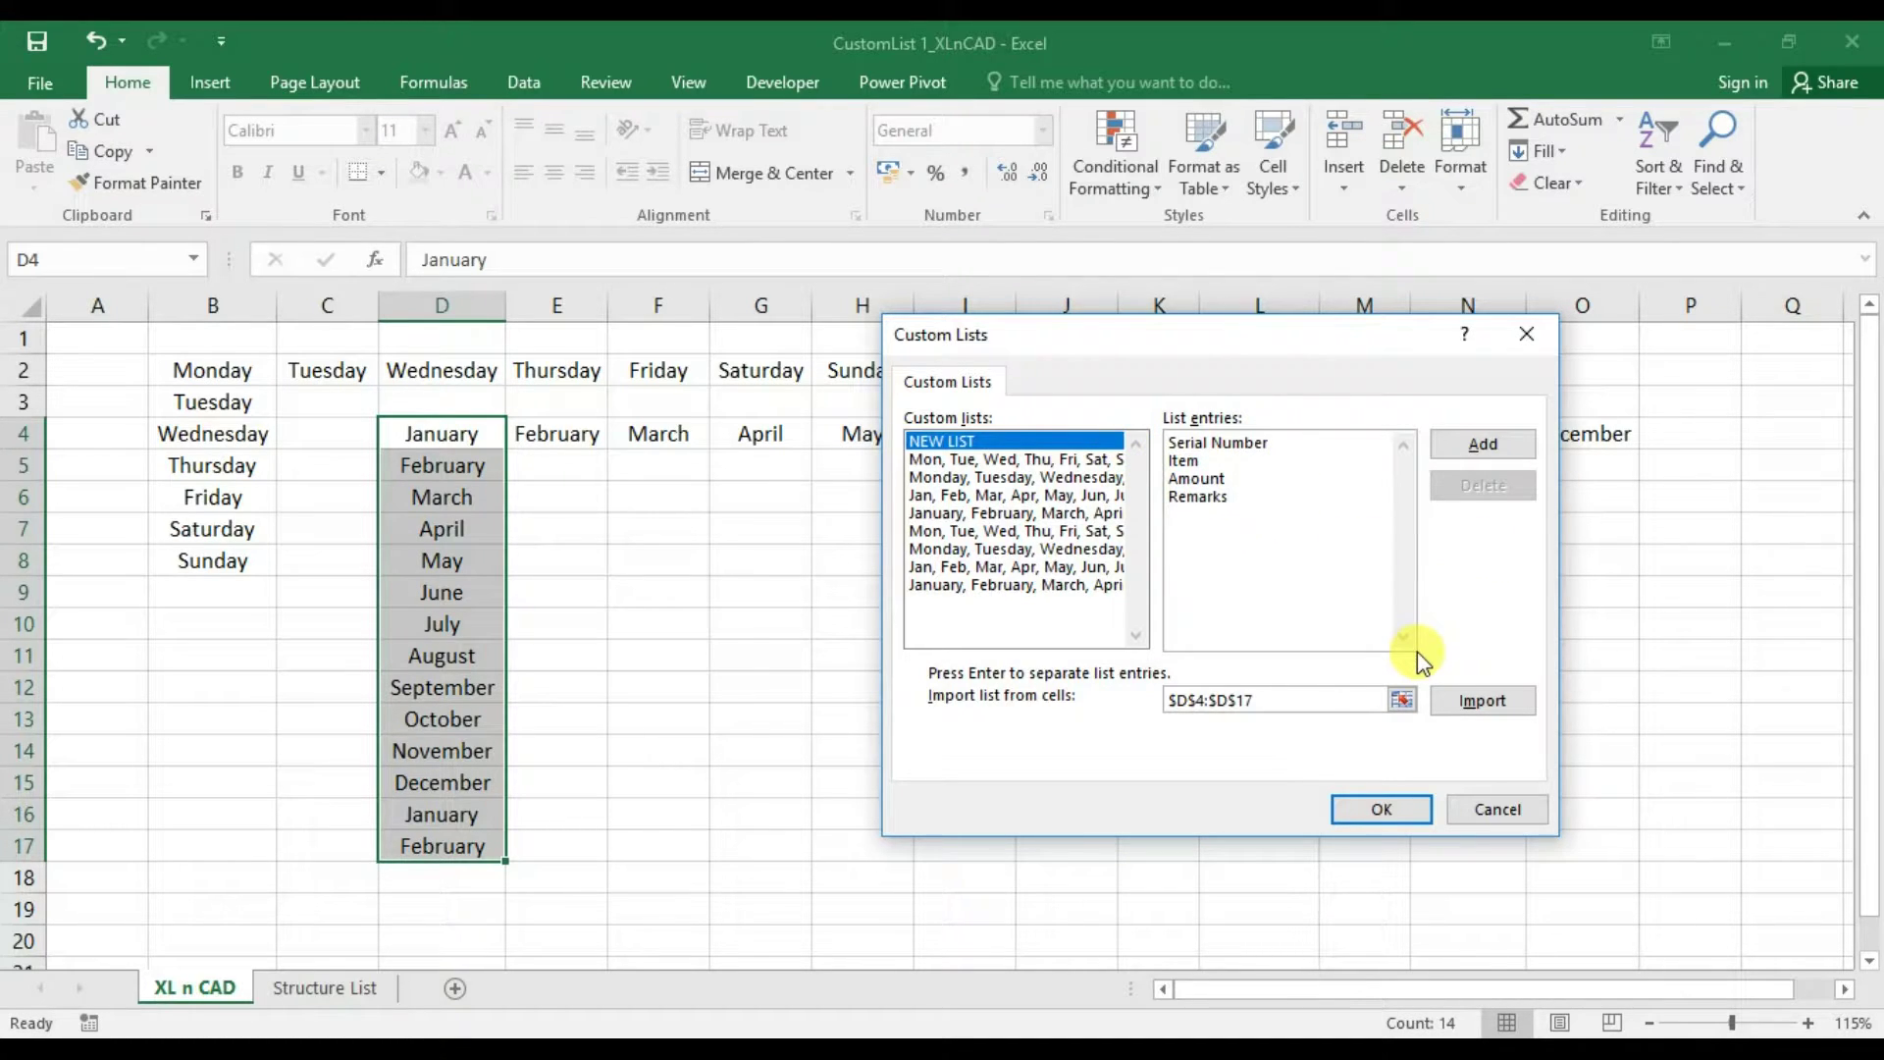
click(1376, 813)
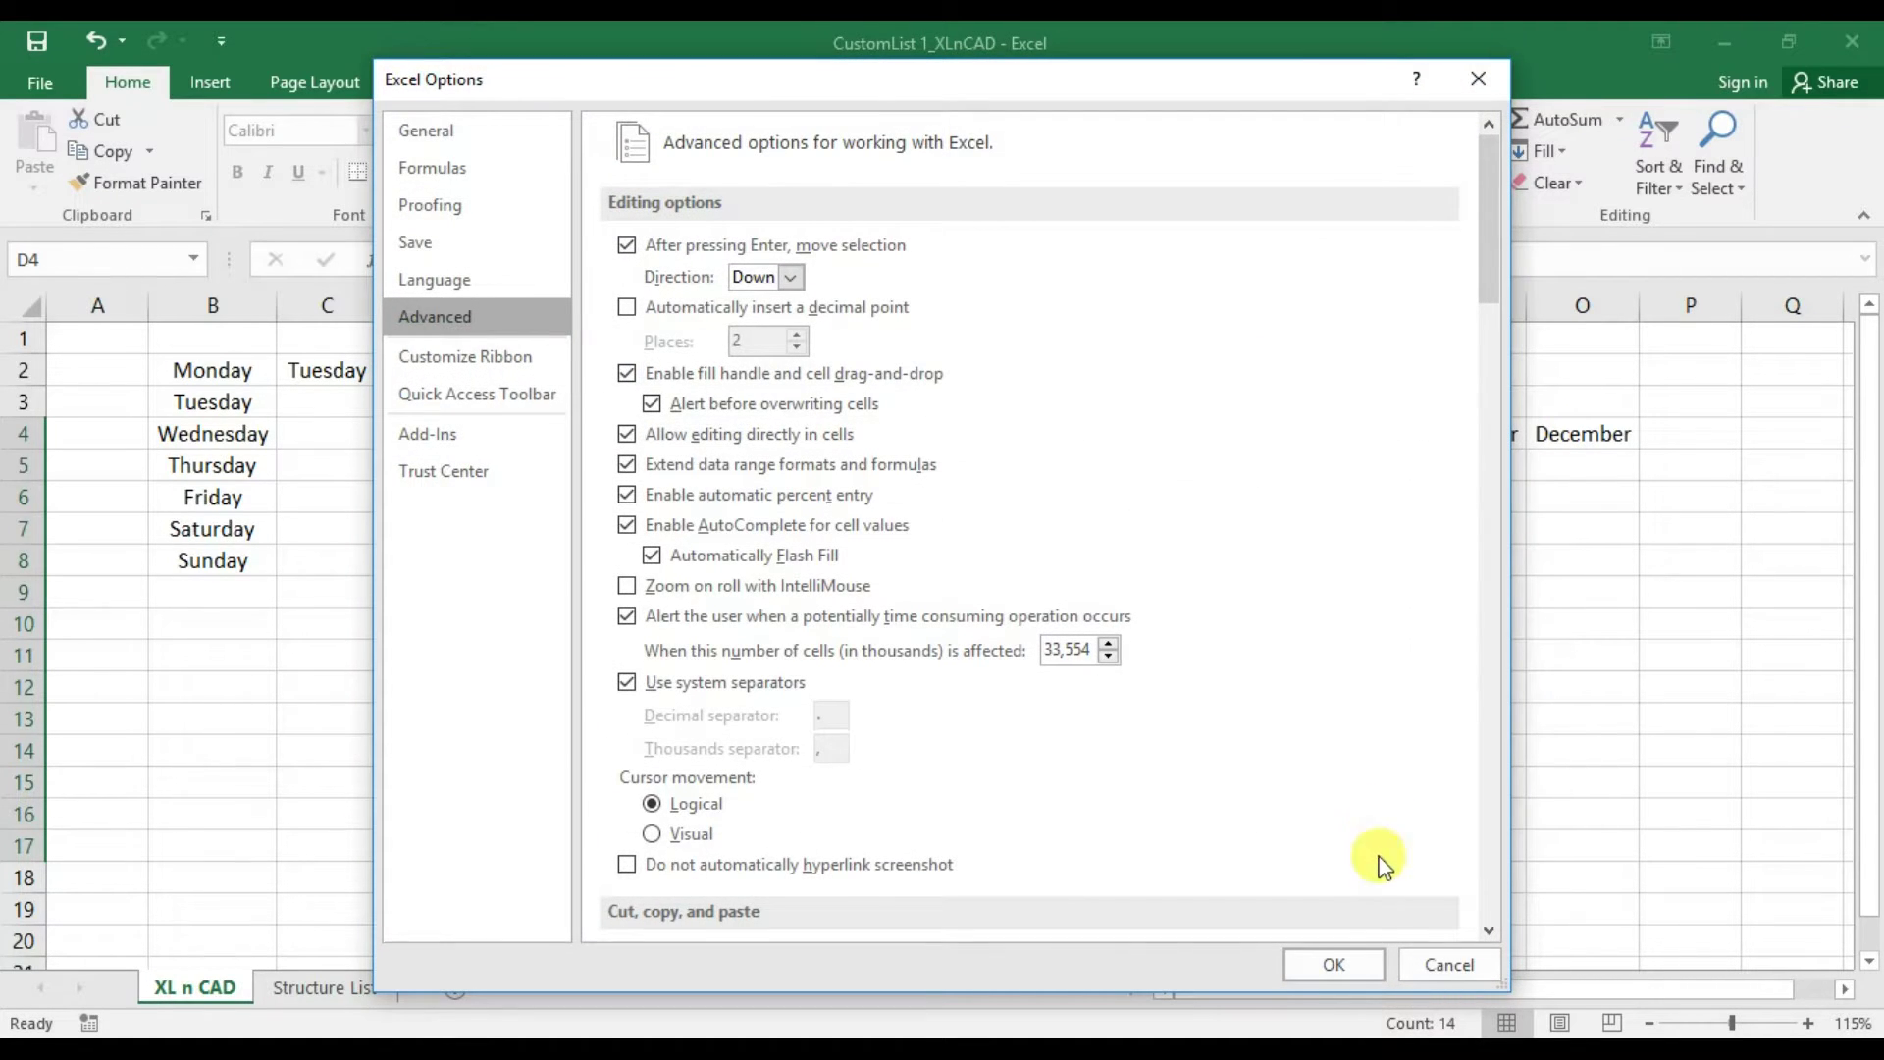
Enter Serial Number in F6, autofit column F, and fill the custom list across to I6
click(1350, 961)
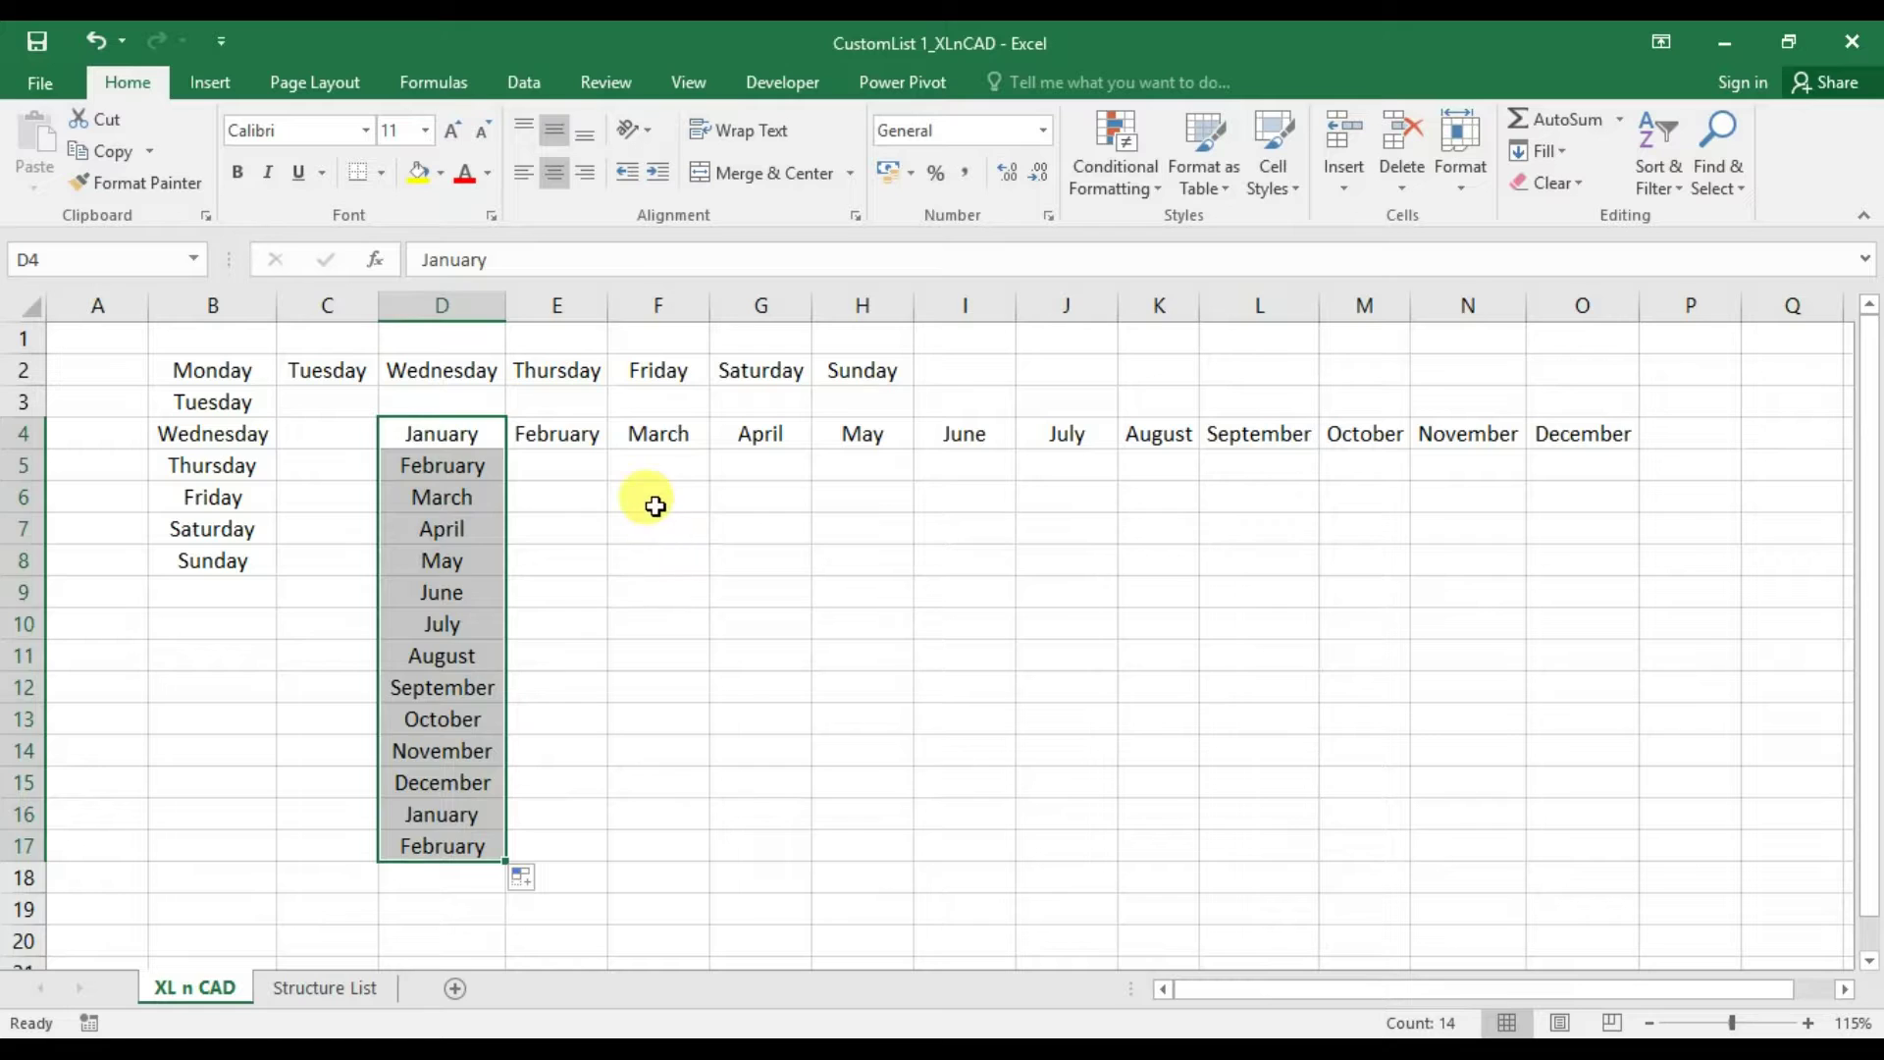
click(655, 506)
text(Serial Number)
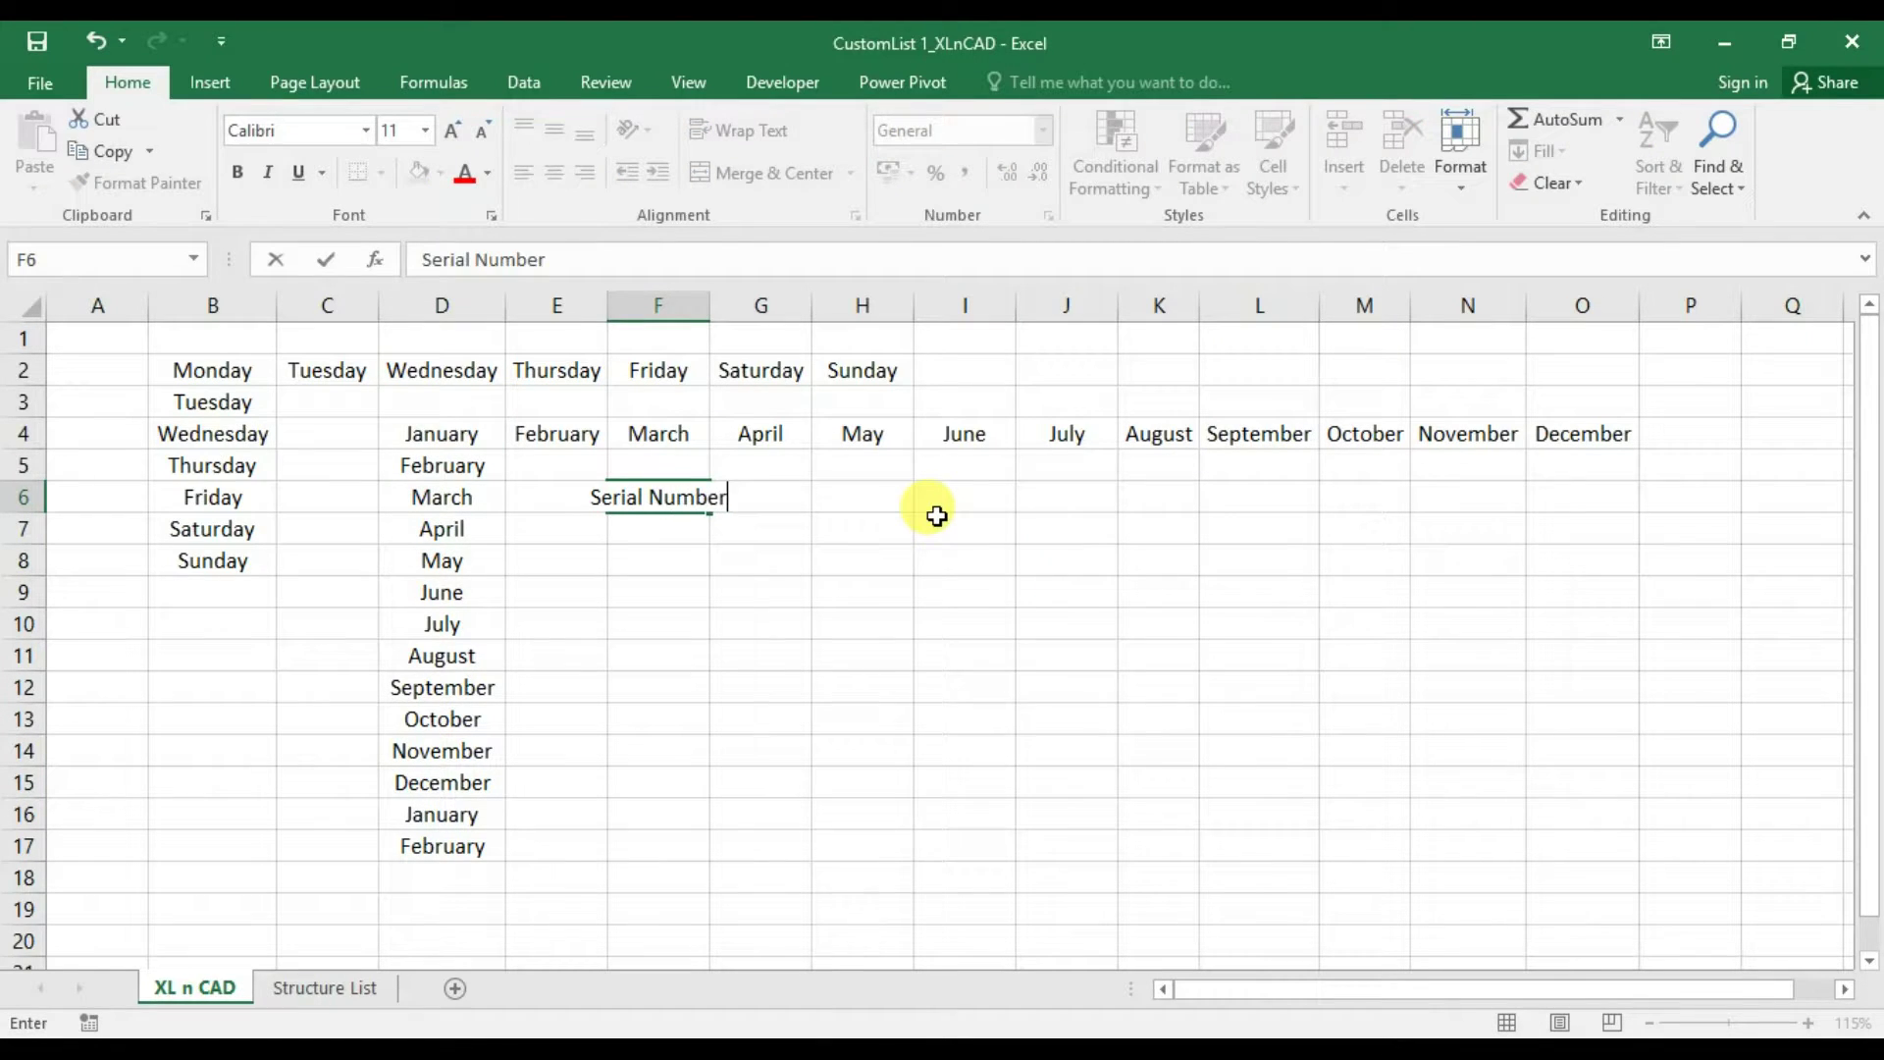
key(Tab)
double_click(708, 306)
click(687, 497)
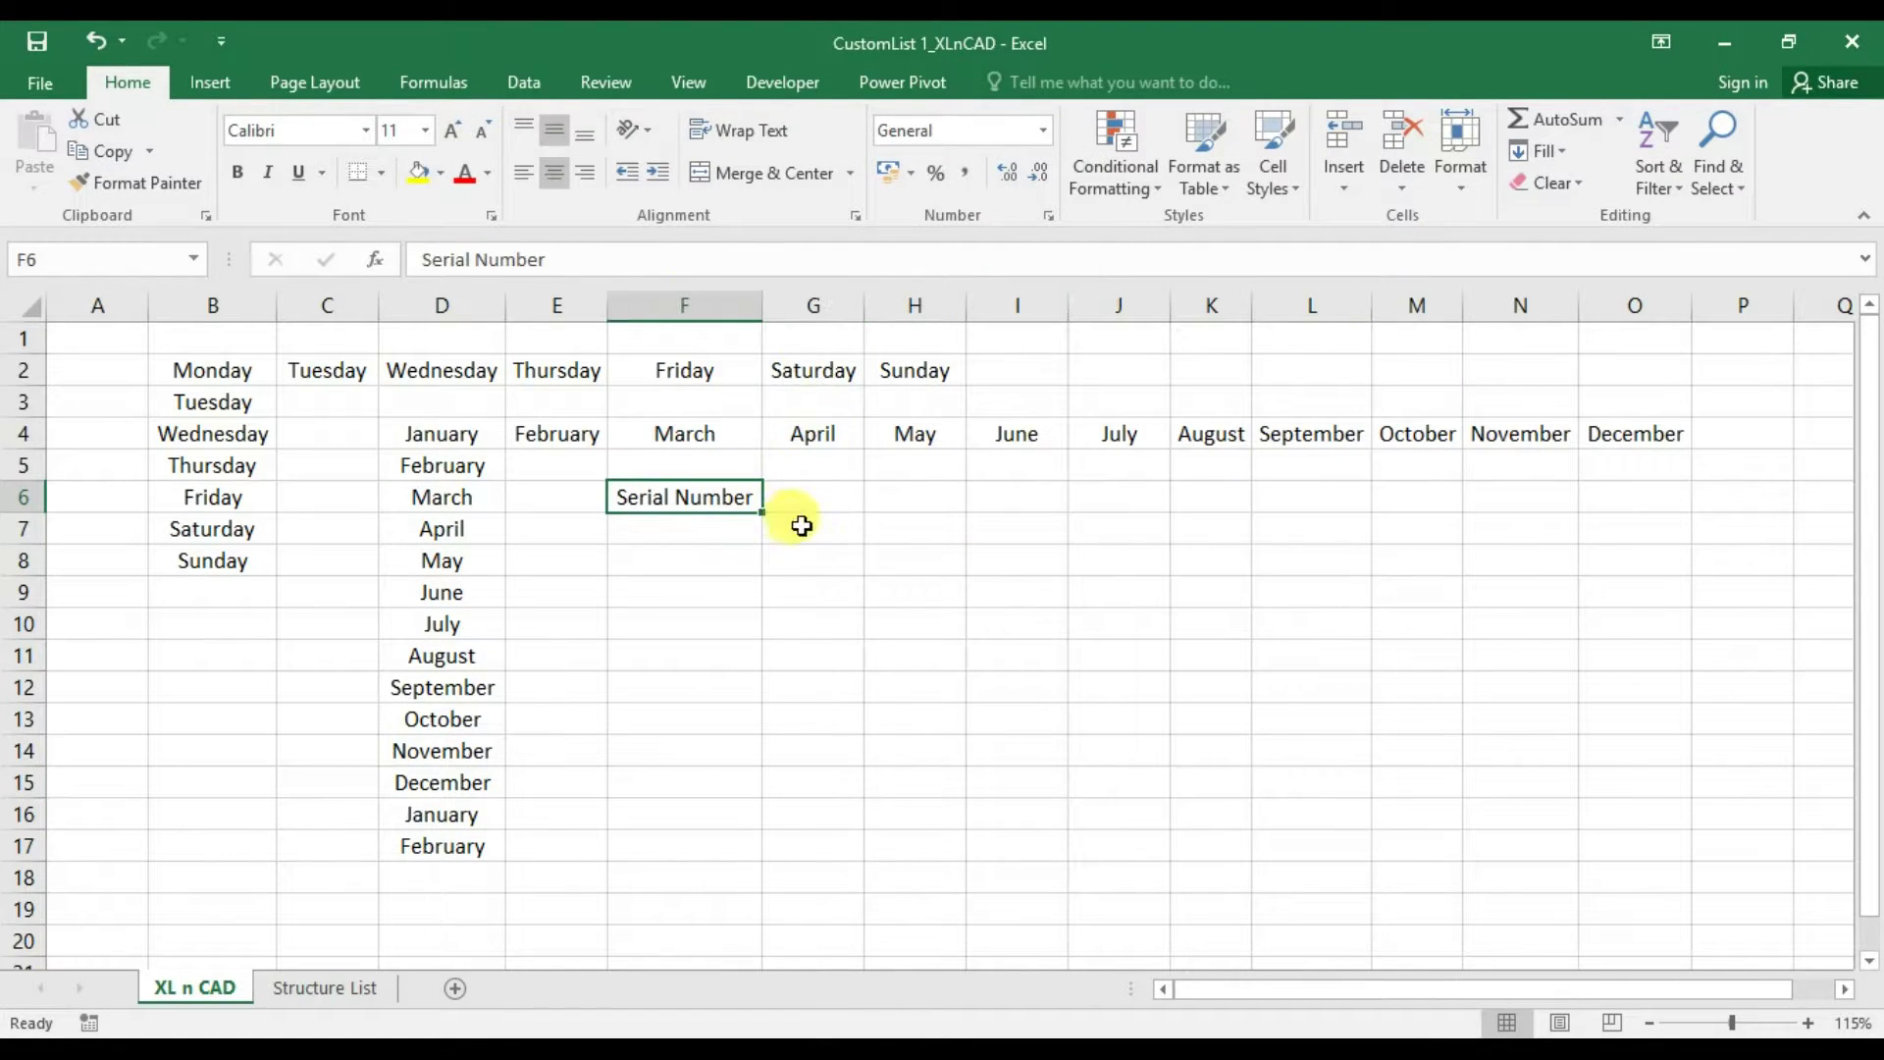
drag(762, 512, 1047, 526)
Check the filled row 6 cells: Item, Amount, Remarks and Serial Number
click(810, 501)
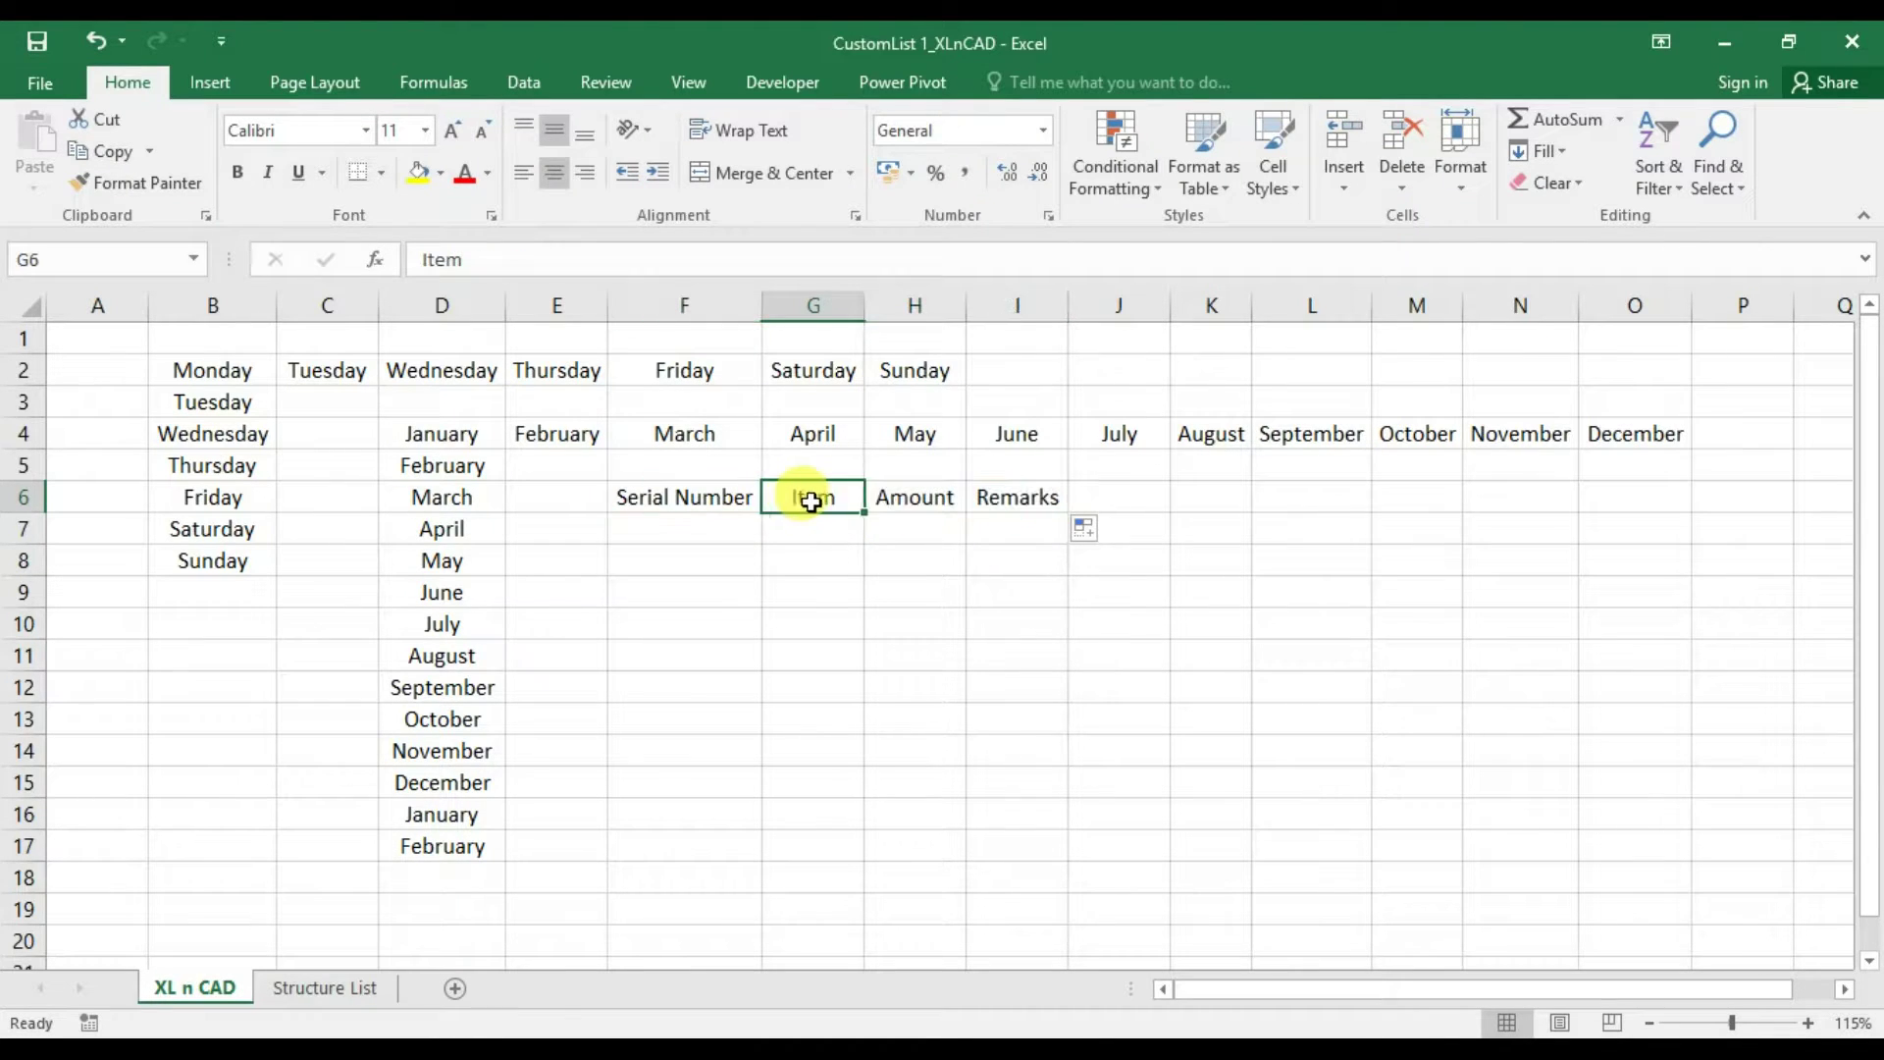
click(893, 496)
click(989, 497)
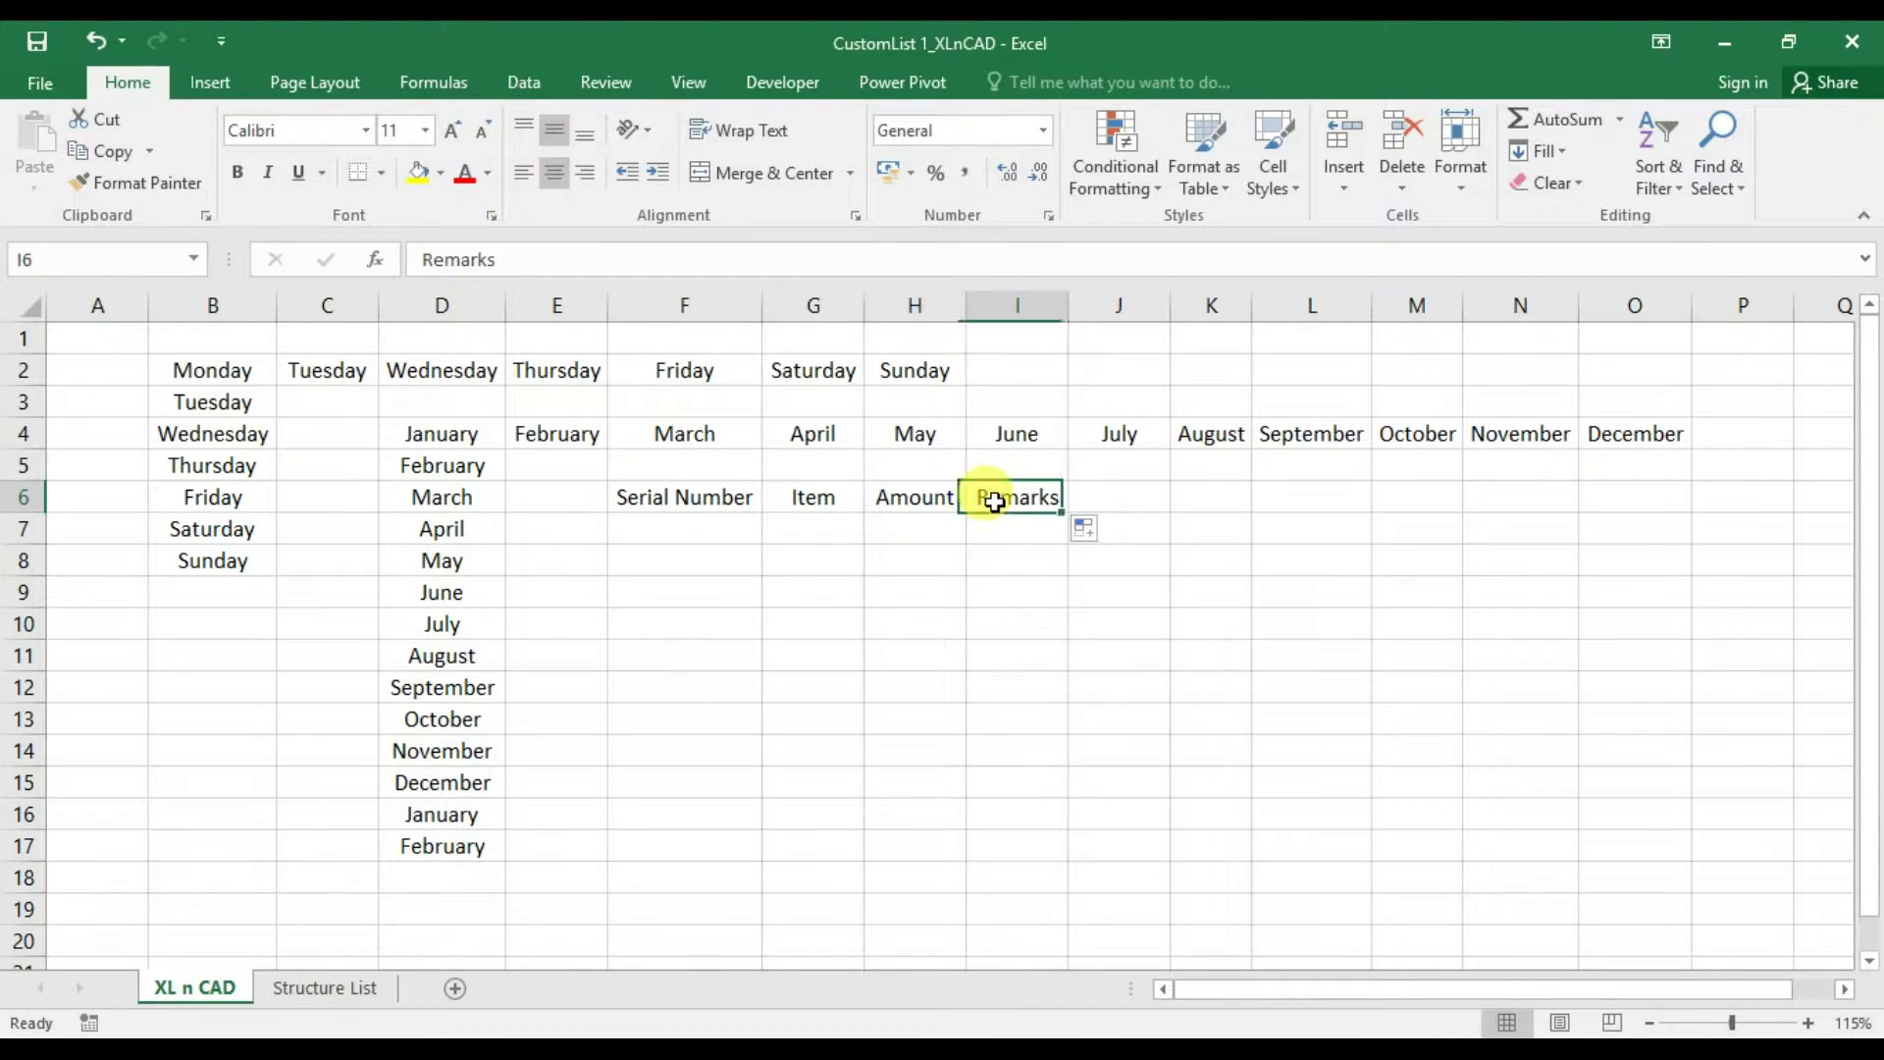
click(746, 501)
Enter Serial Number in F8 and fill the list down to F17
click(707, 560)
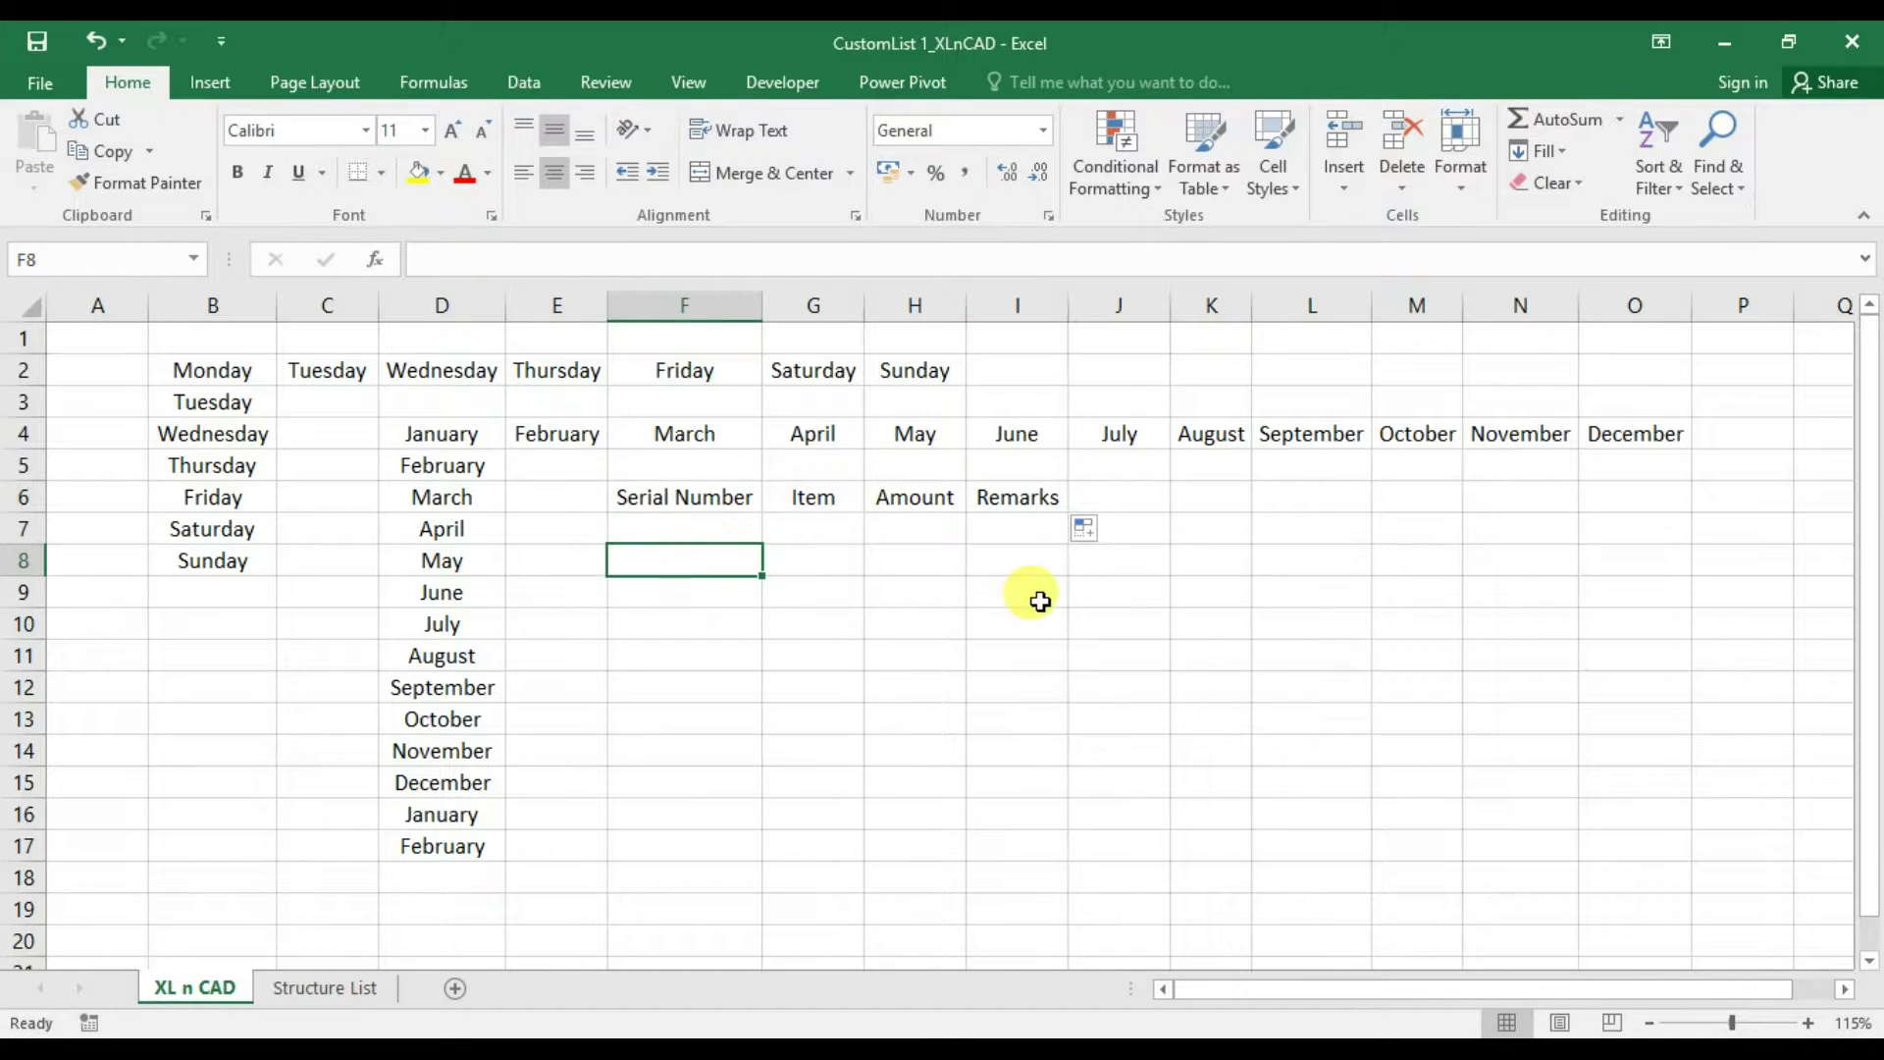
text(Serial Number)
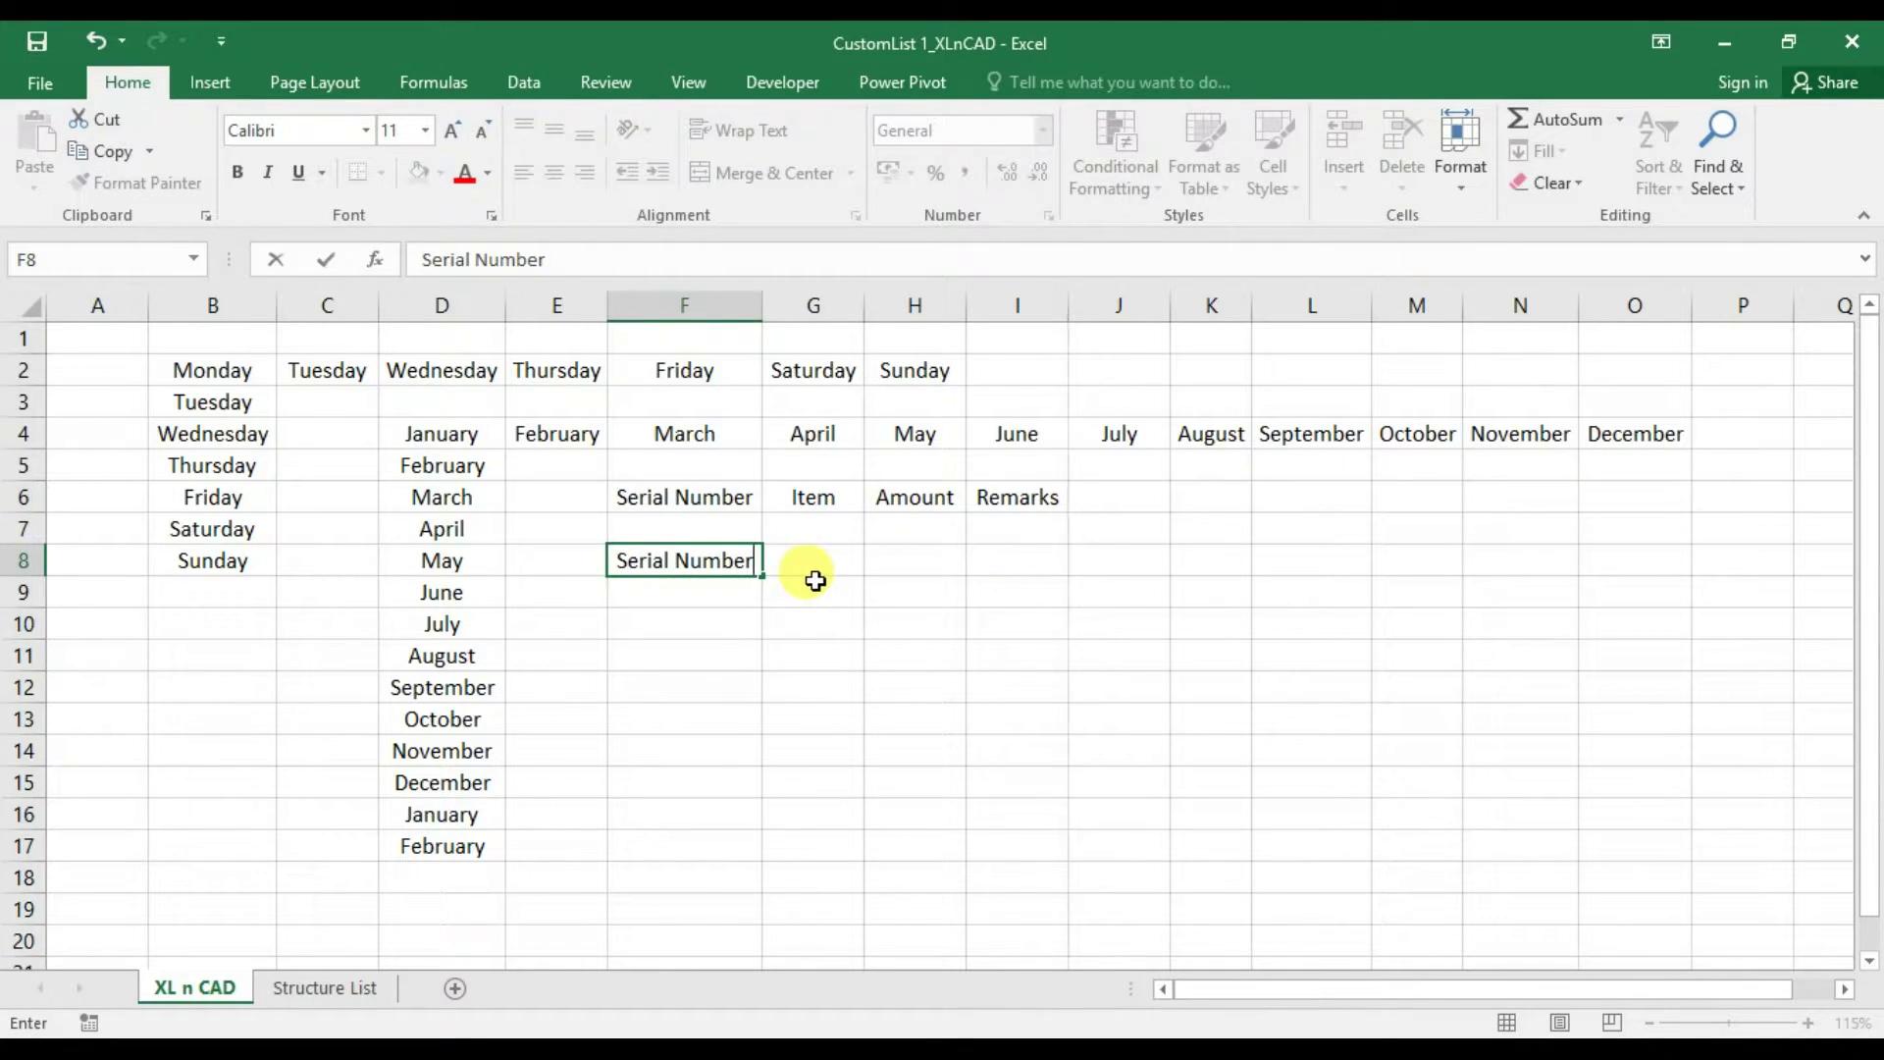
key(Return)
click(740, 564)
drag(768, 574, 778, 869)
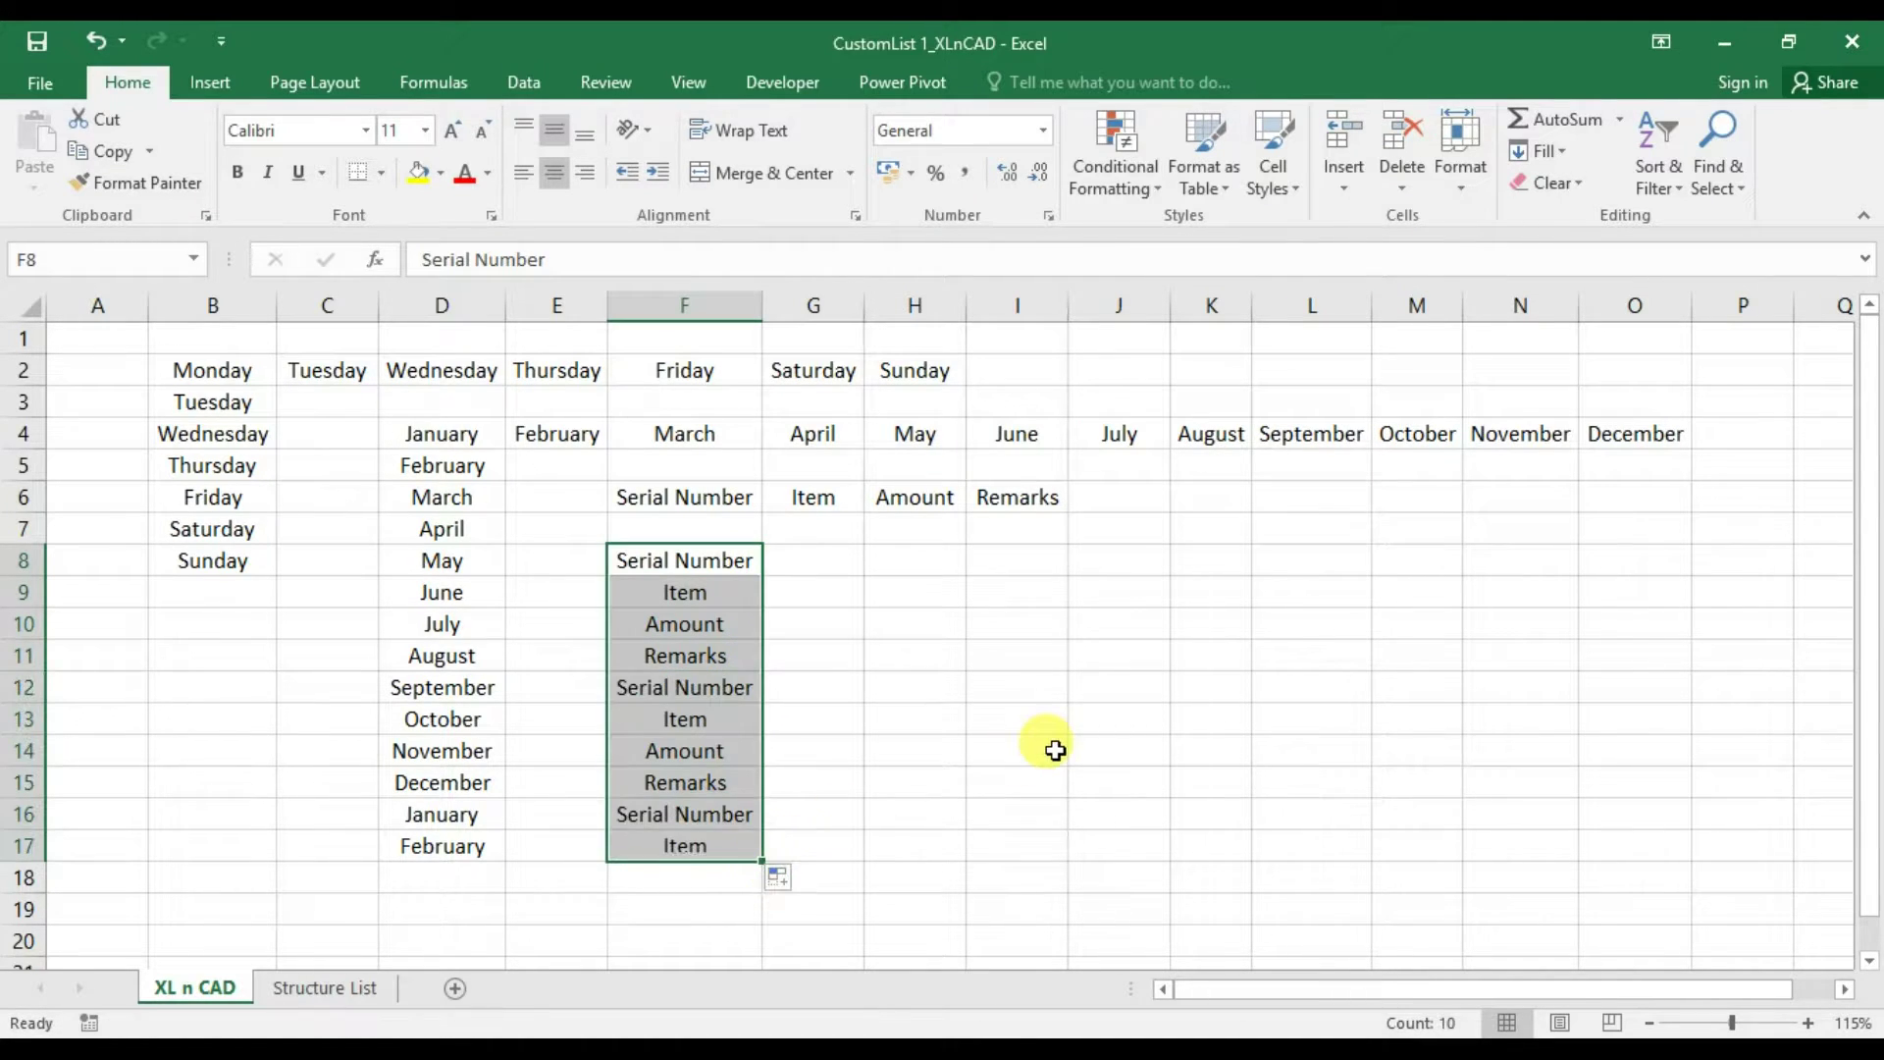
Enter Item in G8, fill it down to G13, and autofit column G
click(839, 567)
text(Item)
key(Return)
click(843, 567)
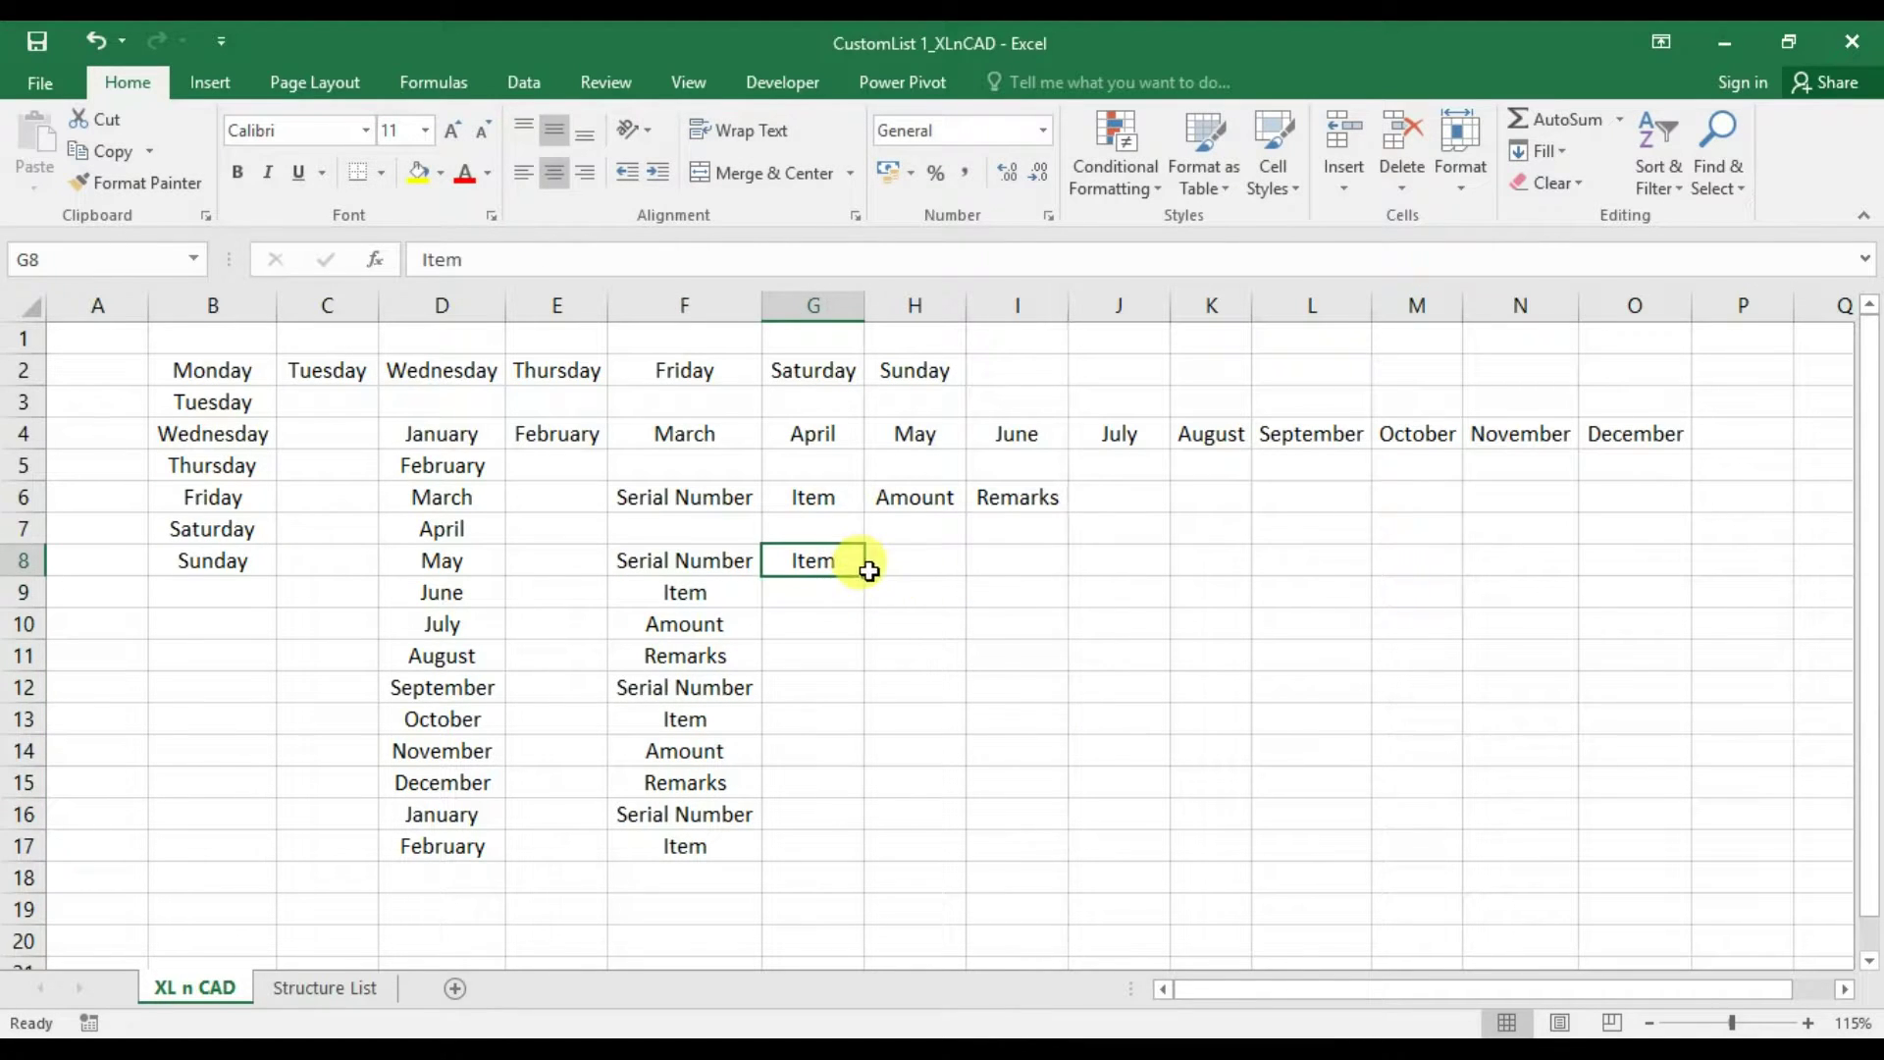
drag(863, 575, 864, 734)
double_click(866, 299)
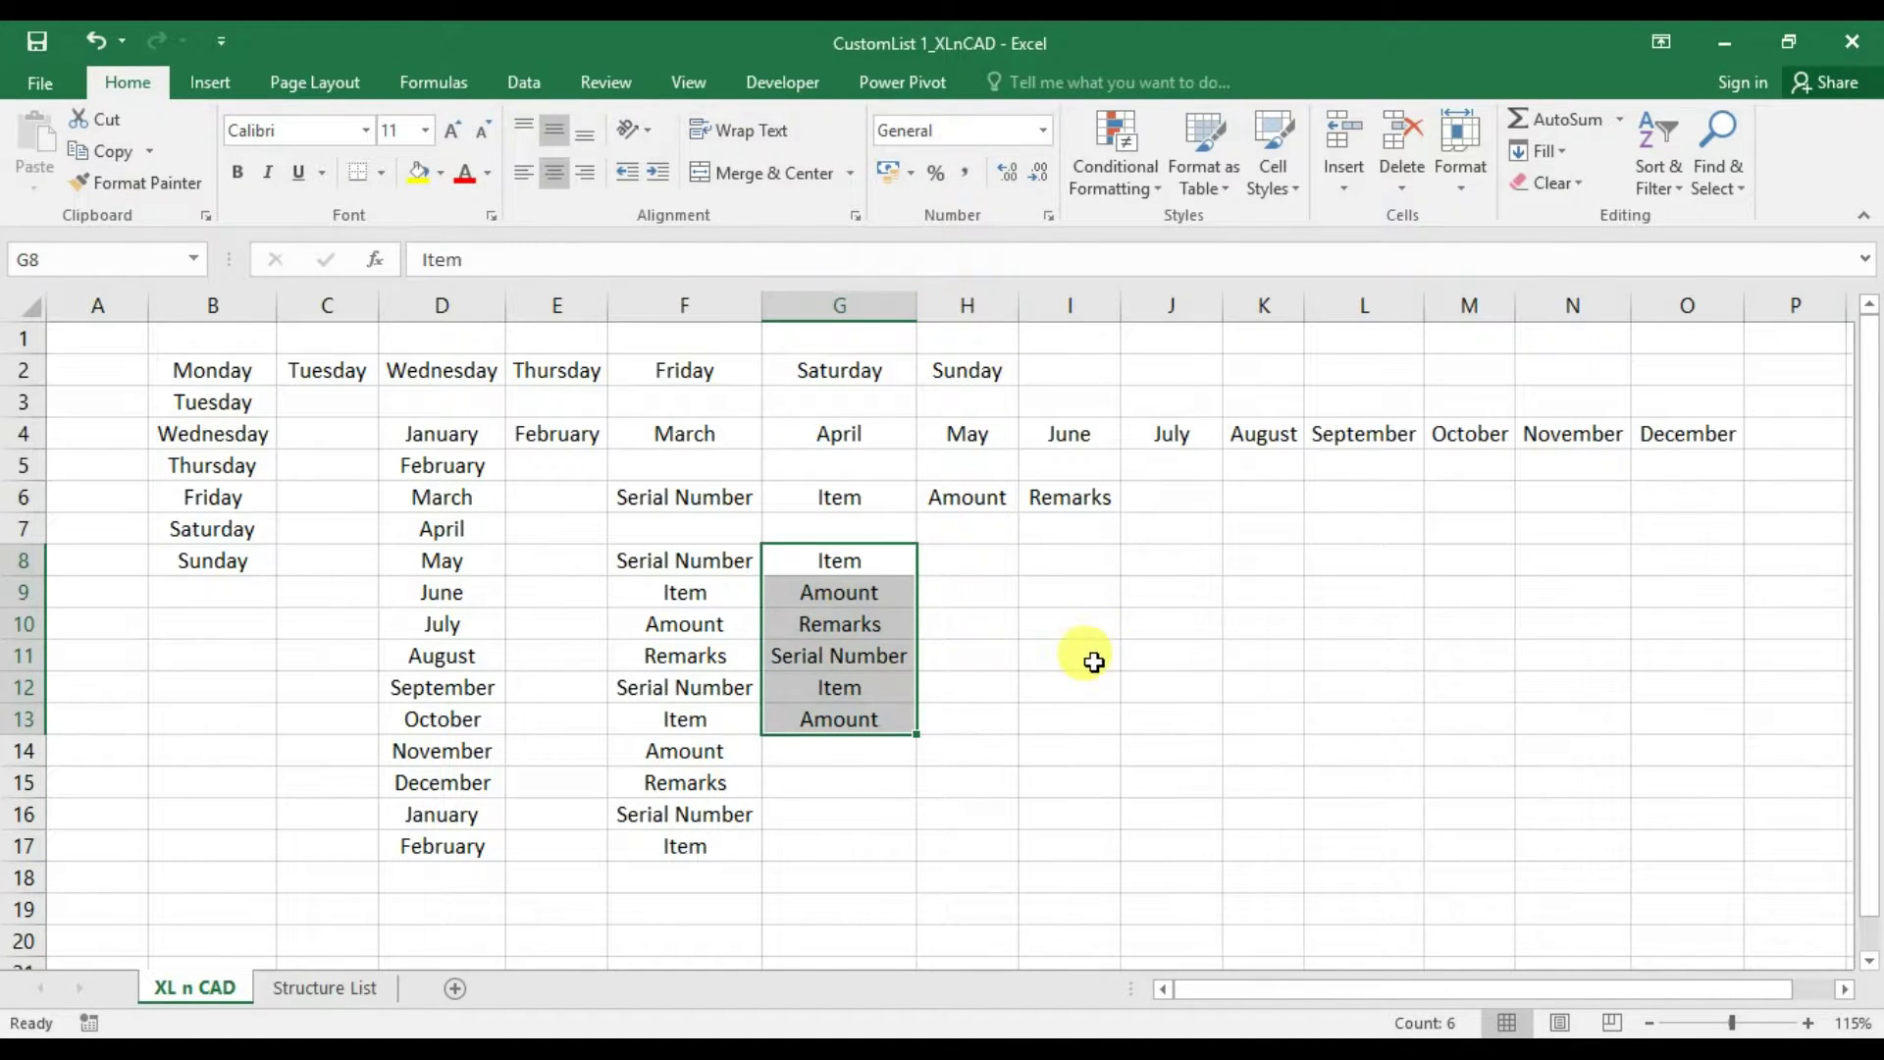
click(1091, 661)
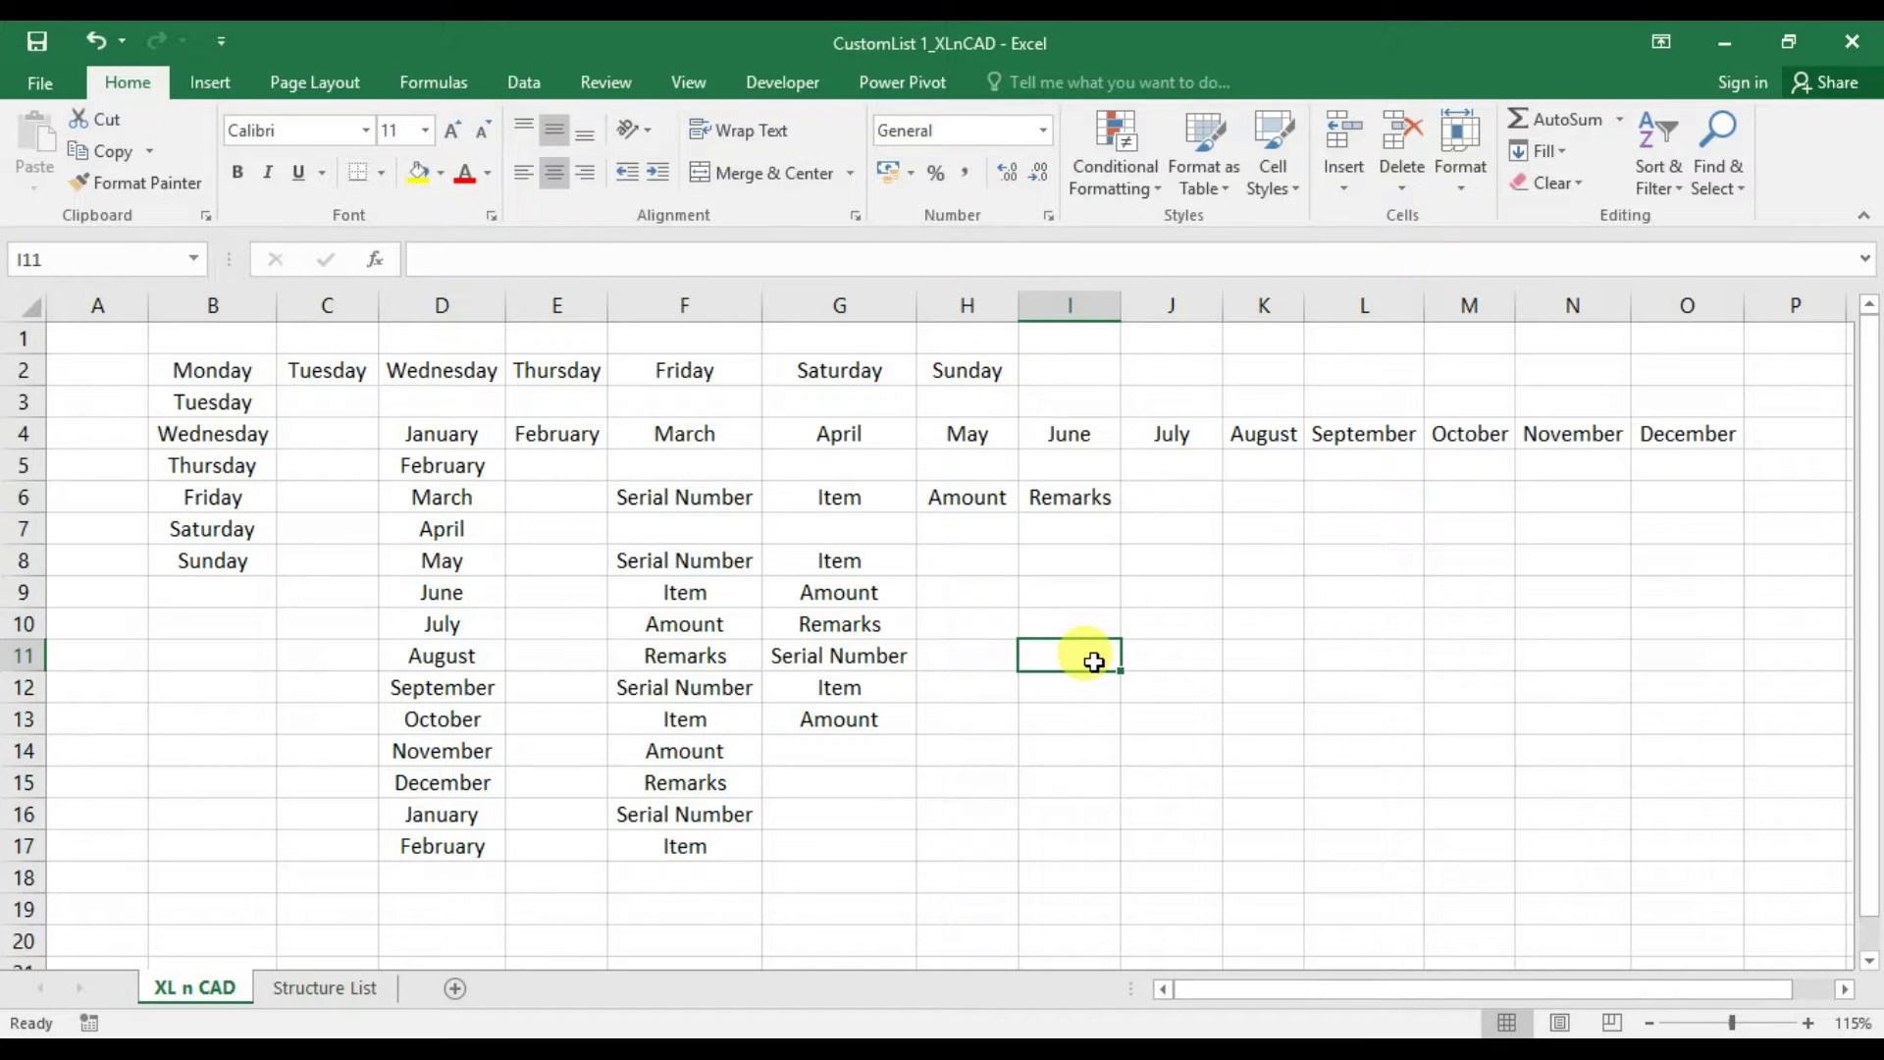
On the Structure List sheet, select the structure types in column C and the summary table
click(324, 987)
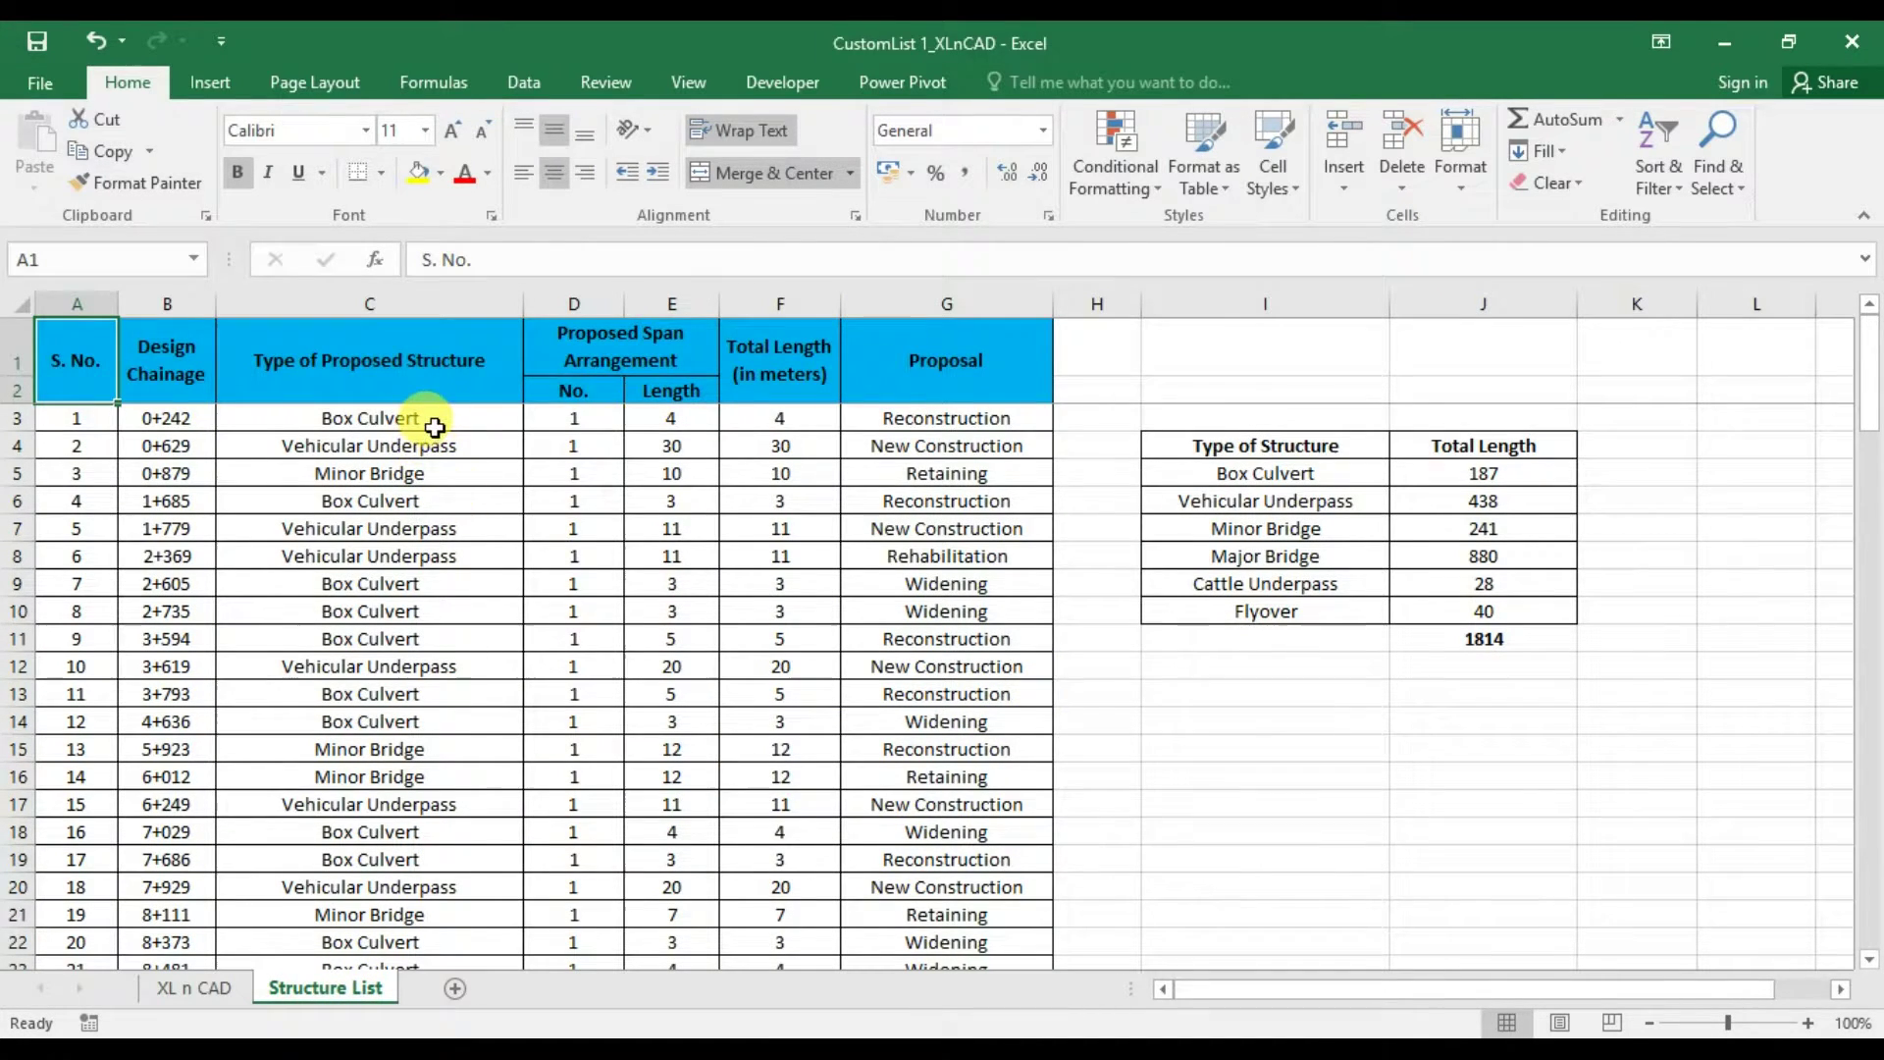
drag(434, 428, 403, 832)
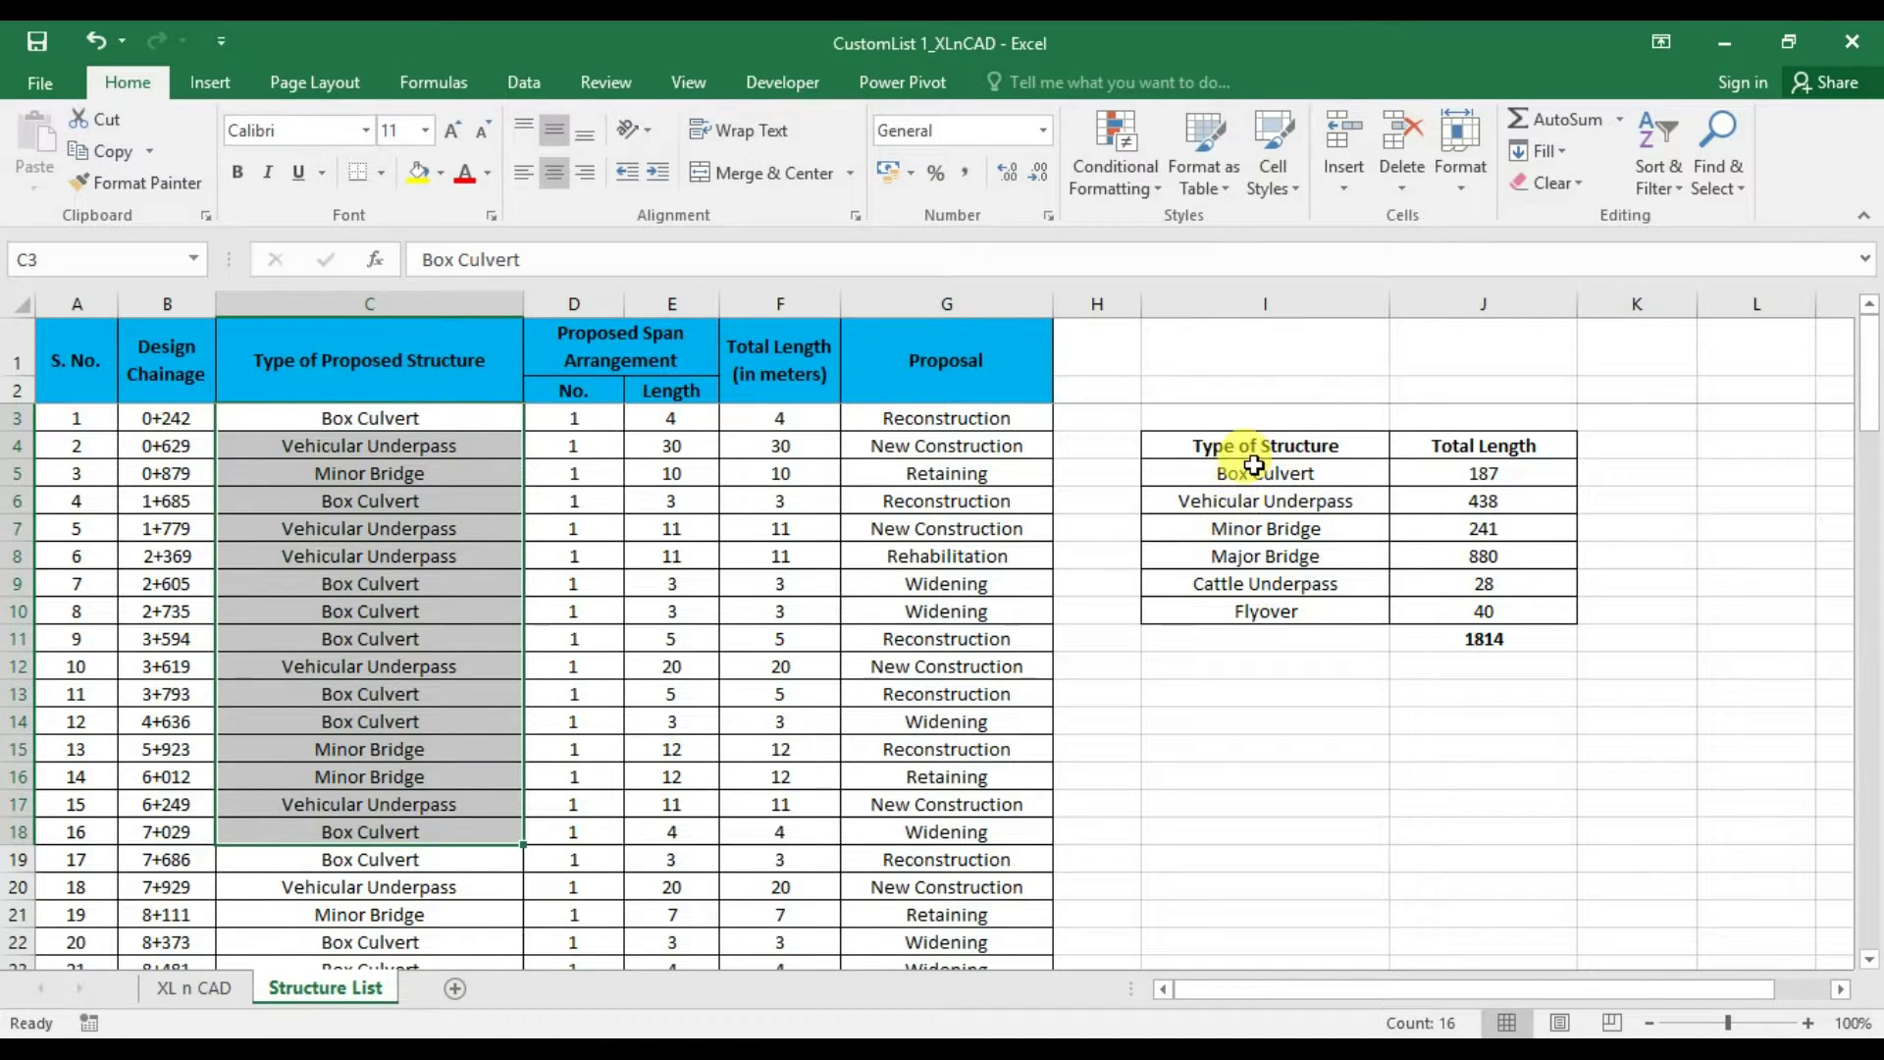
drag(1369, 476, 1369, 602)
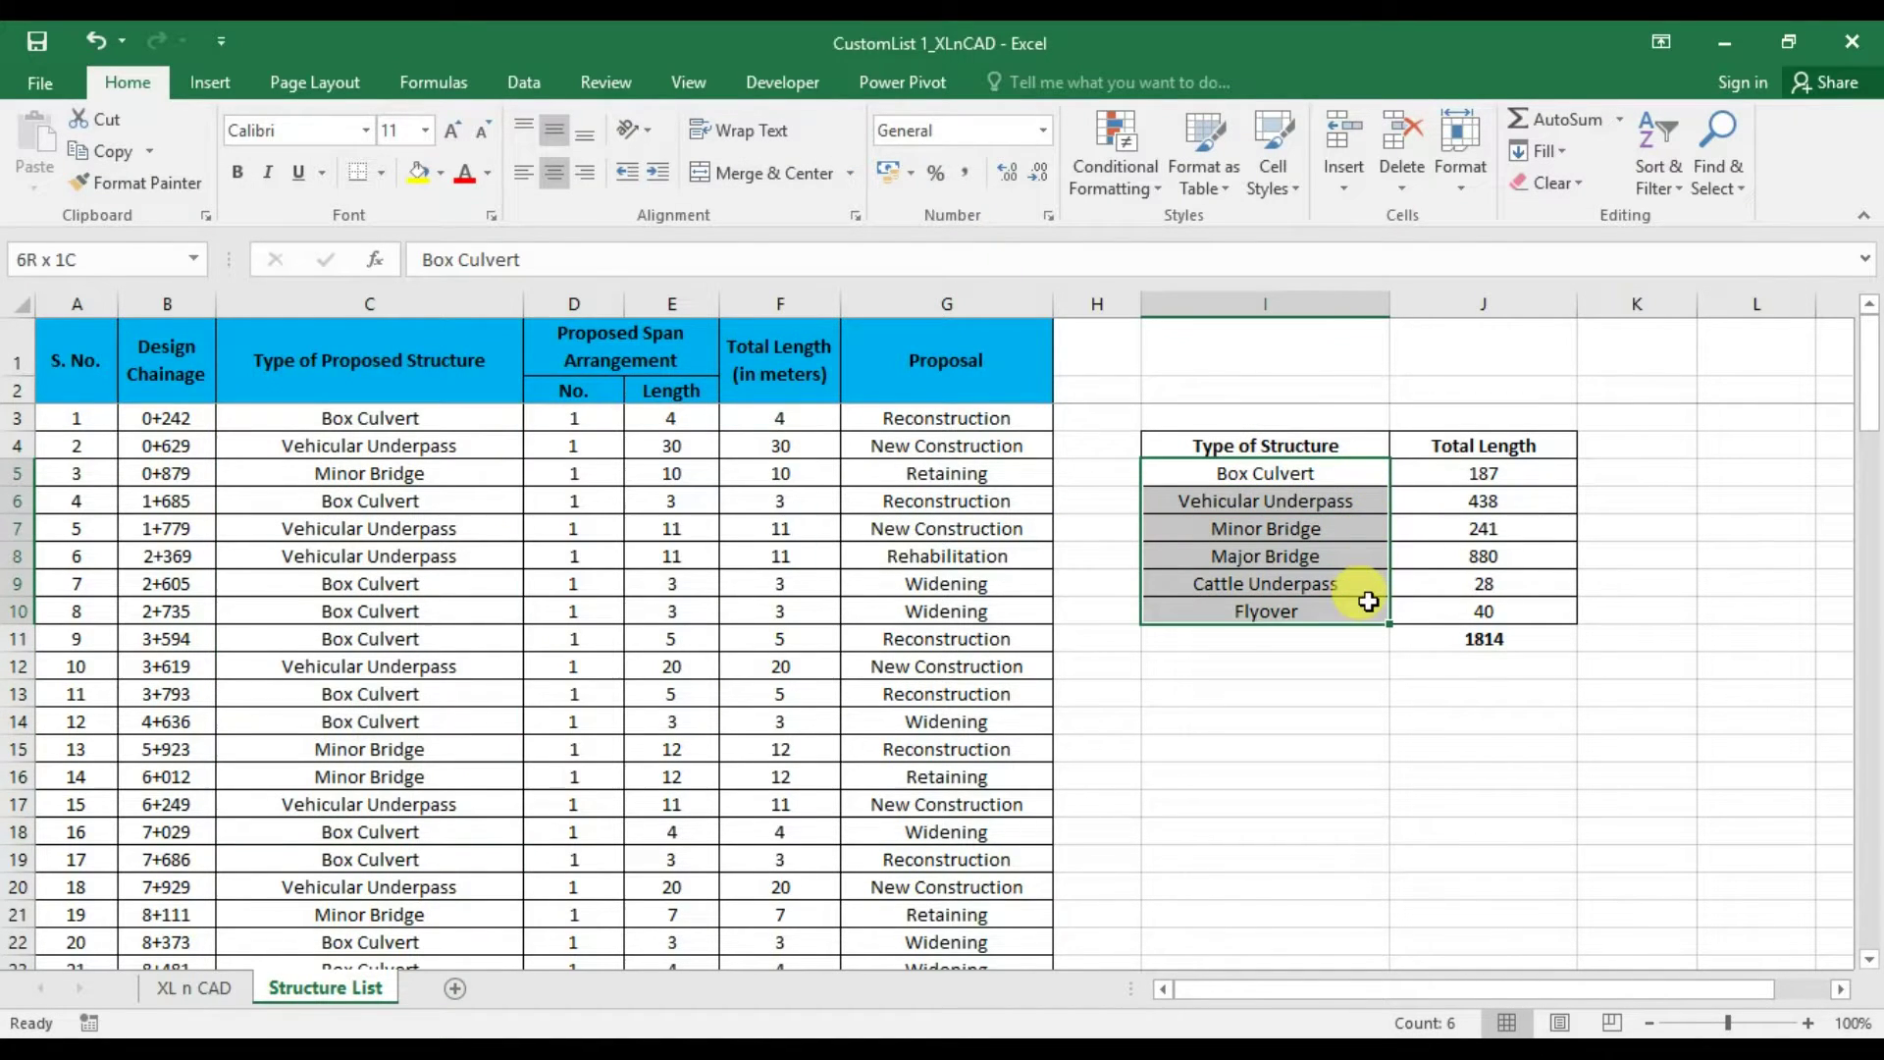
click(1280, 694)
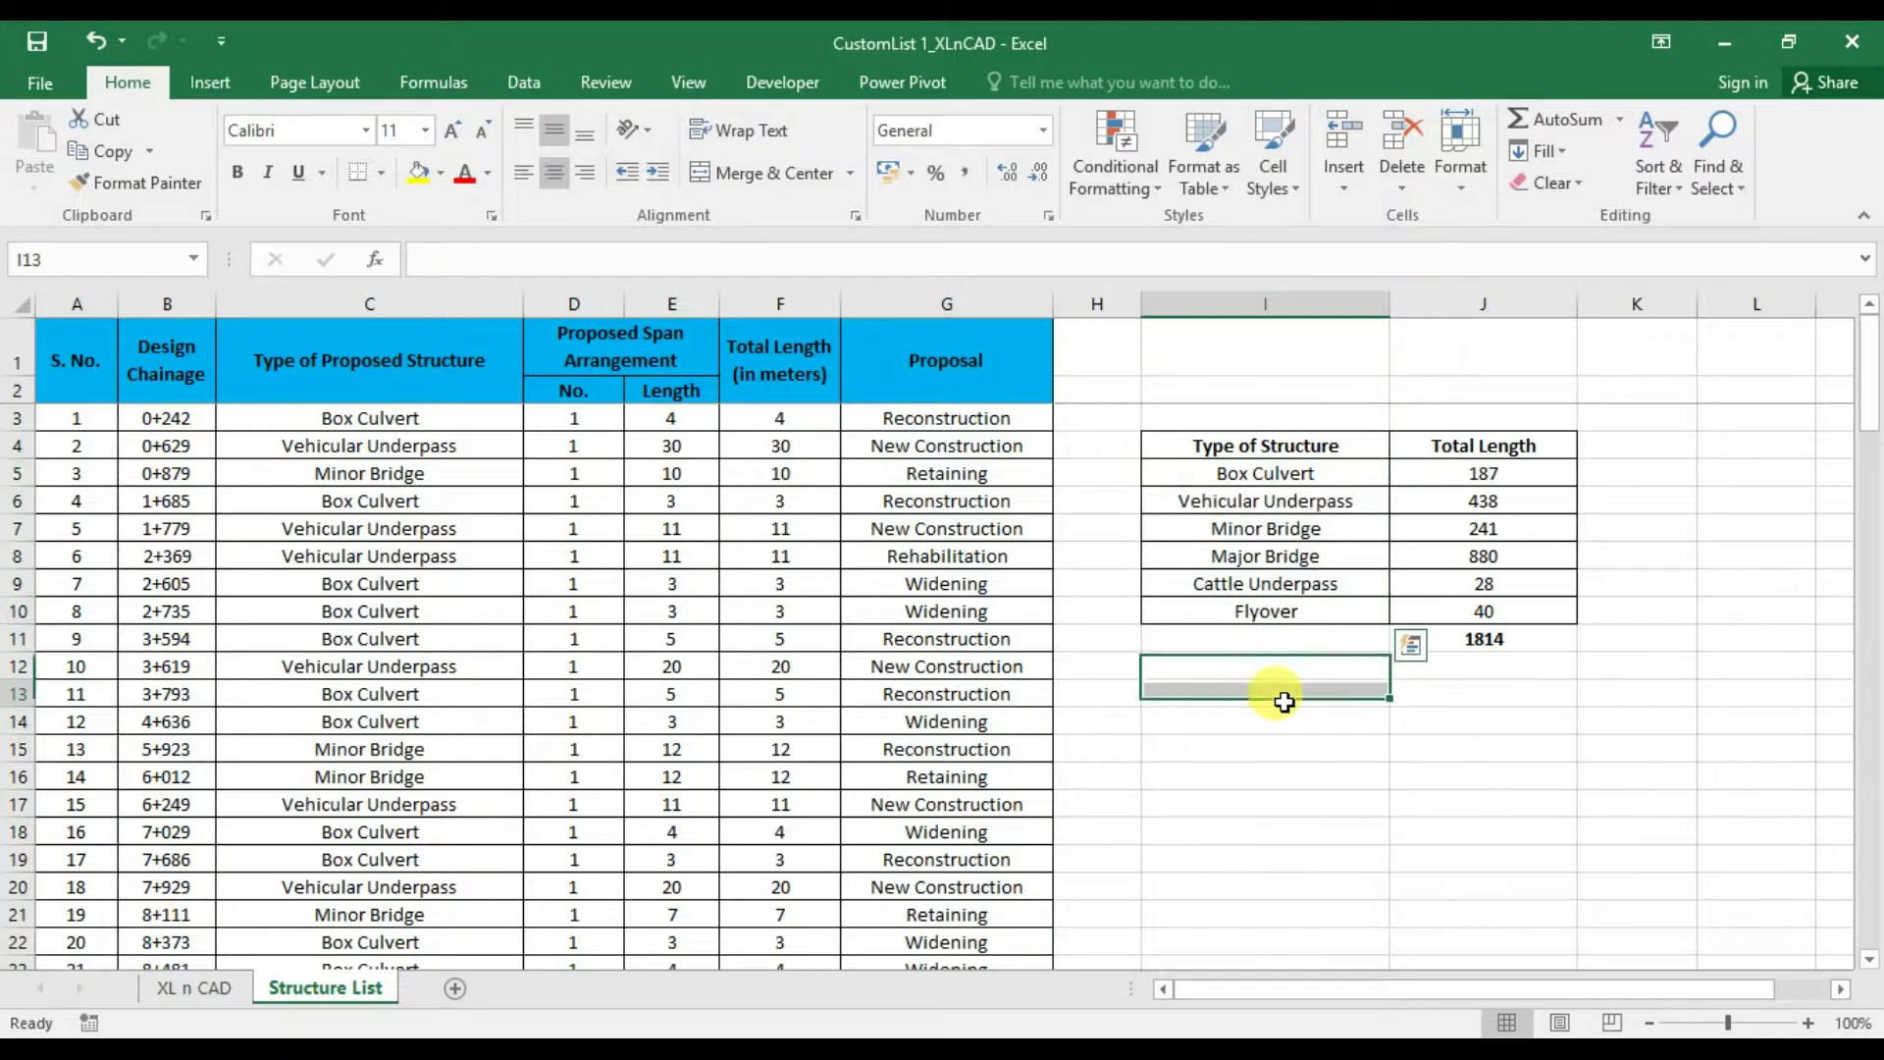
Open Excel Options on the Advanced page and launch the Edit Custom Lists editor
click(37, 86)
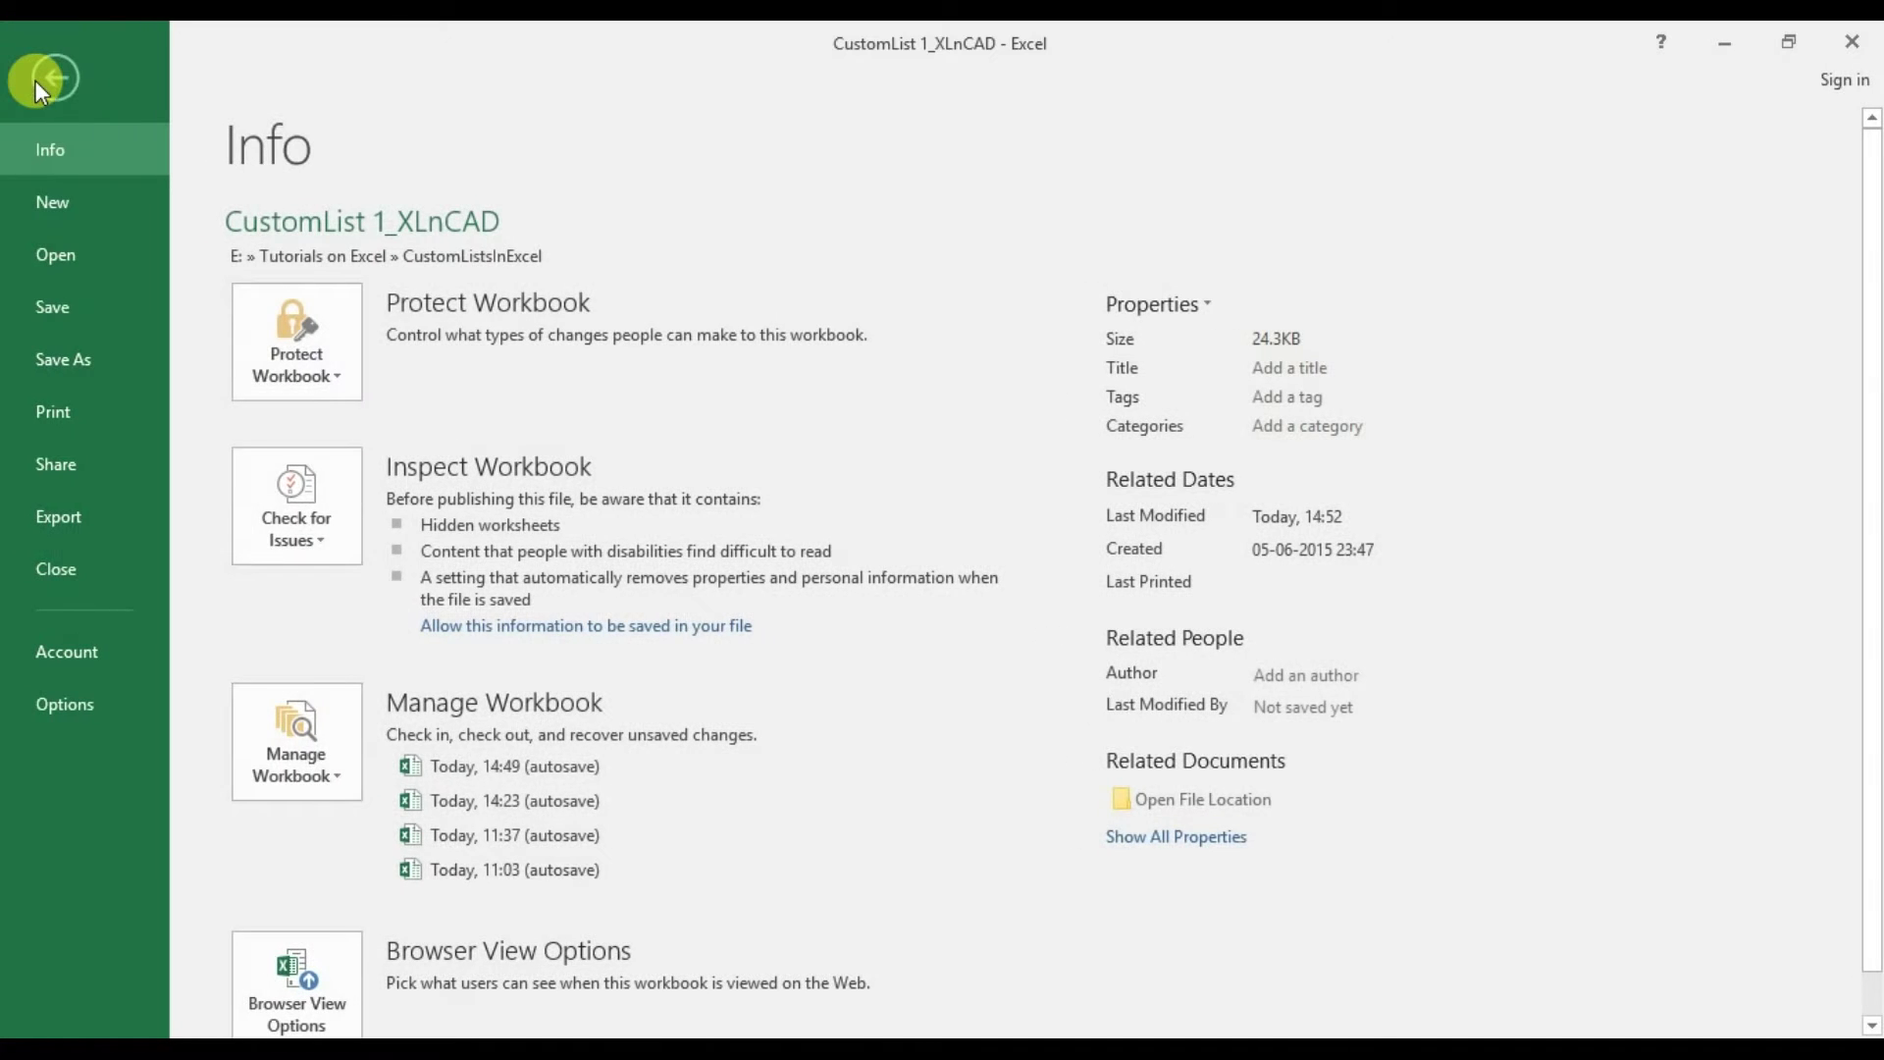
click(85, 693)
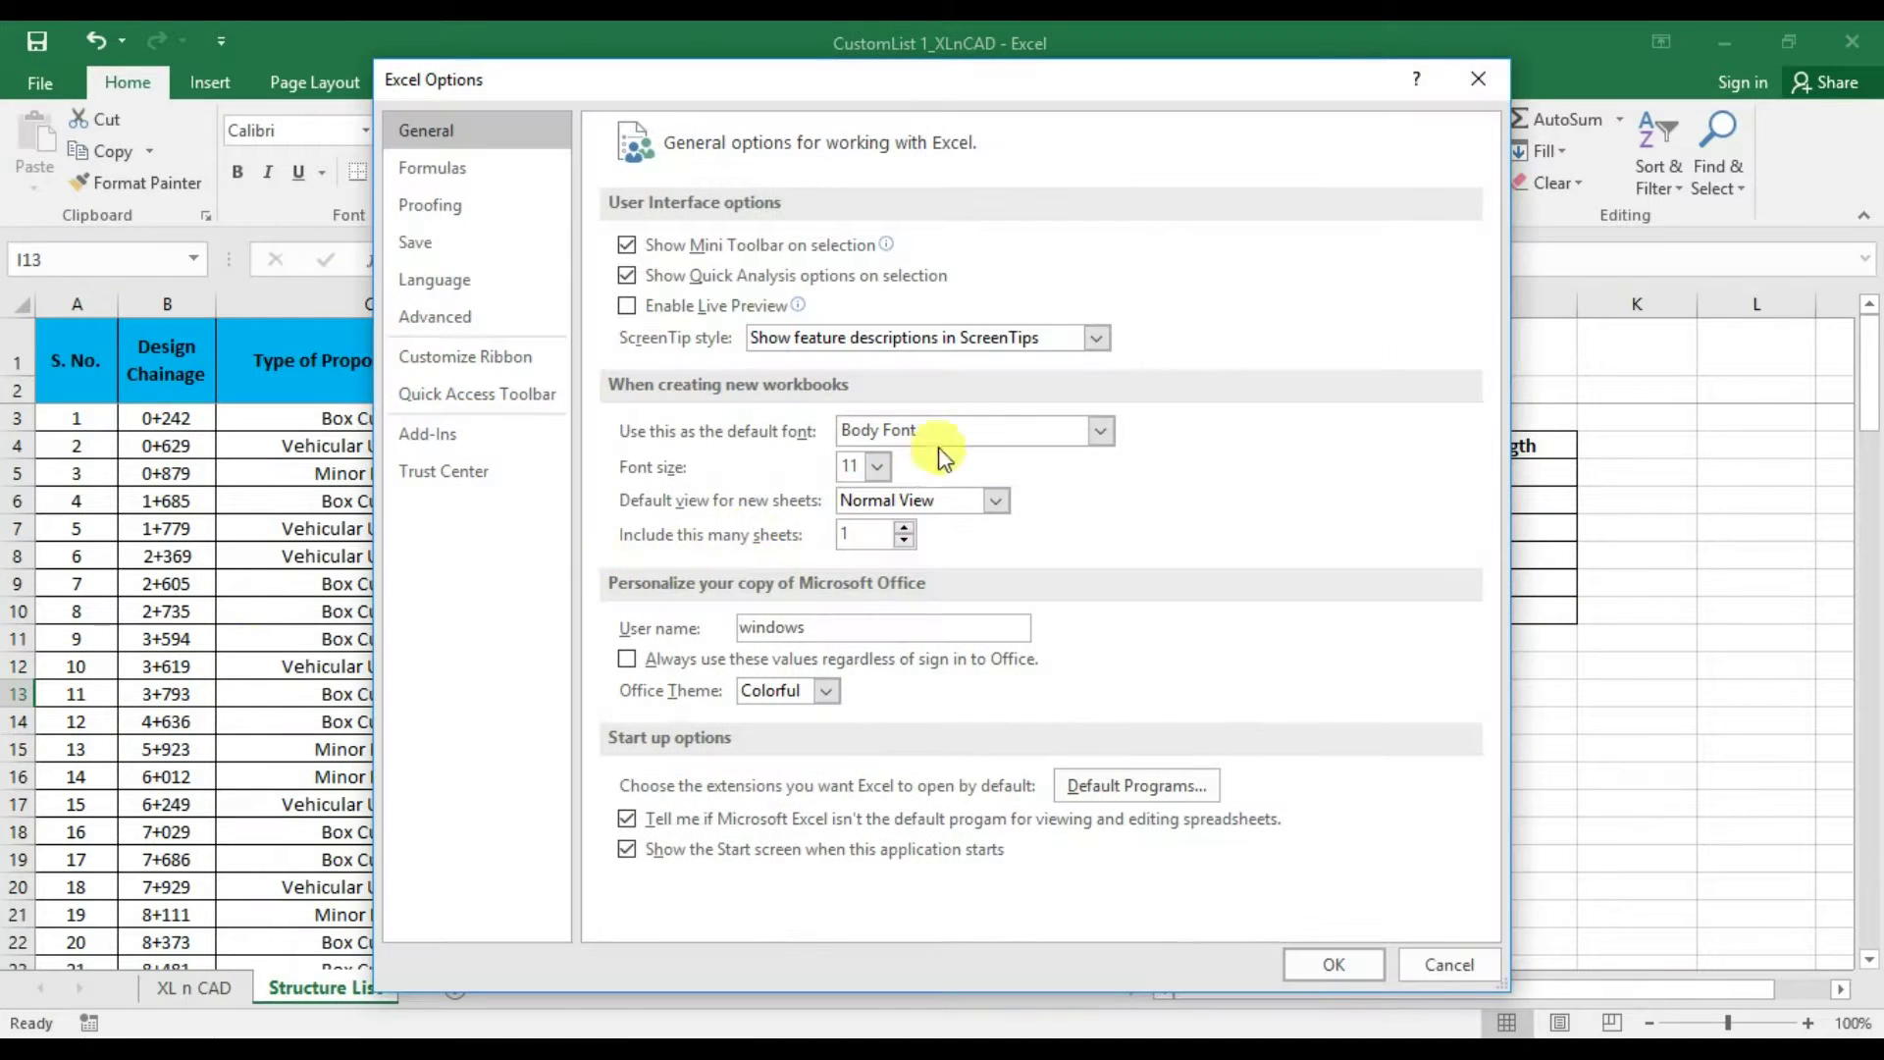
click(471, 312)
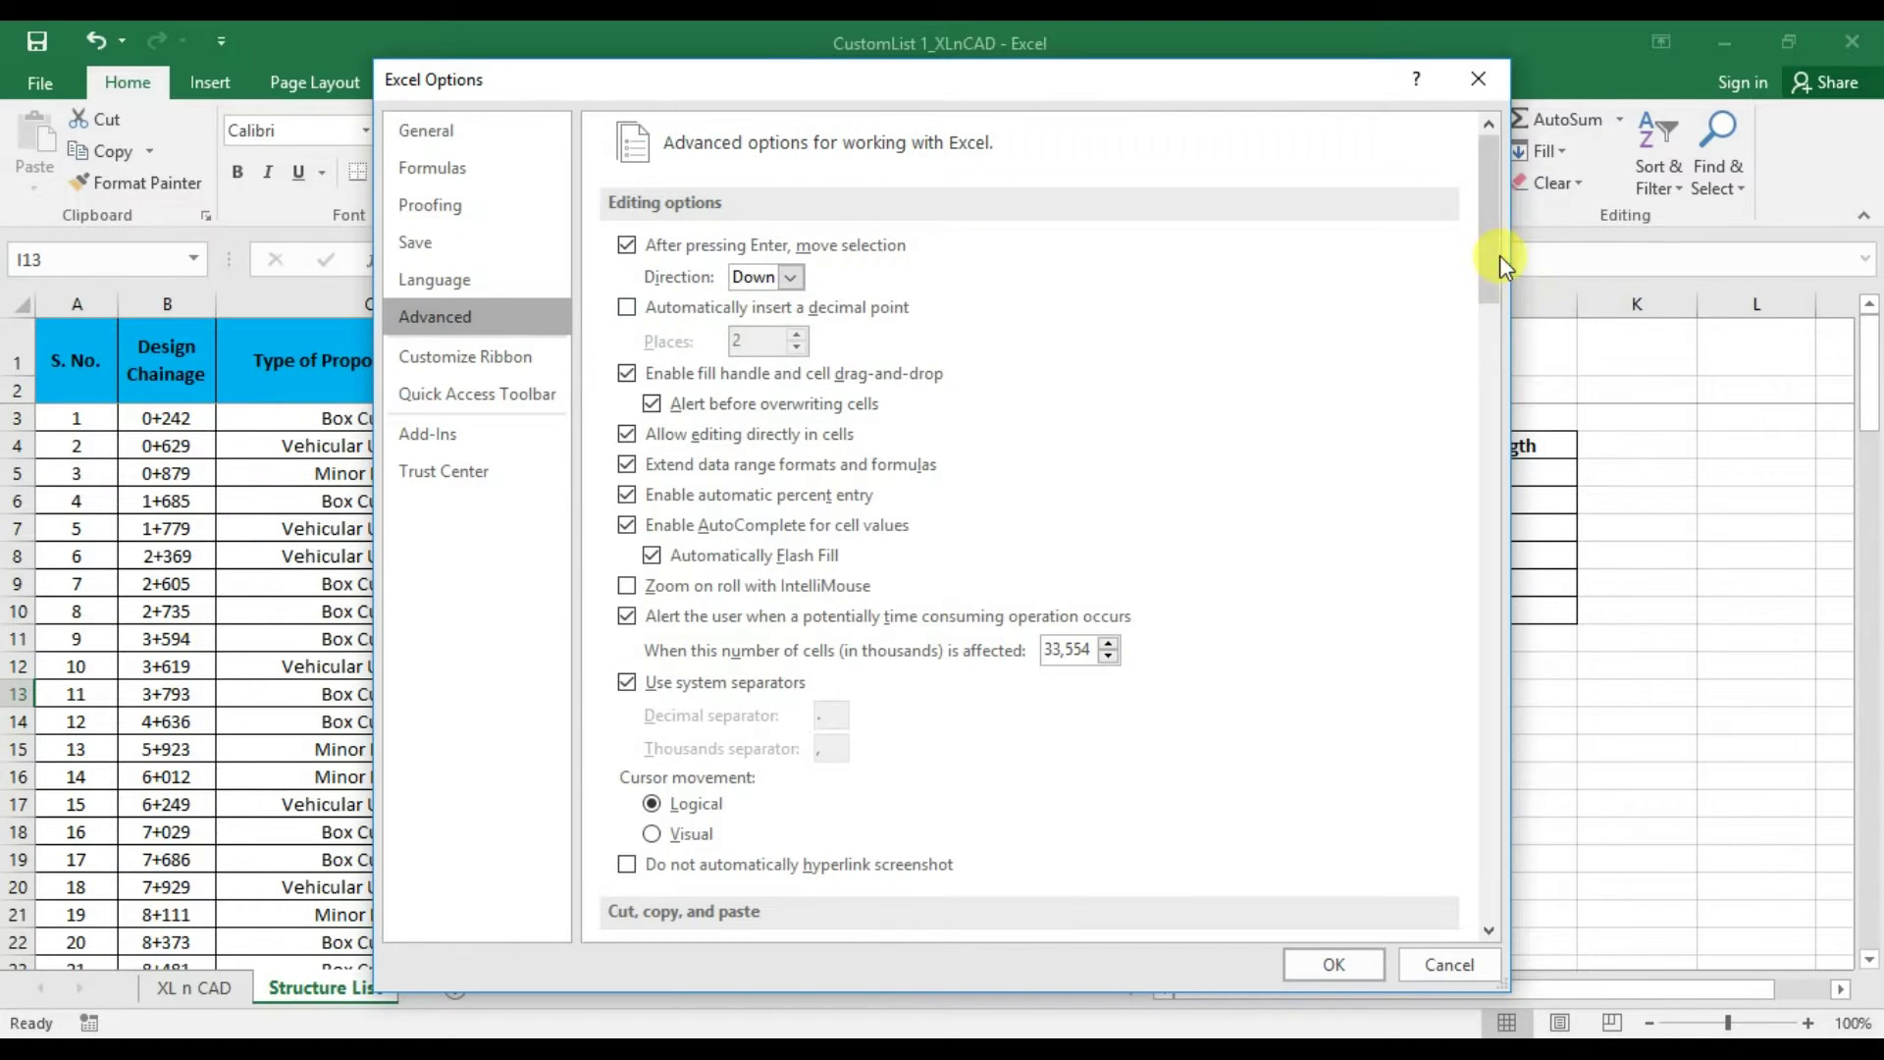
drag(1490, 261, 1479, 776)
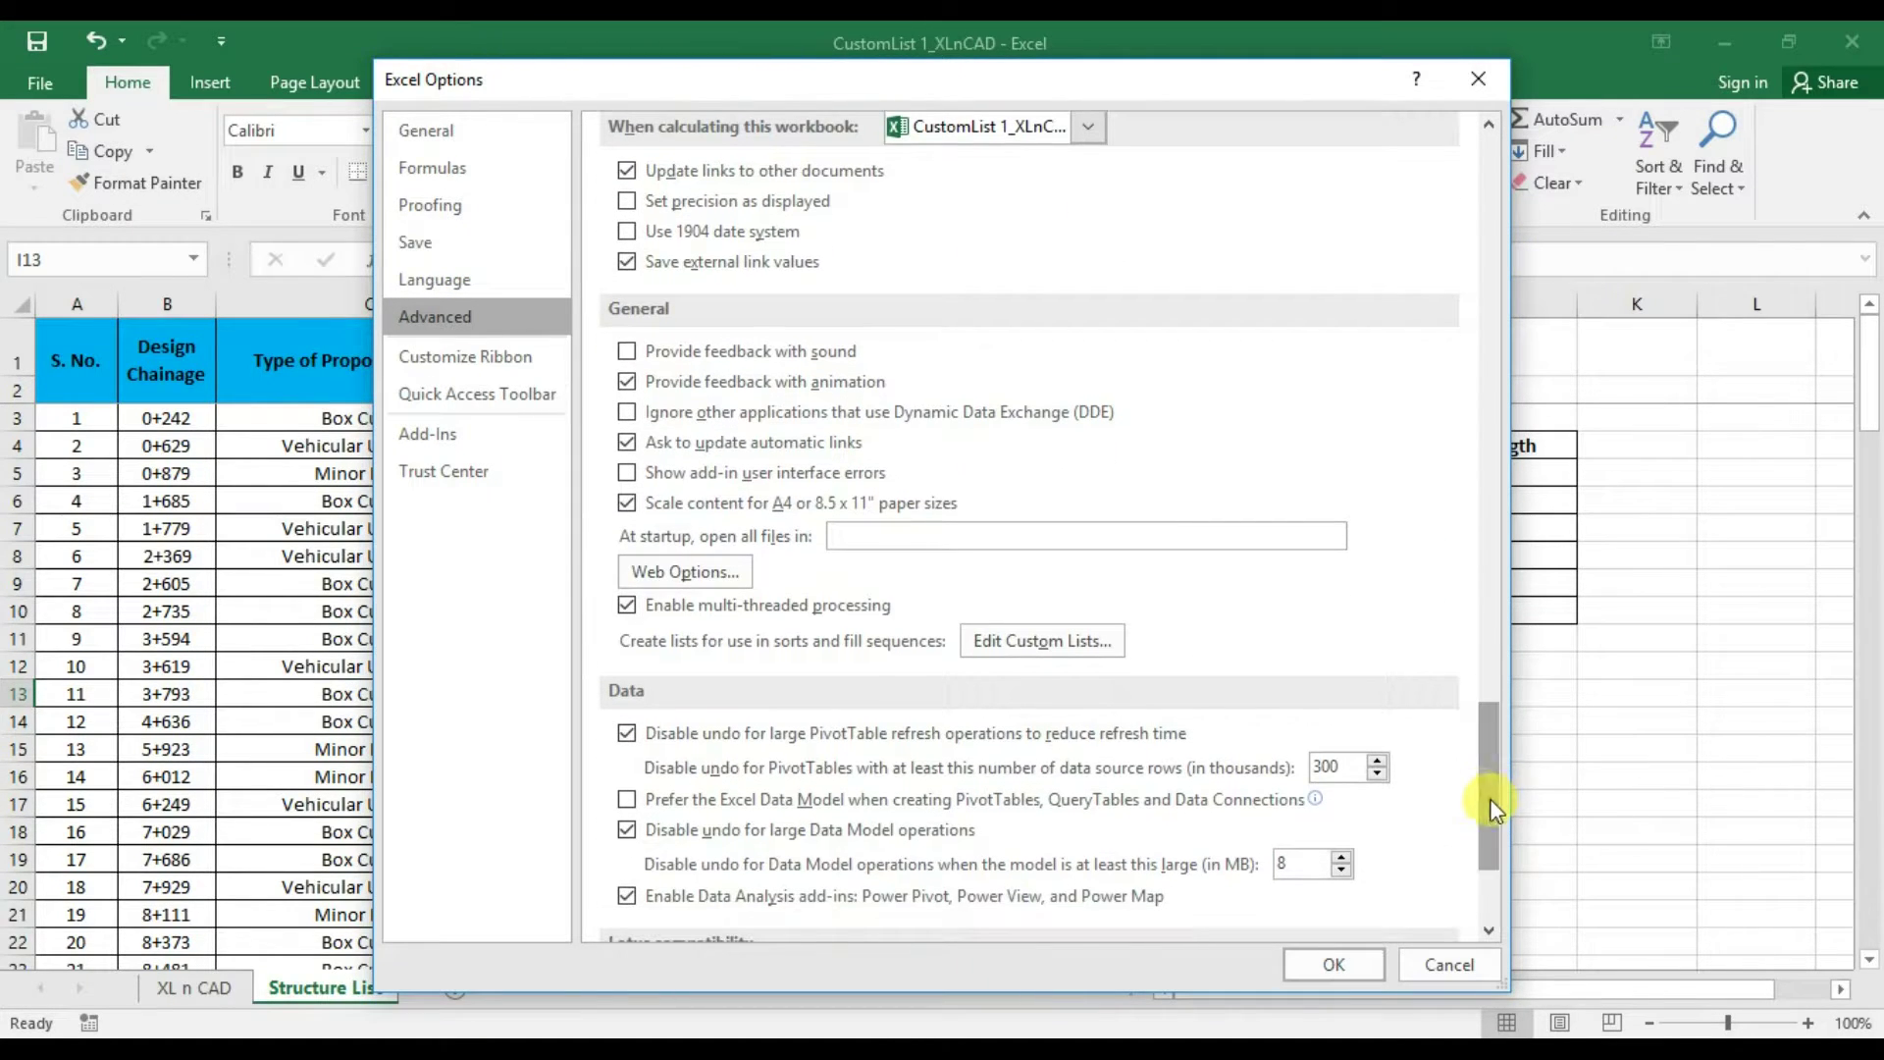
click(1093, 640)
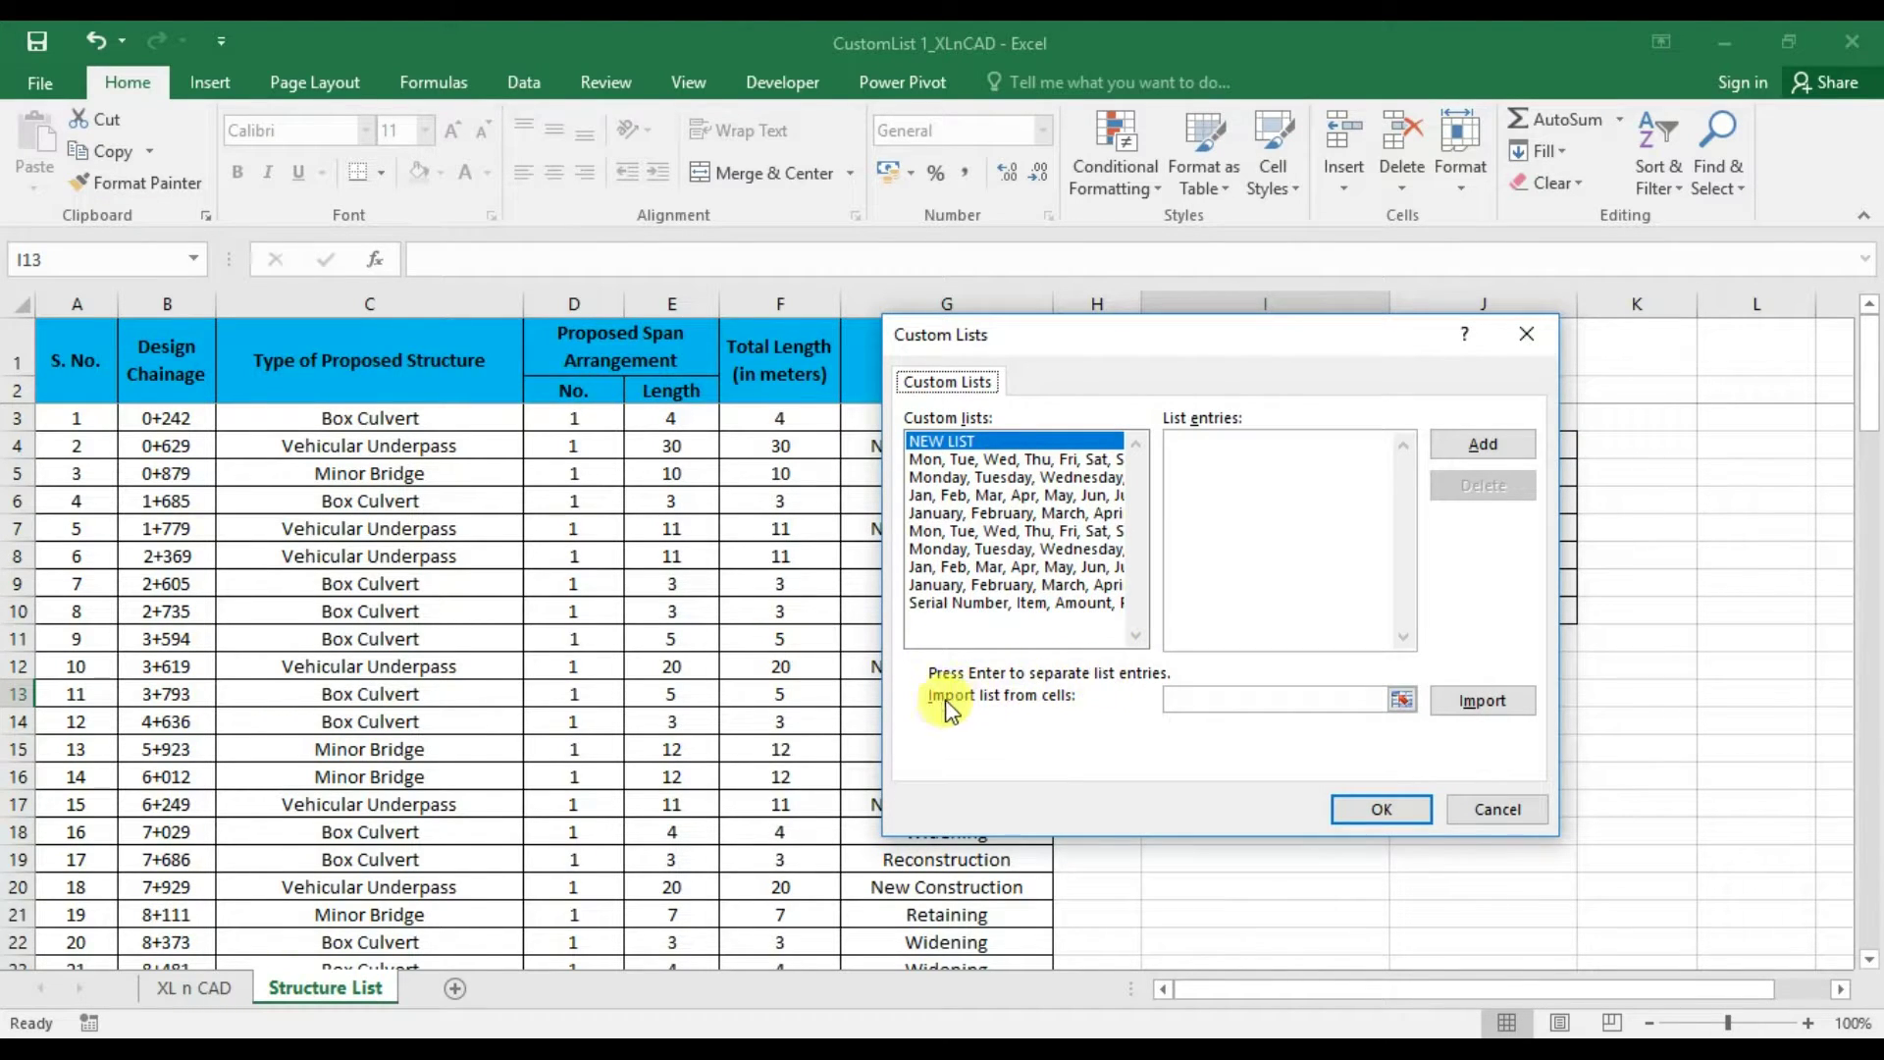
Import the six structure types from $I$5:$I$10 as a new custom list and confirm
click(1403, 701)
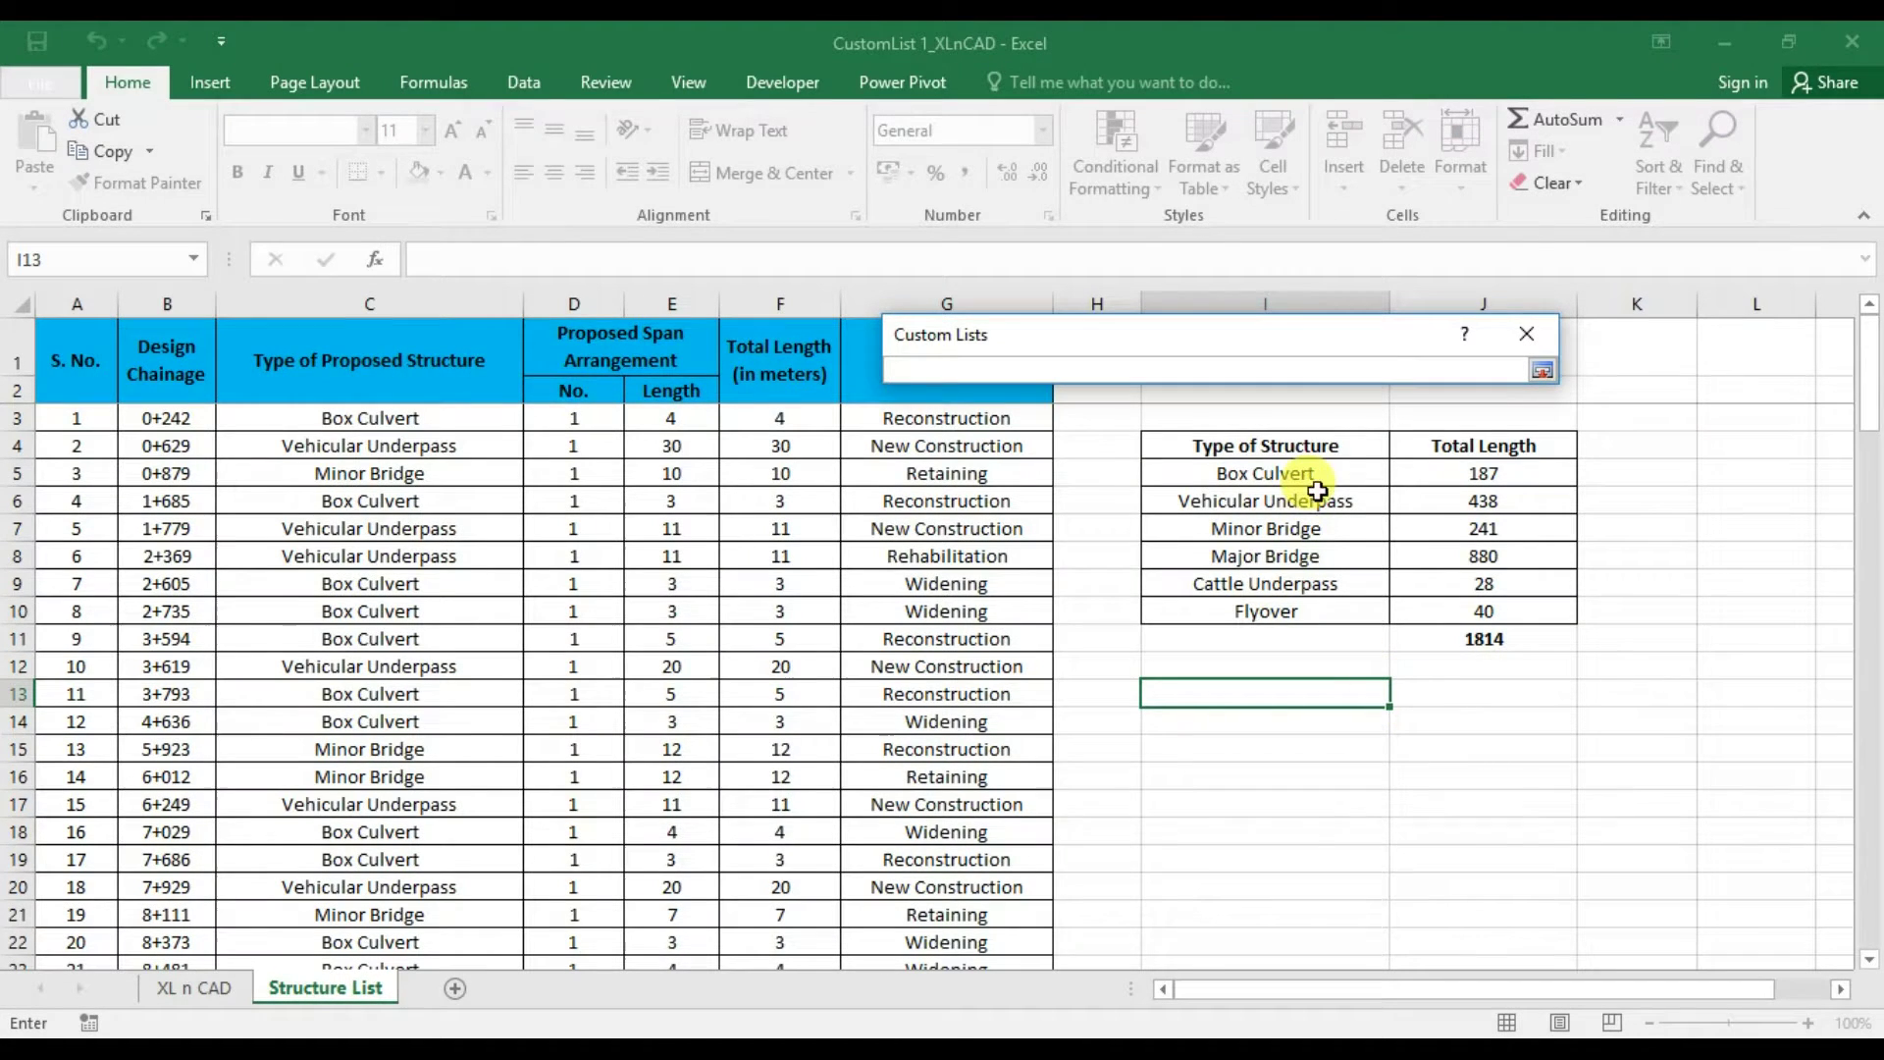
drag(1354, 473, 1348, 608)
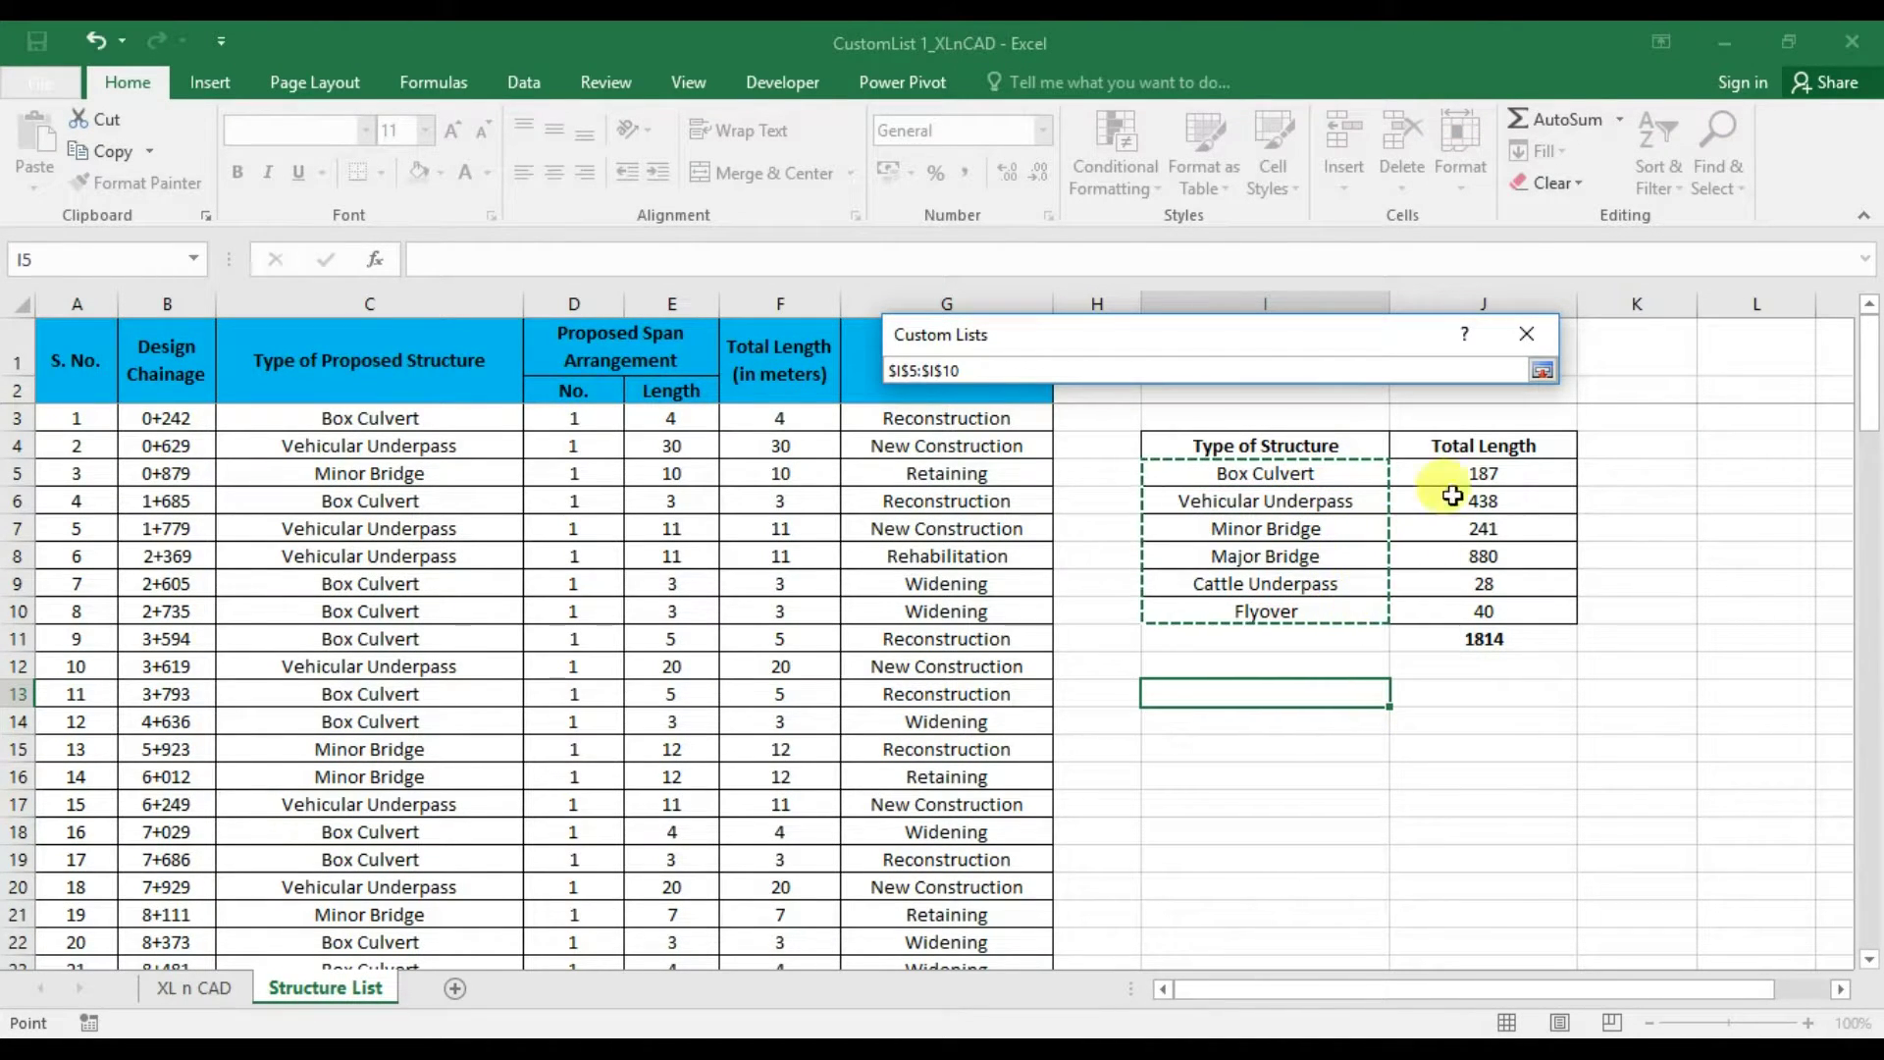
click(1543, 371)
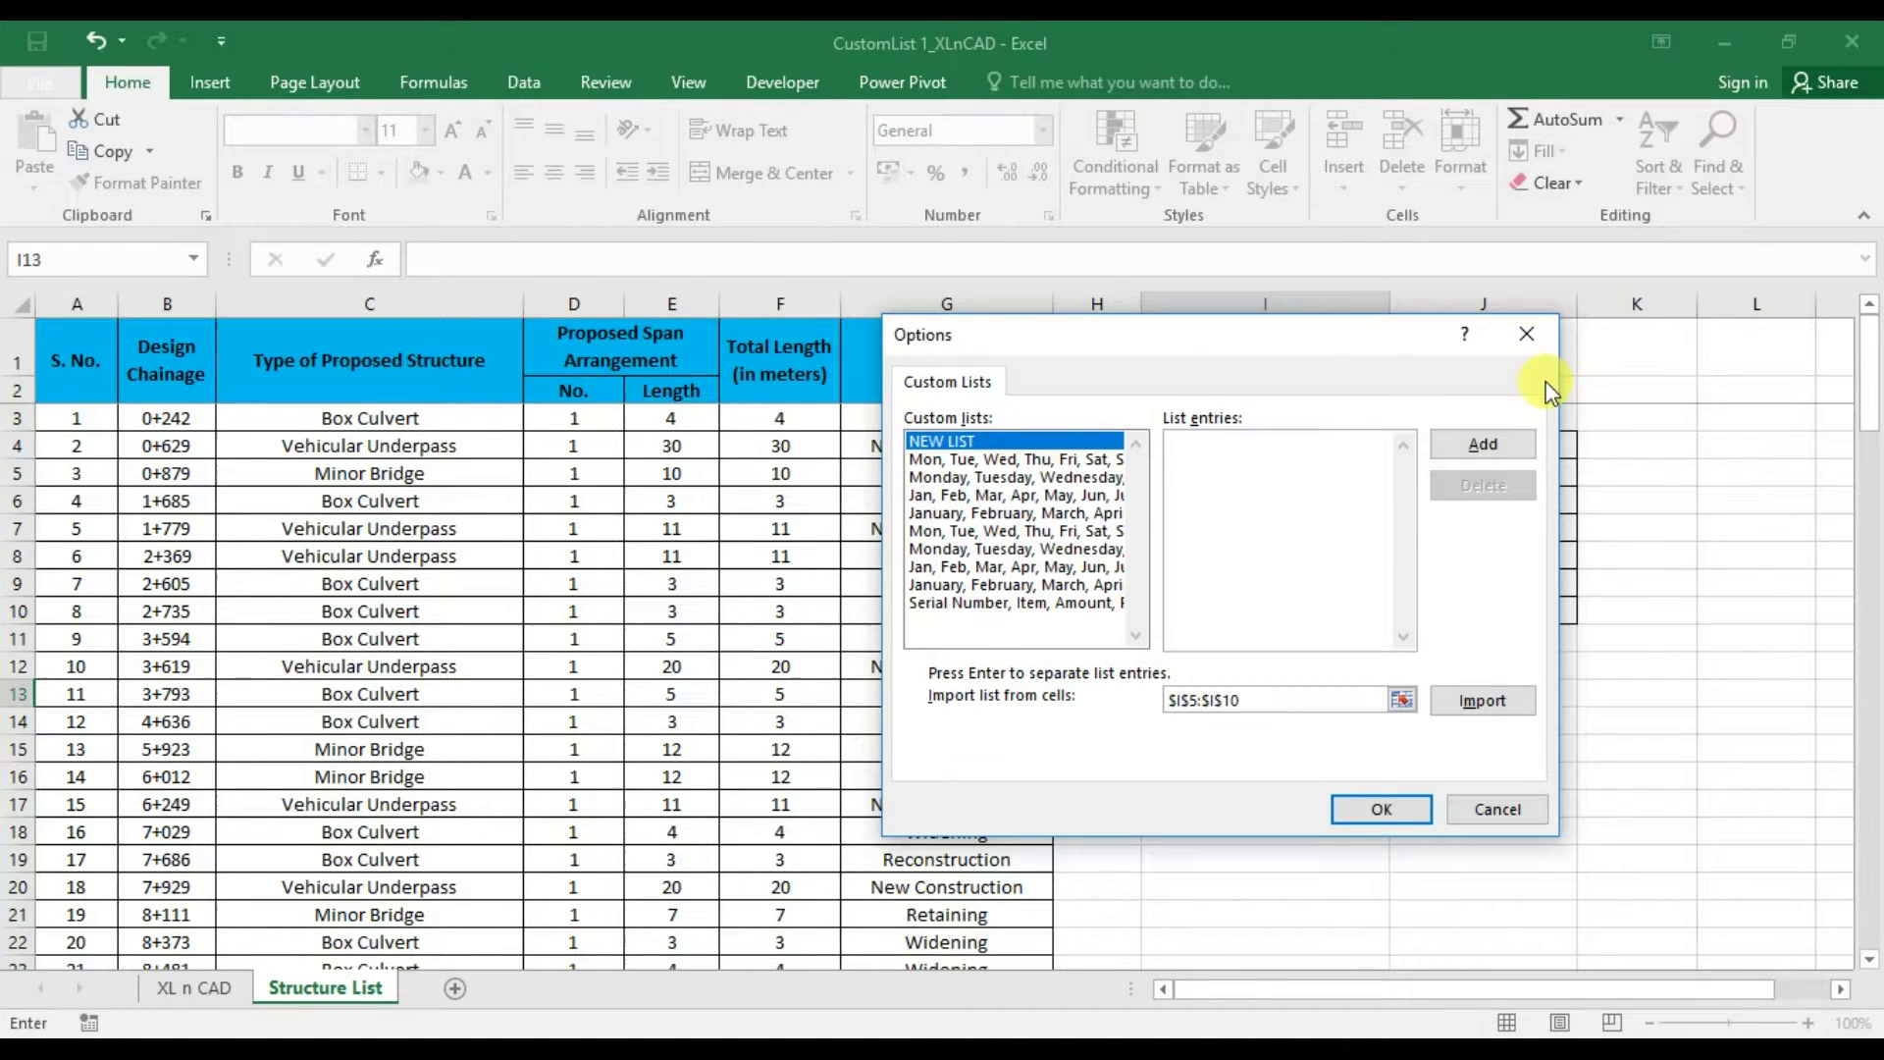
click(1528, 715)
drag(1168, 339, 647, 338)
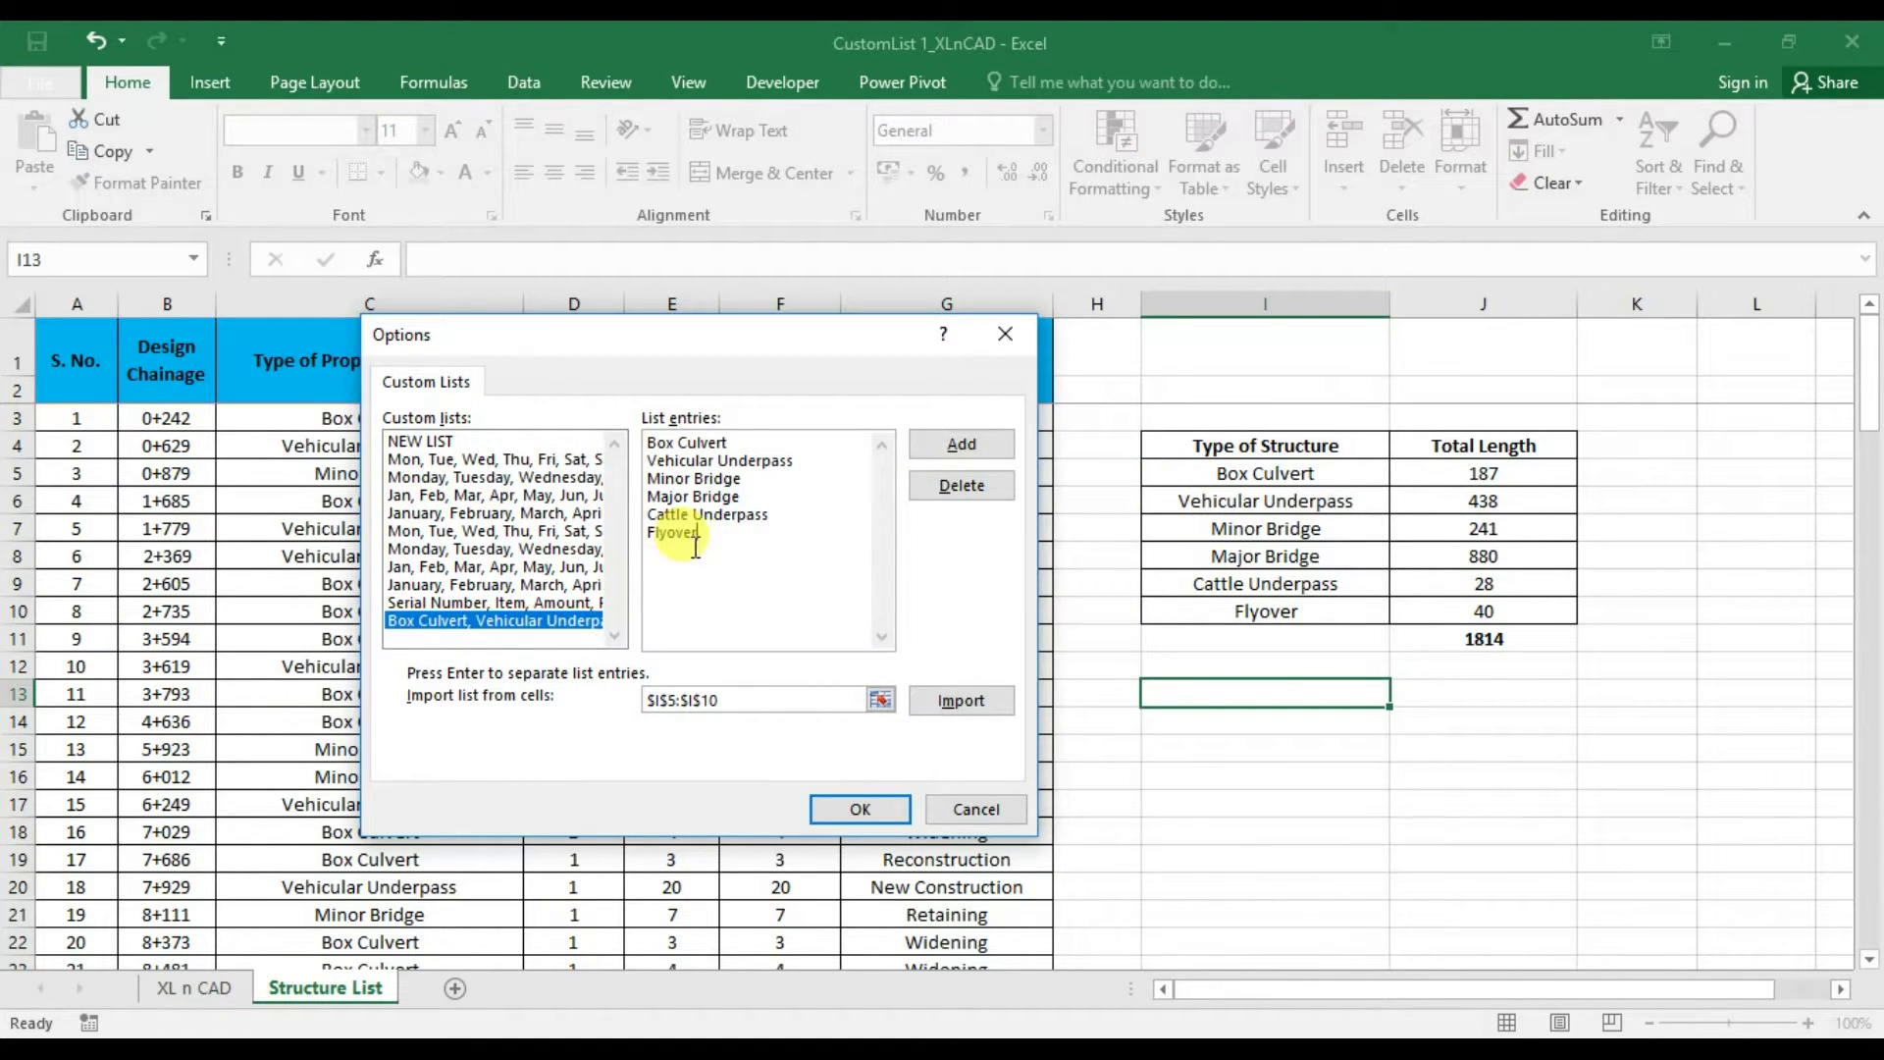
click(889, 810)
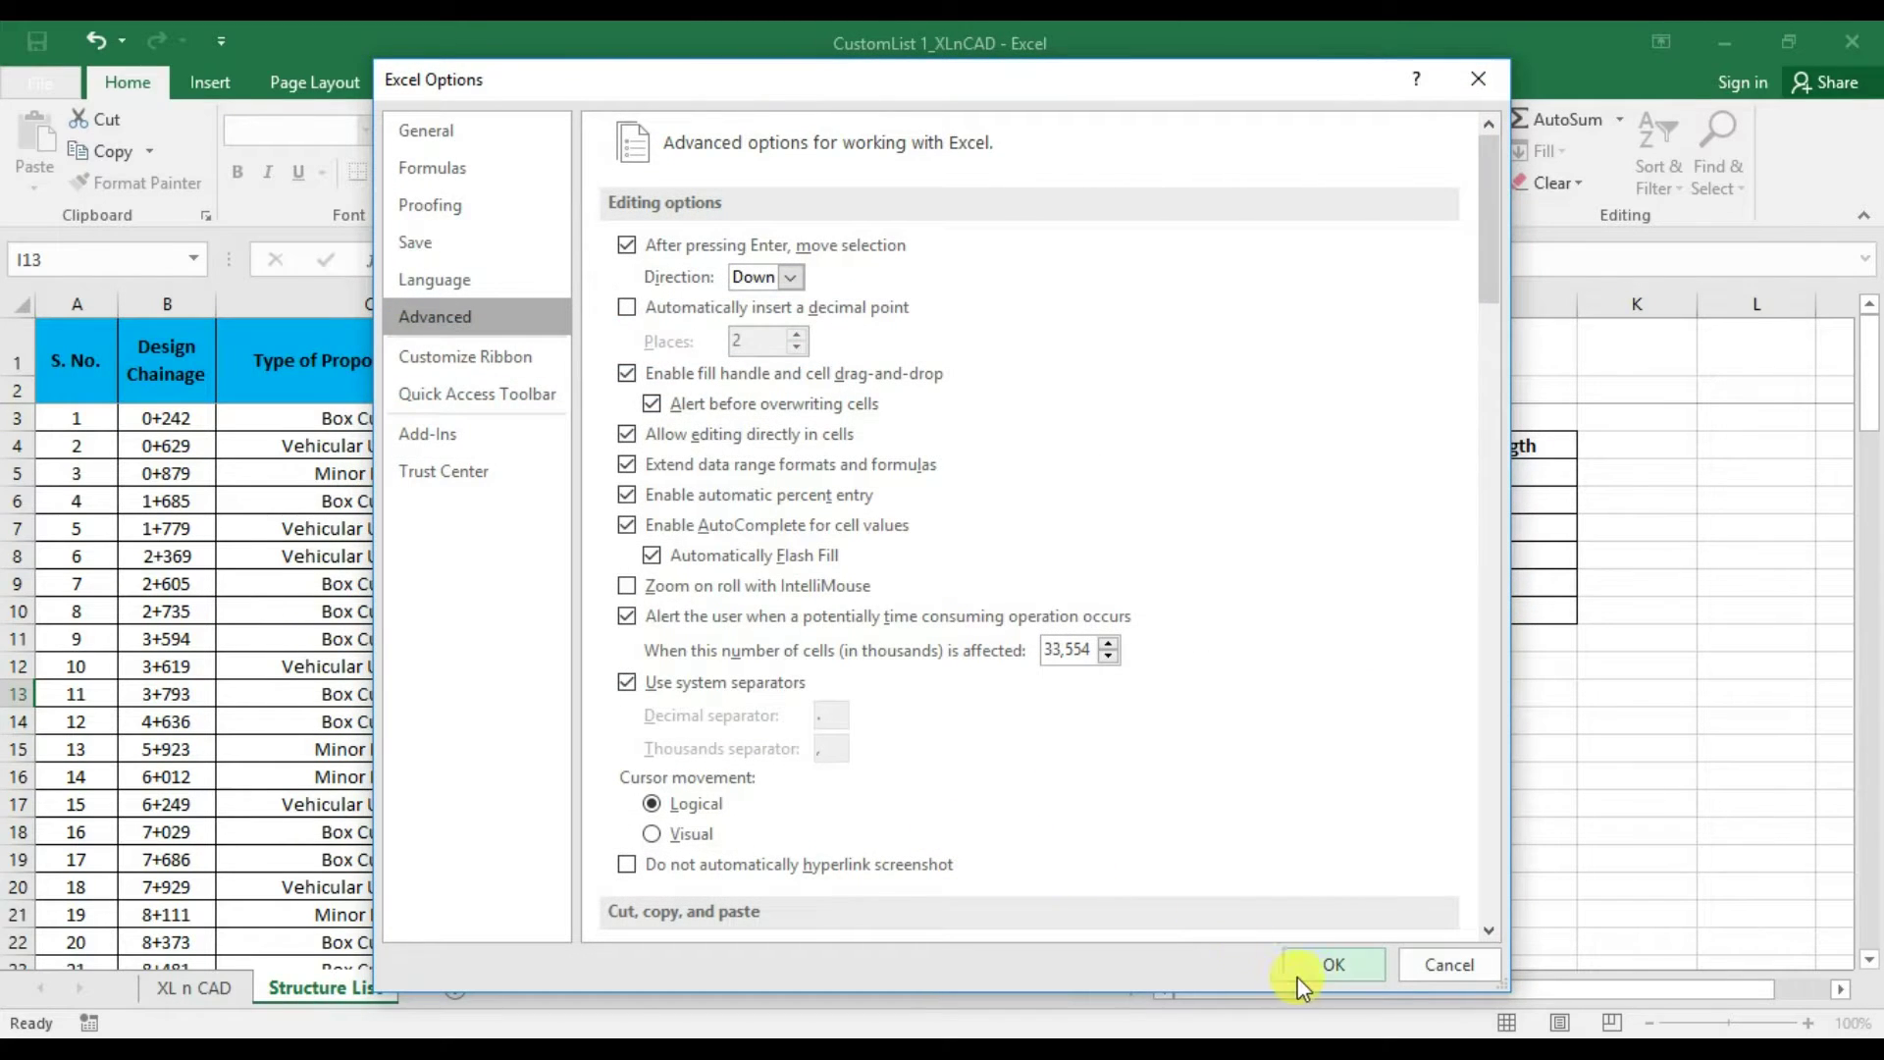
Enter Box Culvert in I13 and fill the structure types down to I21
click(1333, 964)
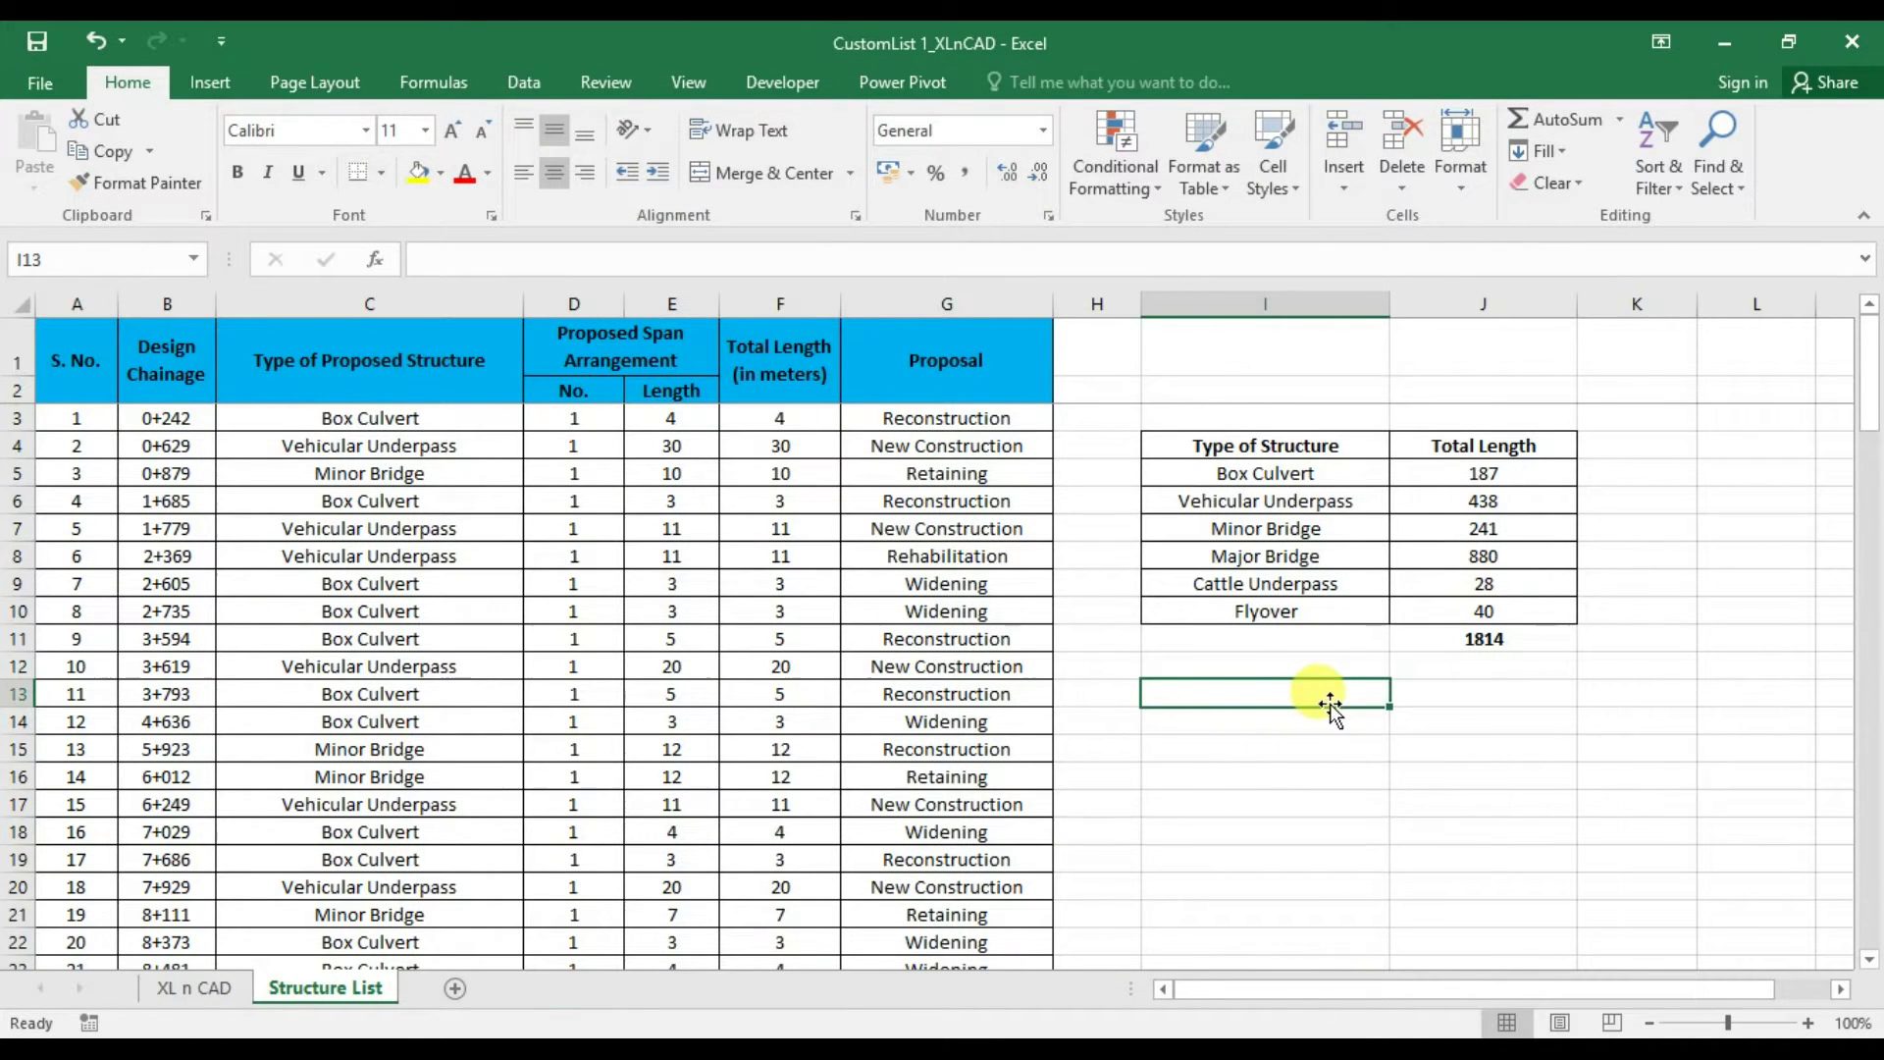
text(Box Culvert)
key(Return)
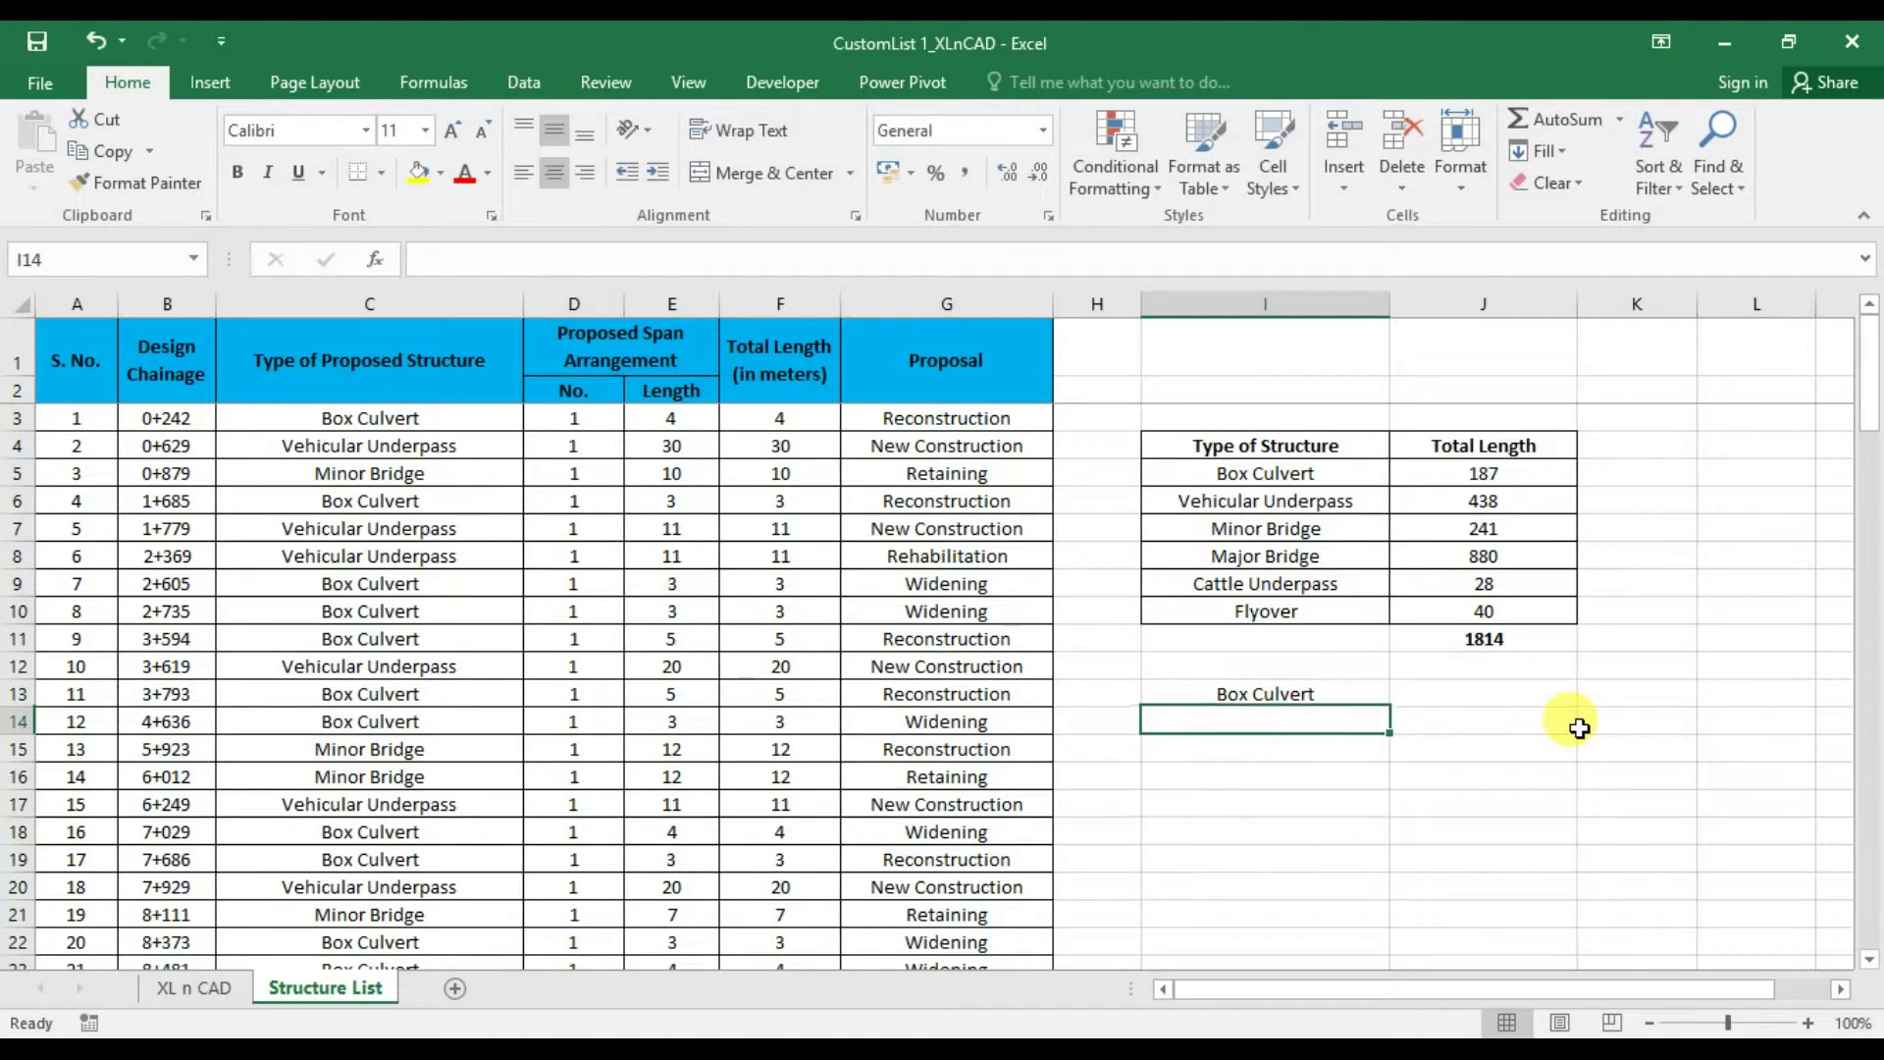
click(1372, 697)
drag(1390, 706, 1388, 877)
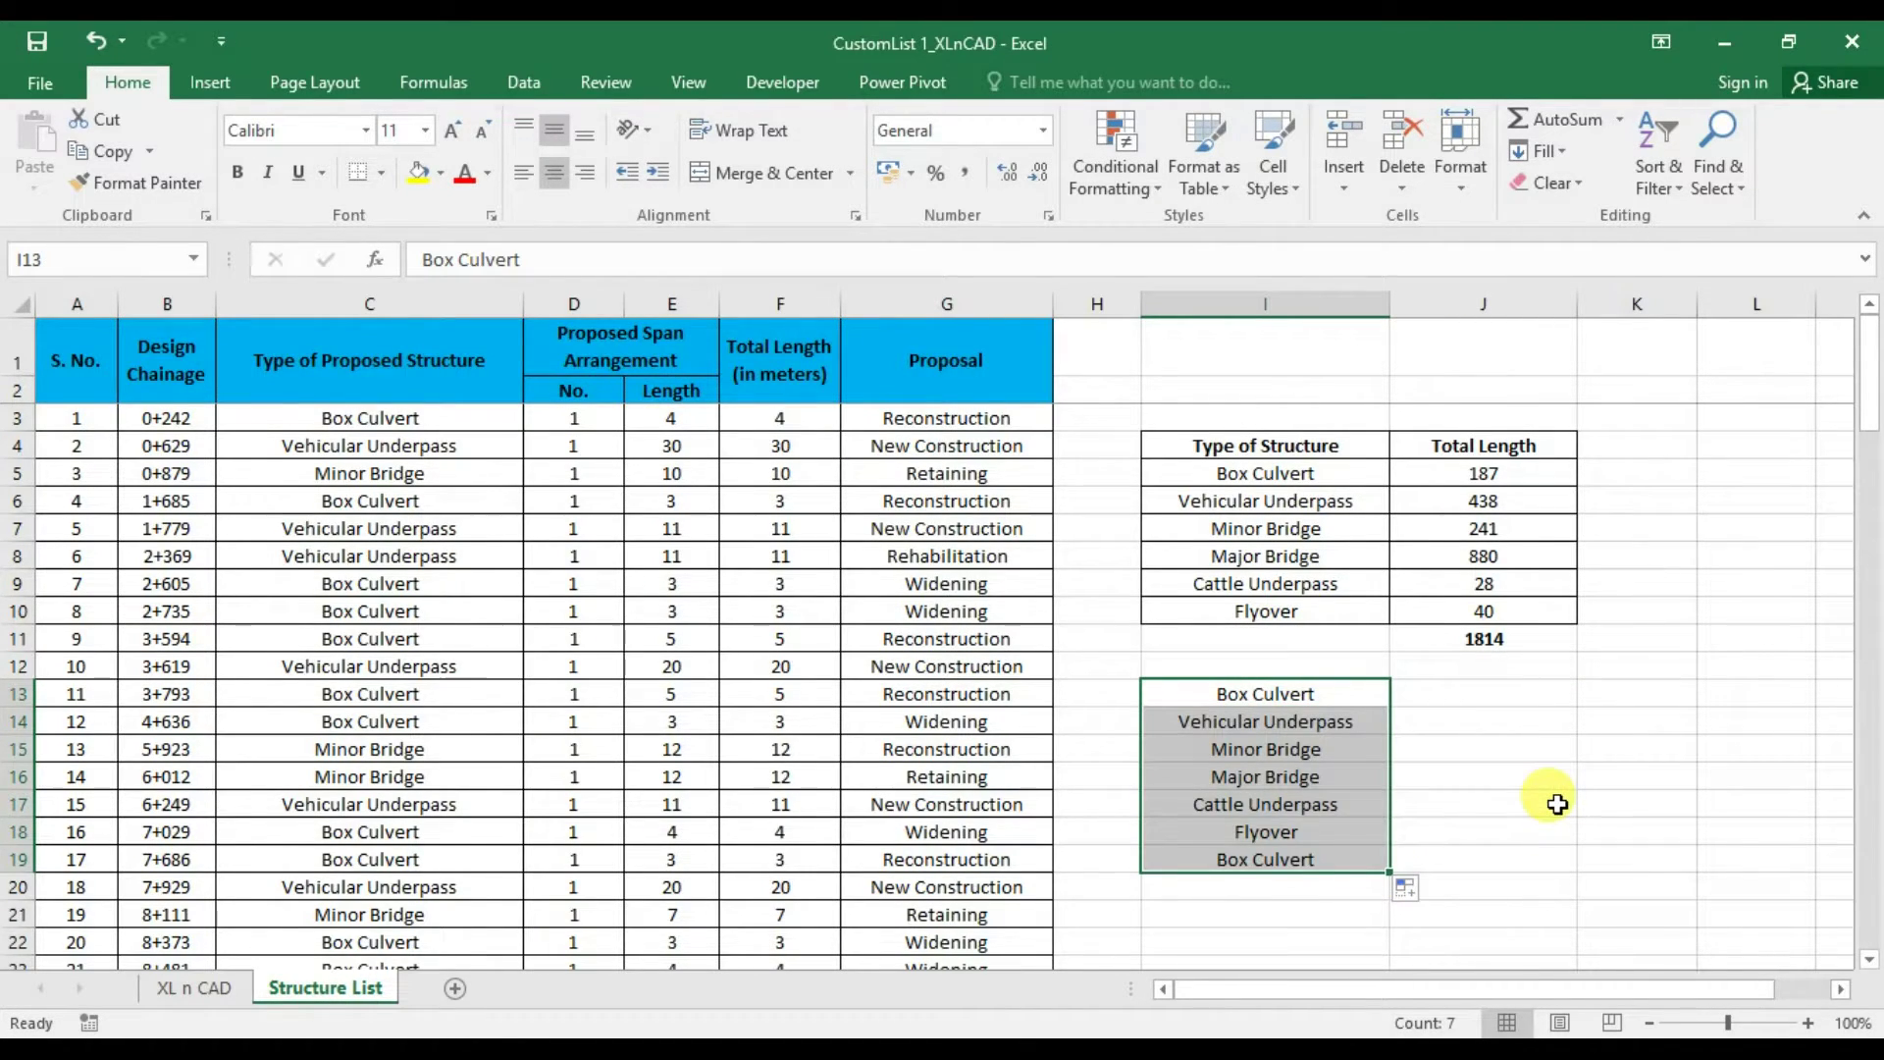
drag(1389, 873, 1393, 929)
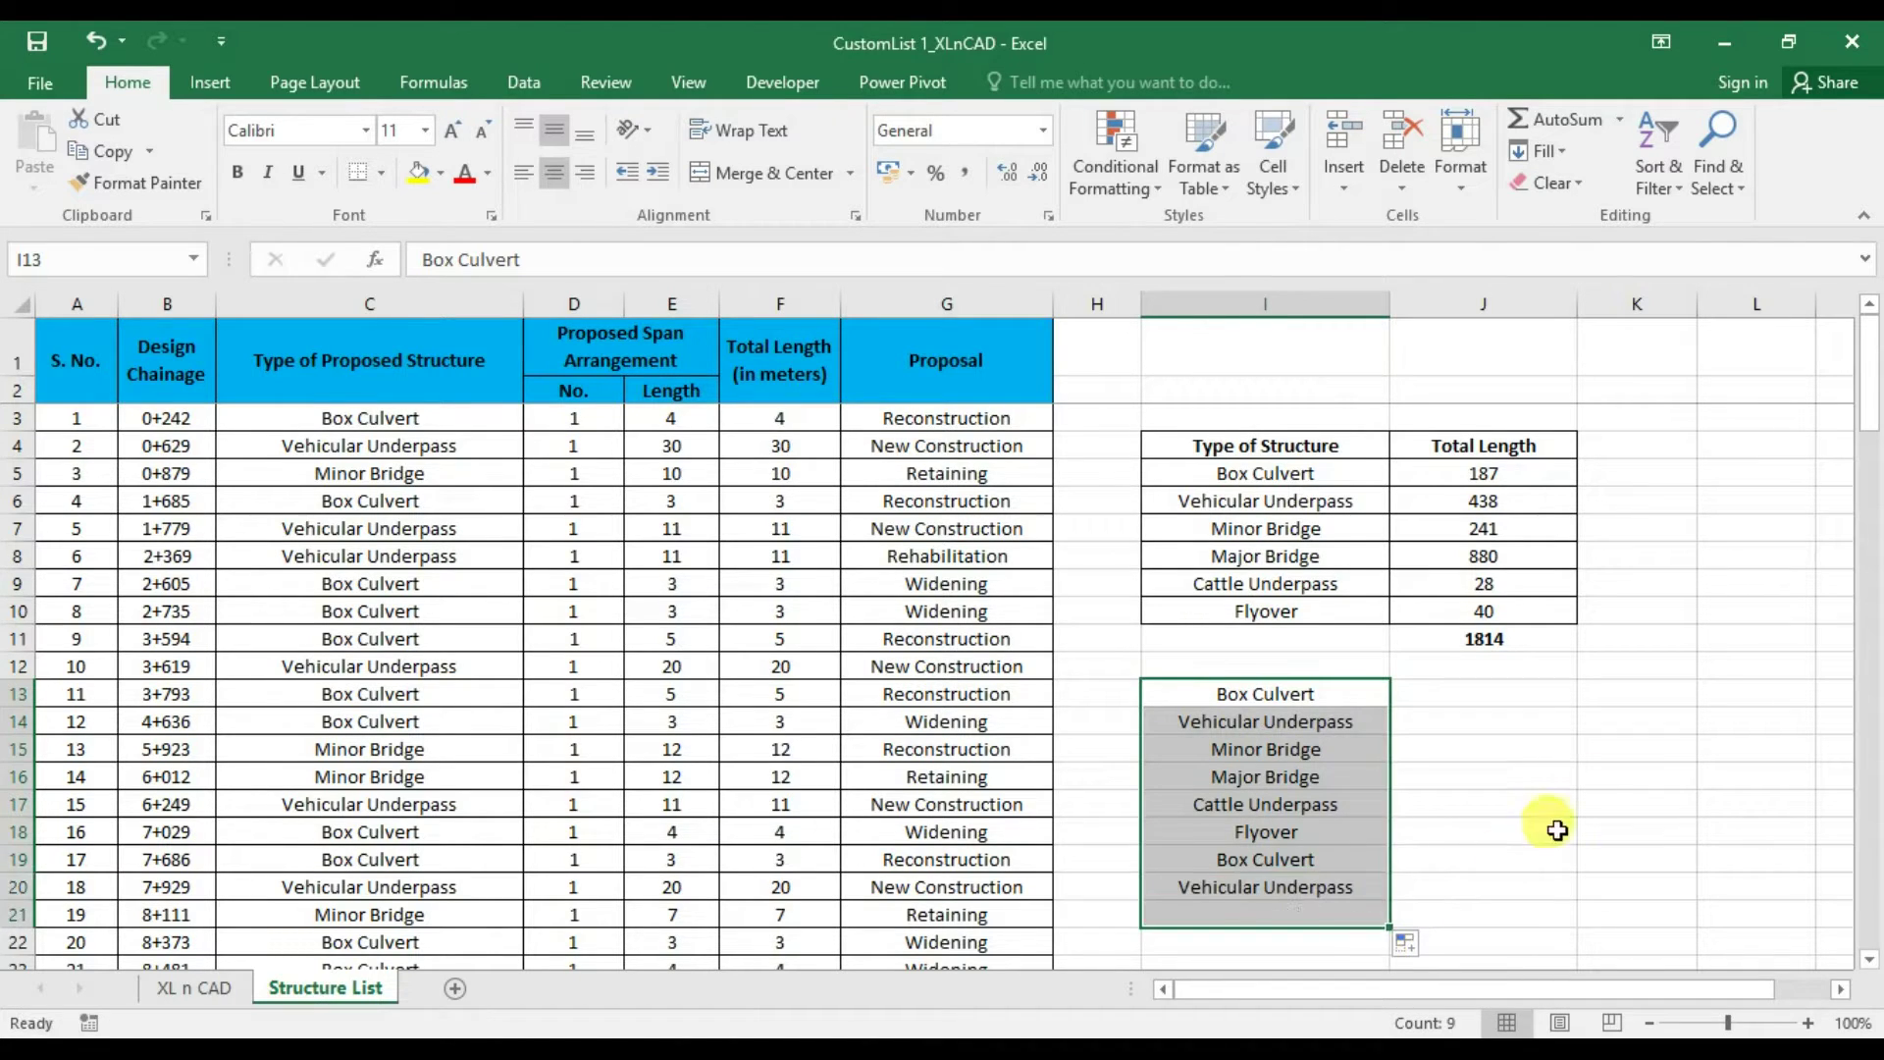
click(1531, 782)
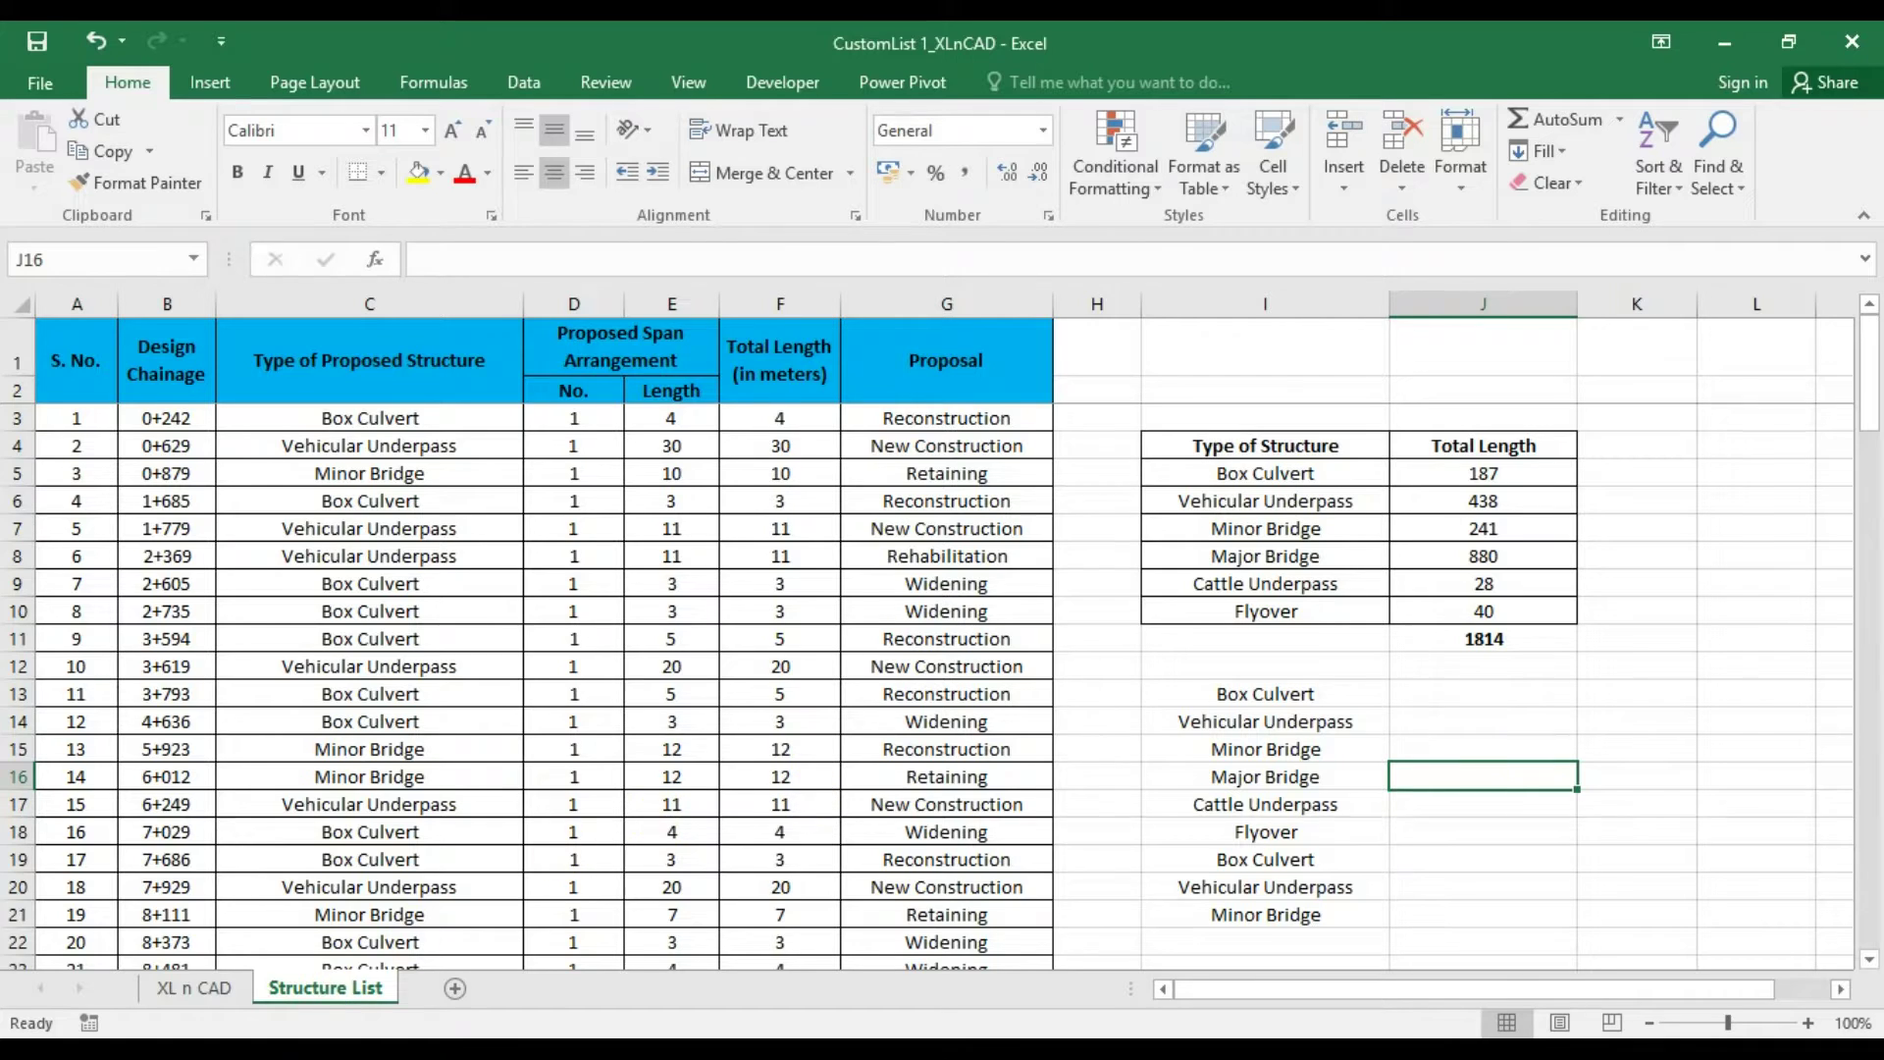
In CustomList 2_XLnCAD, fill Box Culvert to Flyover across H11:M11 and autofit columns J:M
click(226, 932)
double_click(541, 447)
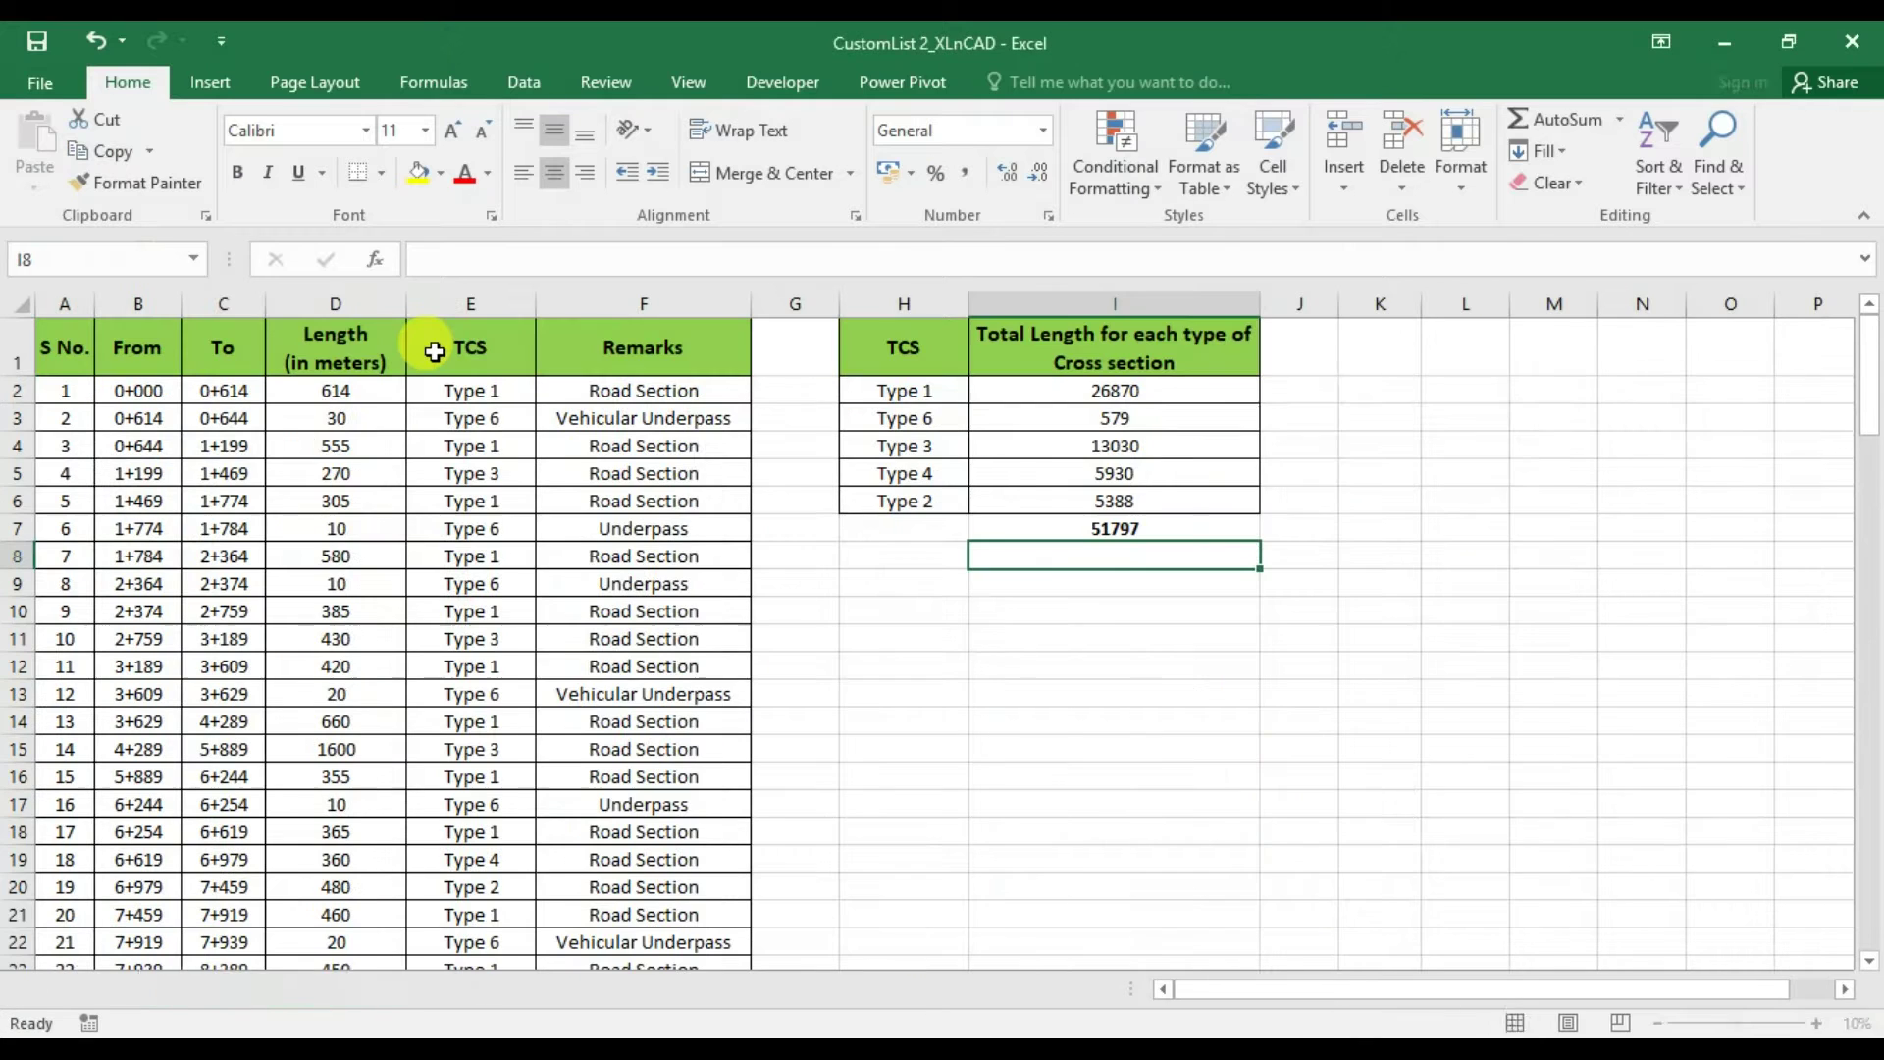
click(926, 635)
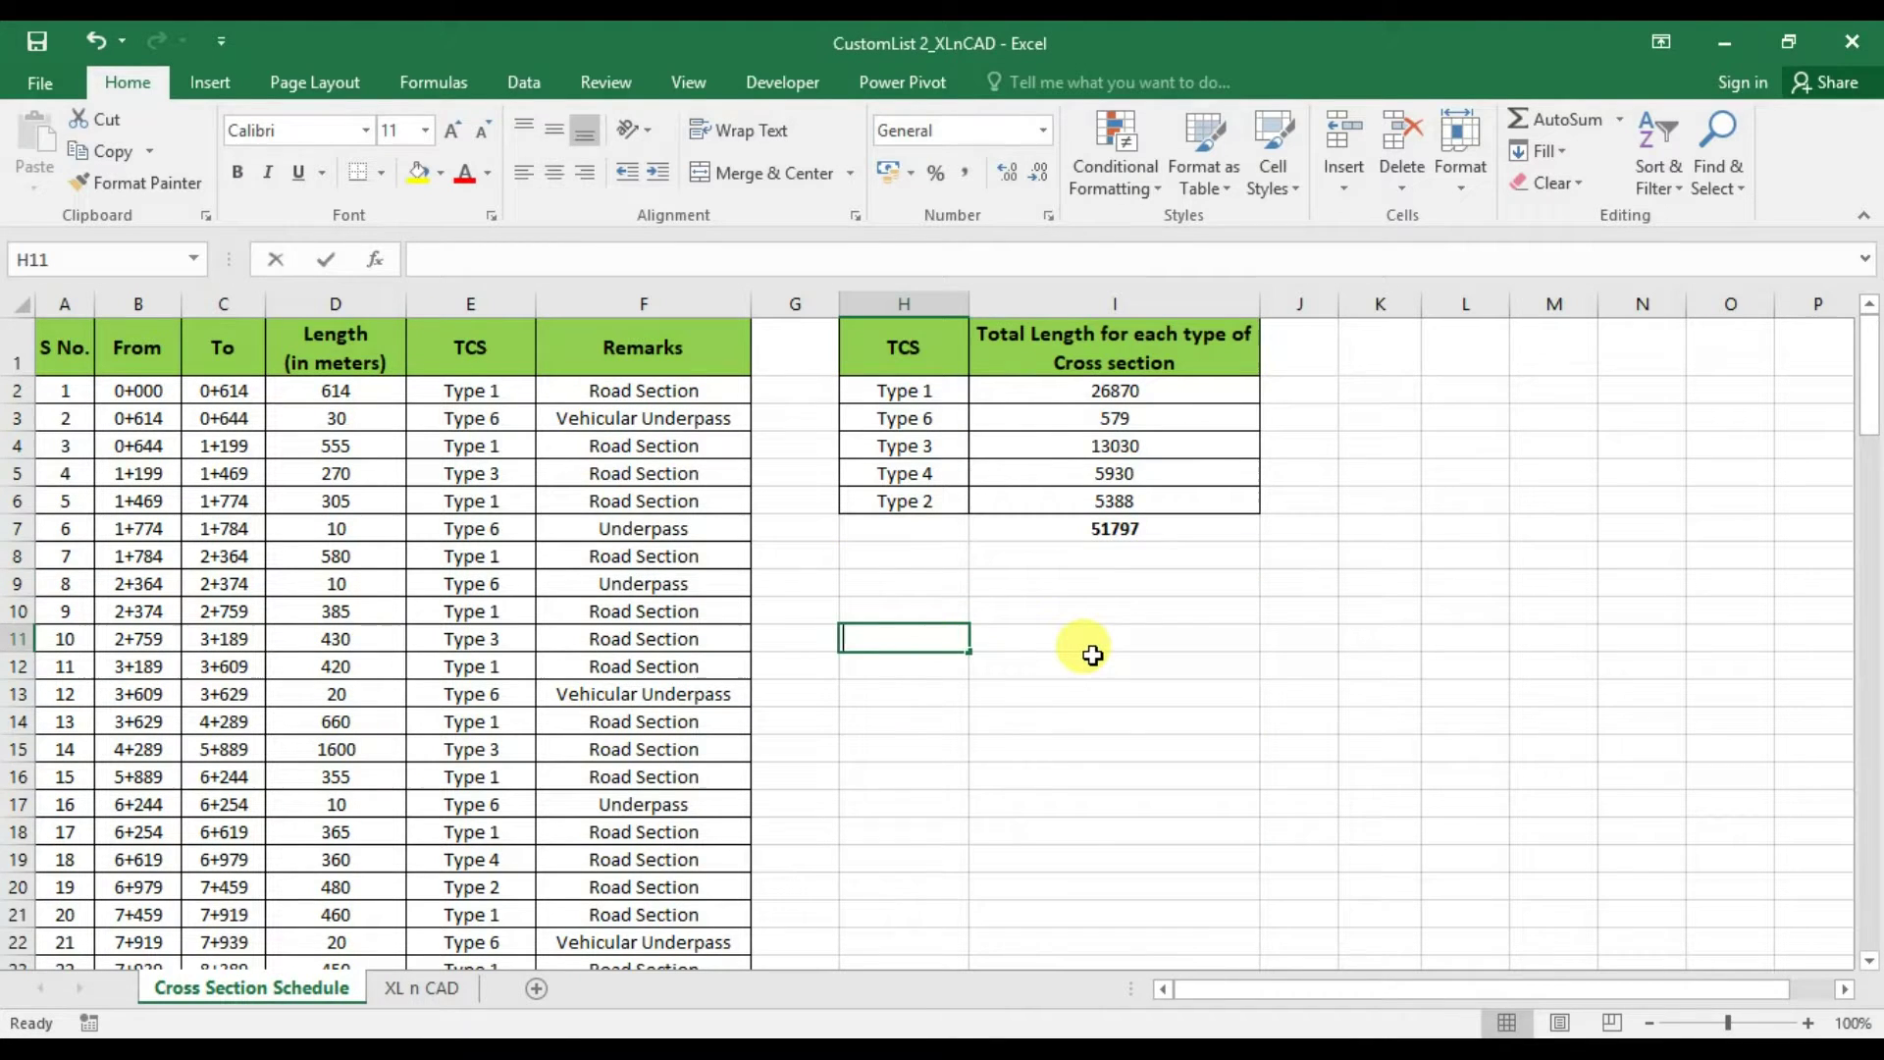
text(Box Culvert)
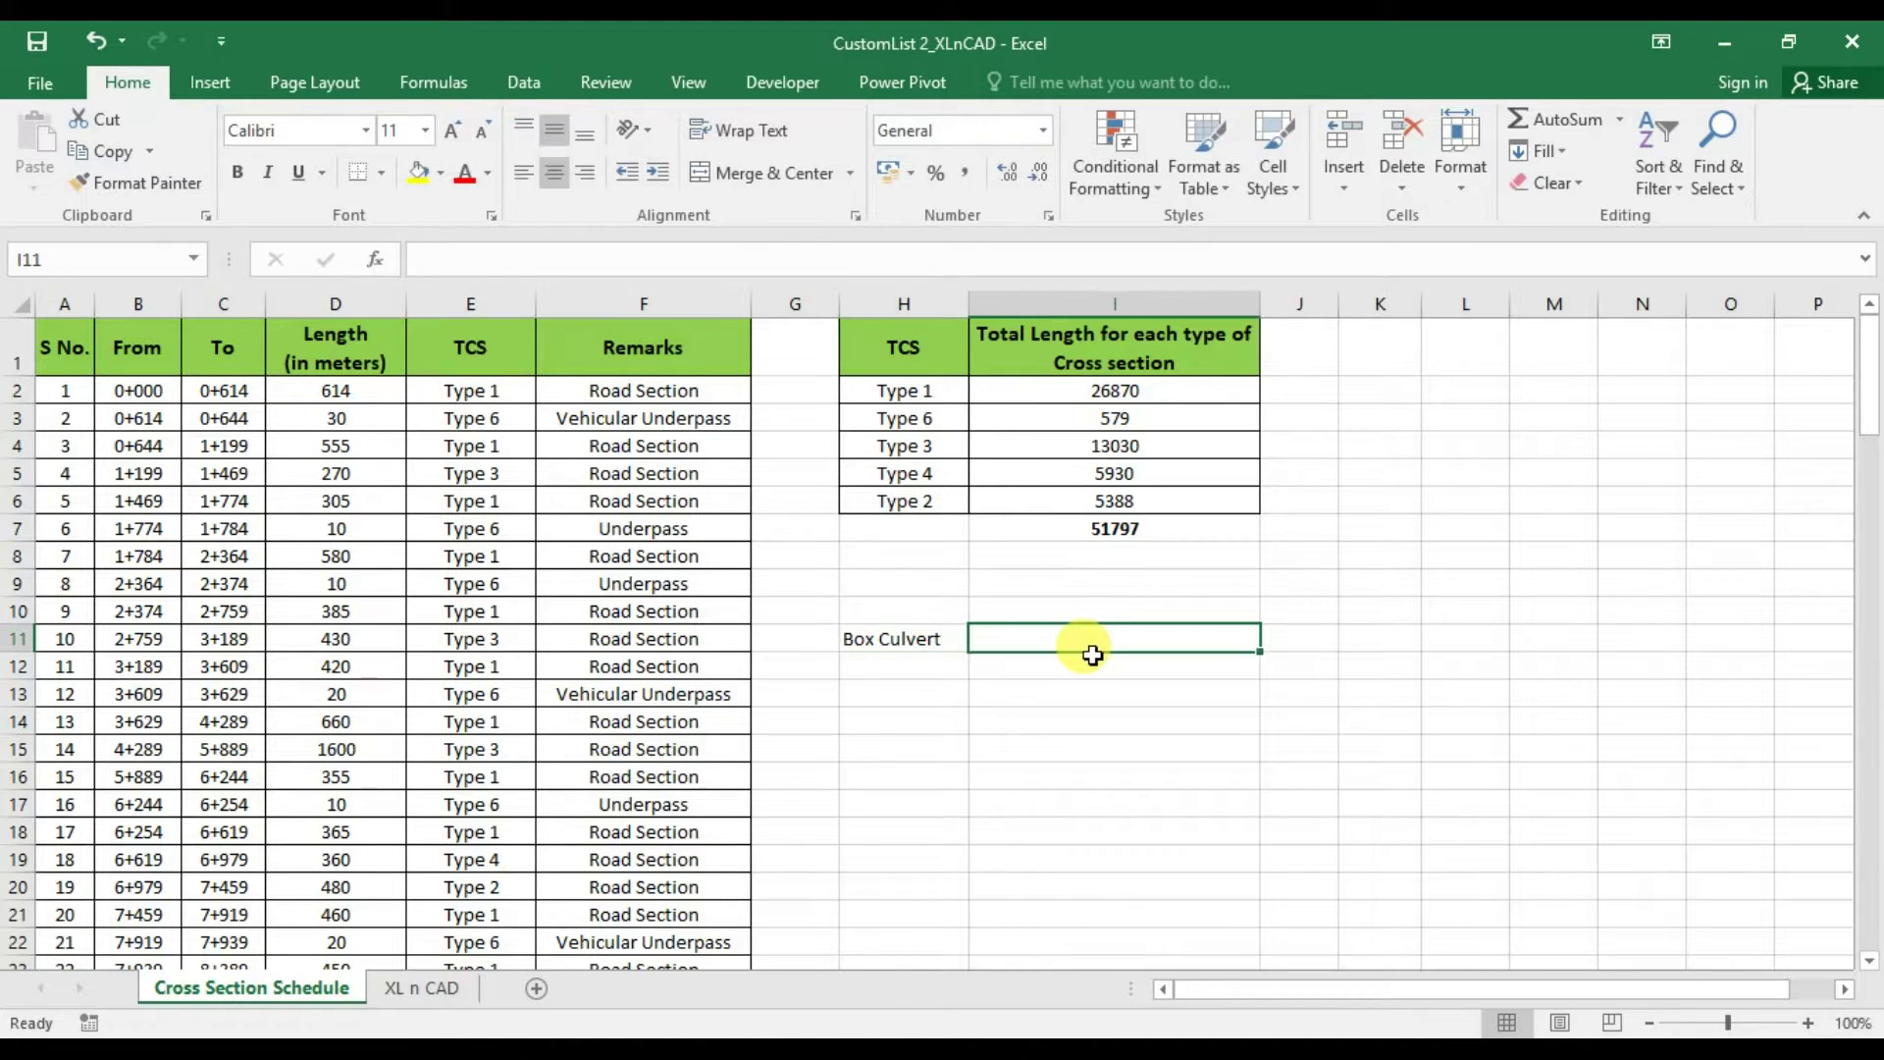
key(ctrl+Return)
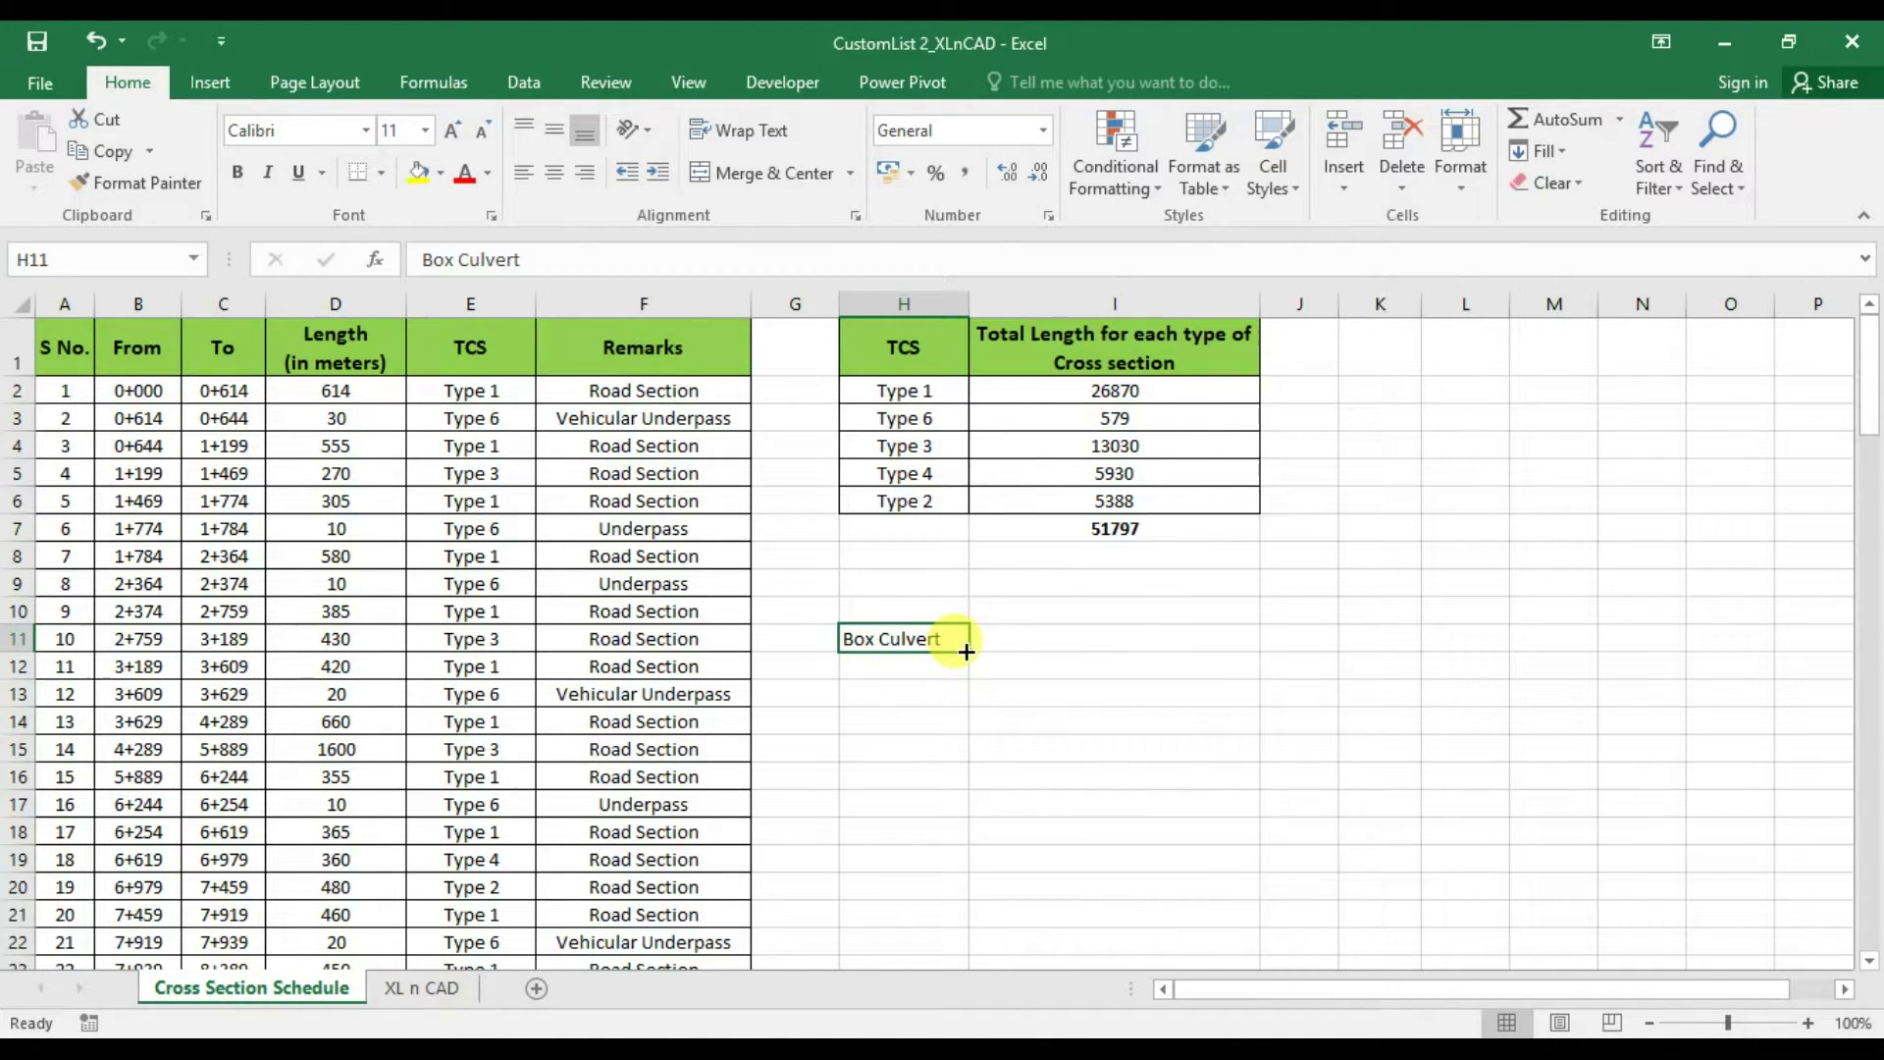
drag(967, 651, 1582, 658)
drag(1300, 303, 1554, 294)
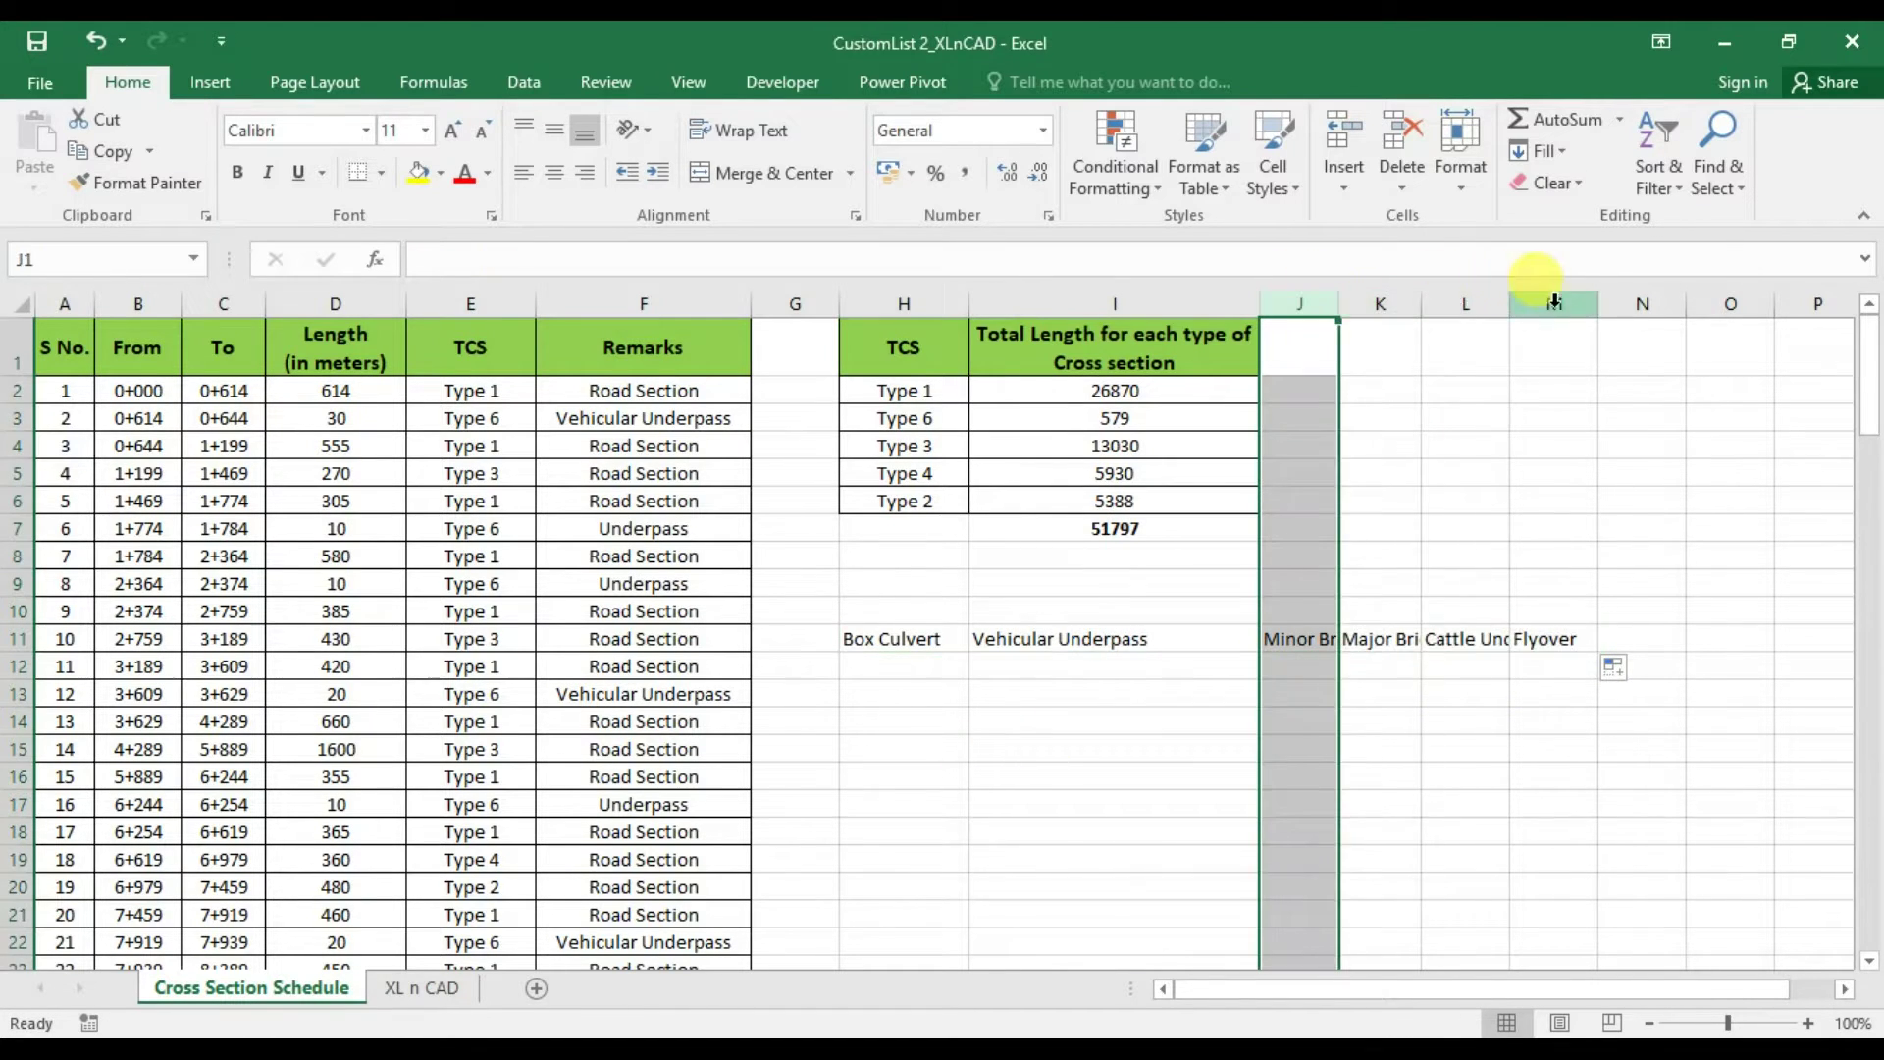
double_click(1597, 303)
Enter Serial Number in H14 and fill Item, Amount, Remarks down to H17
click(913, 723)
text(Seria)
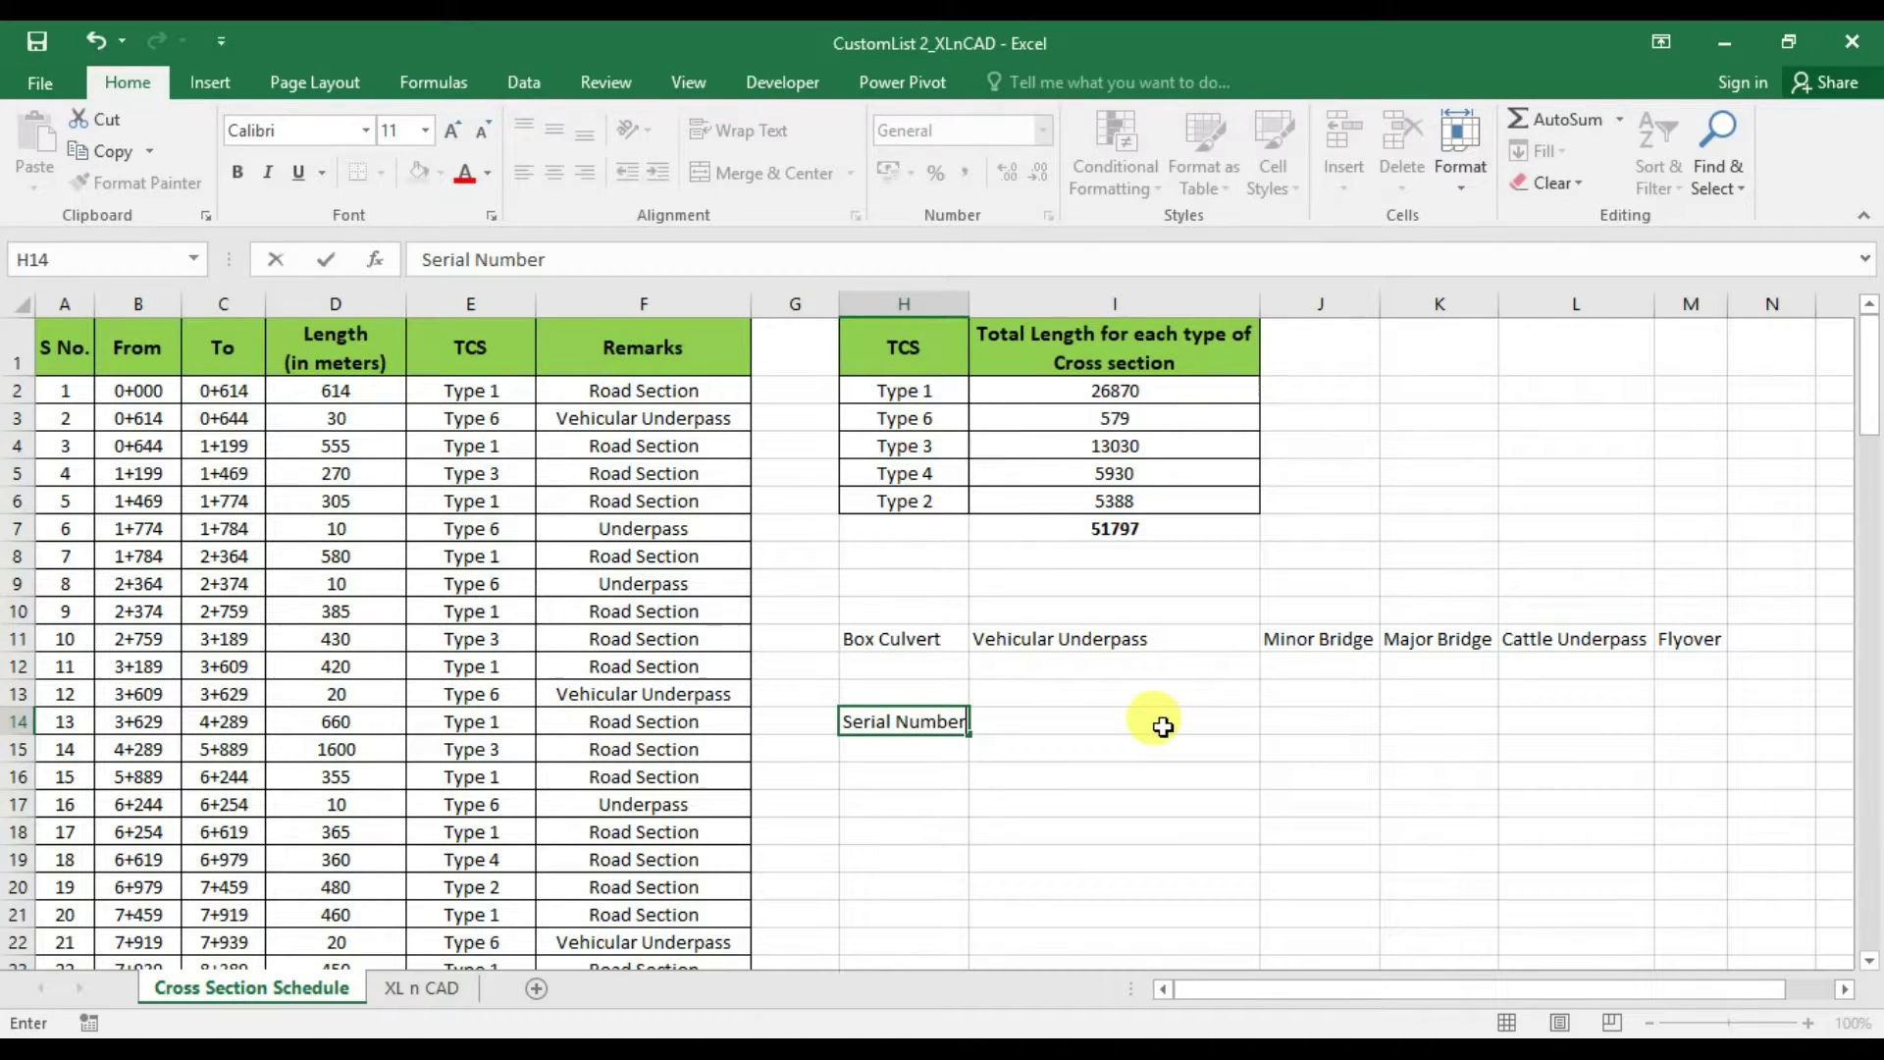
text(l Number)
key(Return)
click(942, 723)
drag(969, 734, 966, 824)
click(1165, 782)
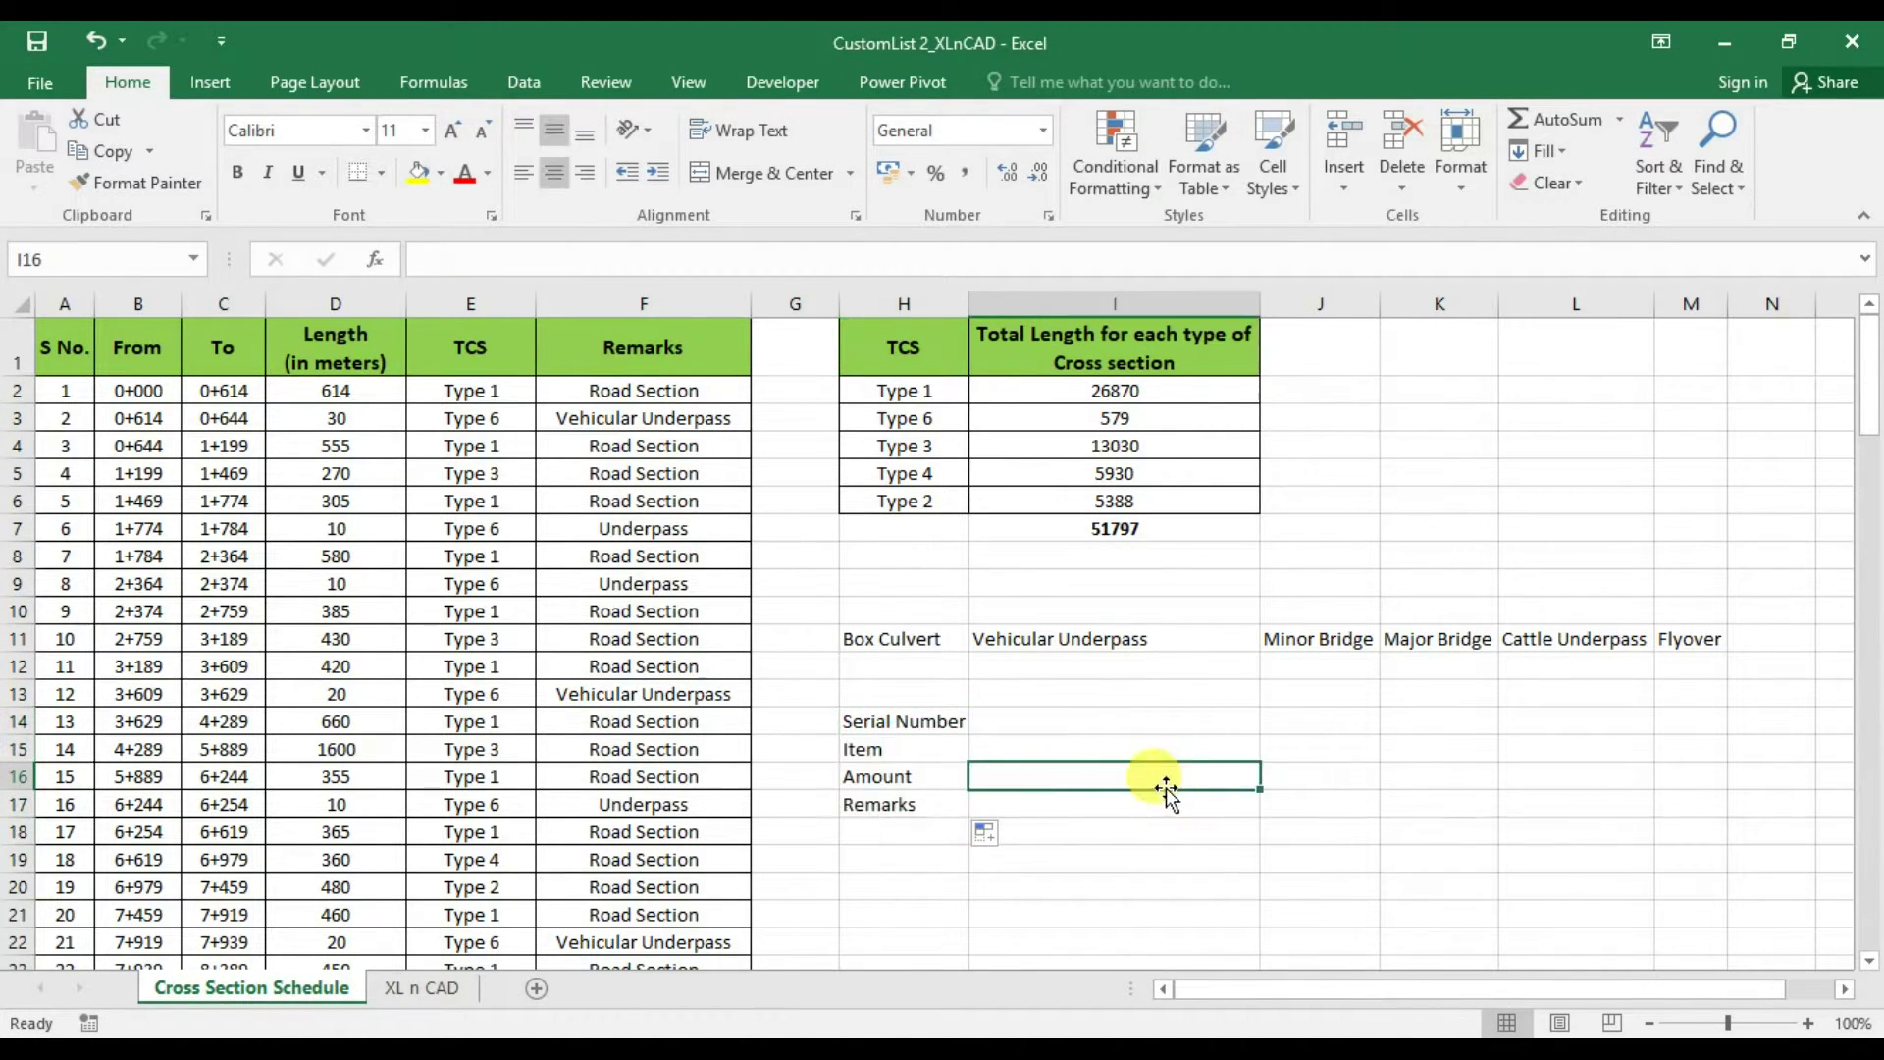
Return to CustomList 1_XLnCAD and select the structure table A3:G109 for sorting
click(535, 1052)
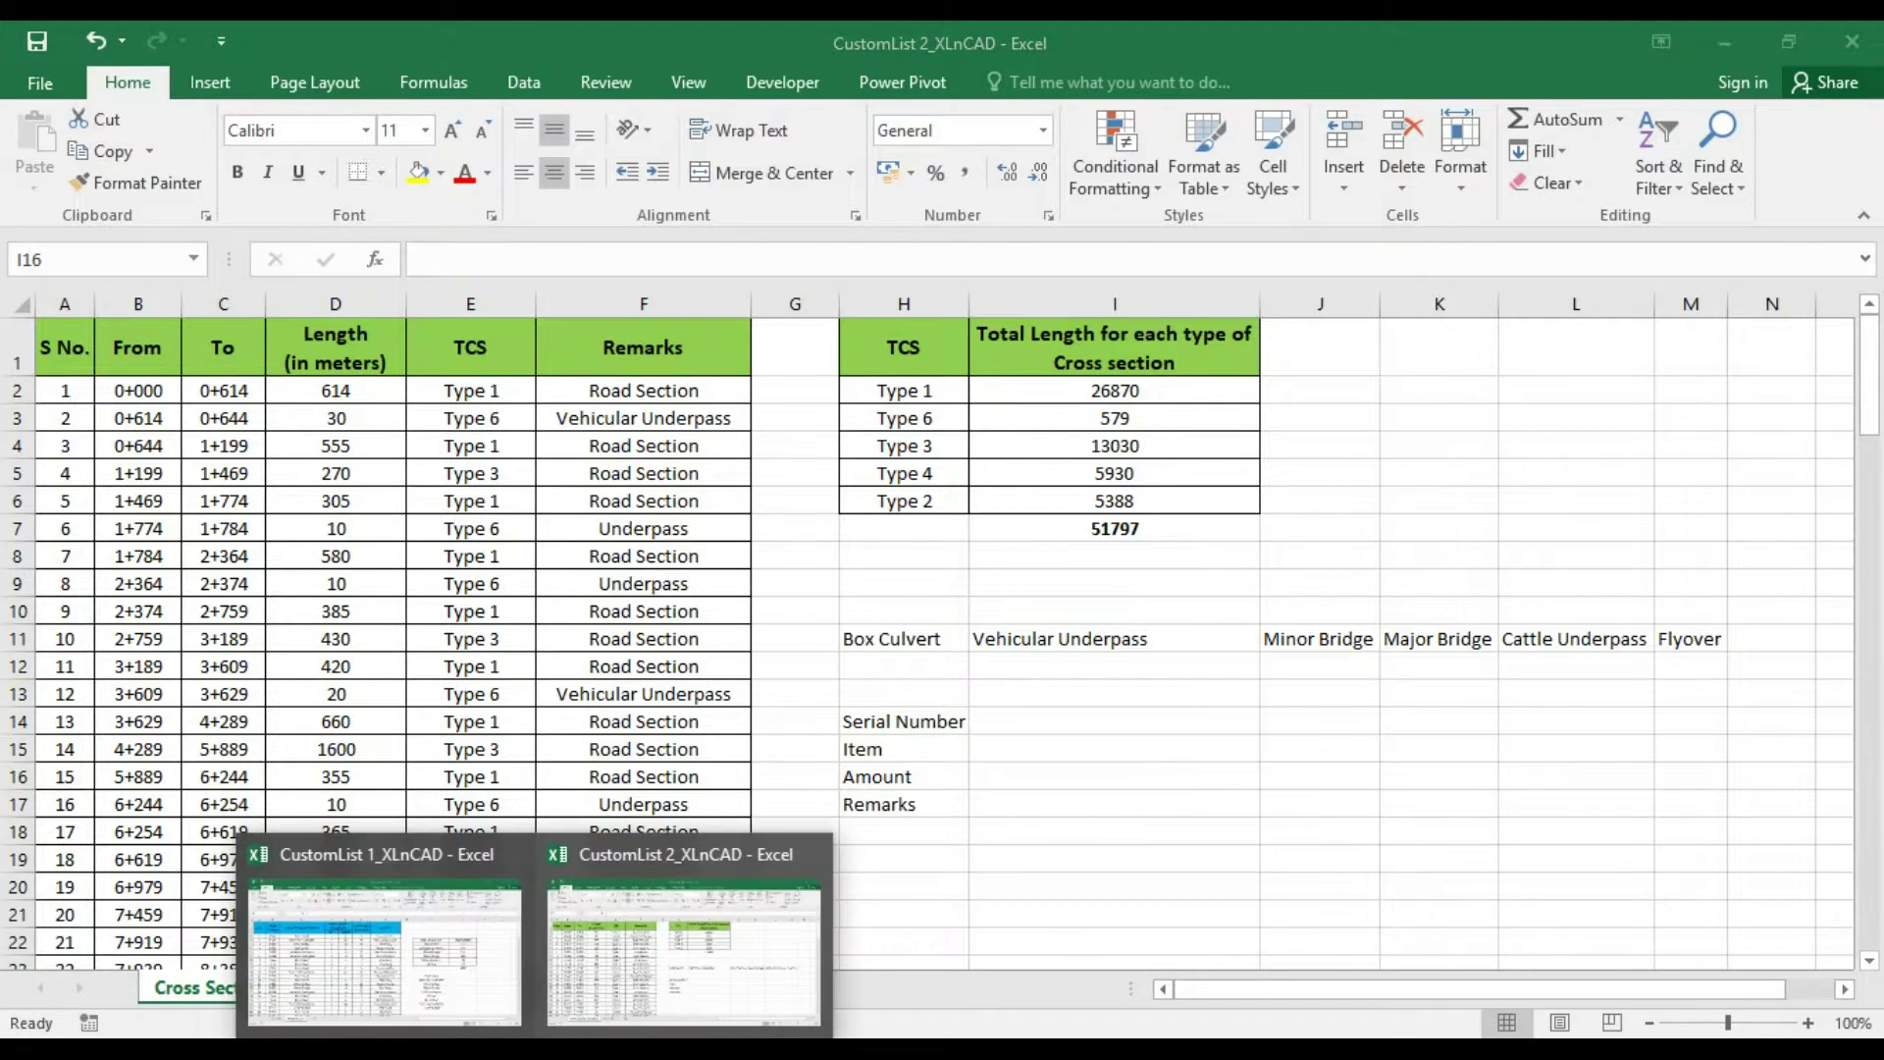
click(442, 981)
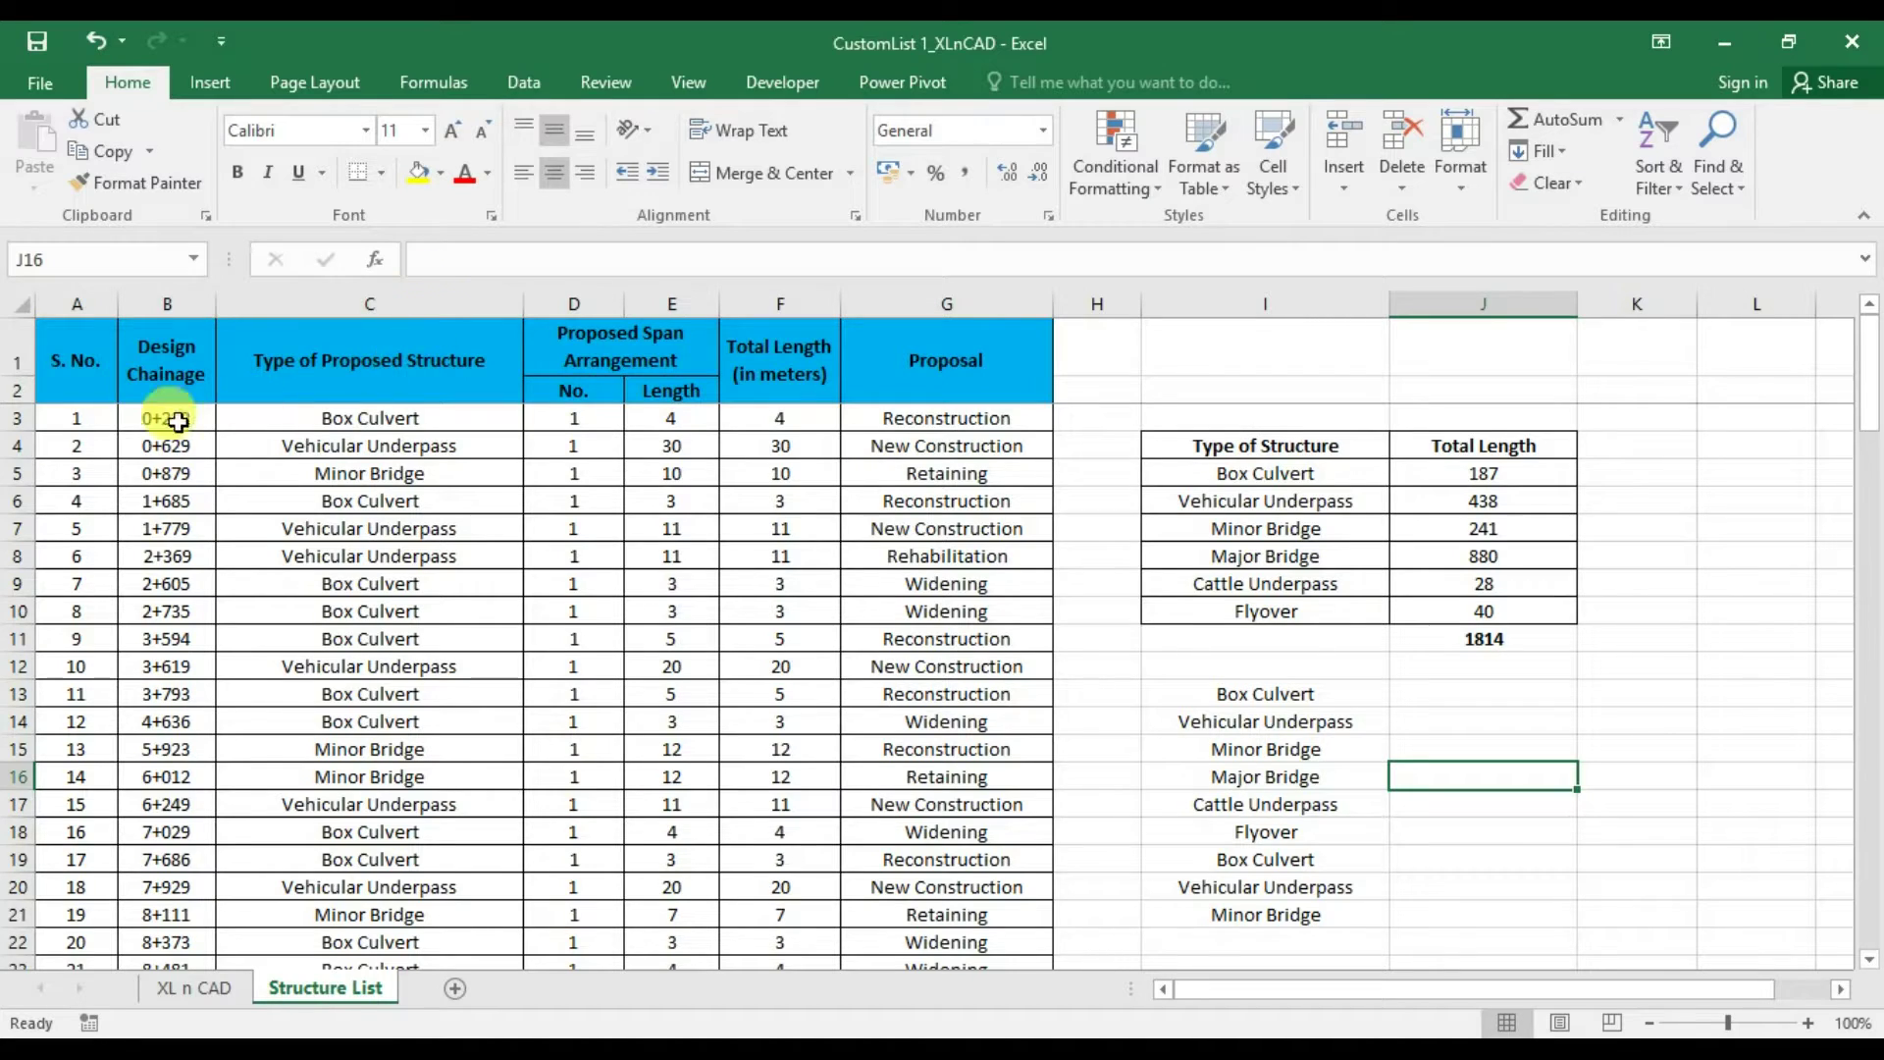
click(72, 417)
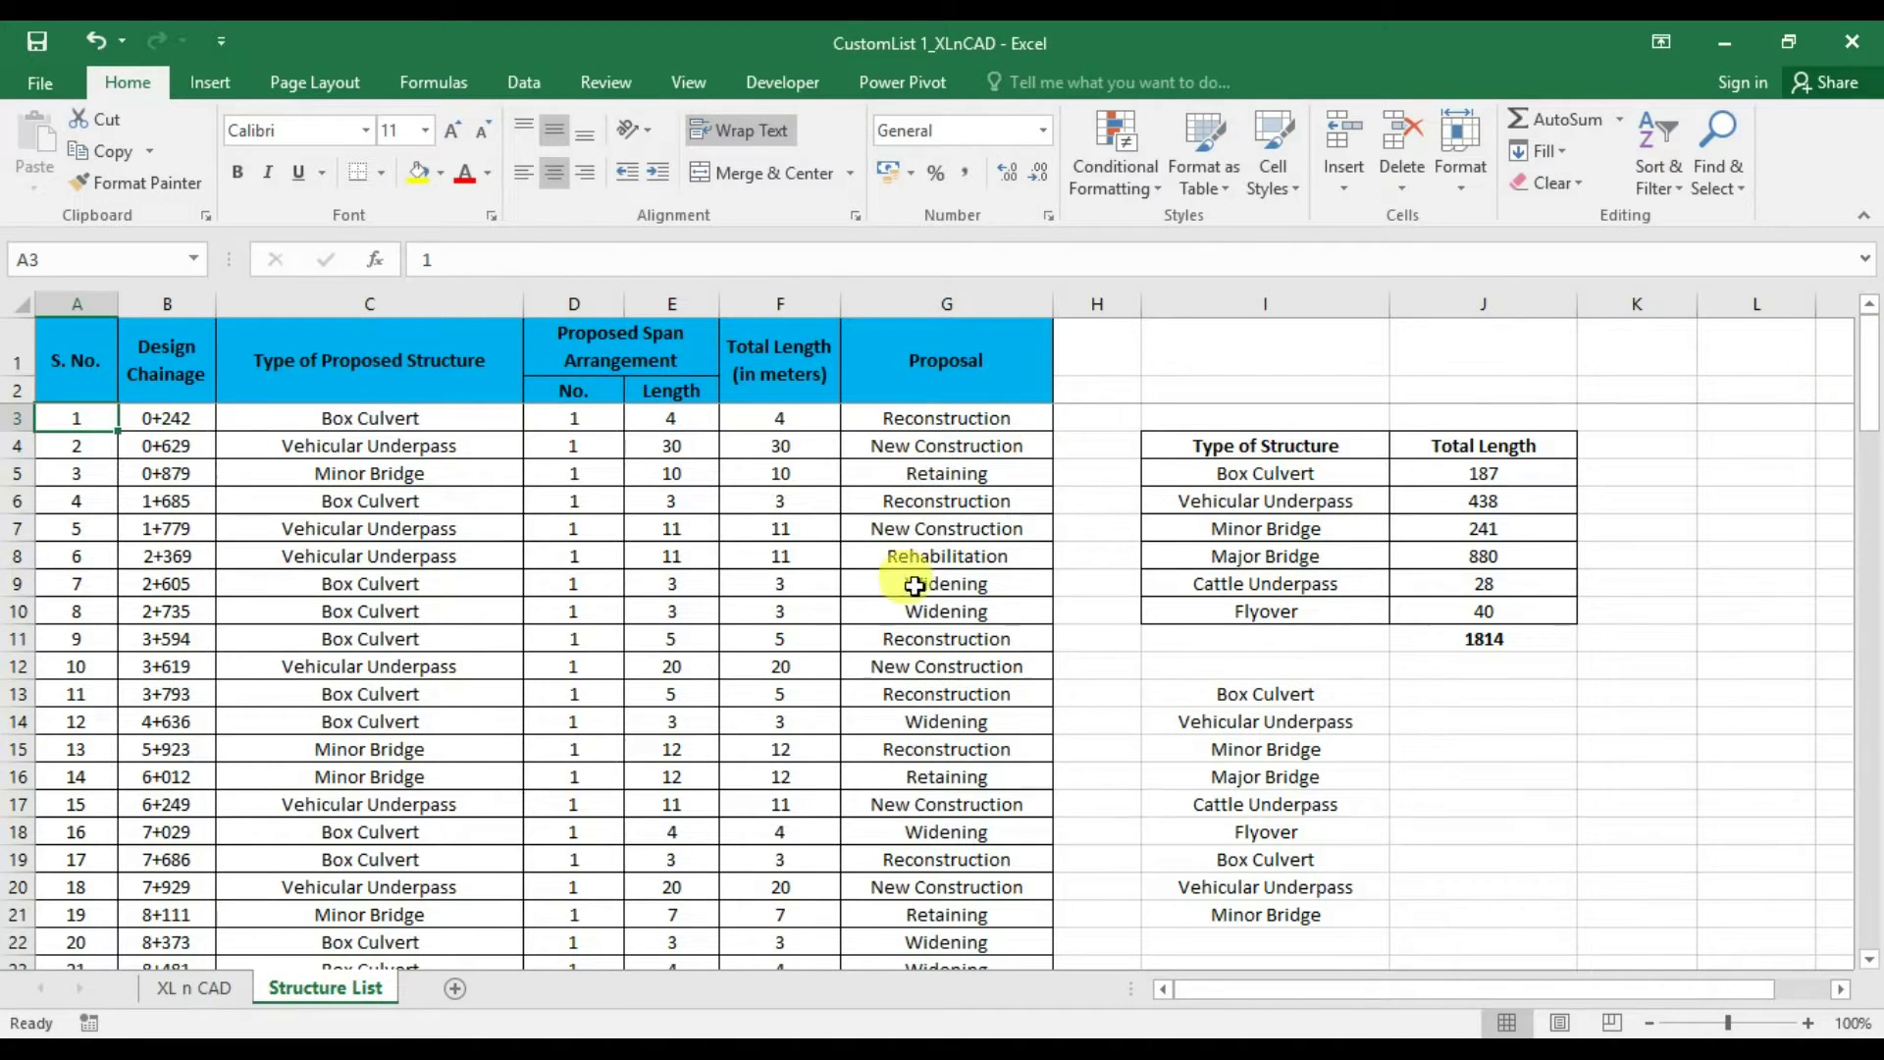
shift+click(946, 639)
mouse_move(1871, 408)
mouse_down()
mouse_move(1874, 927)
mouse_move(1874, 422)
mouse_up()
shift+click(946, 913)
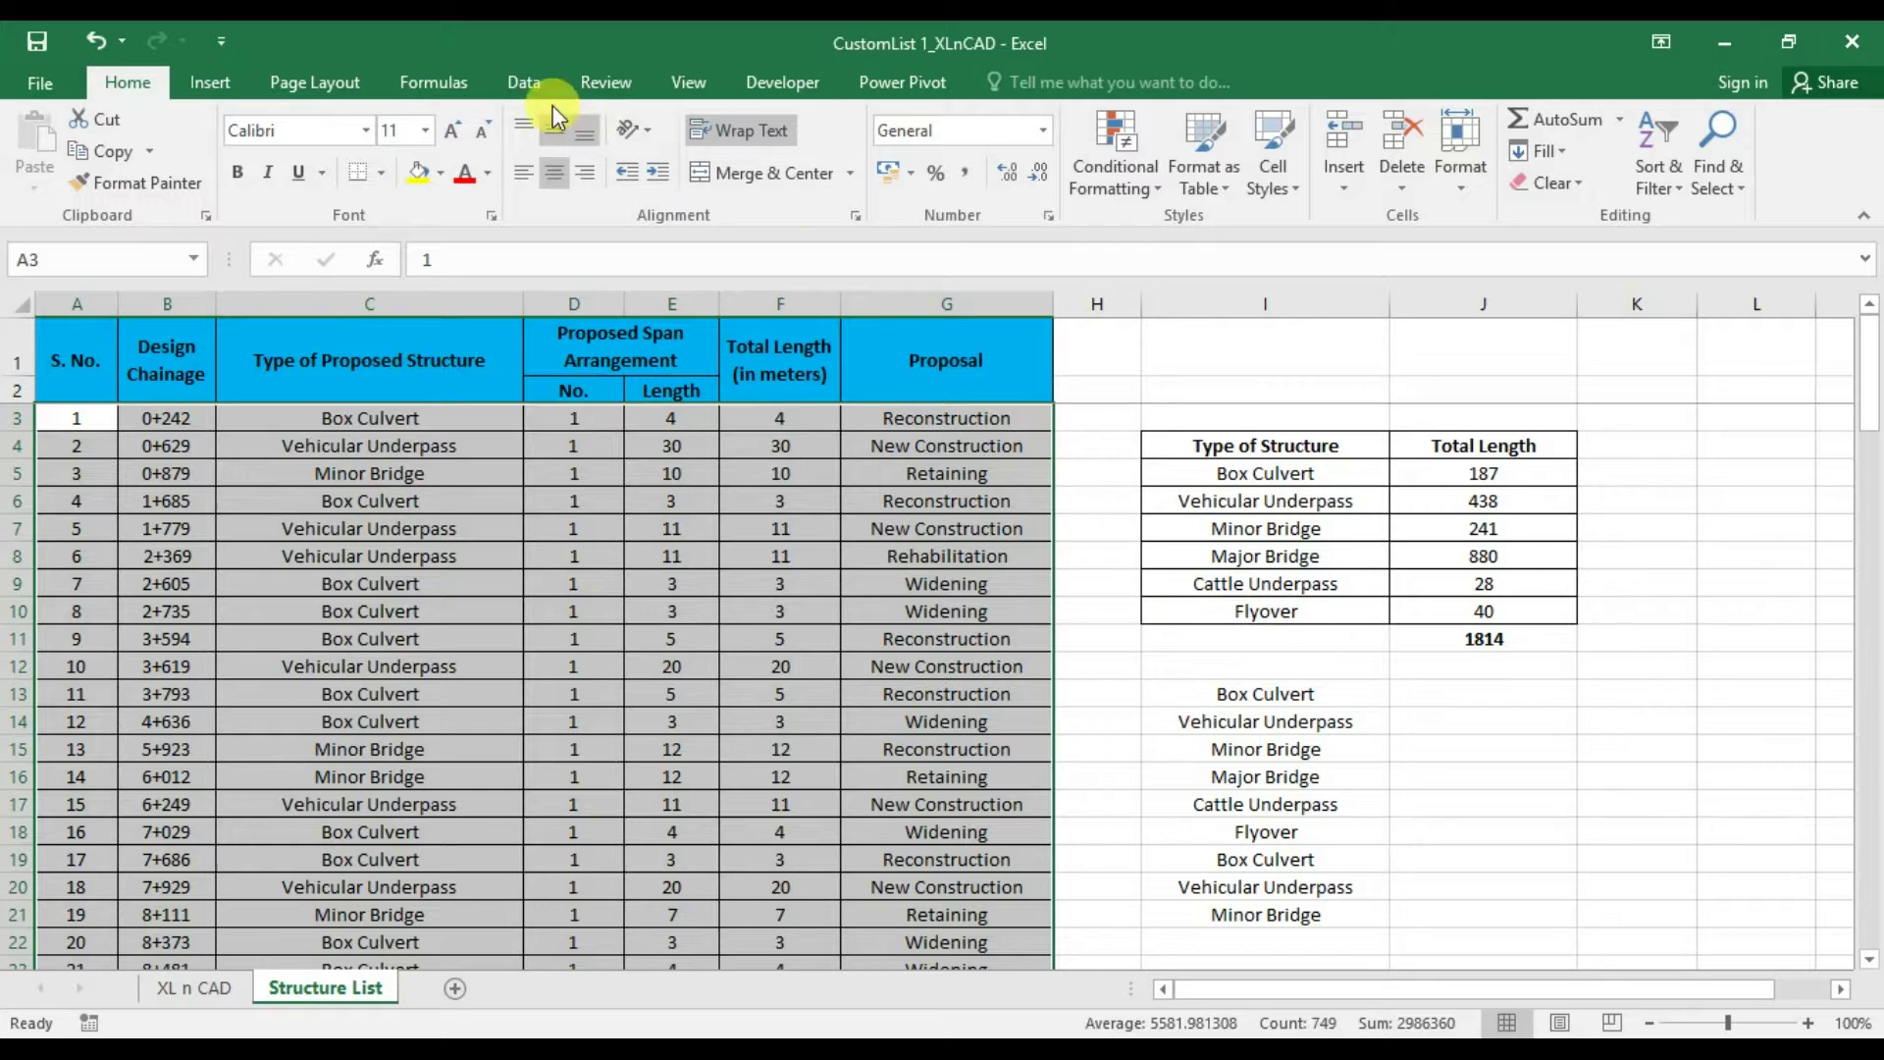
click(524, 85)
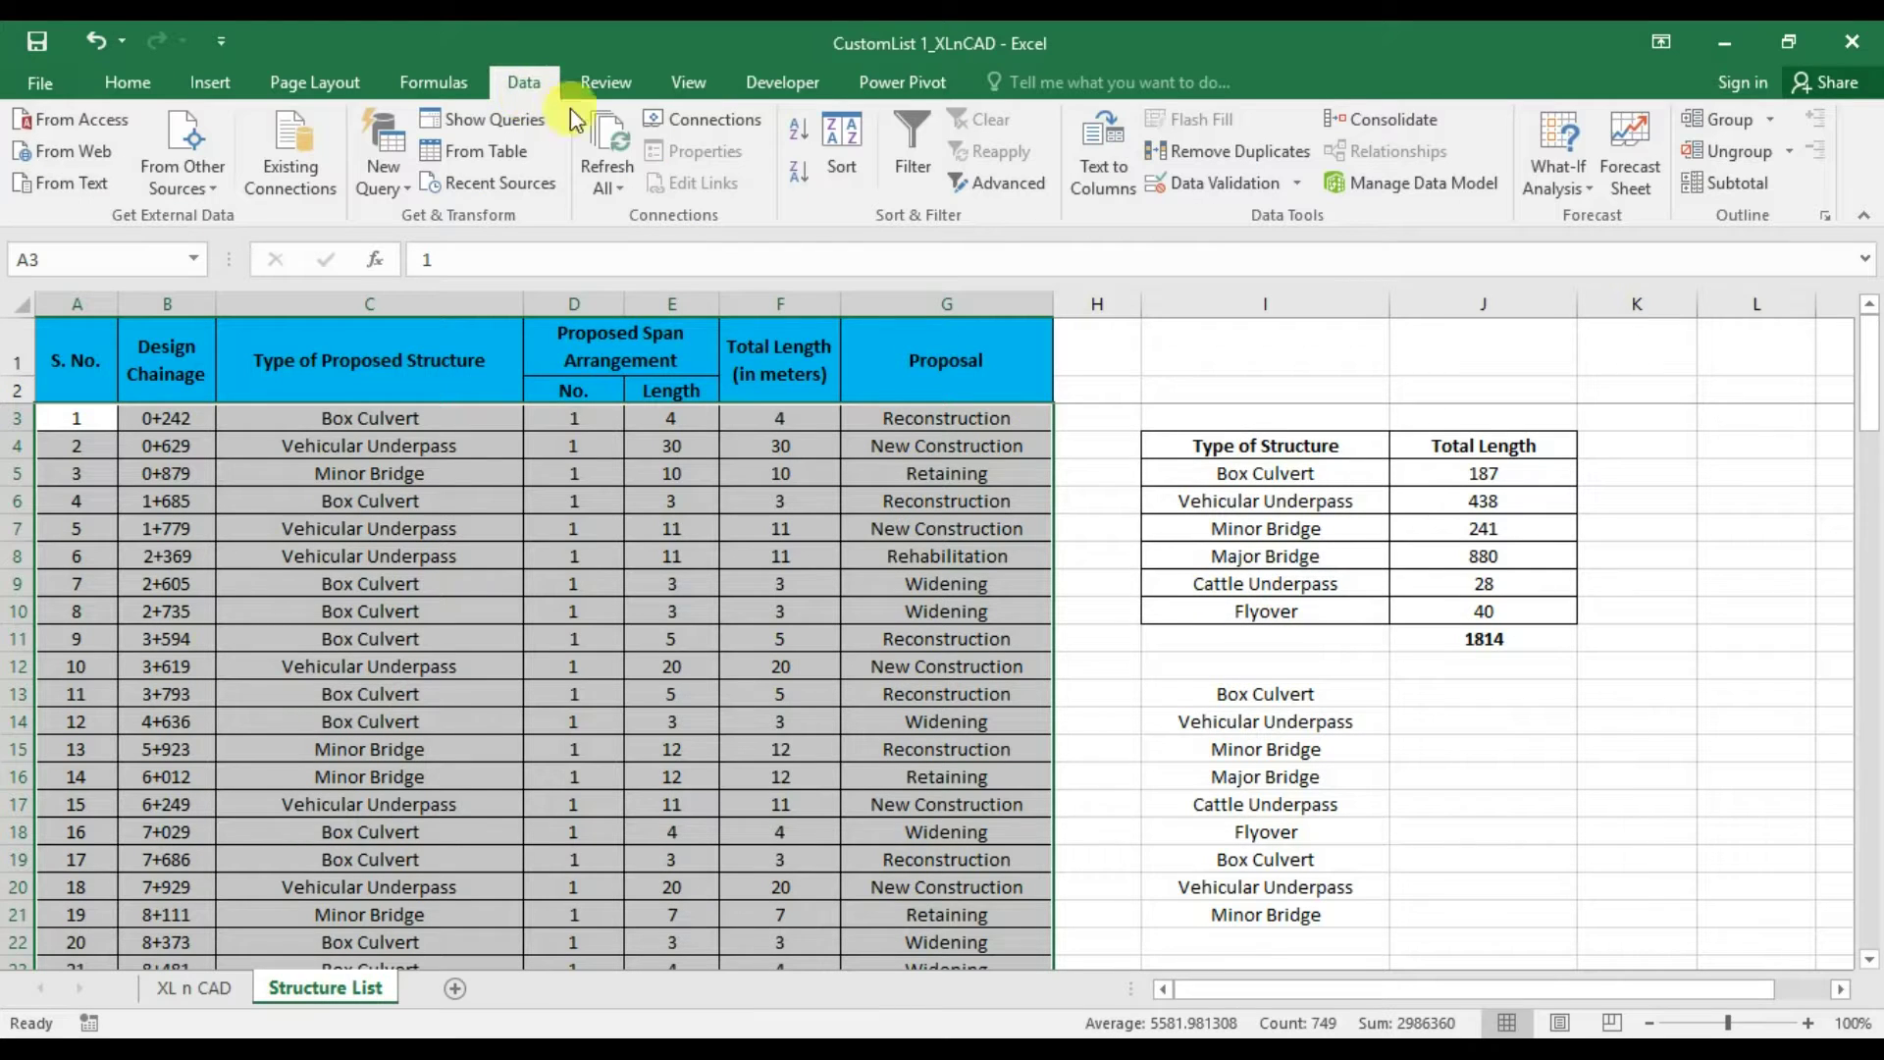
Sort the structure table by column C in the Box Culvert custom-list order
click(837, 177)
drag(680, 421, 632, 361)
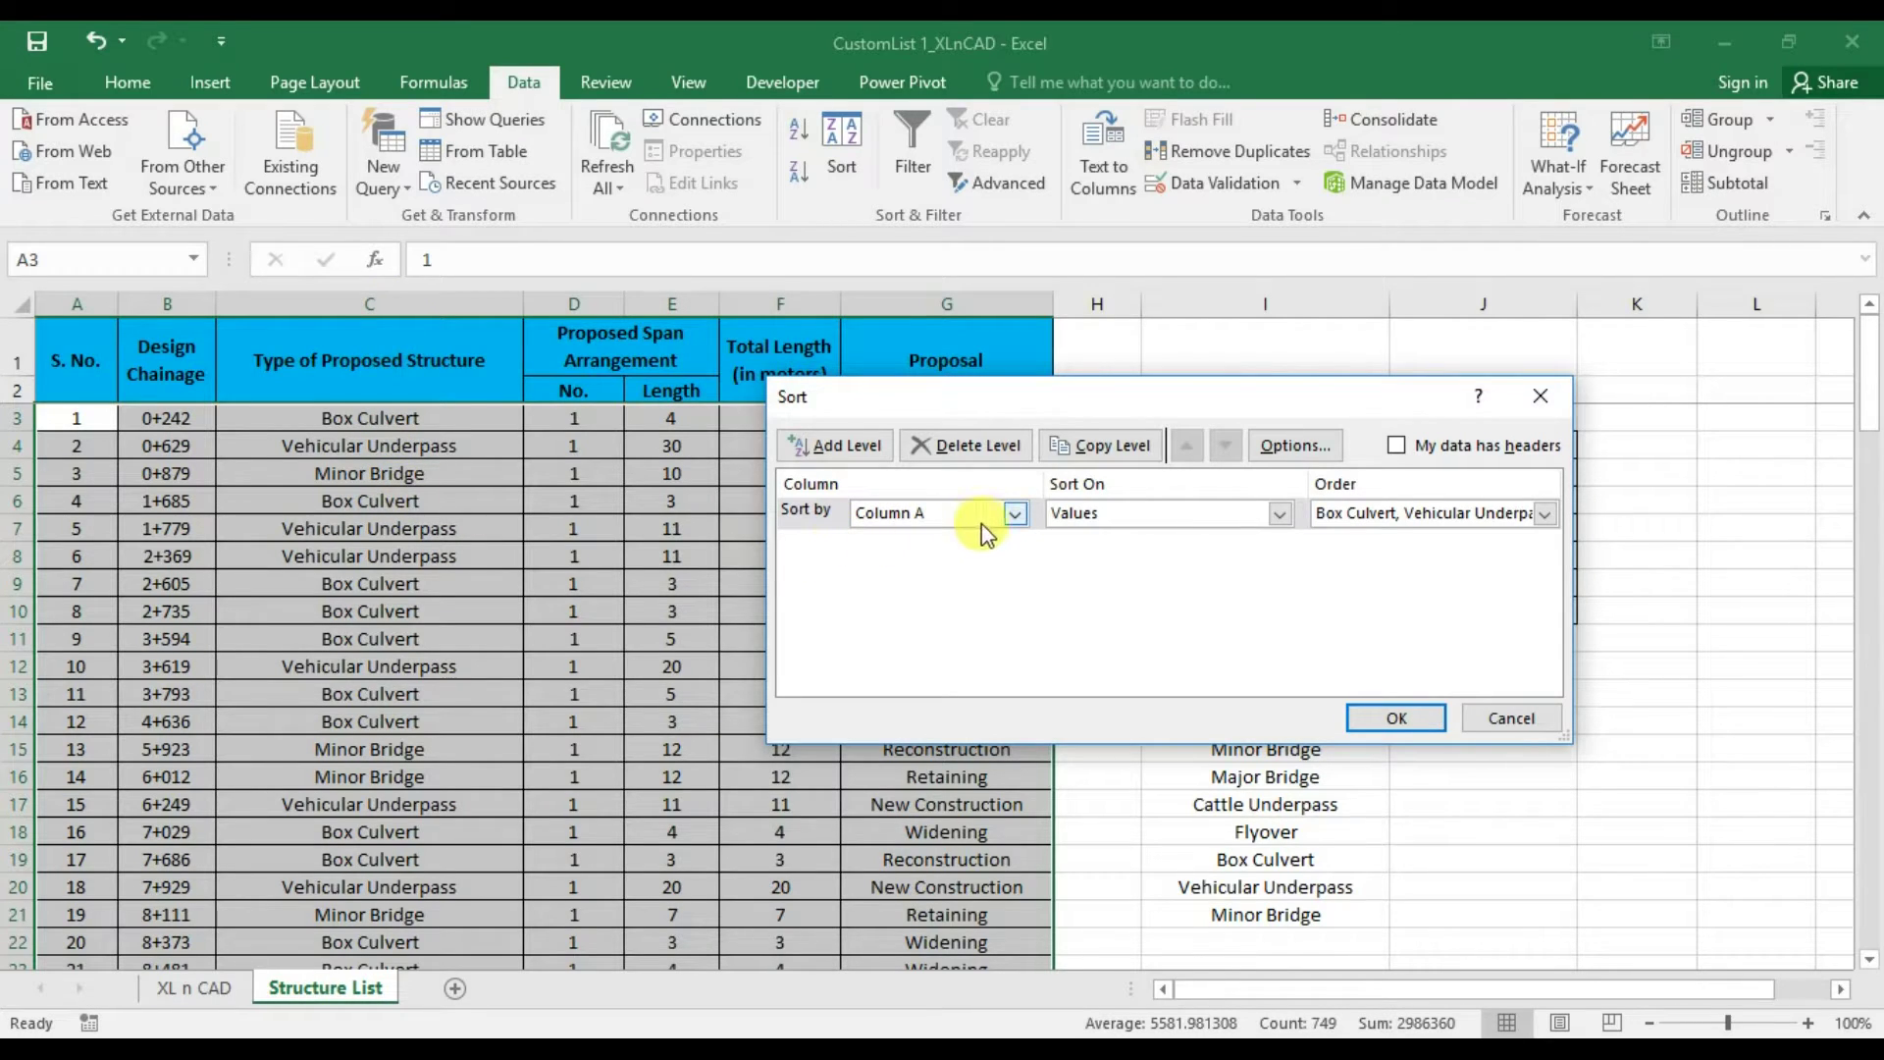
click(1015, 512)
click(956, 575)
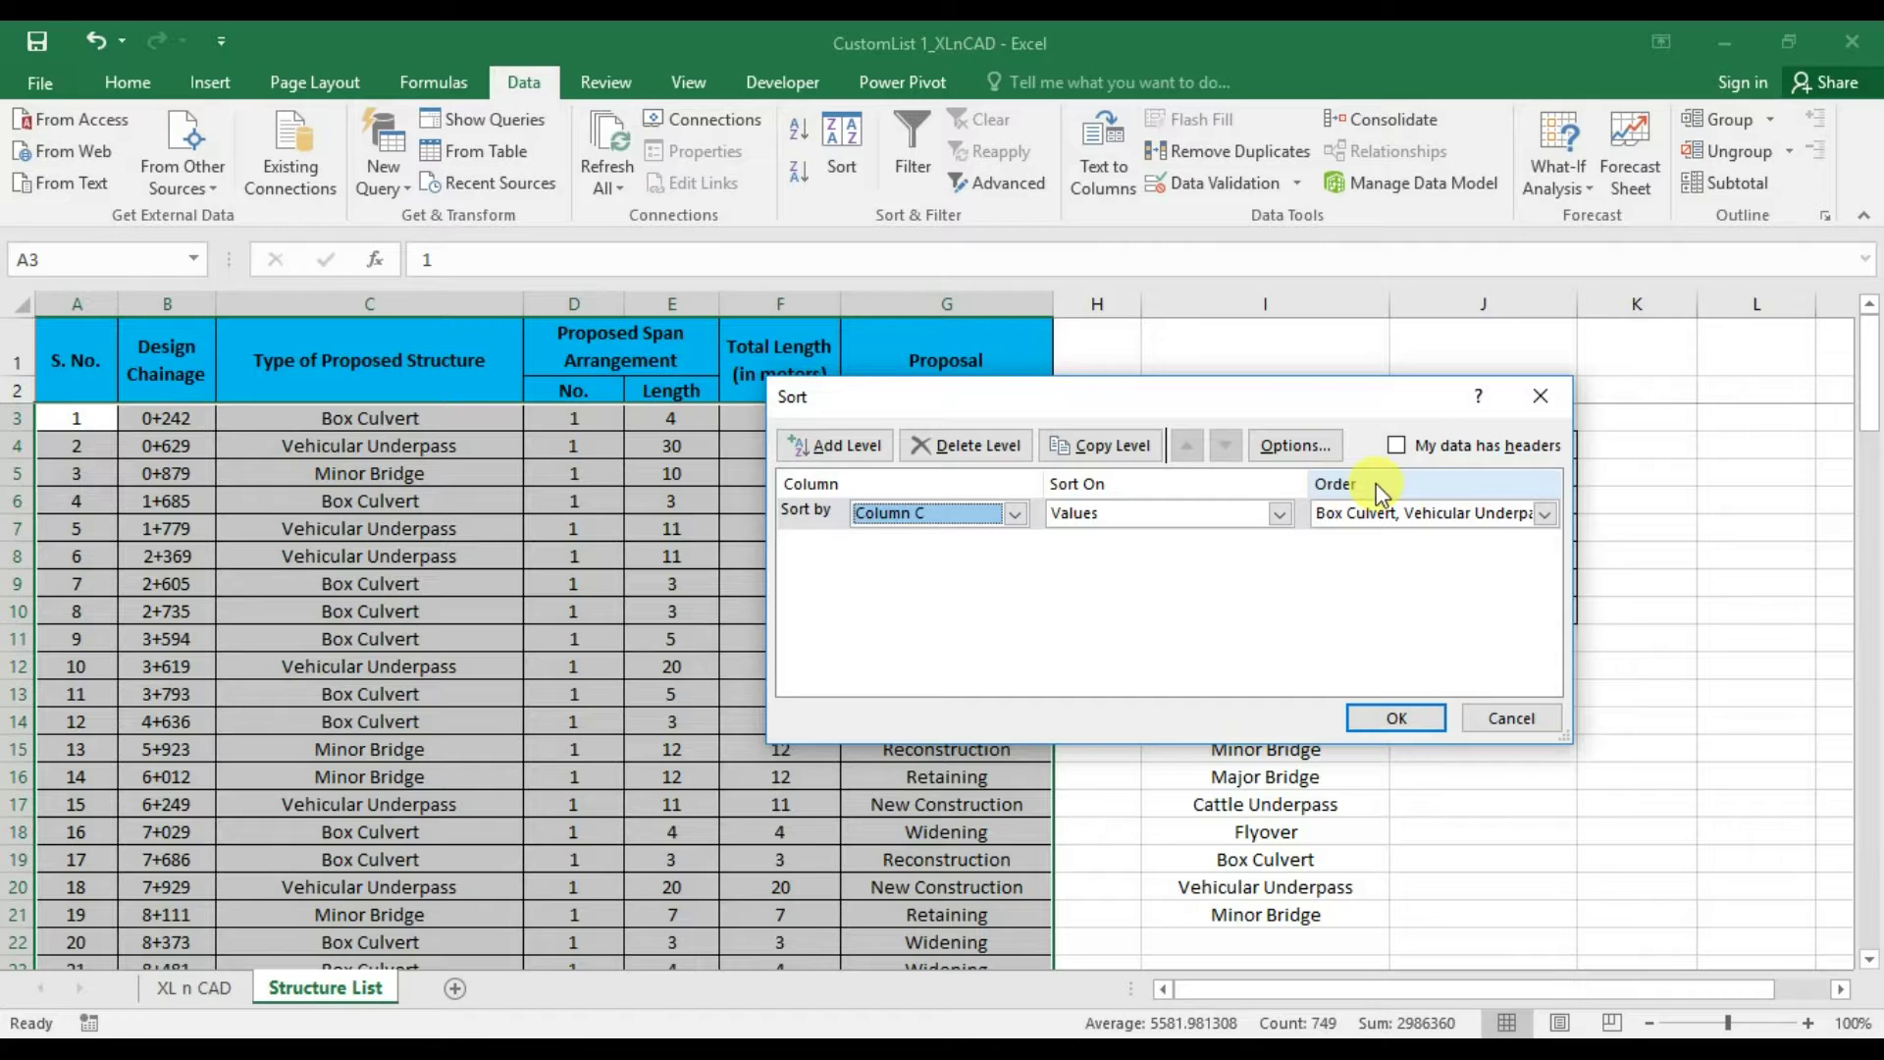
click(1544, 514)
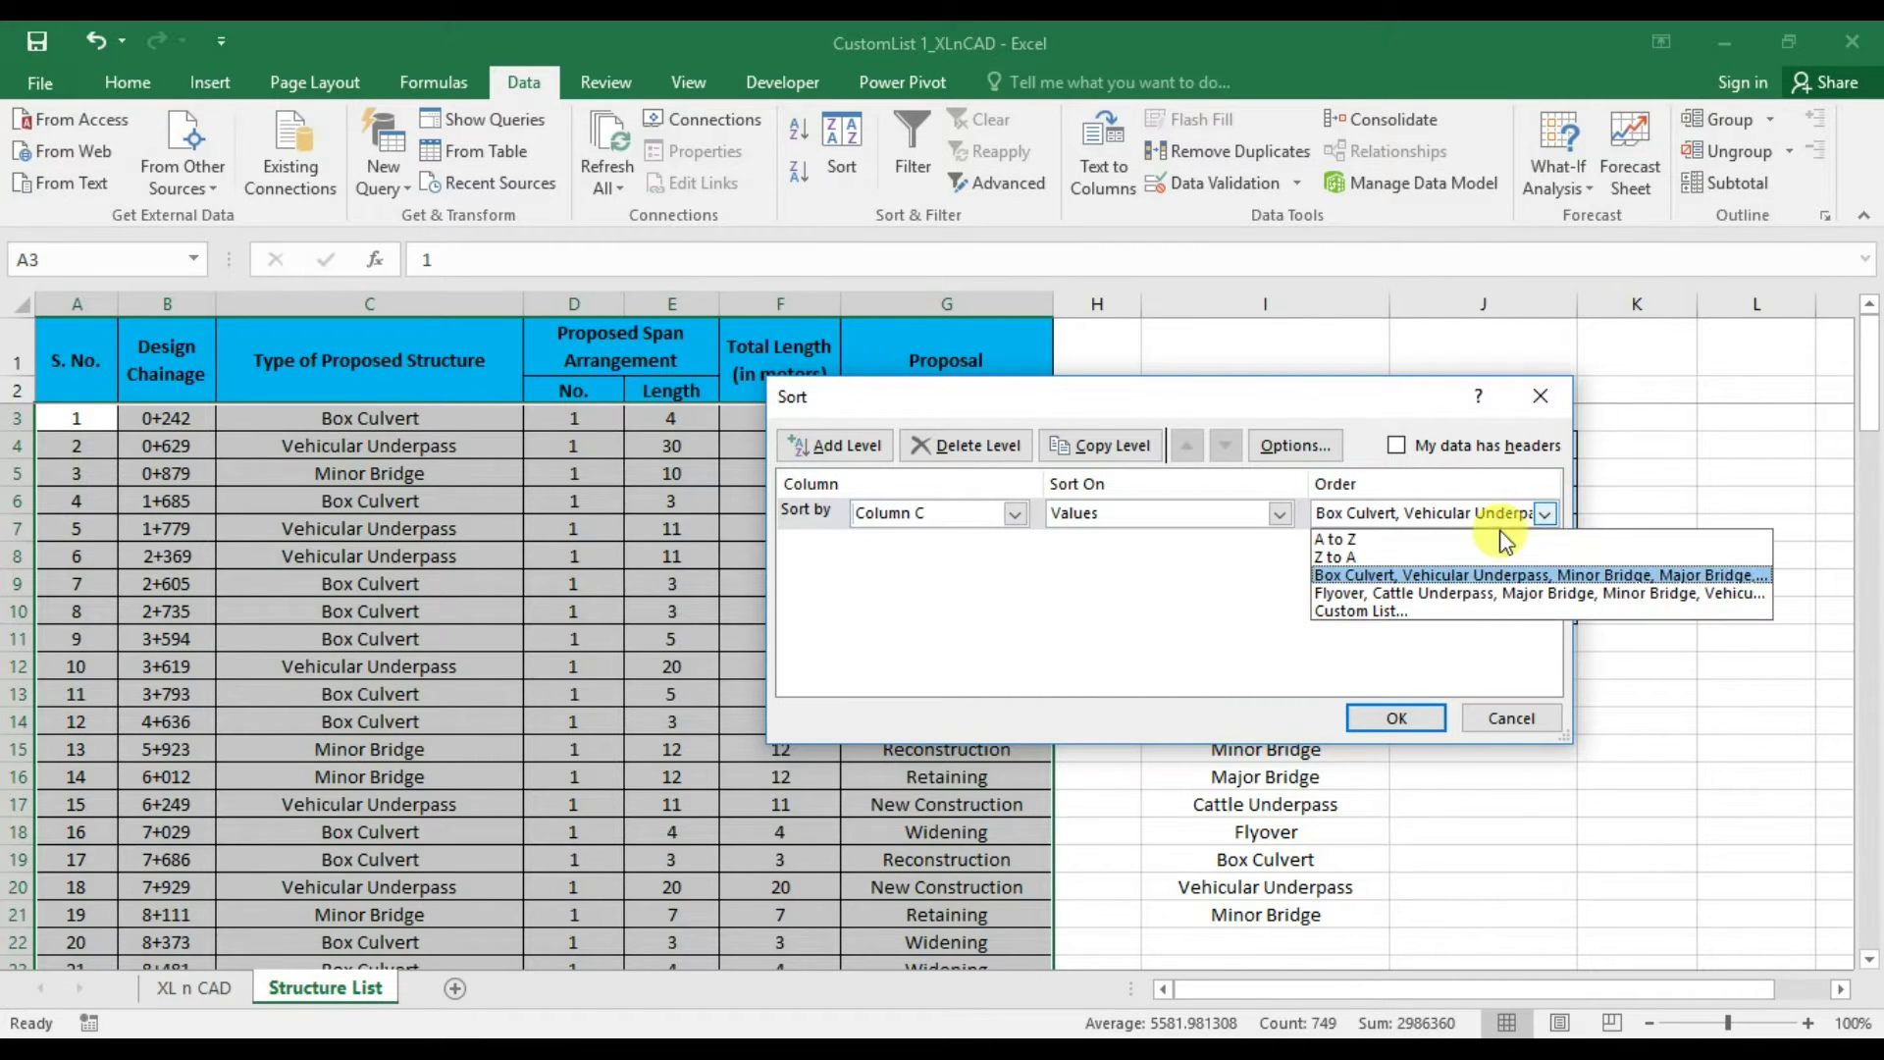
click(1440, 615)
click(476, 620)
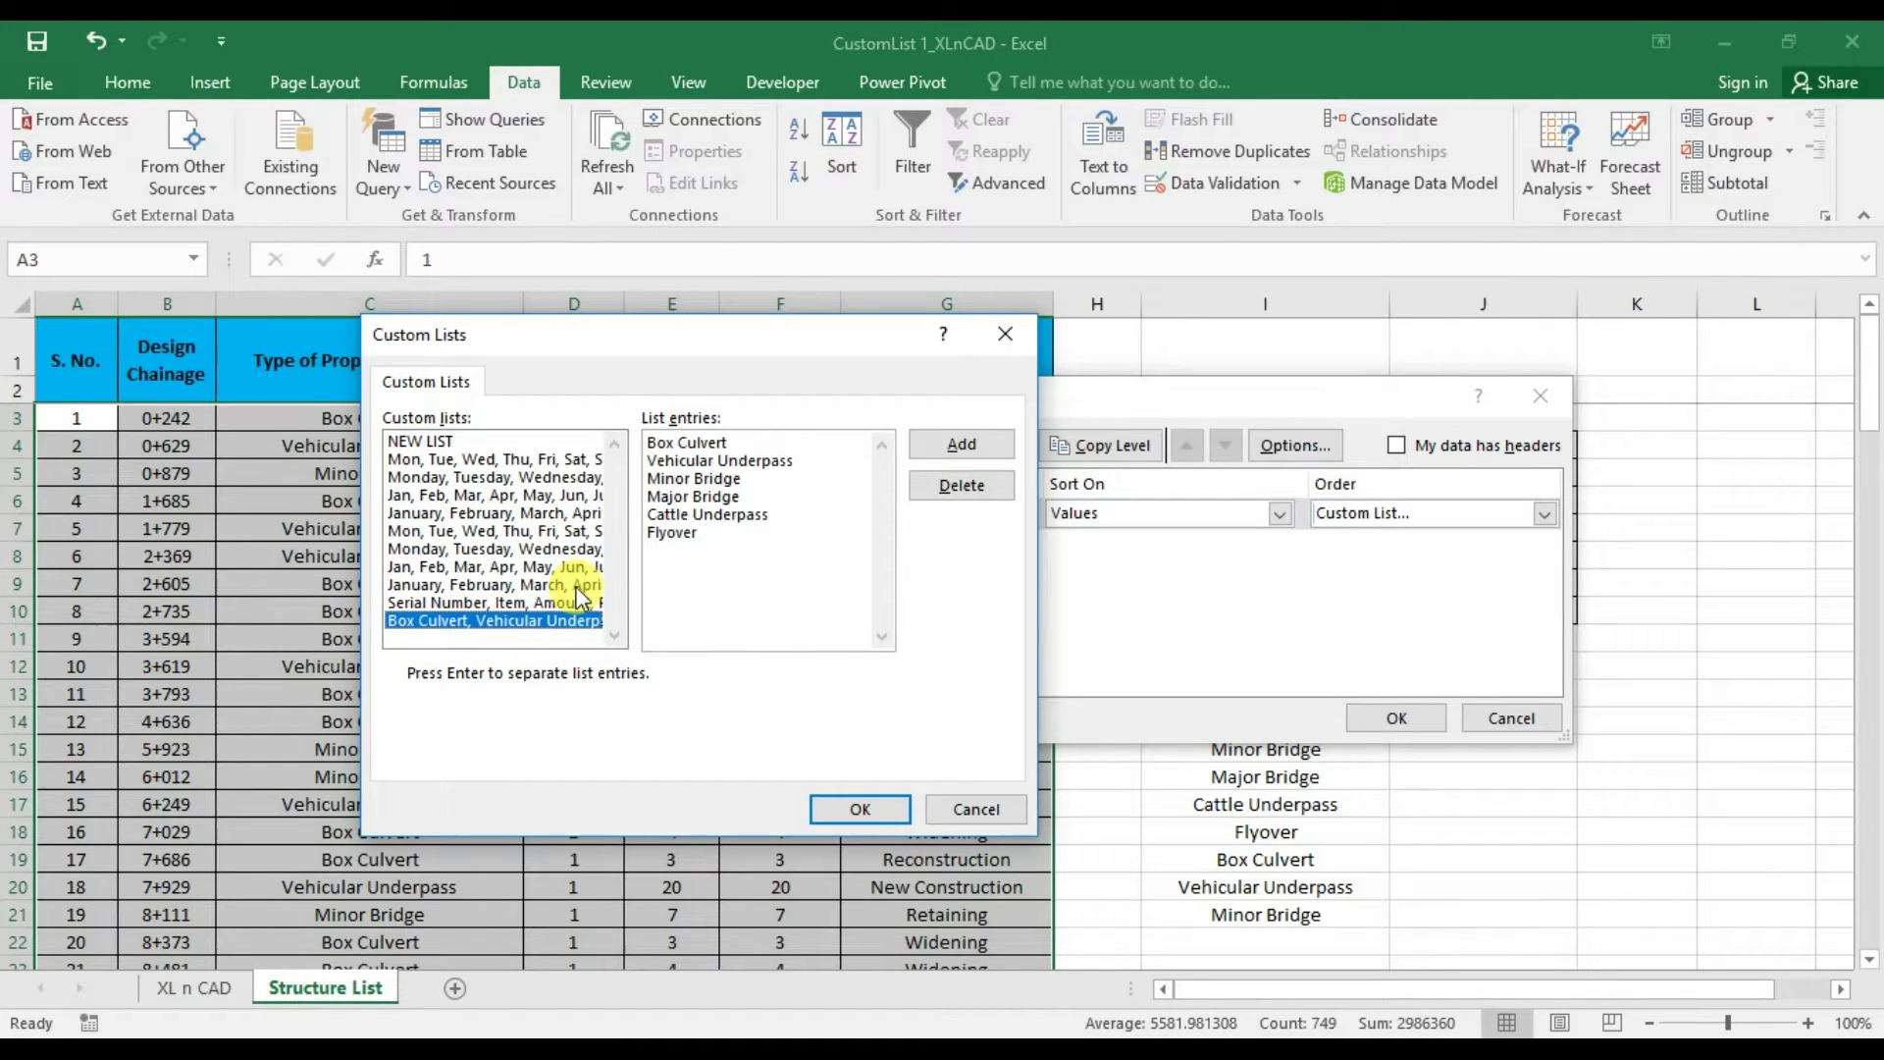
click(844, 810)
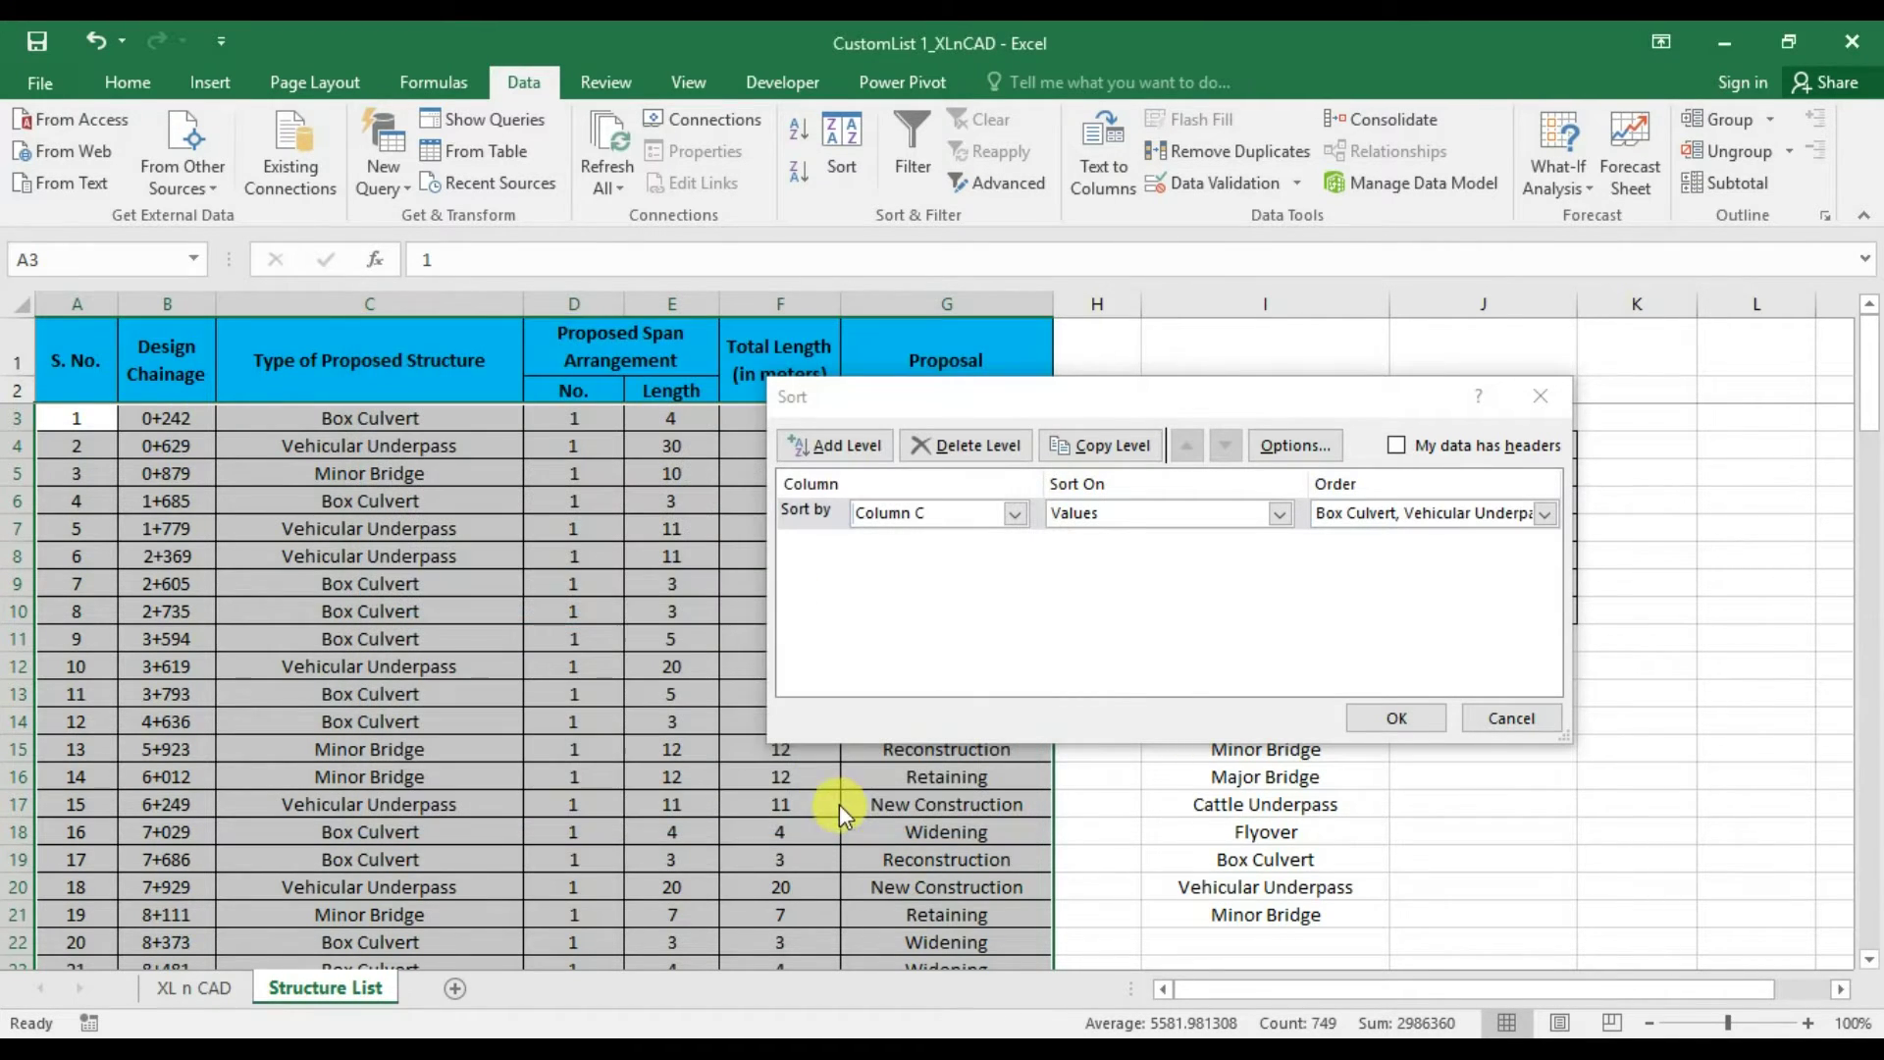
click(1398, 720)
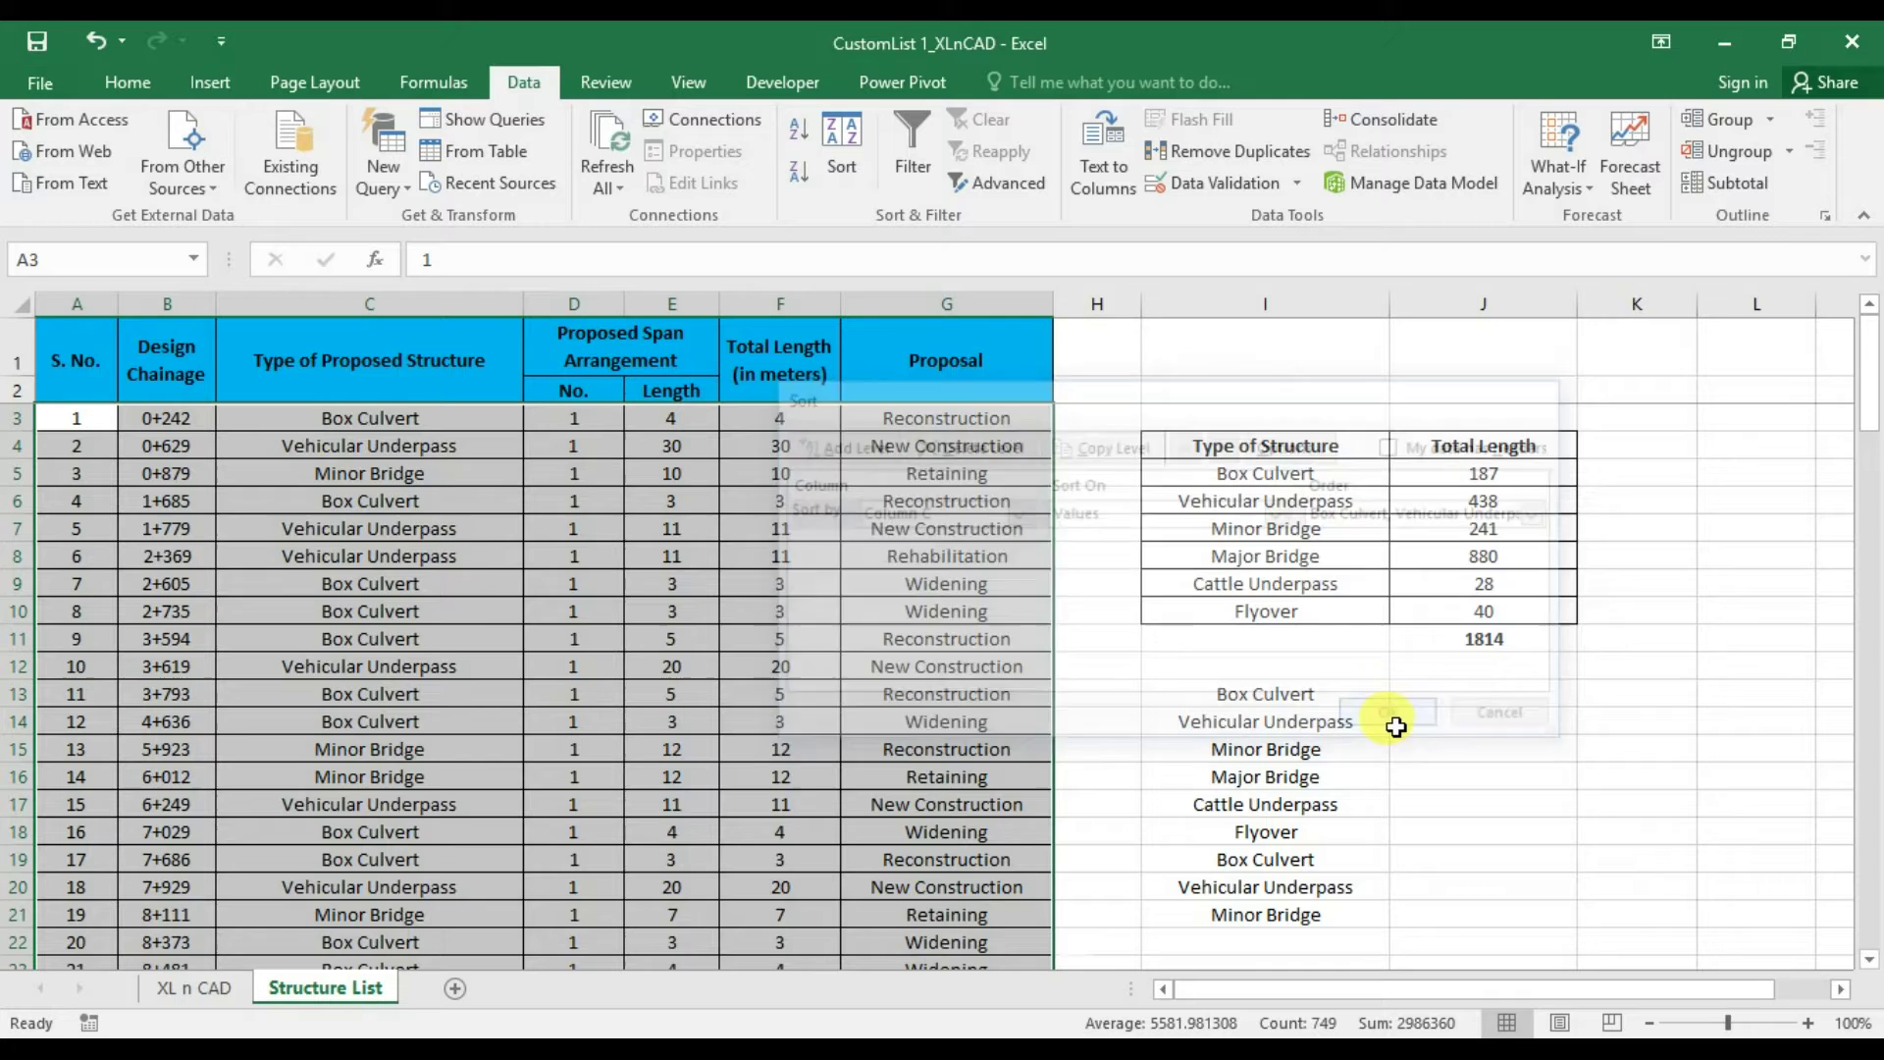
Compare the sorted Vehicular Underpass, Minor Bridge and Flyover rows against the custom-list summary order
drag(449, 412, 448, 777)
scroll(448, 777, down, 1)
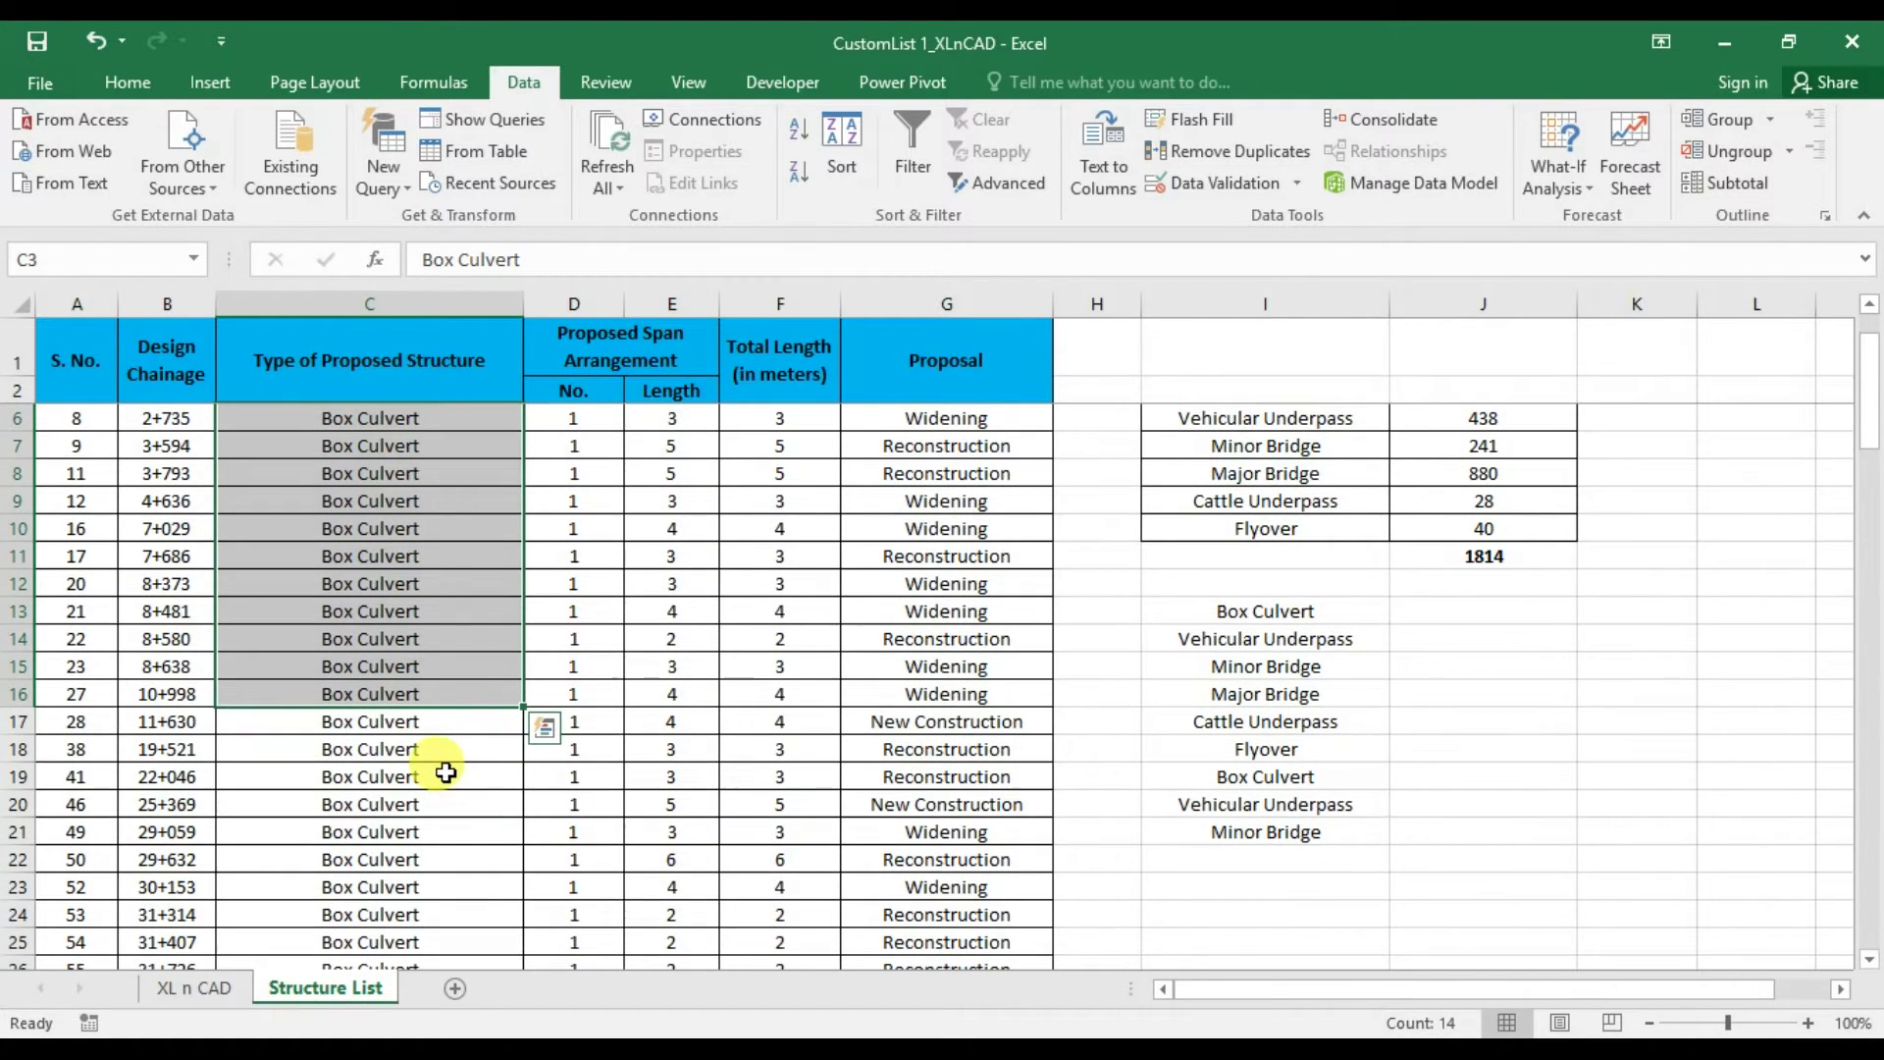
click(1245, 643)
scroll(466, 707, down, 3)
scroll(466, 707, down, 12)
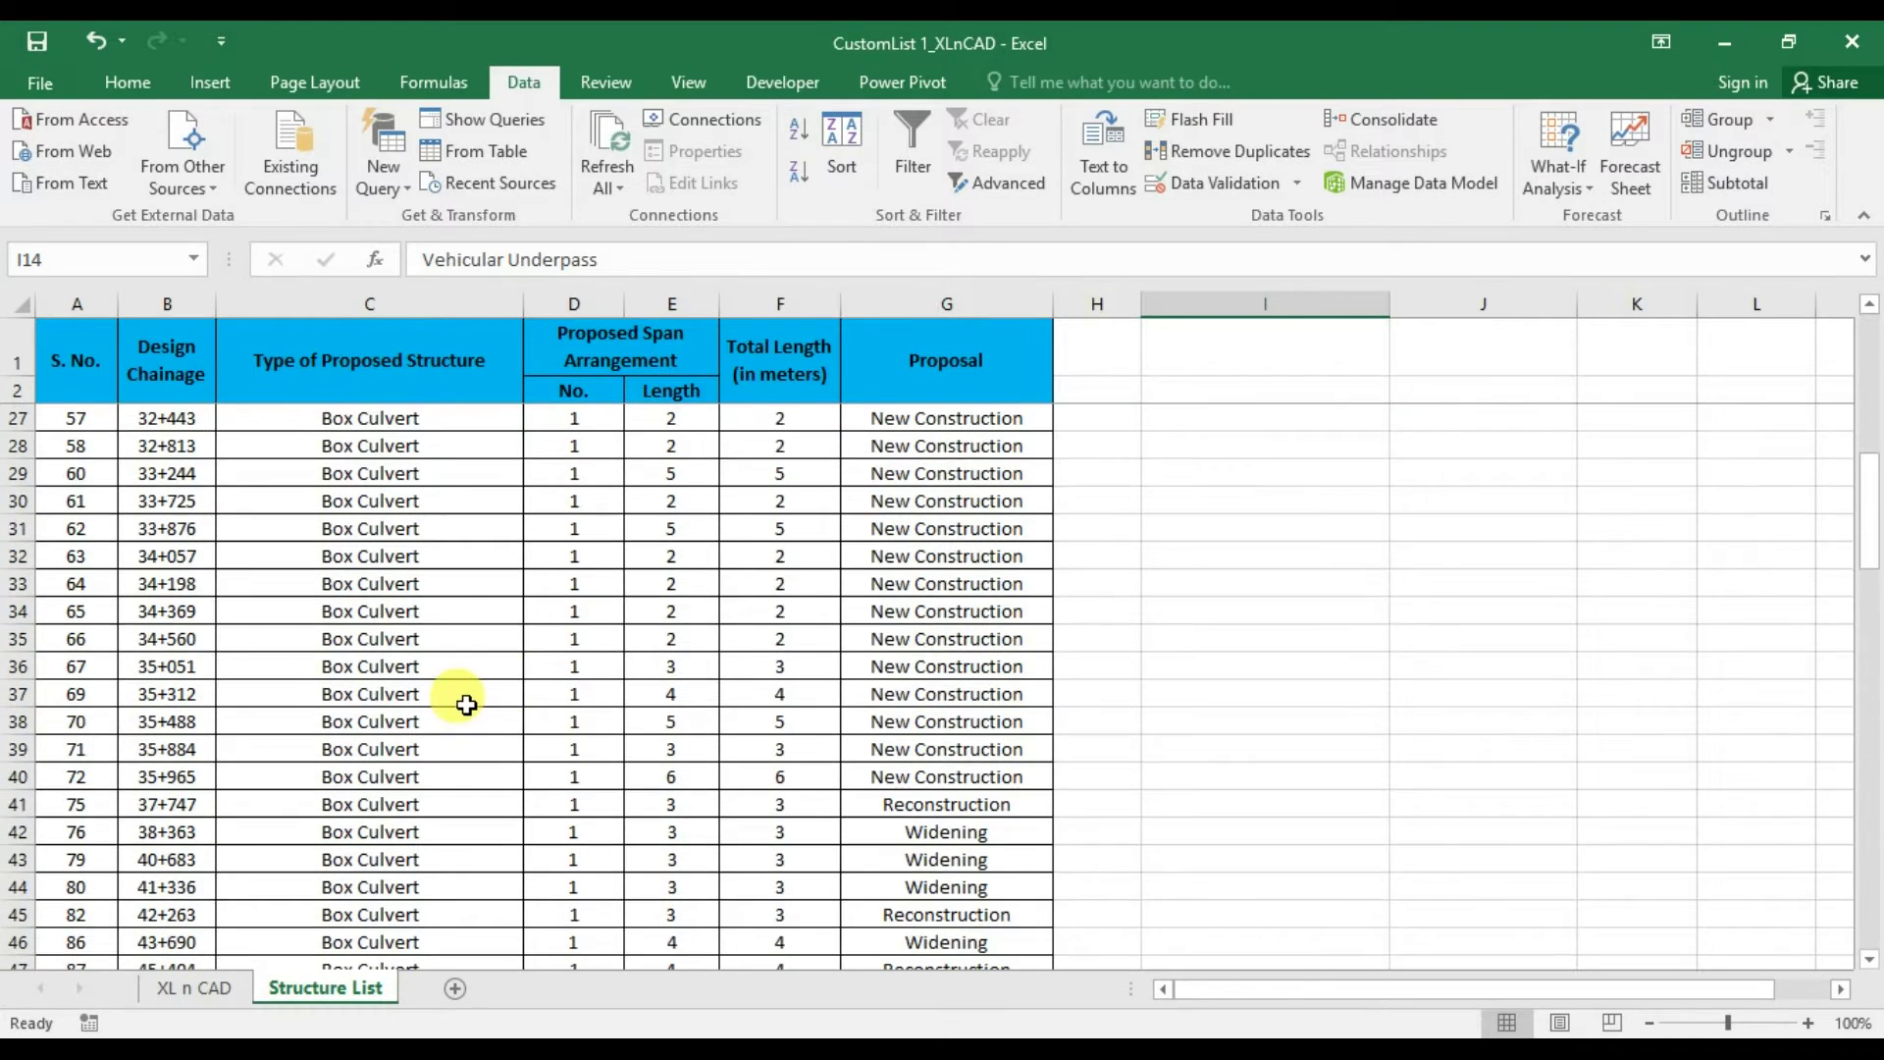
click(408, 670)
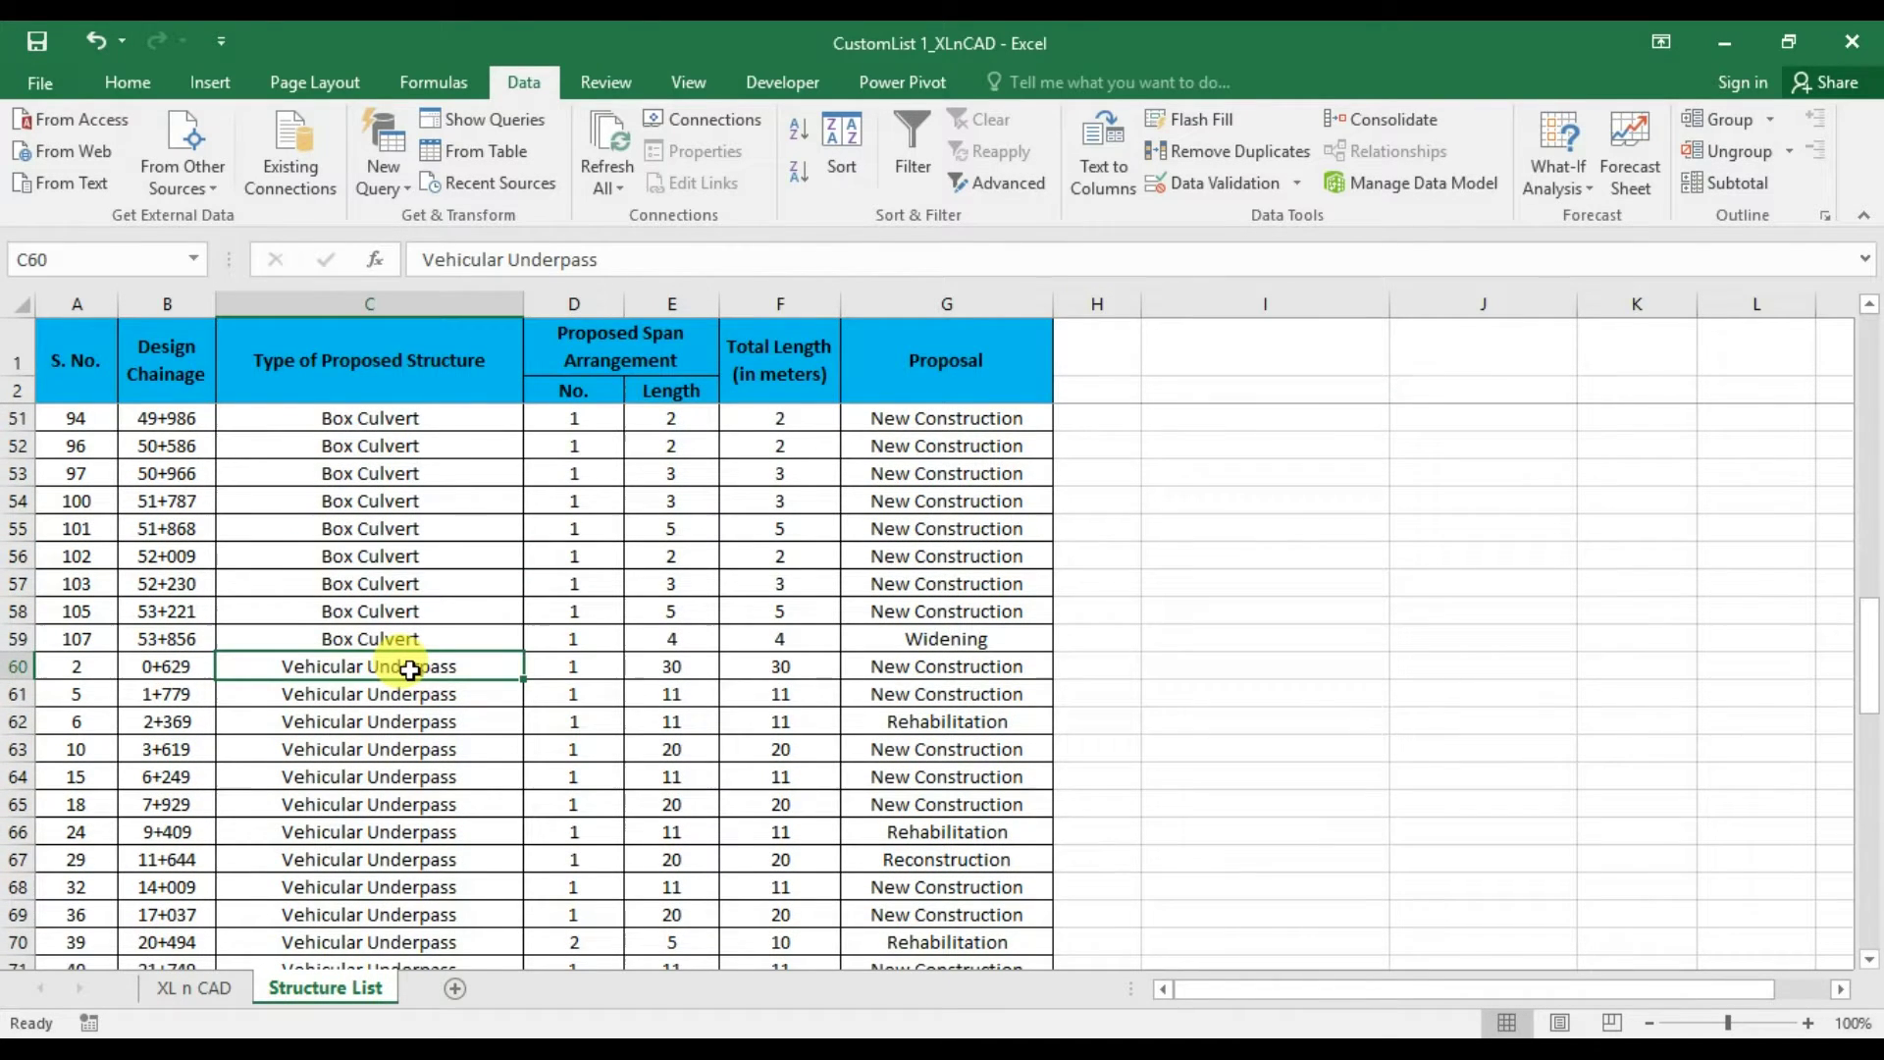
drag(1869, 679, 1843, 785)
scroll(1234, 452, up, 1)
click(1241, 469)
click(399, 791)
drag(1863, 602, 1851, 957)
click(398, 910)
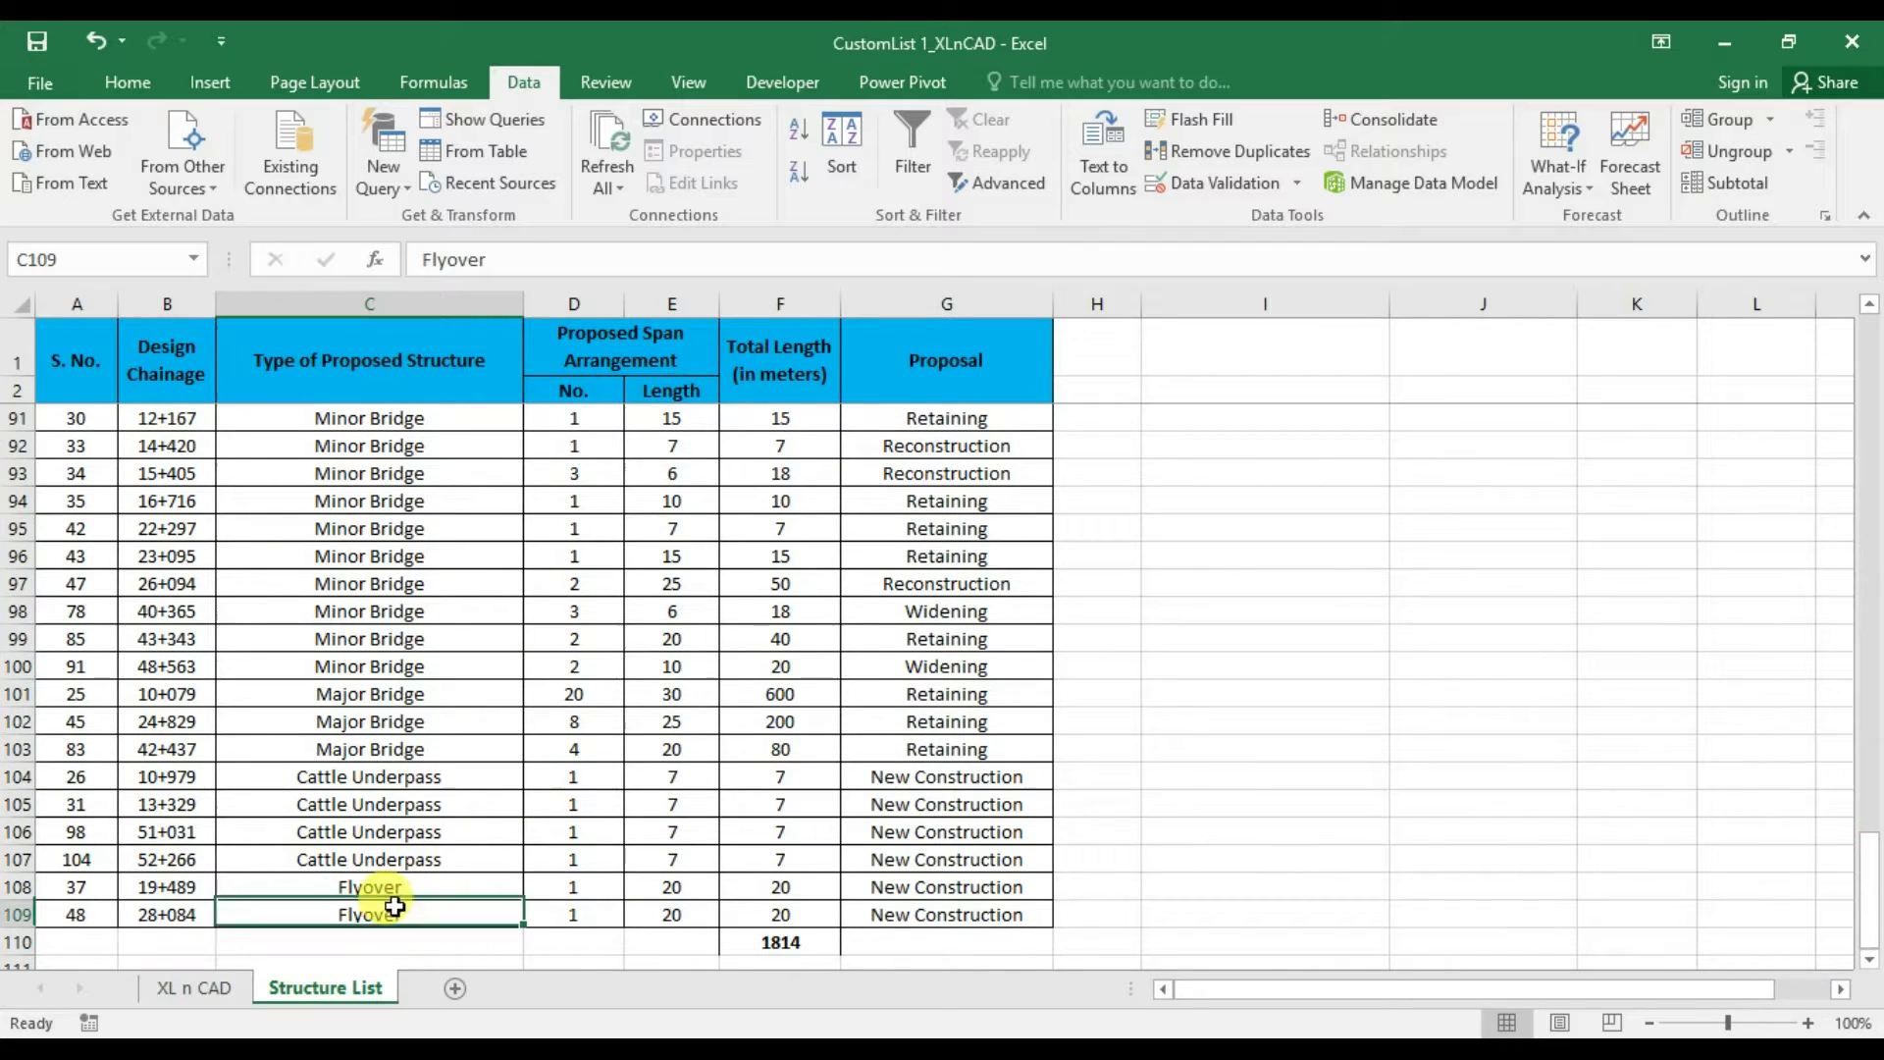
drag(1869, 888, 1869, 324)
click(1331, 612)
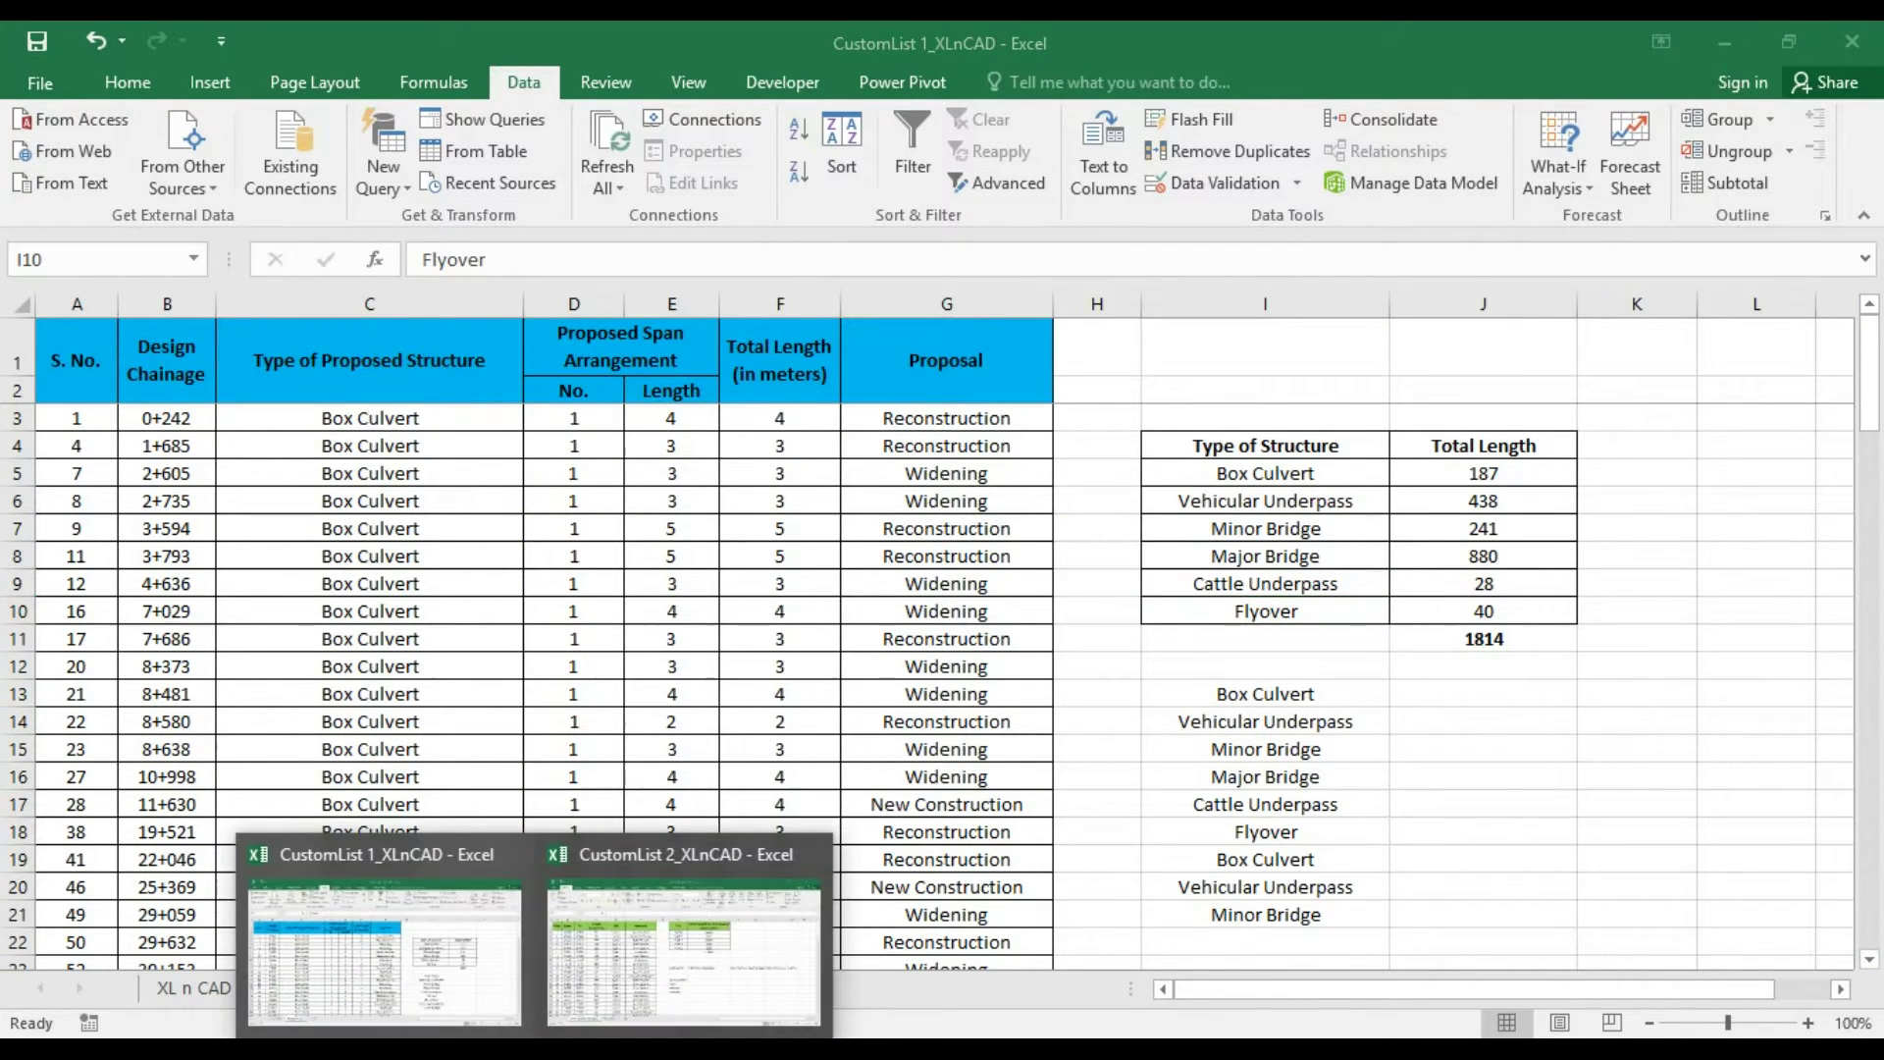
On CustomList 2's XL n CAD sheet, fill B3:B14 upward from December, and widen column B
click(630, 946)
click(398, 993)
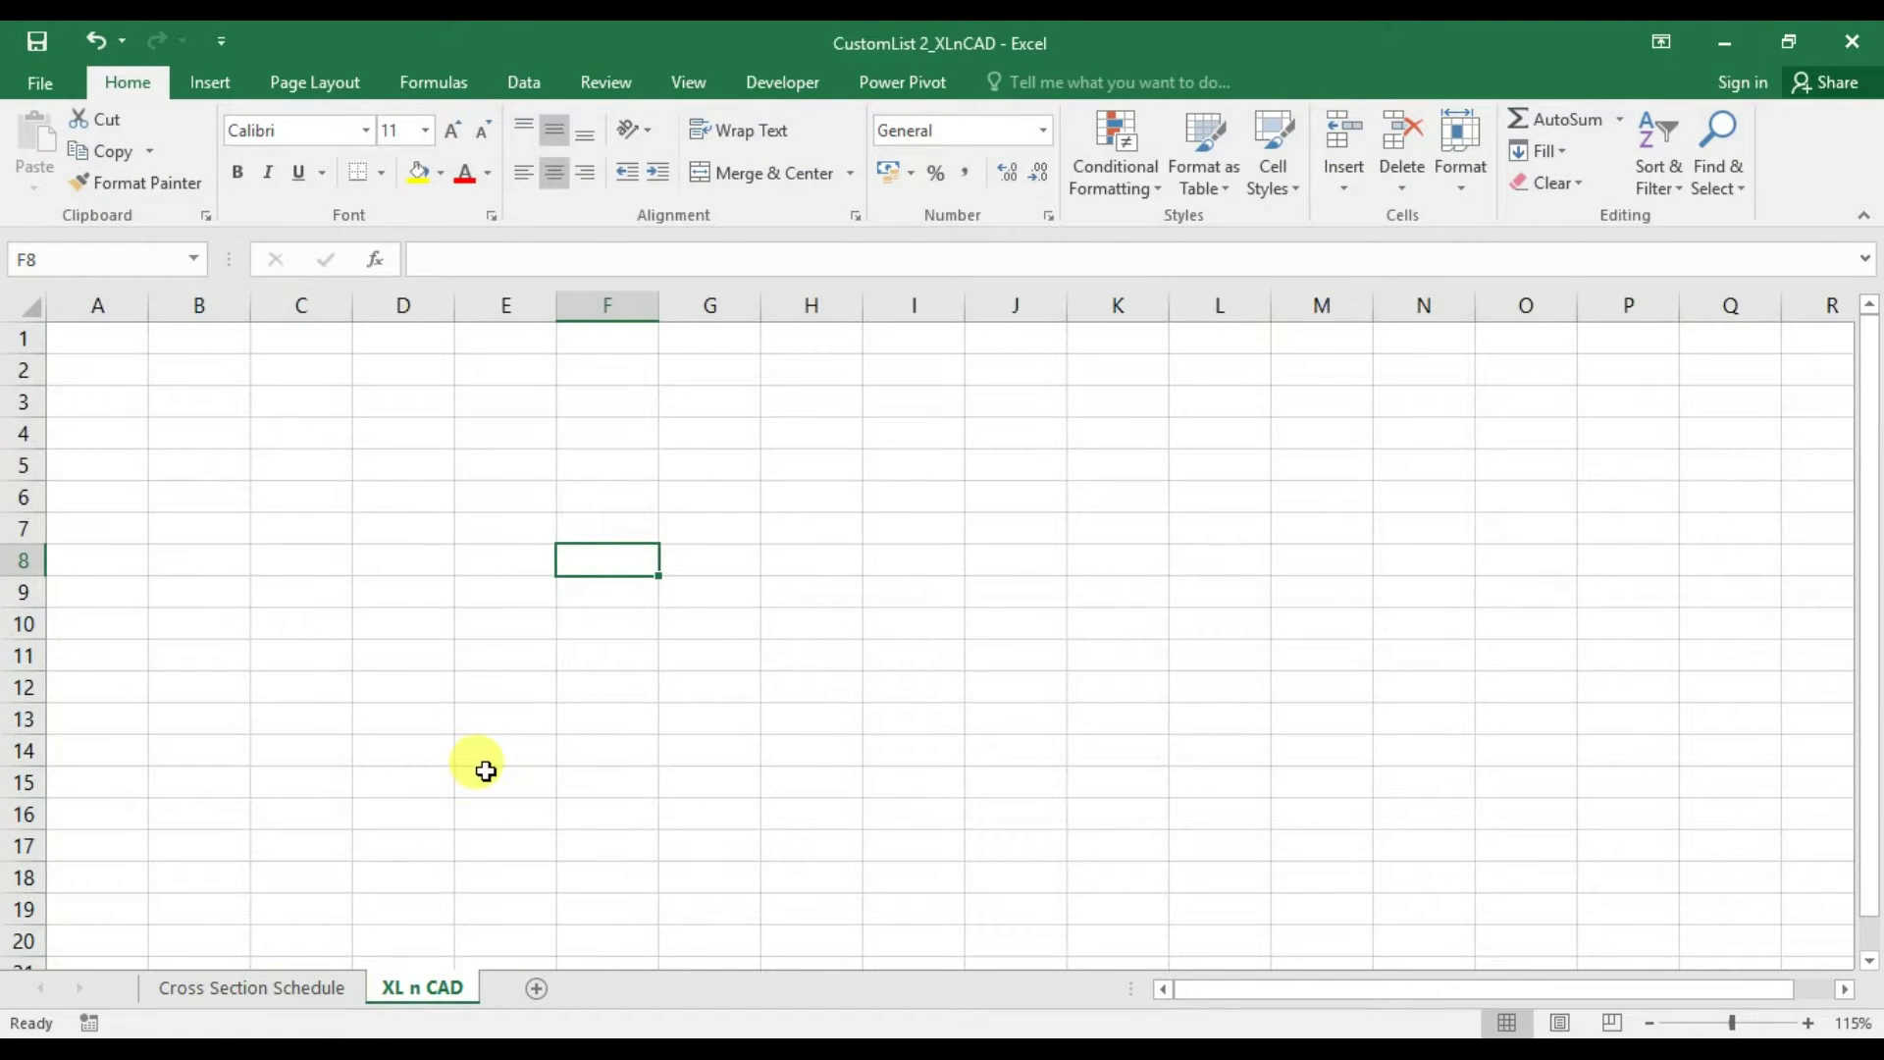
click(227, 753)
text(D)
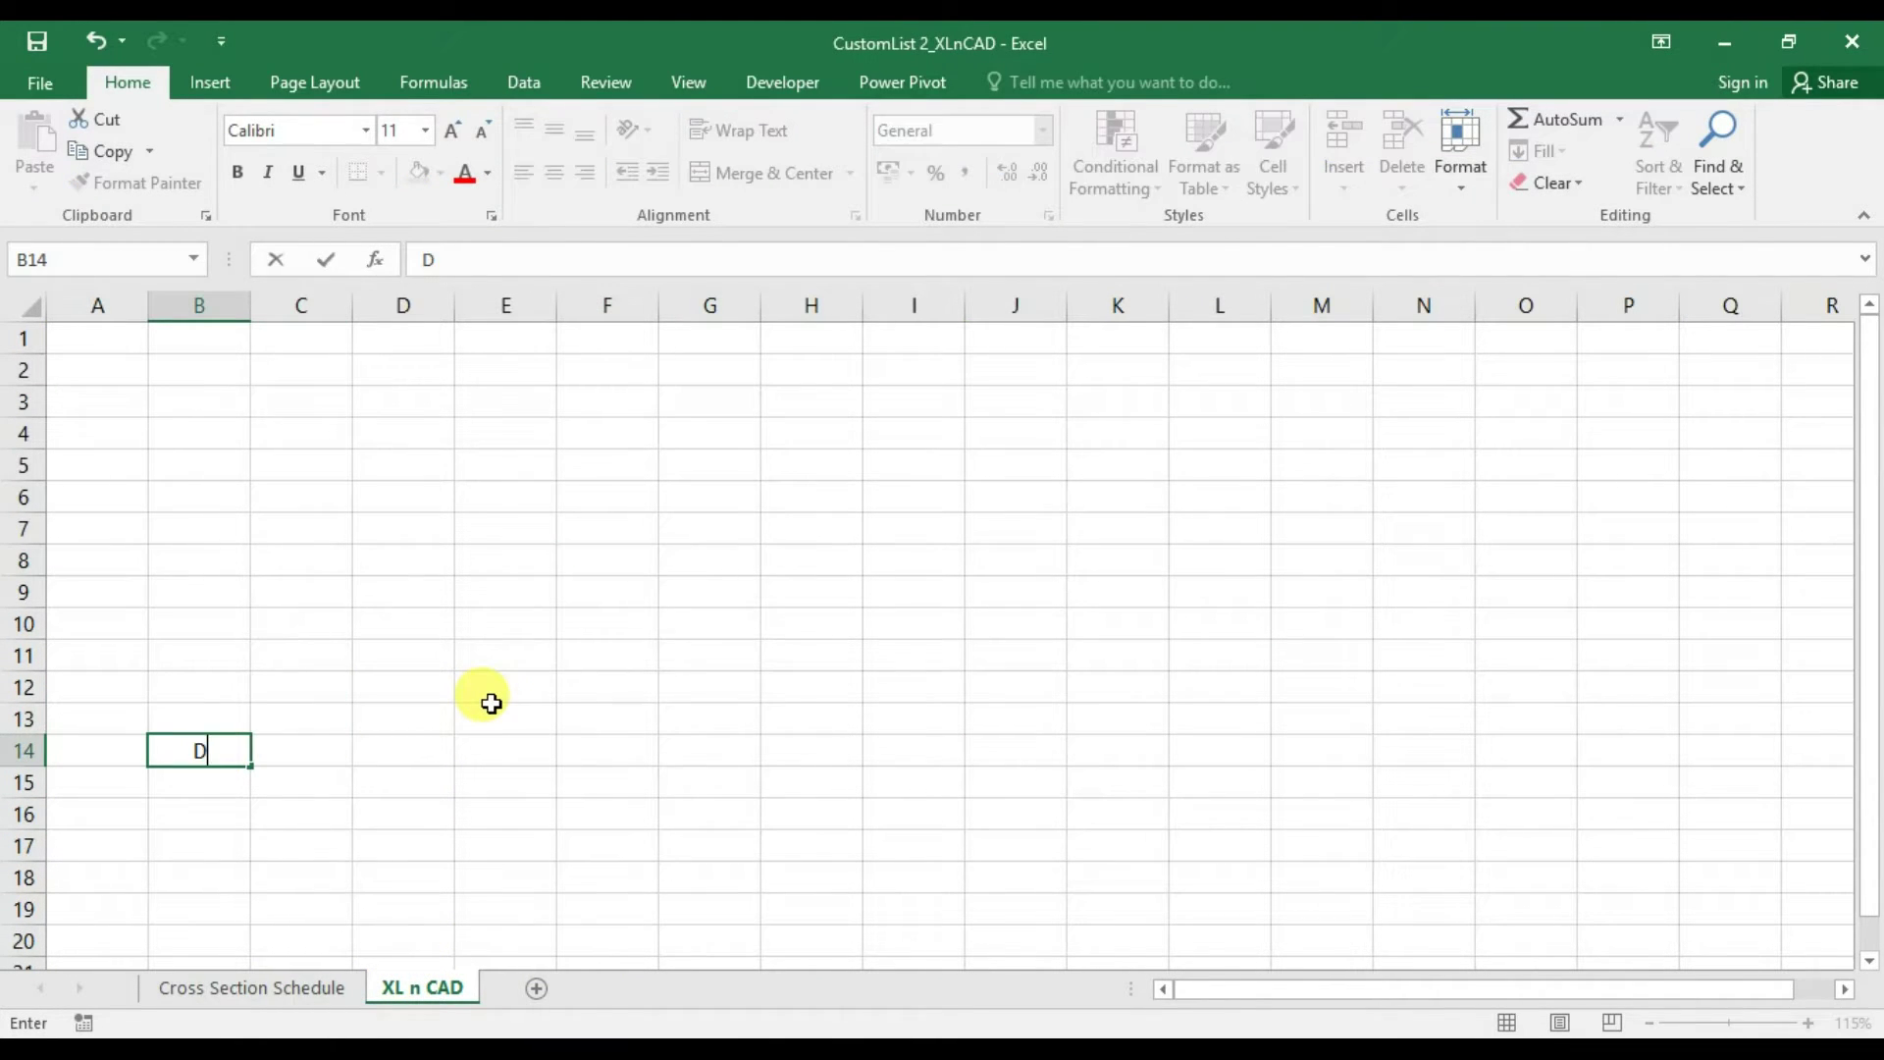
text(ecember)
key(Tab)
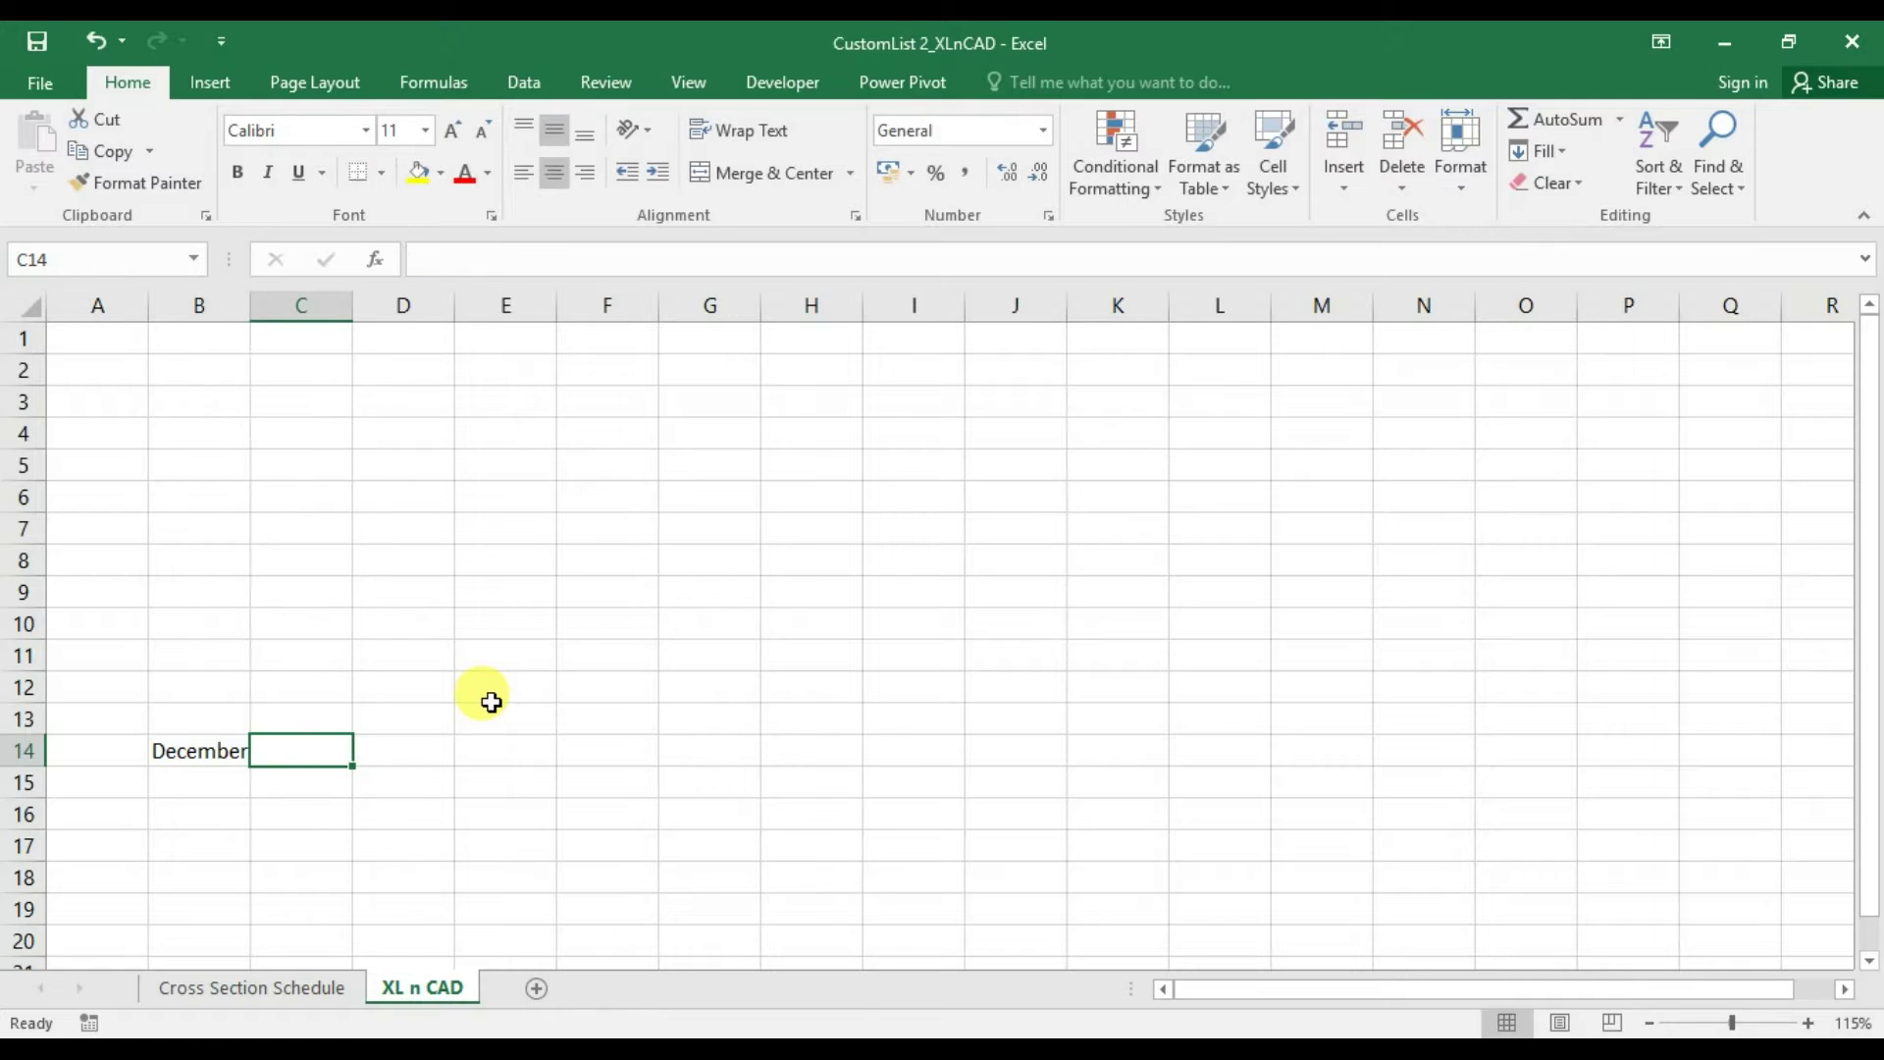
click(250, 757)
drag(252, 766, 235, 390)
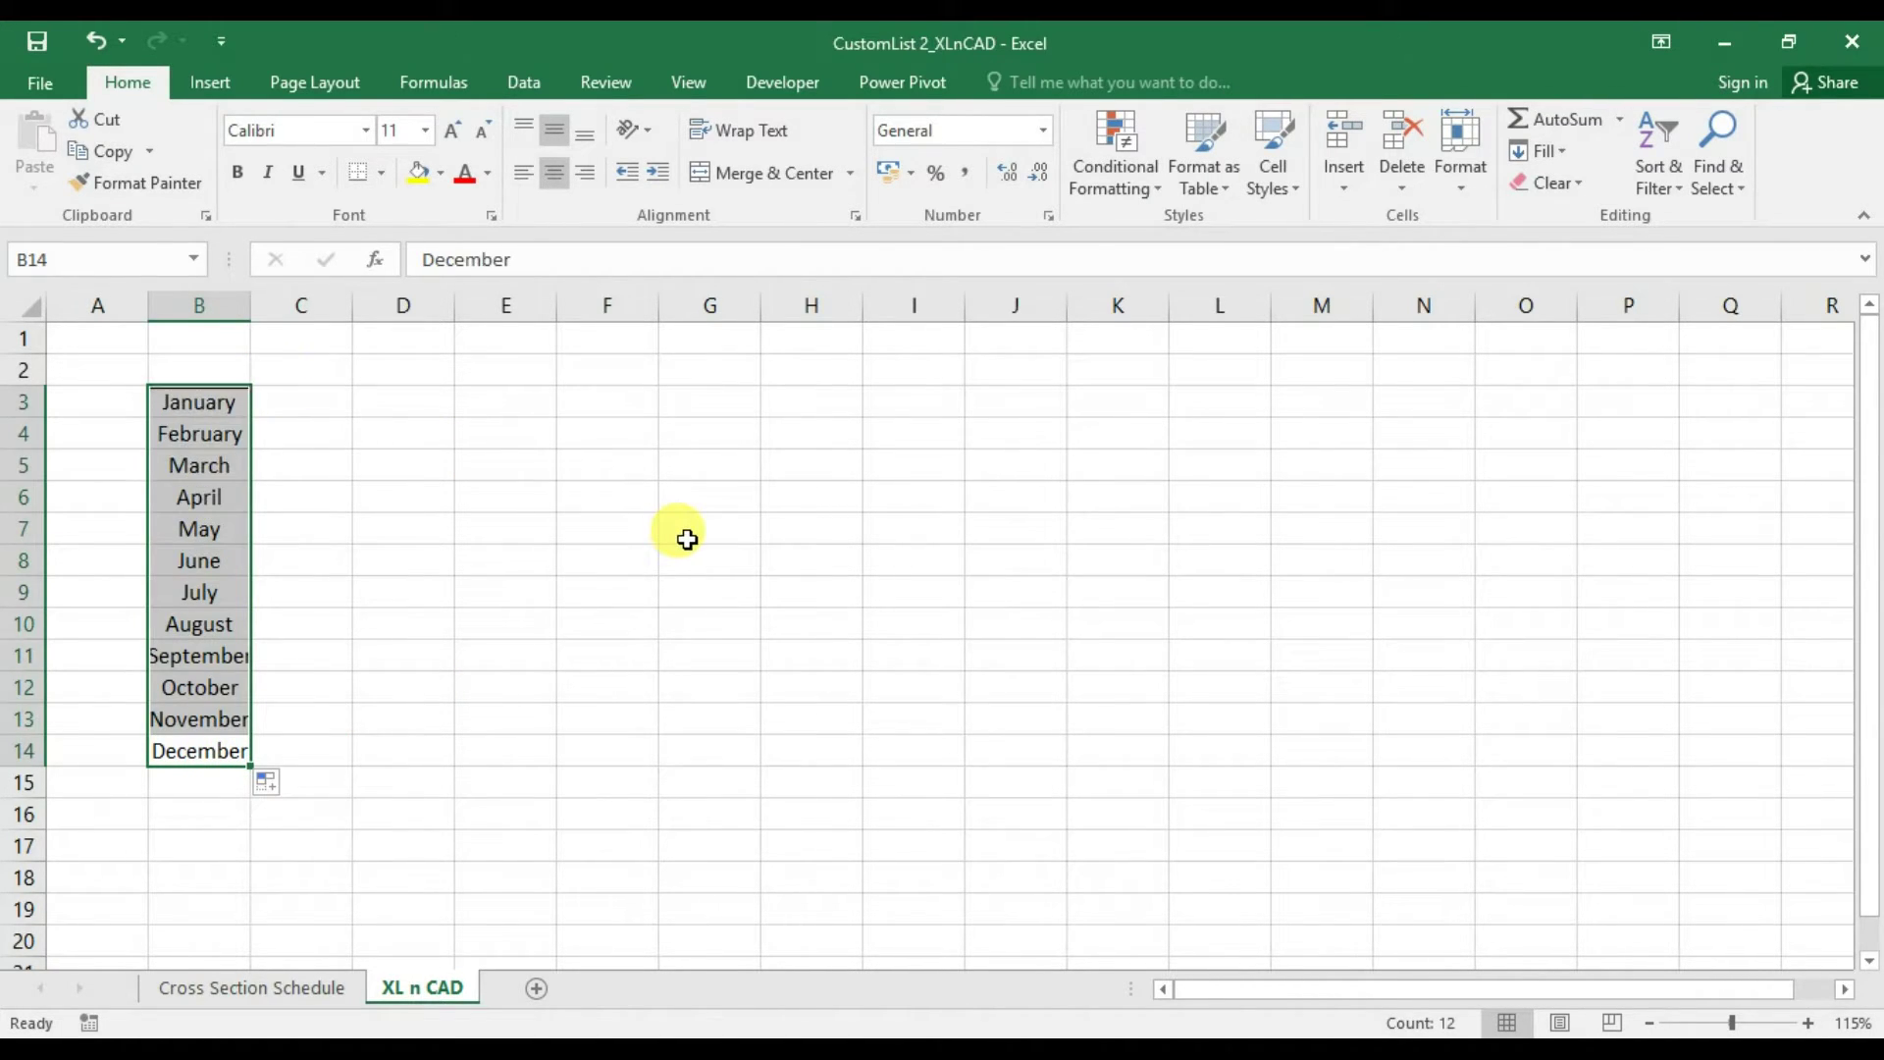
drag(252, 294, 288, 295)
Enter December and November in D3:D4, widen column D, and select the pair
click(431, 404)
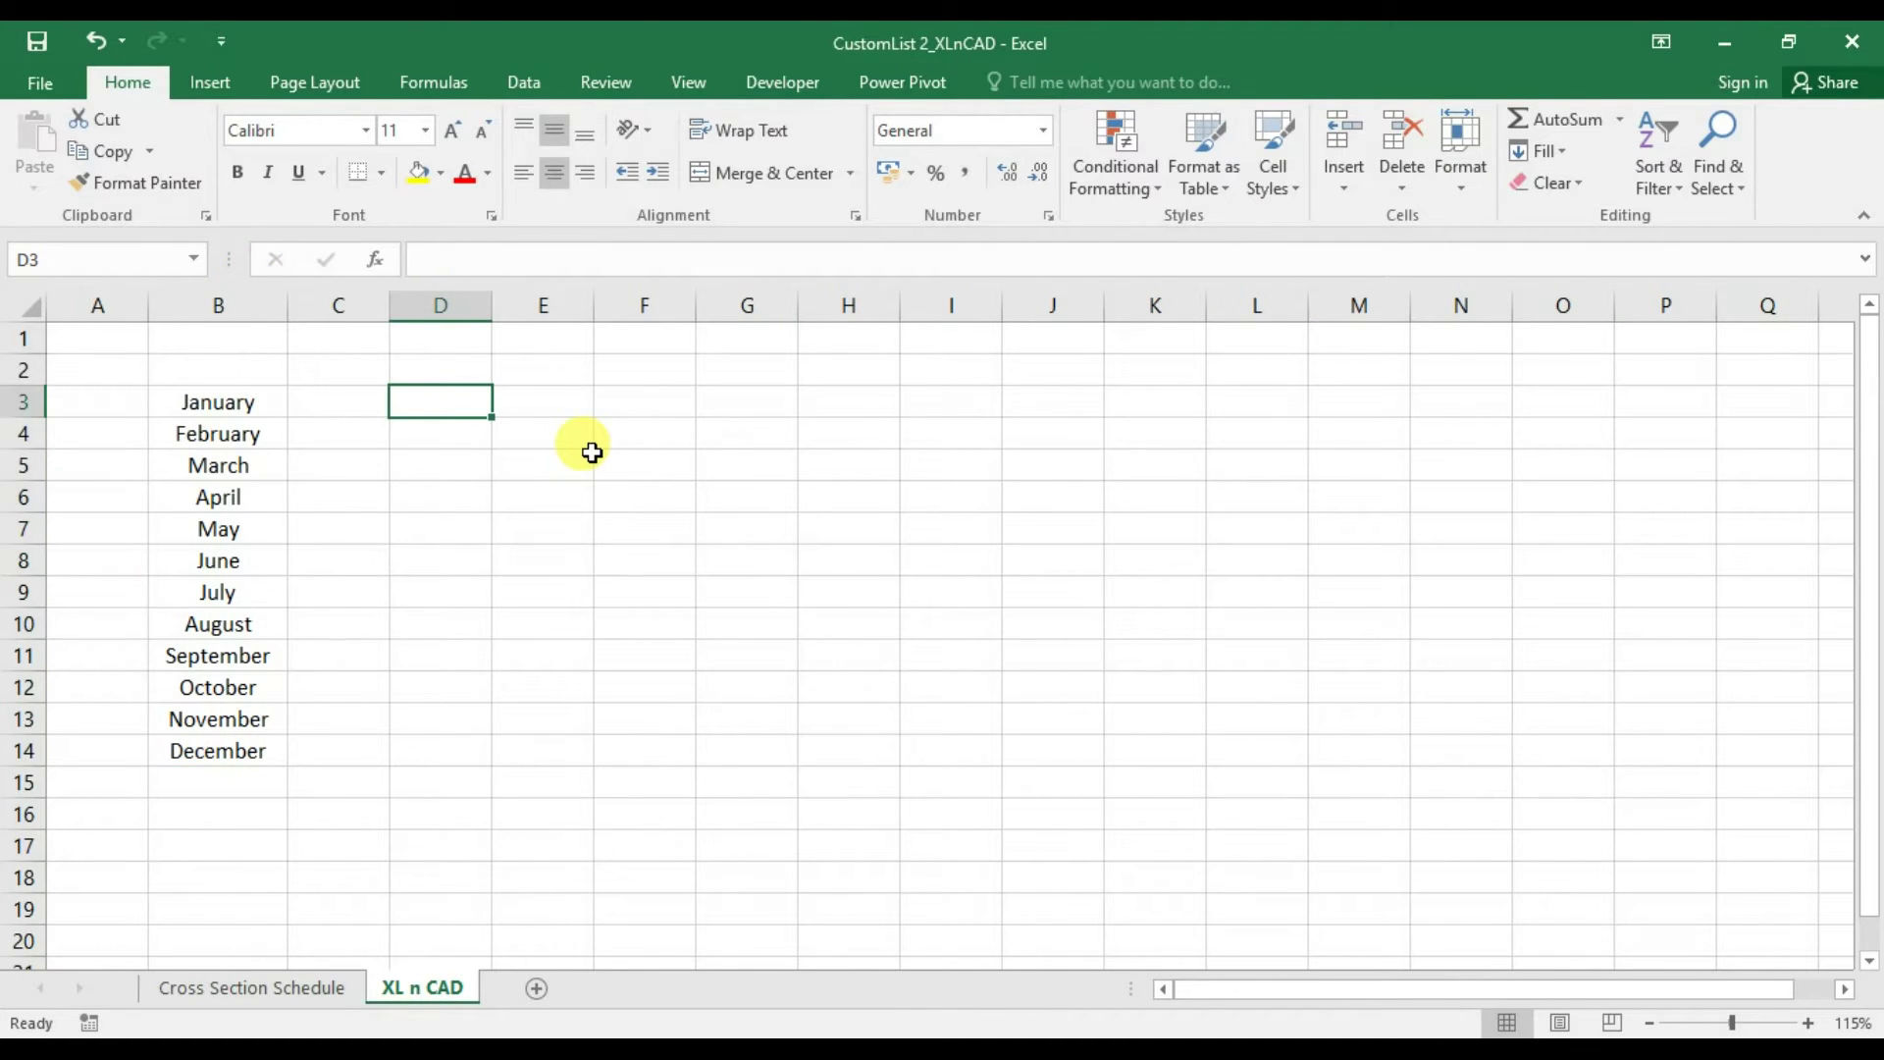
text(December)
key(Return)
text(No)
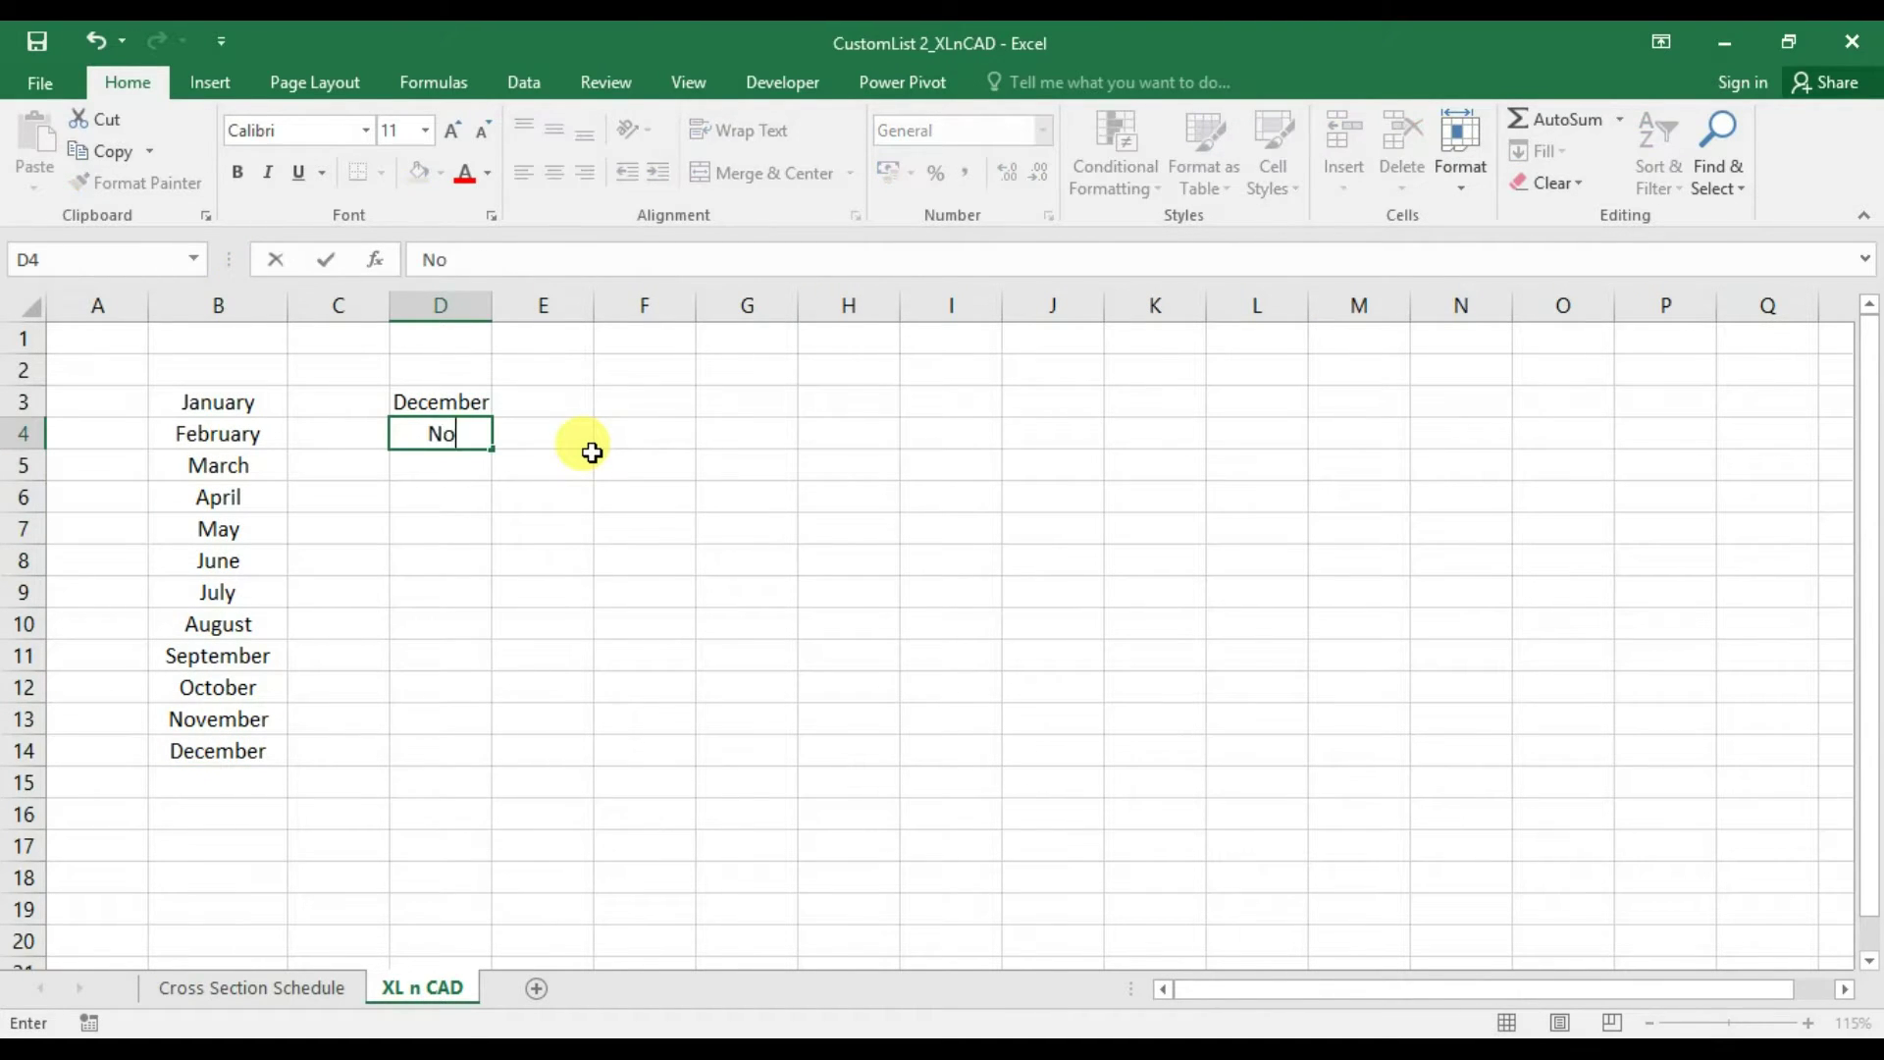
text(vember)
key(Return)
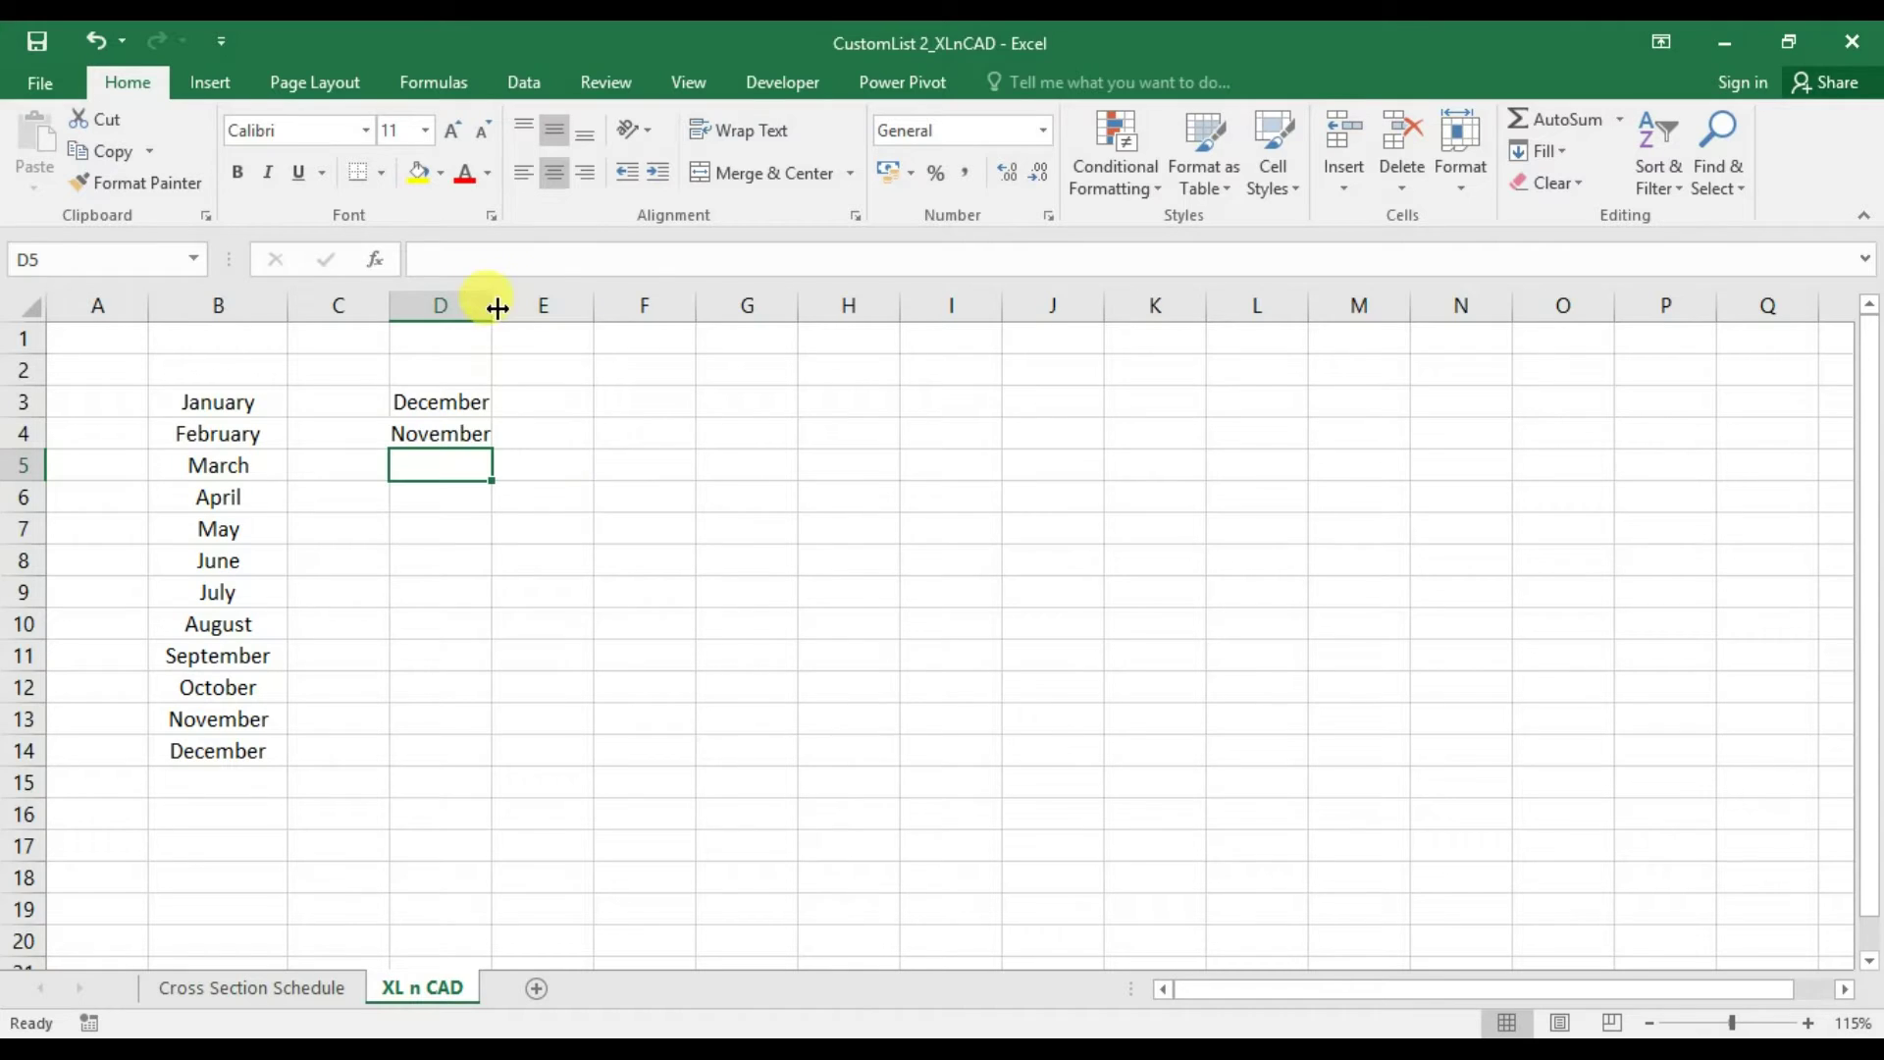
drag(494, 304, 517, 304)
drag(492, 403, 512, 766)
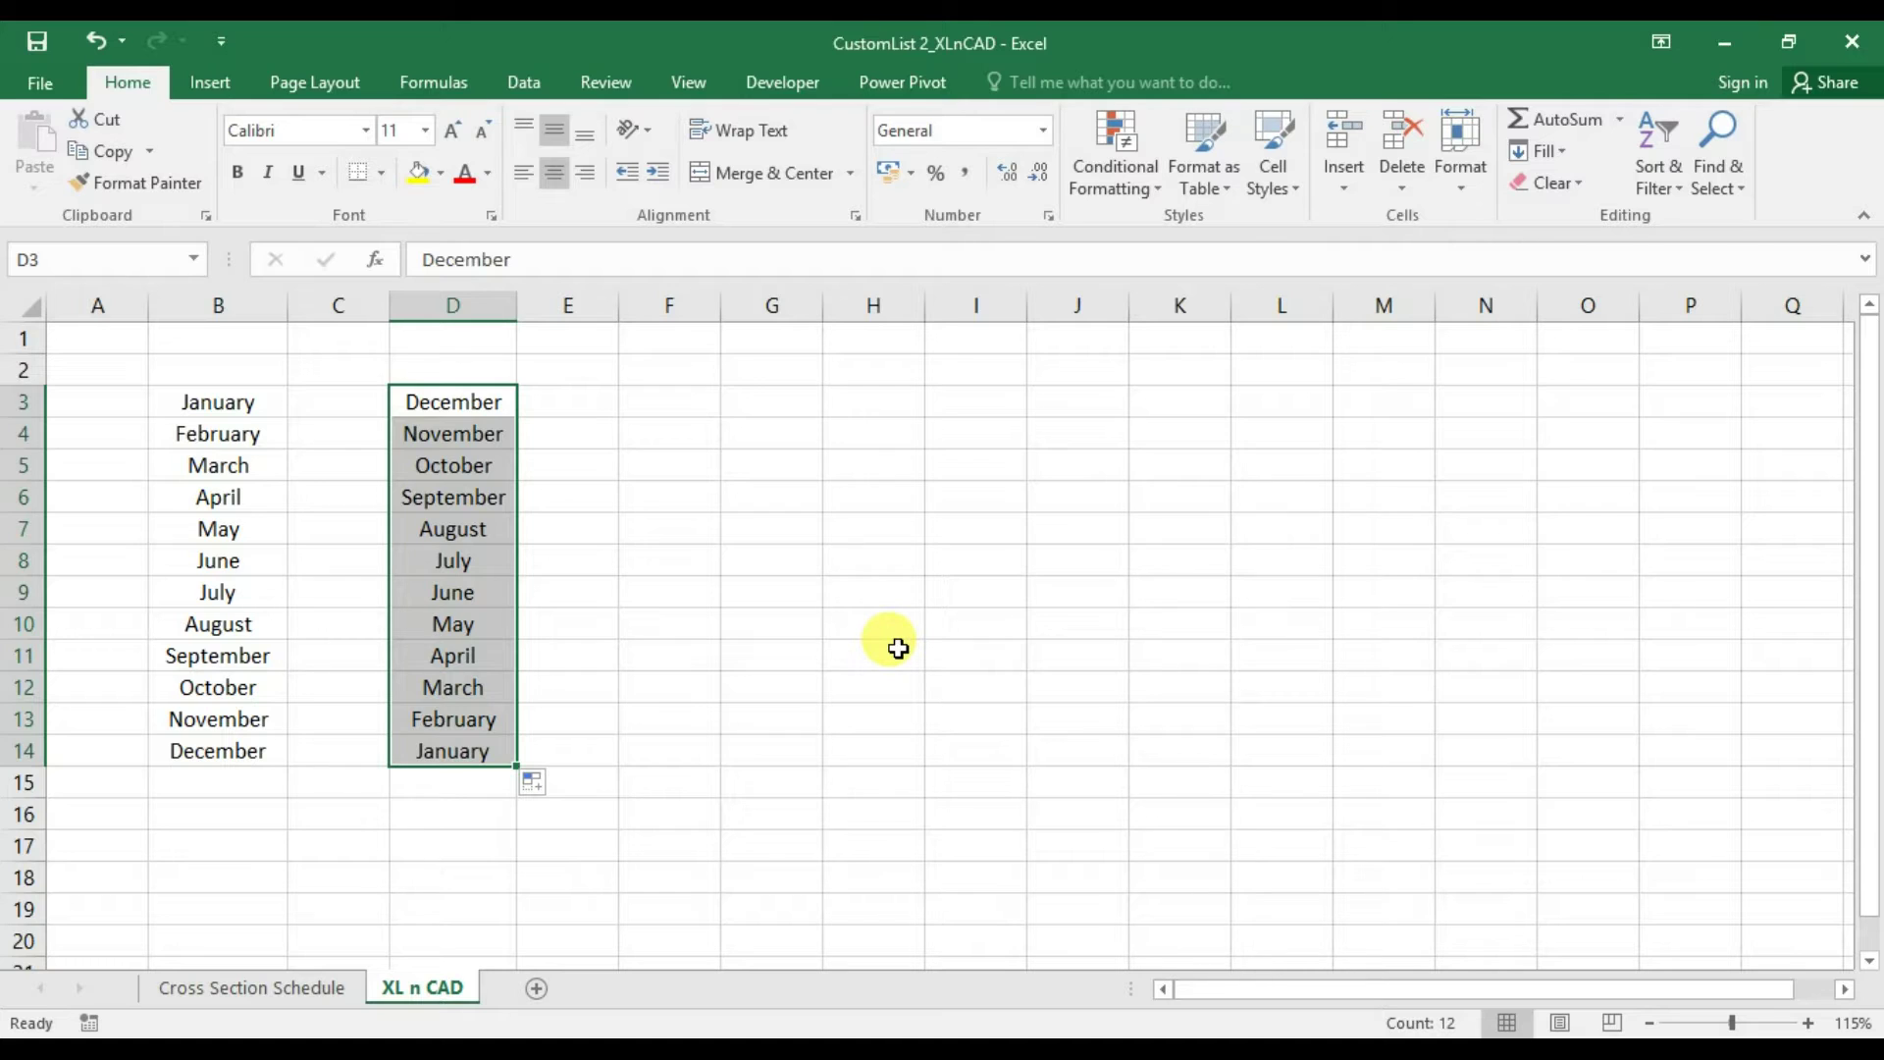
Fill F3:F14 with alternate months from January and March, widening column F
click(662, 402)
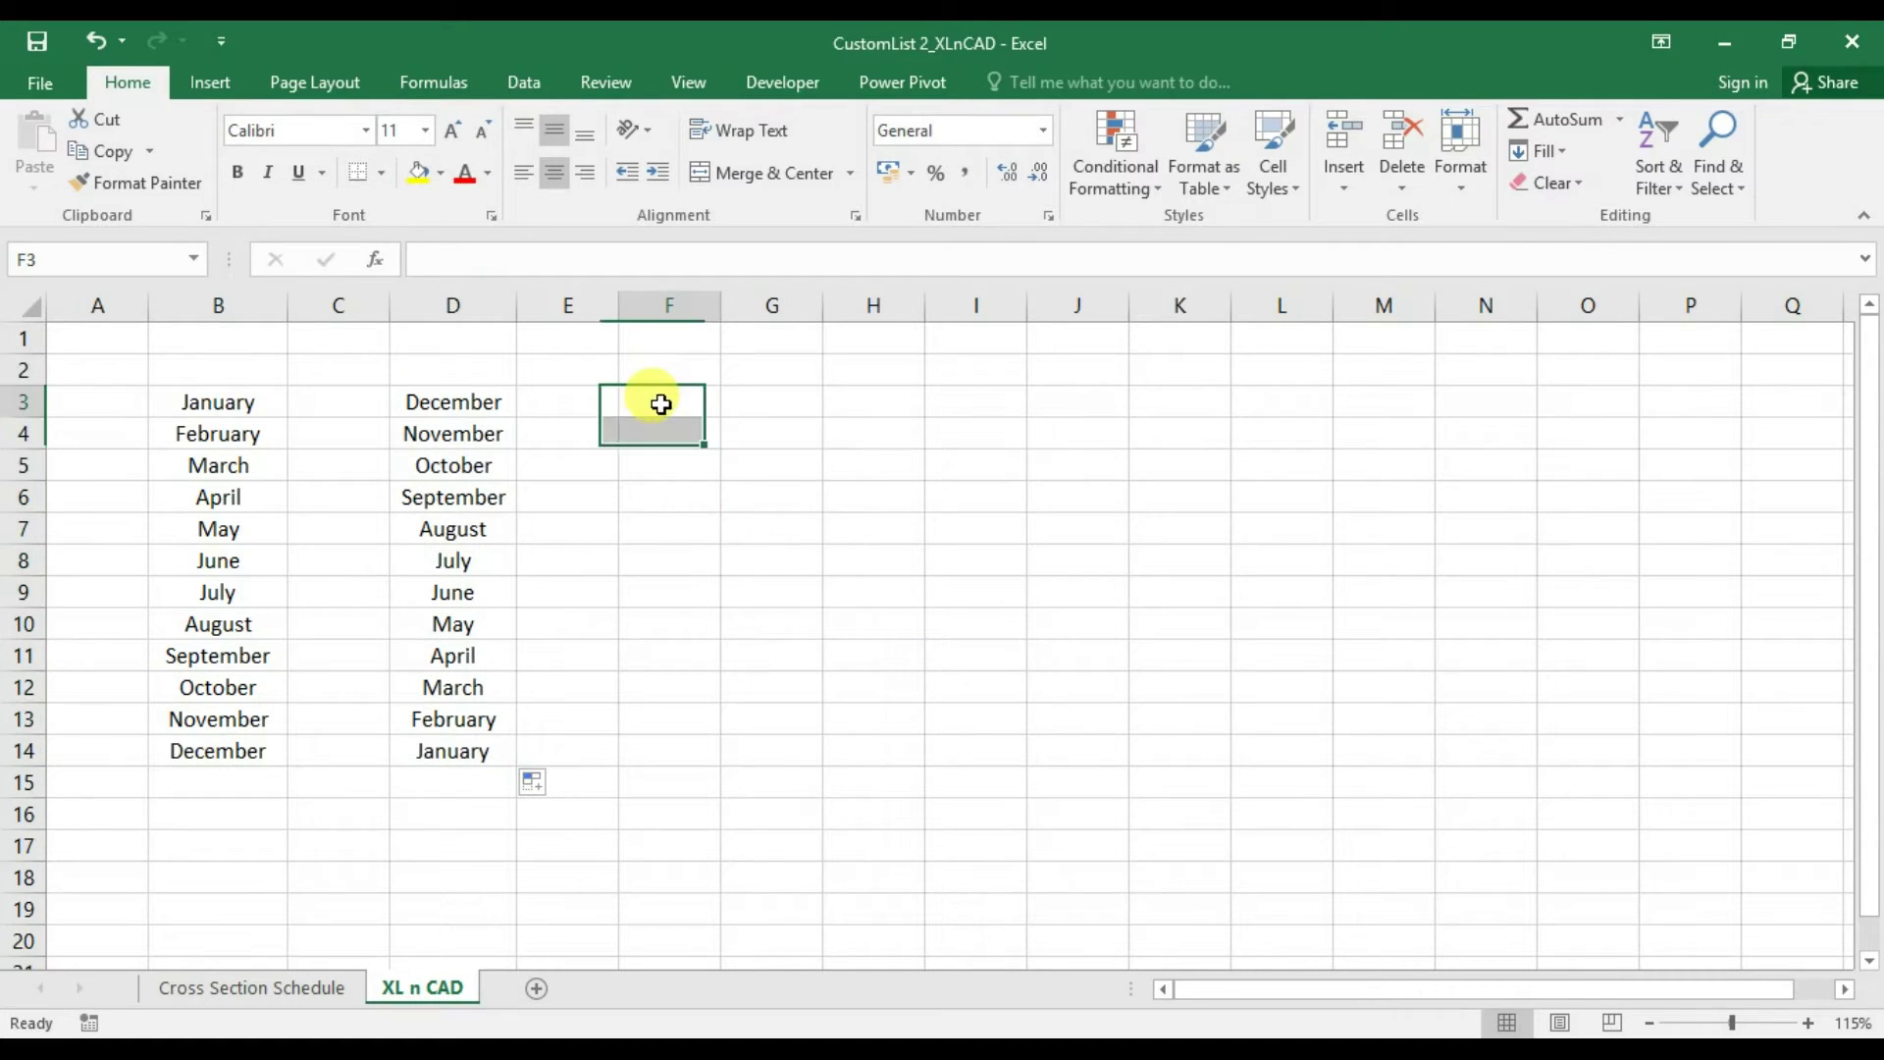
text(January)
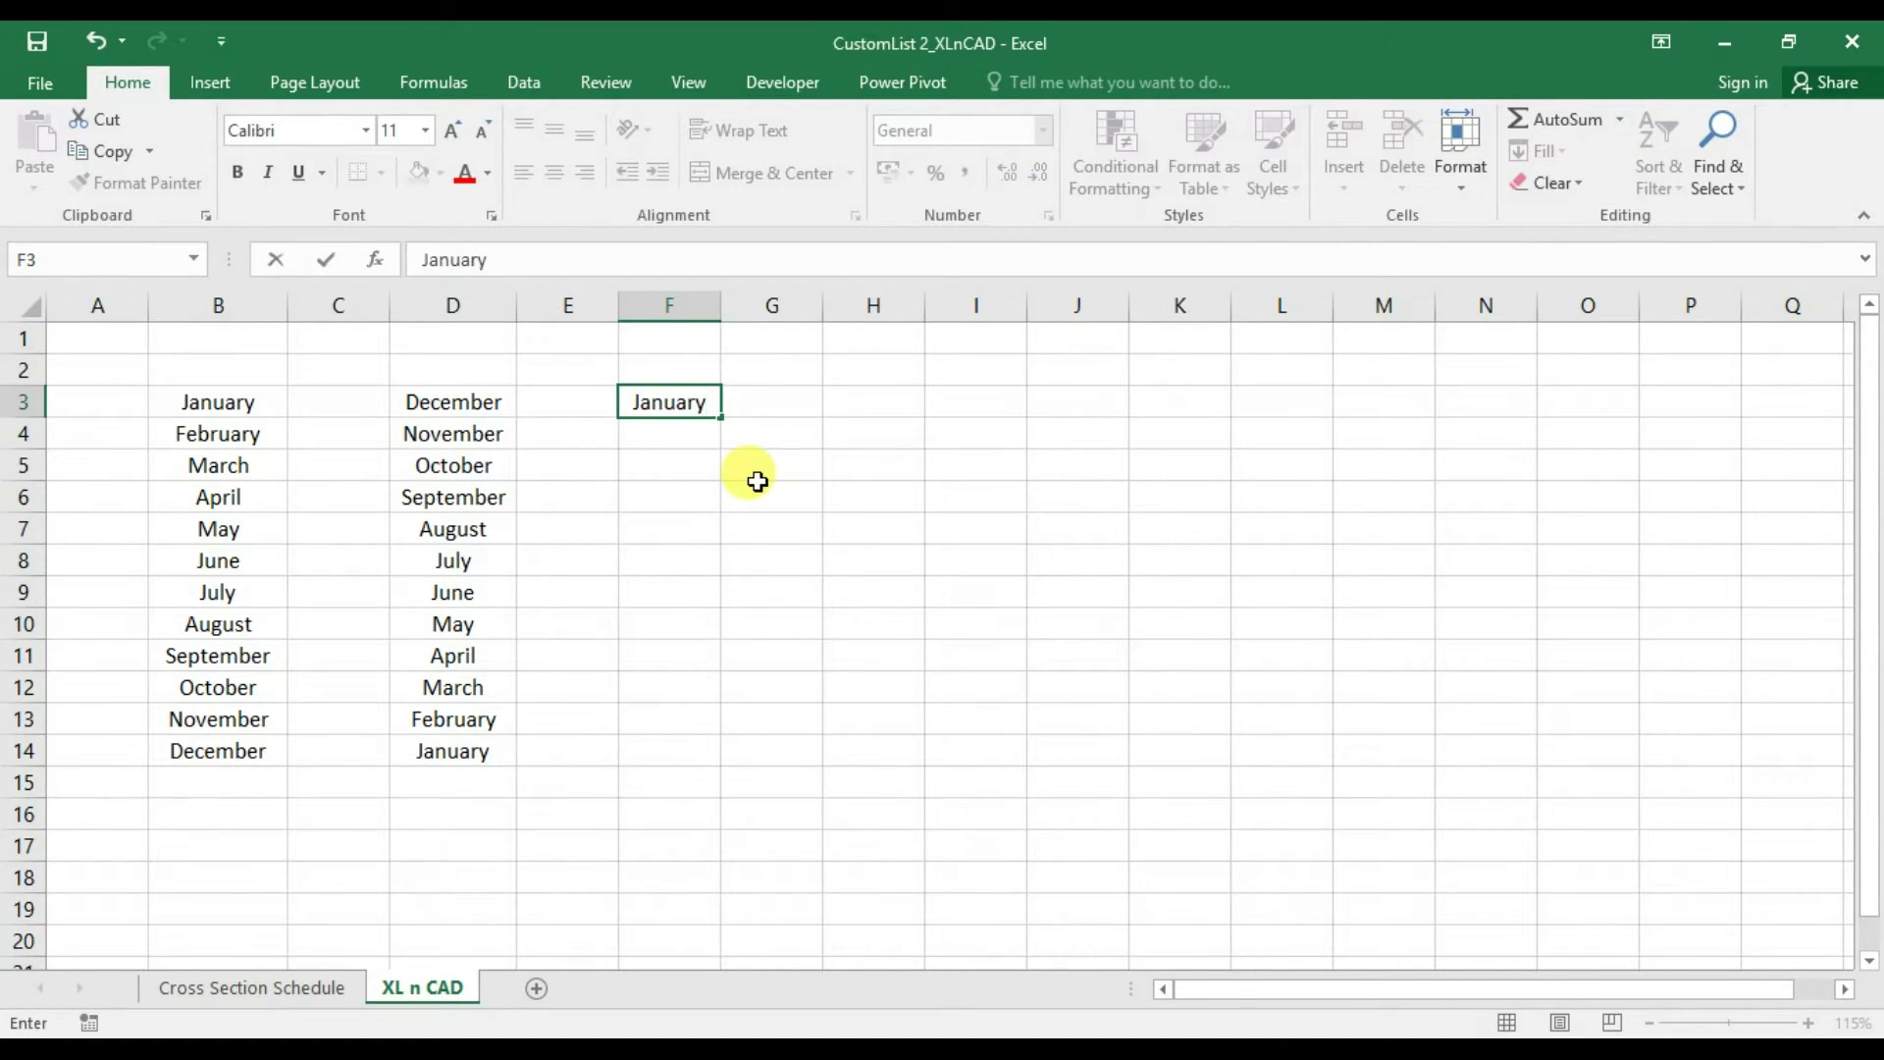
key(Return)
text(March)
key(Return)
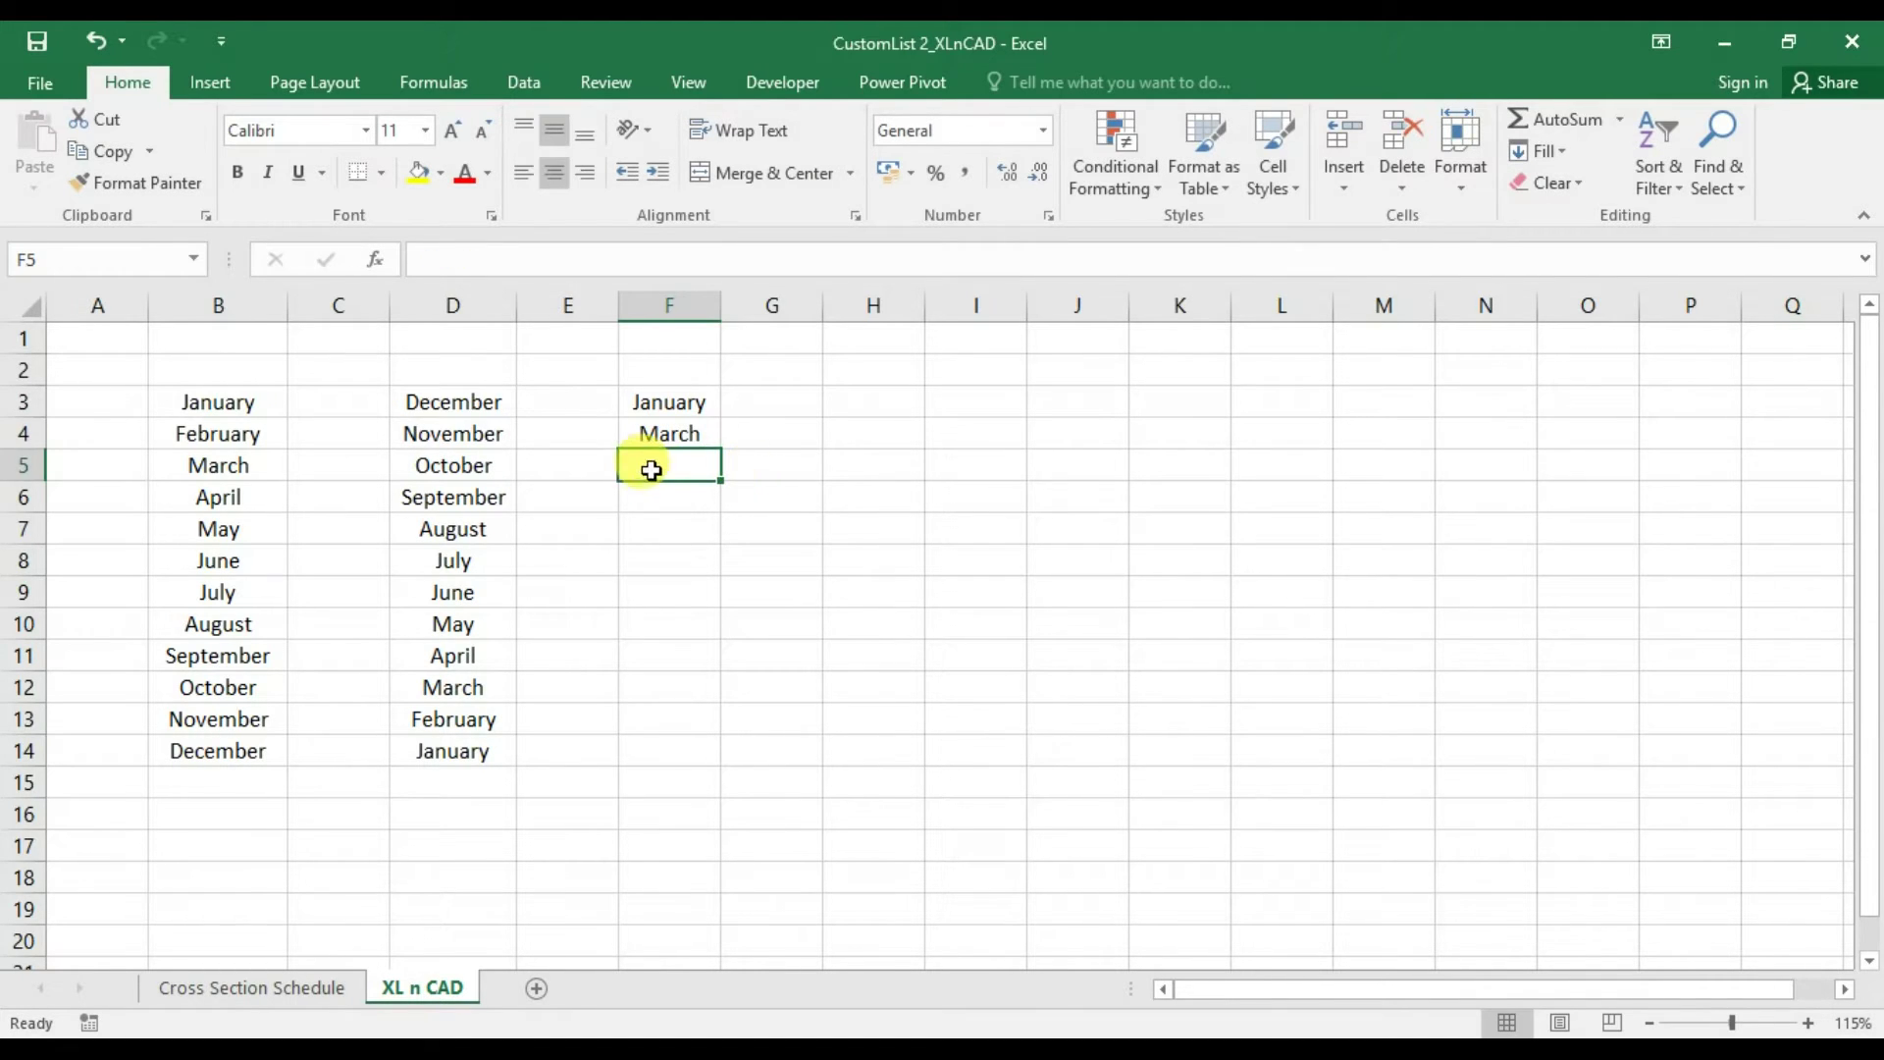
drag(671, 402, 736, 775)
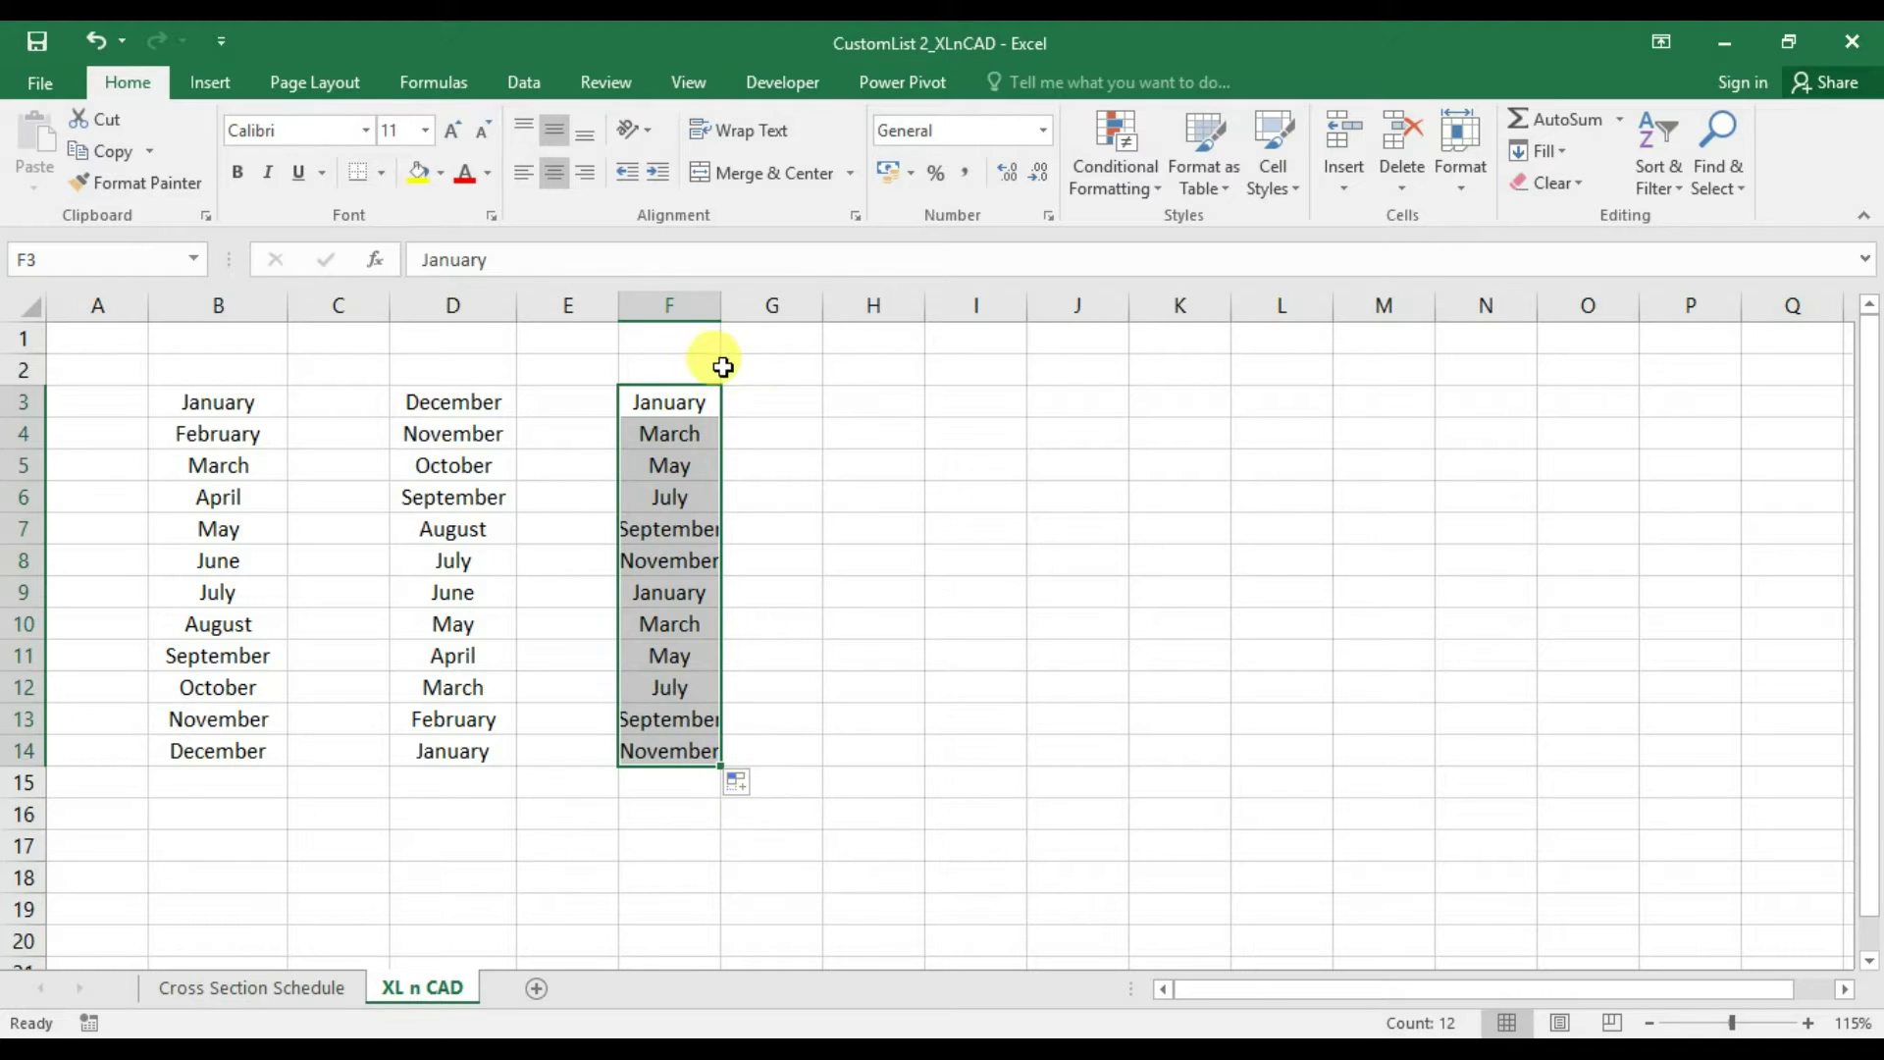
drag(722, 308, 768, 315)
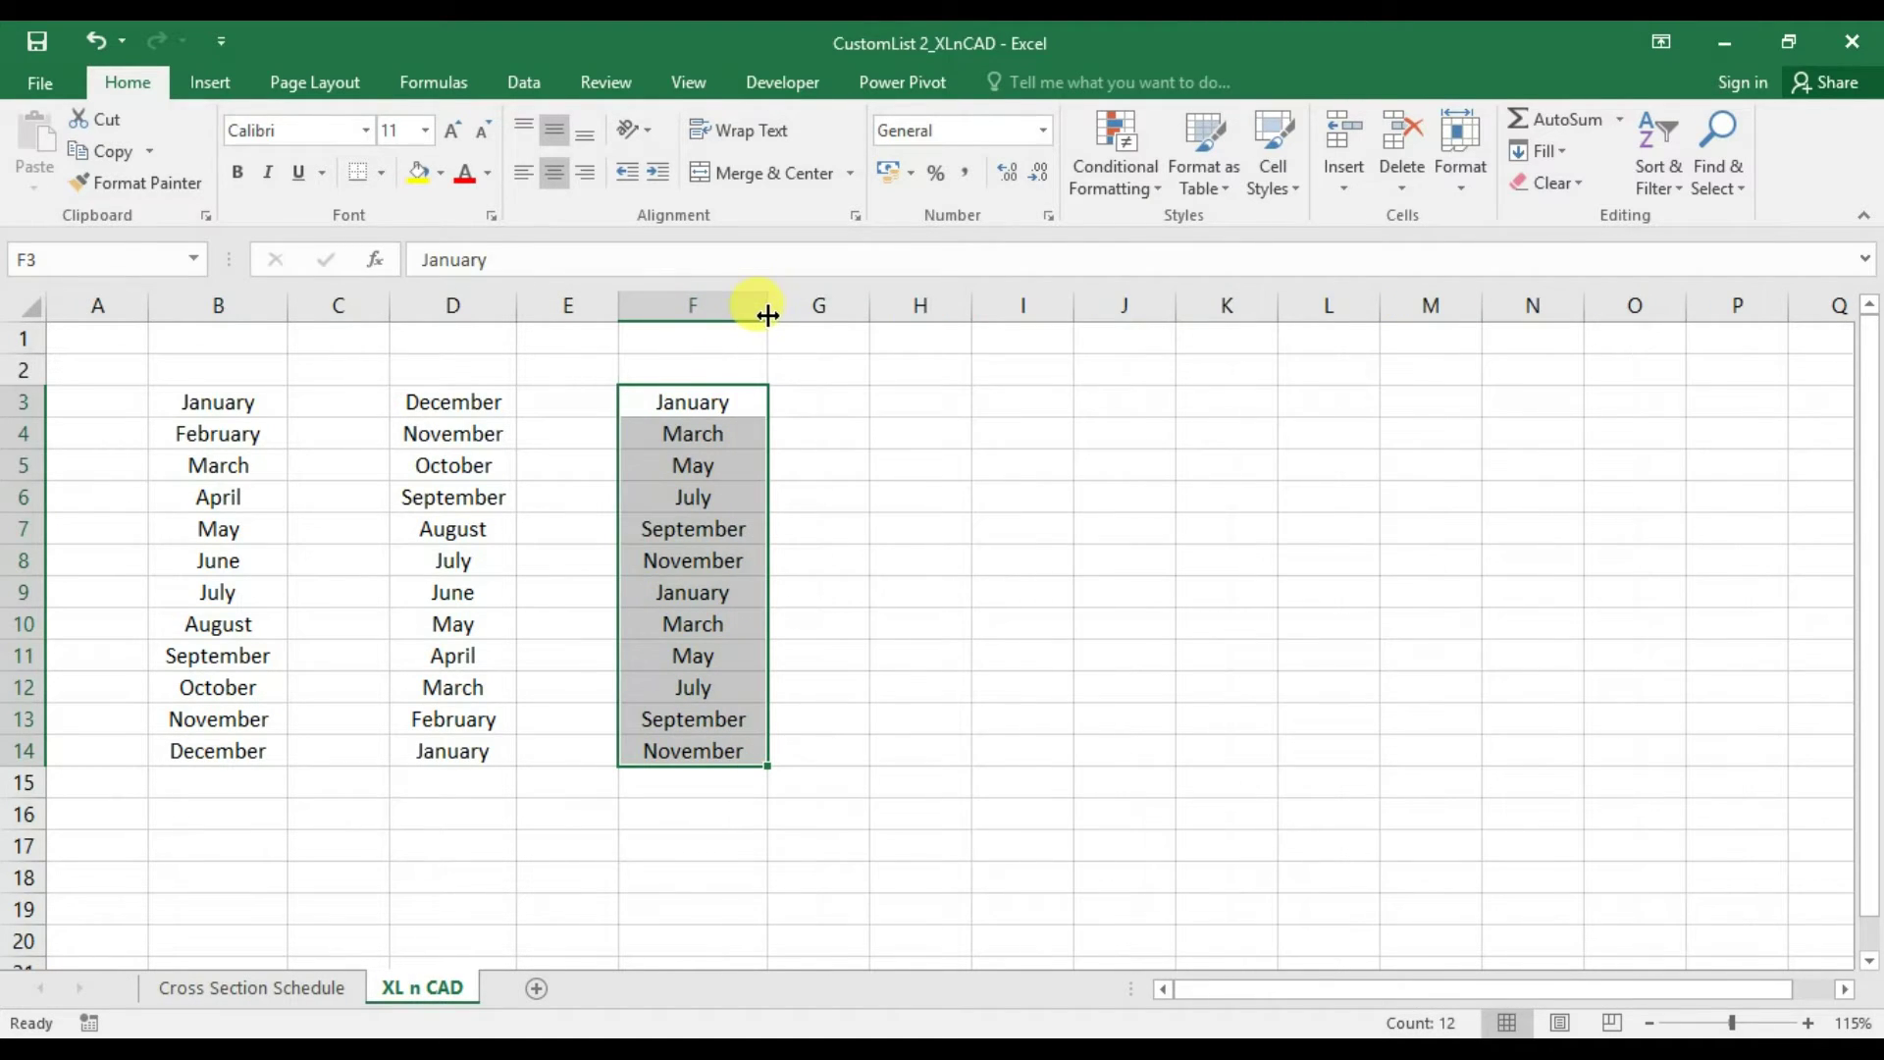
drag(728, 406, 732, 529)
drag(732, 592, 732, 687)
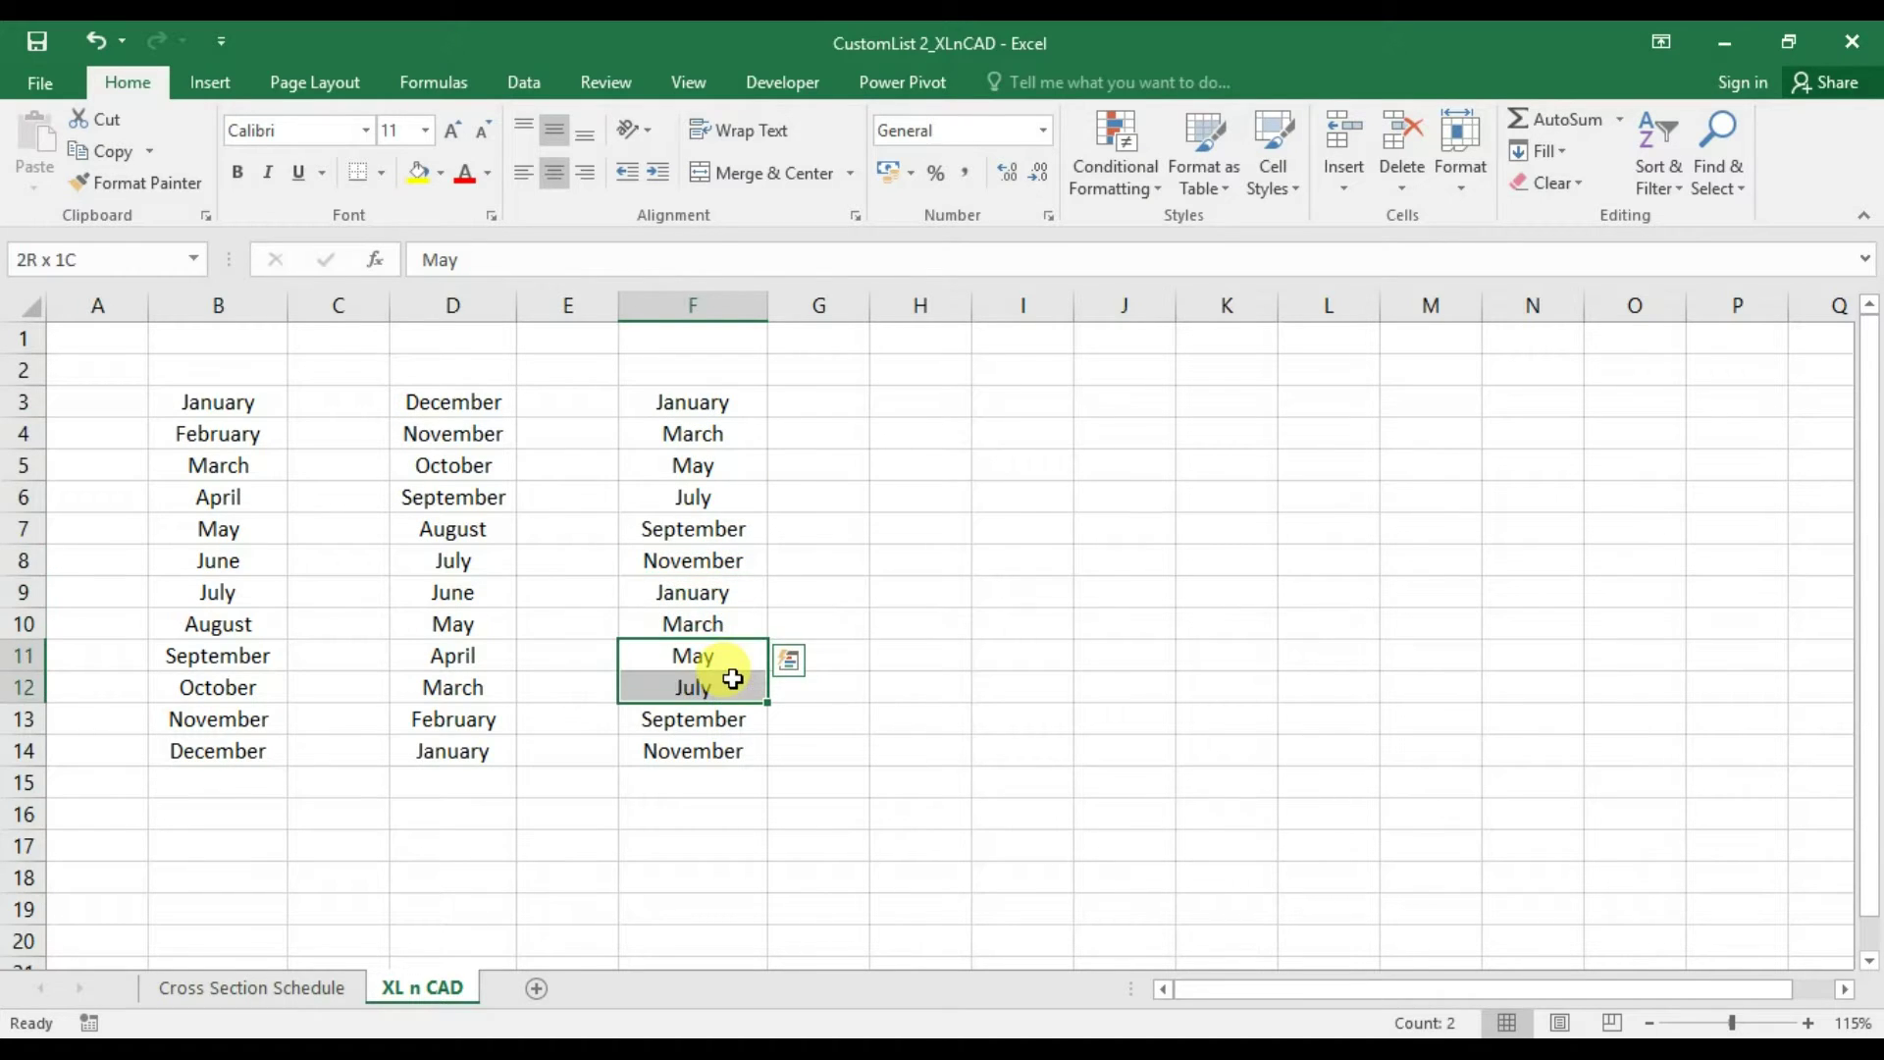
Fill G3:G14 with alternate months starting from February and April
drag(870, 306, 917, 308)
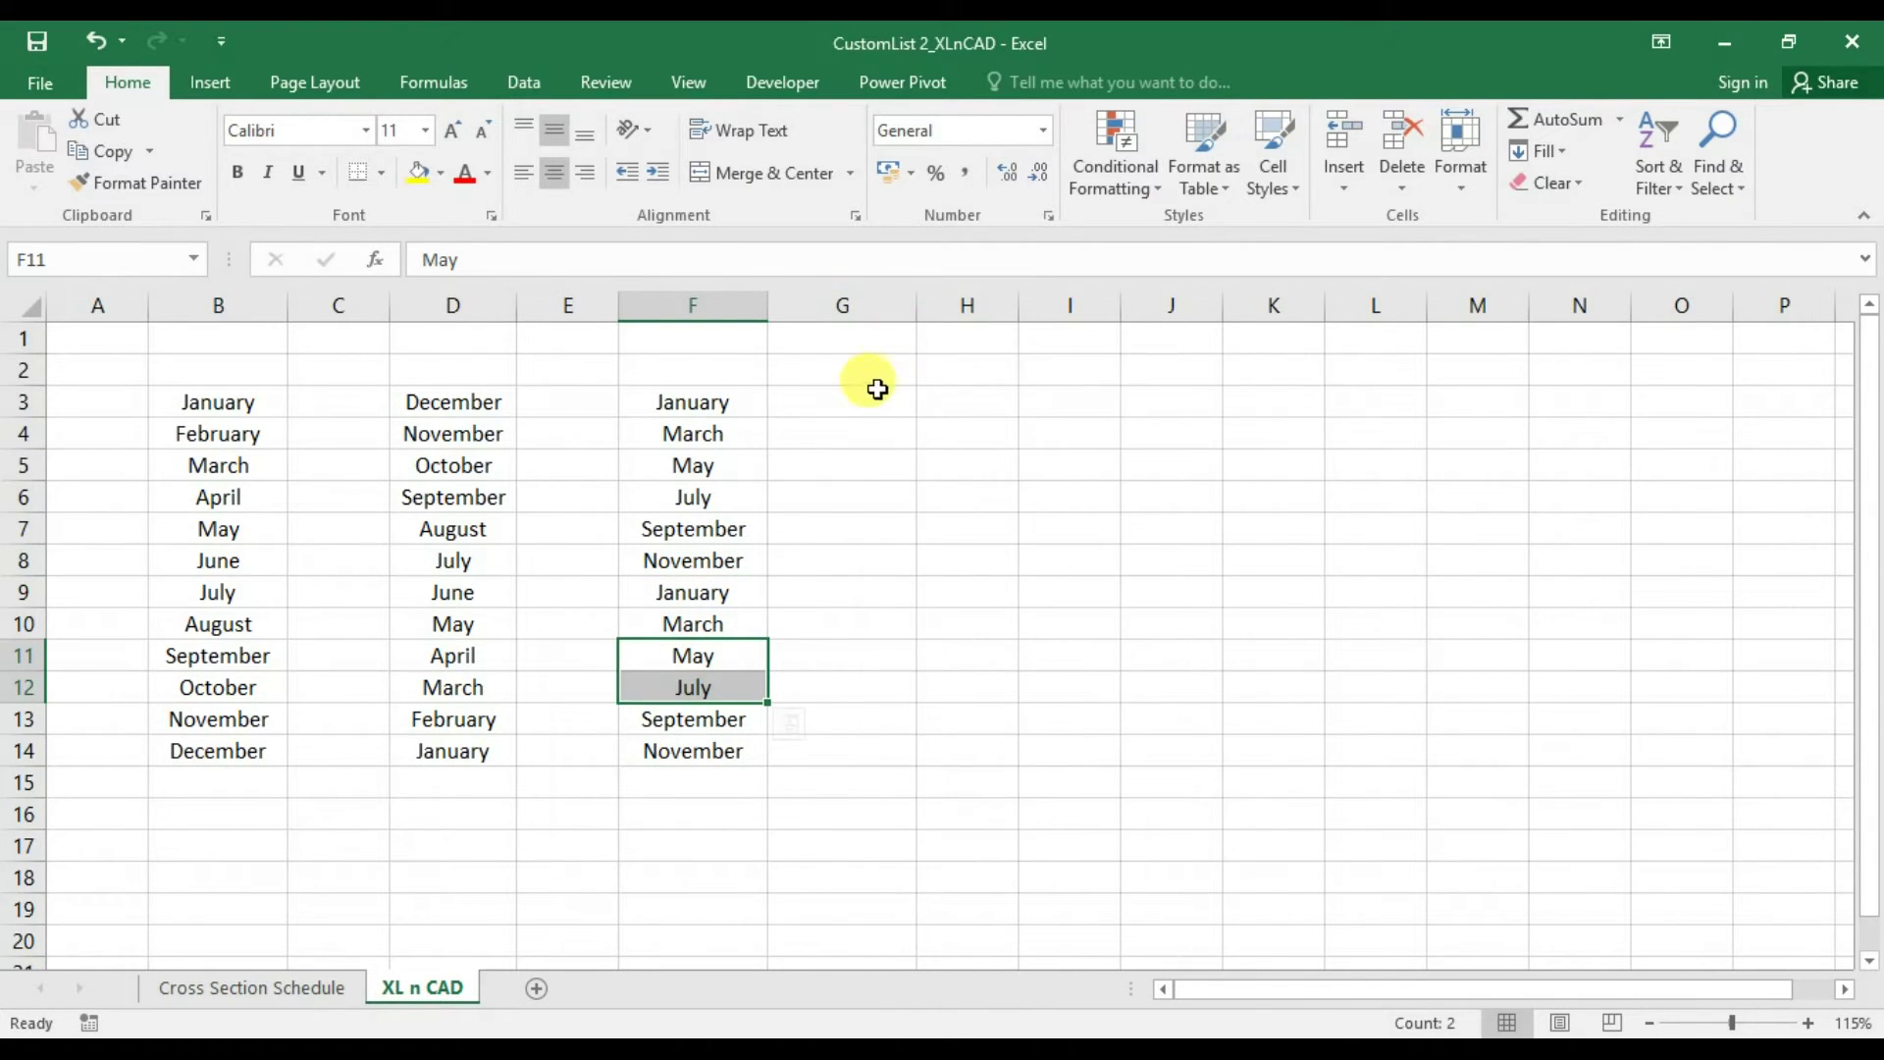
click(874, 402)
text(Feb)
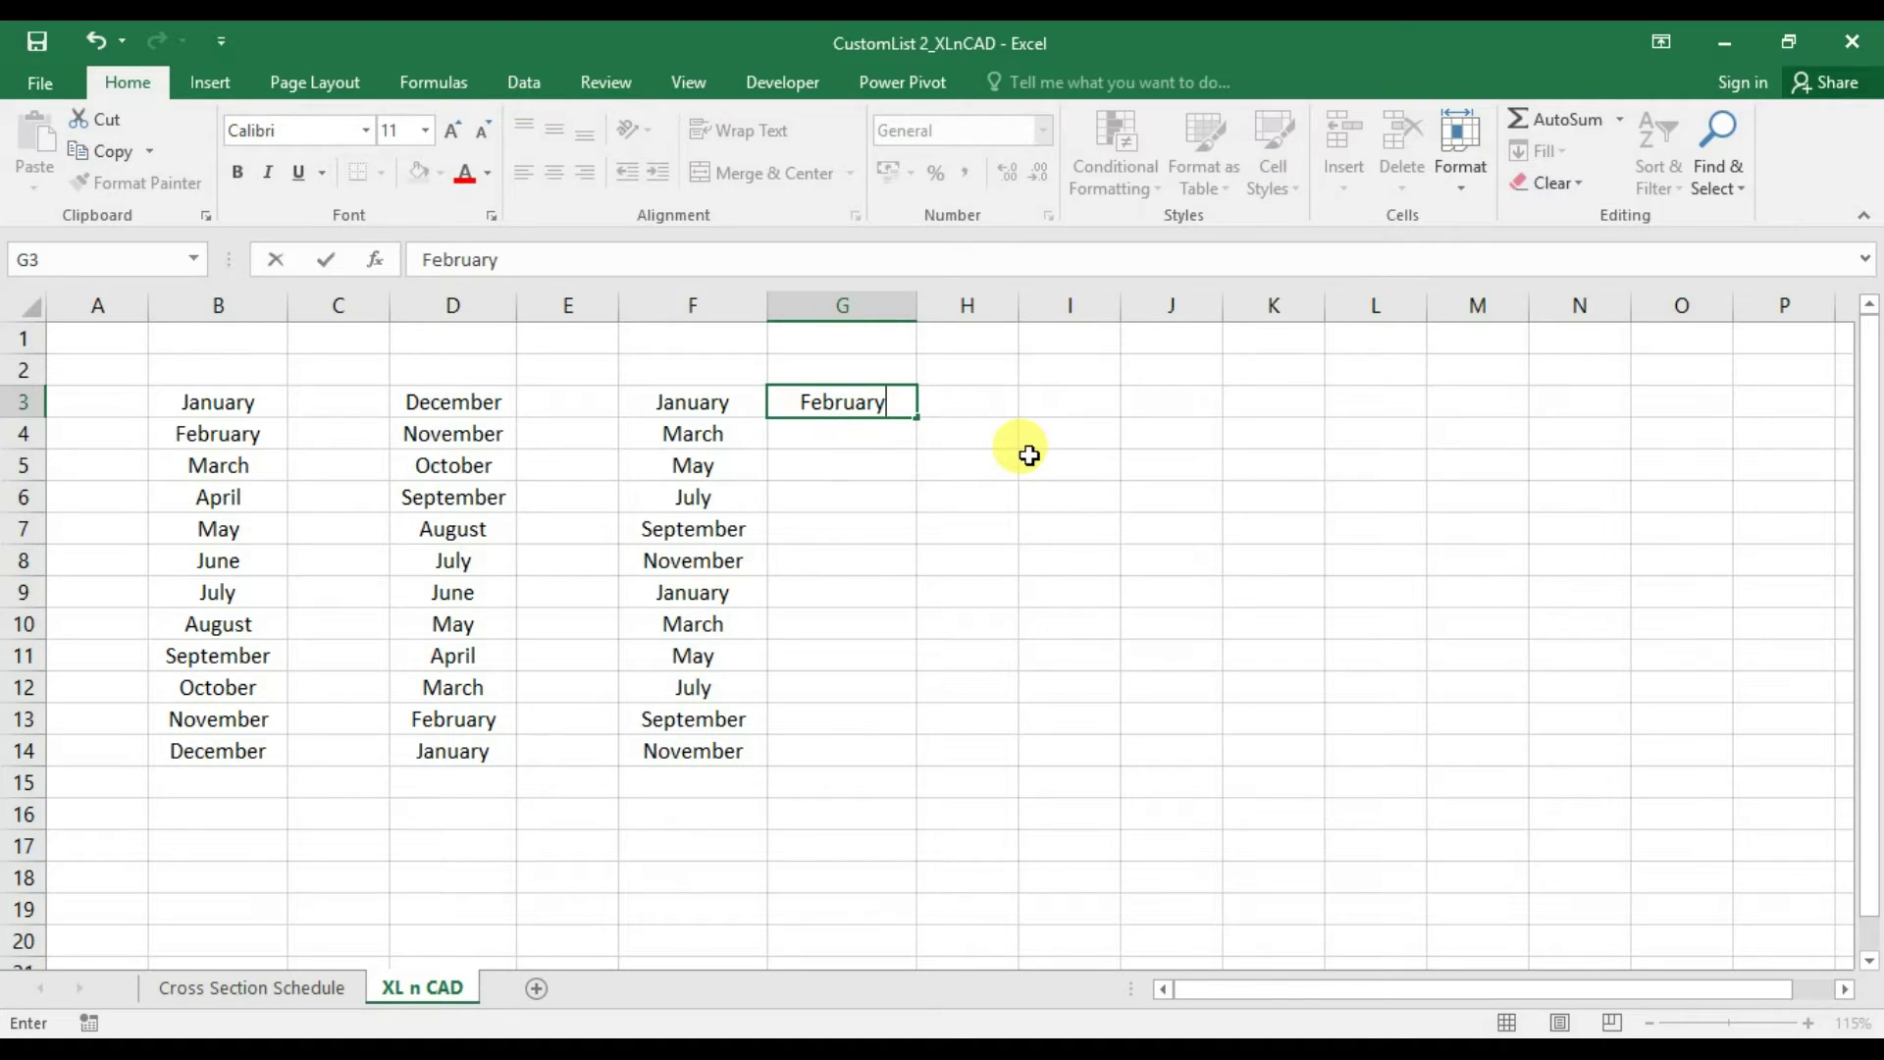
text(ruary)
key(Return)
text(April)
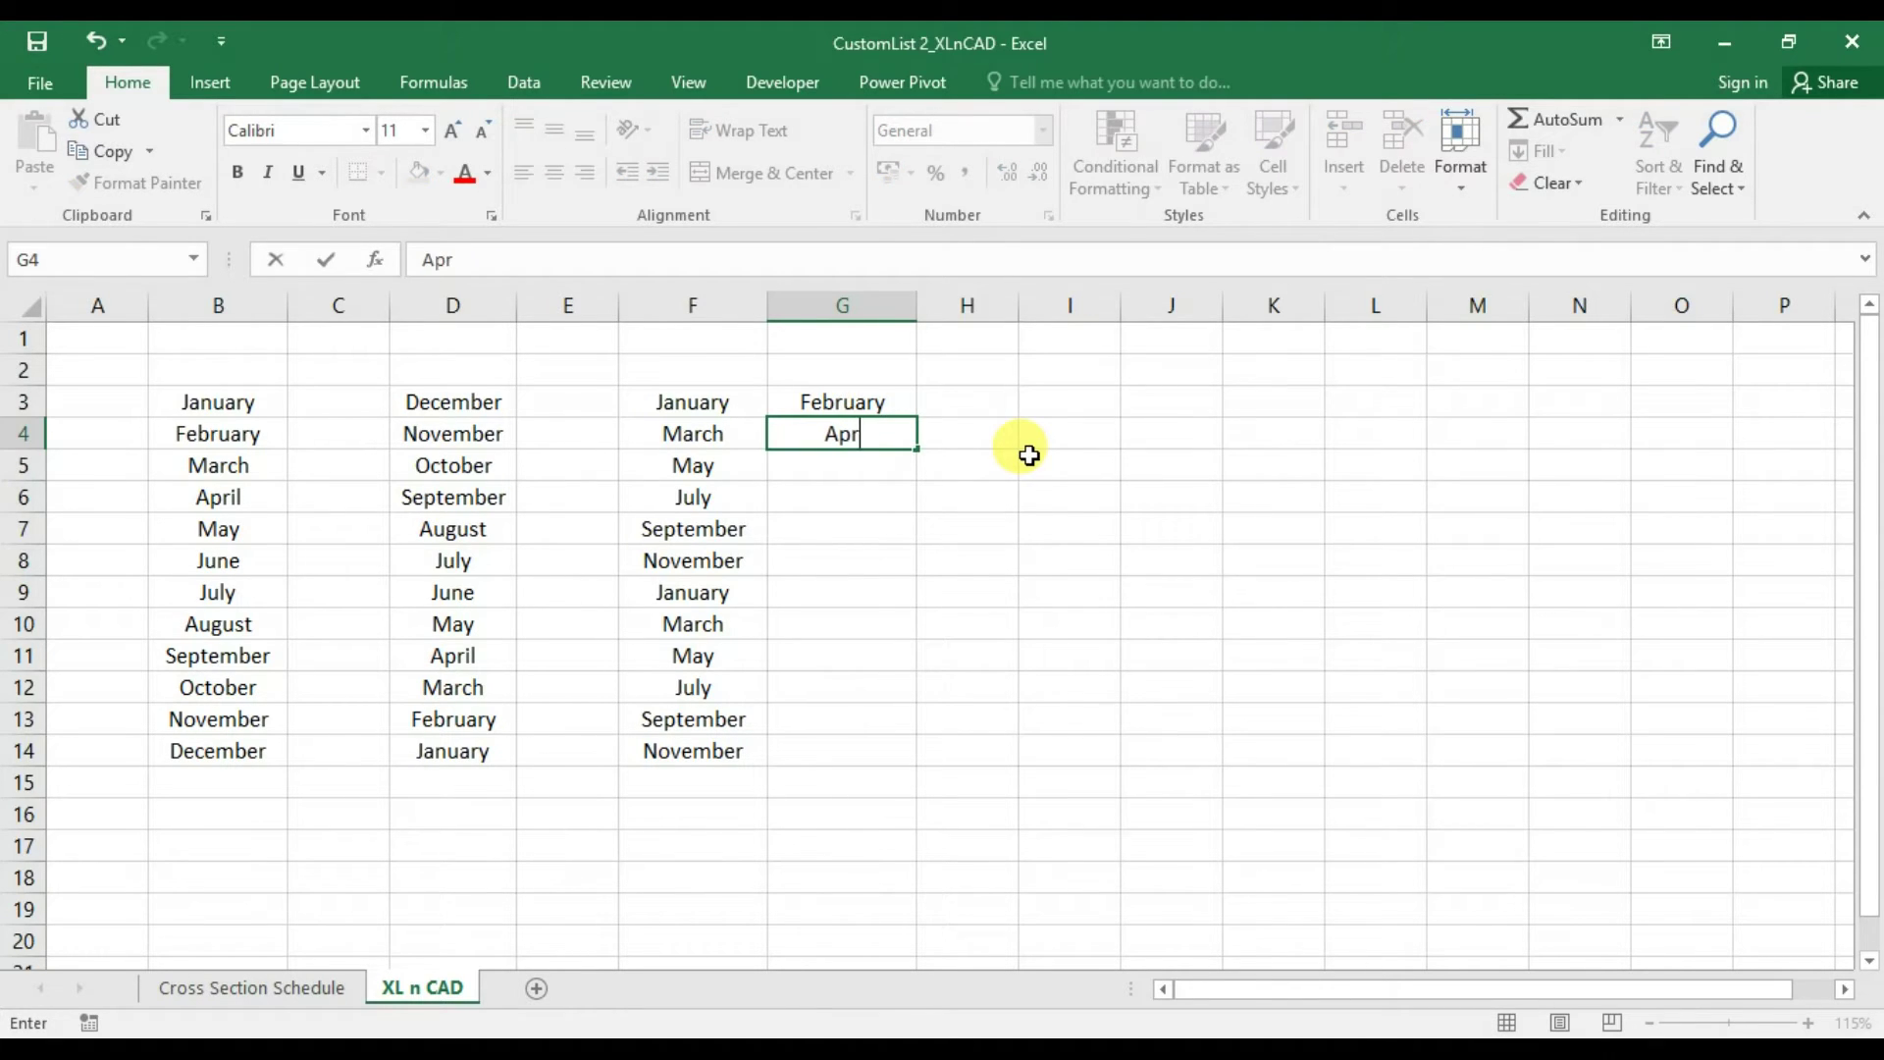
key(Return)
click(888, 407)
drag(887, 433, 916, 753)
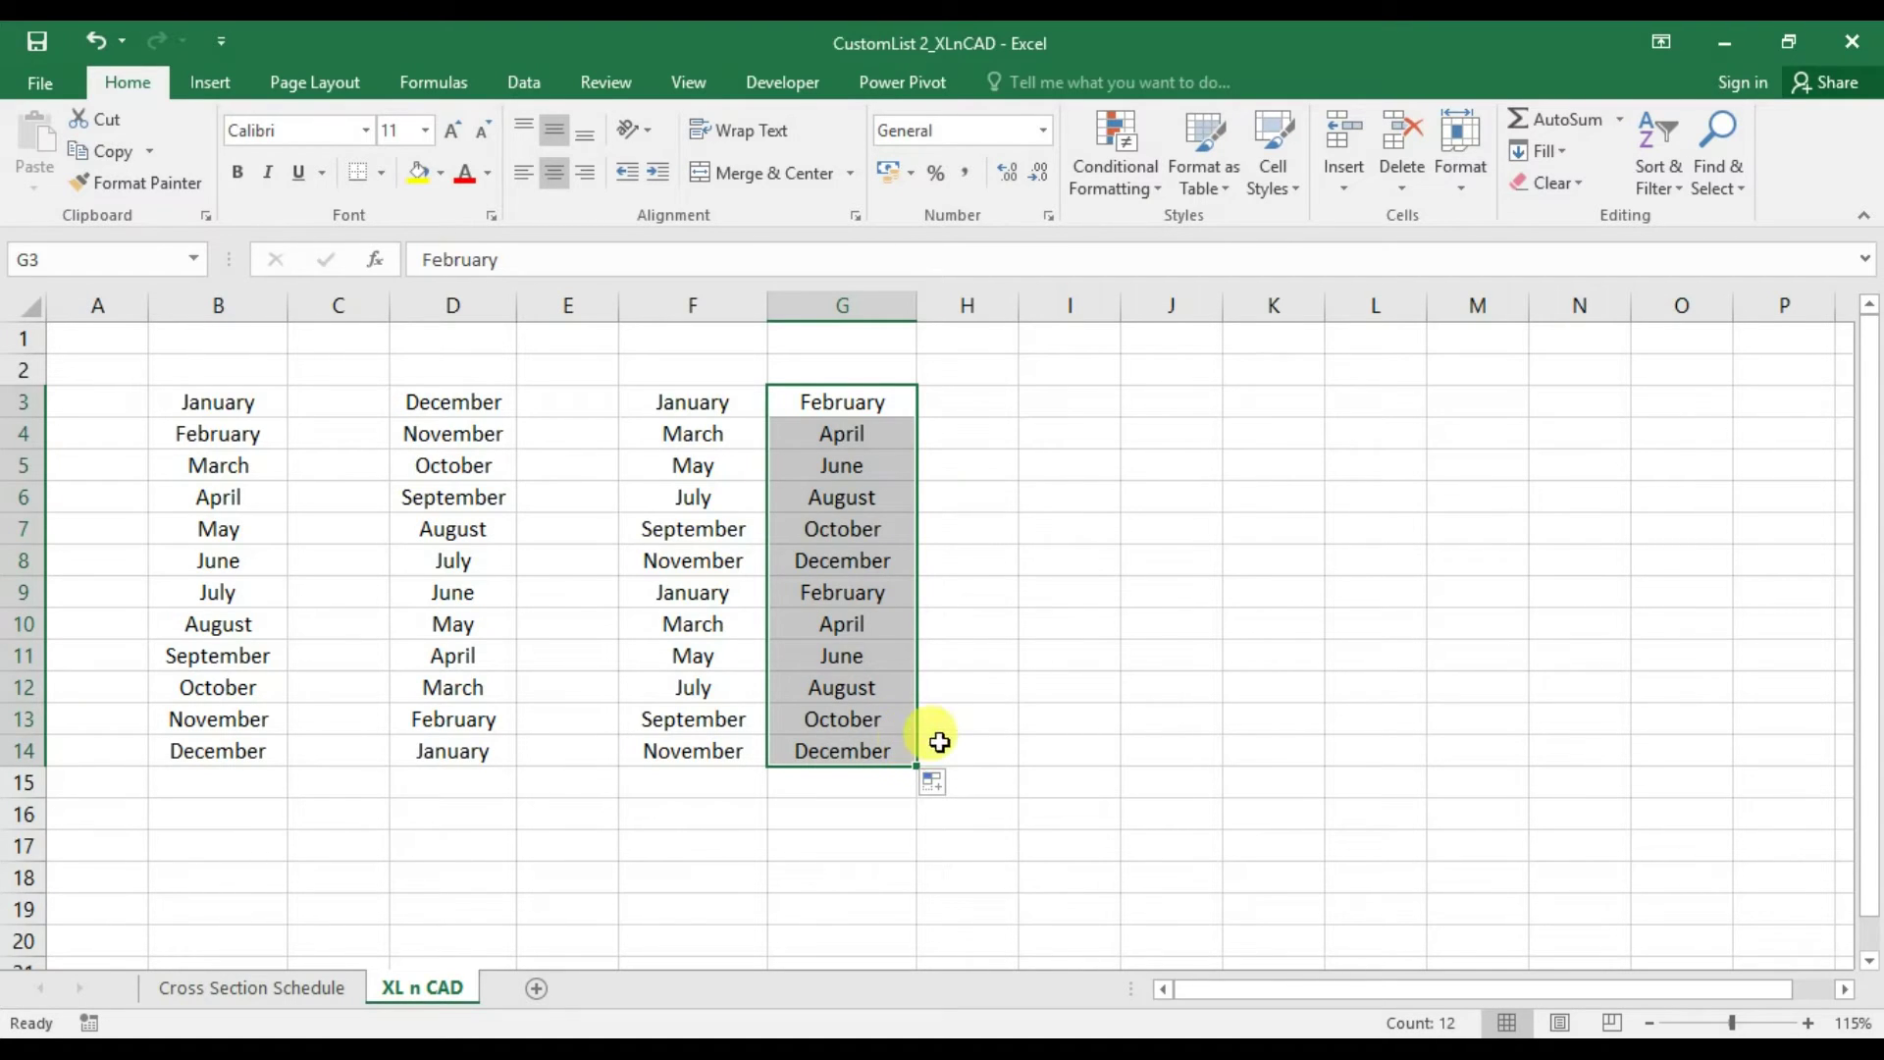
Fill I3:I14 with every third month starting from January and April
click(1035, 401)
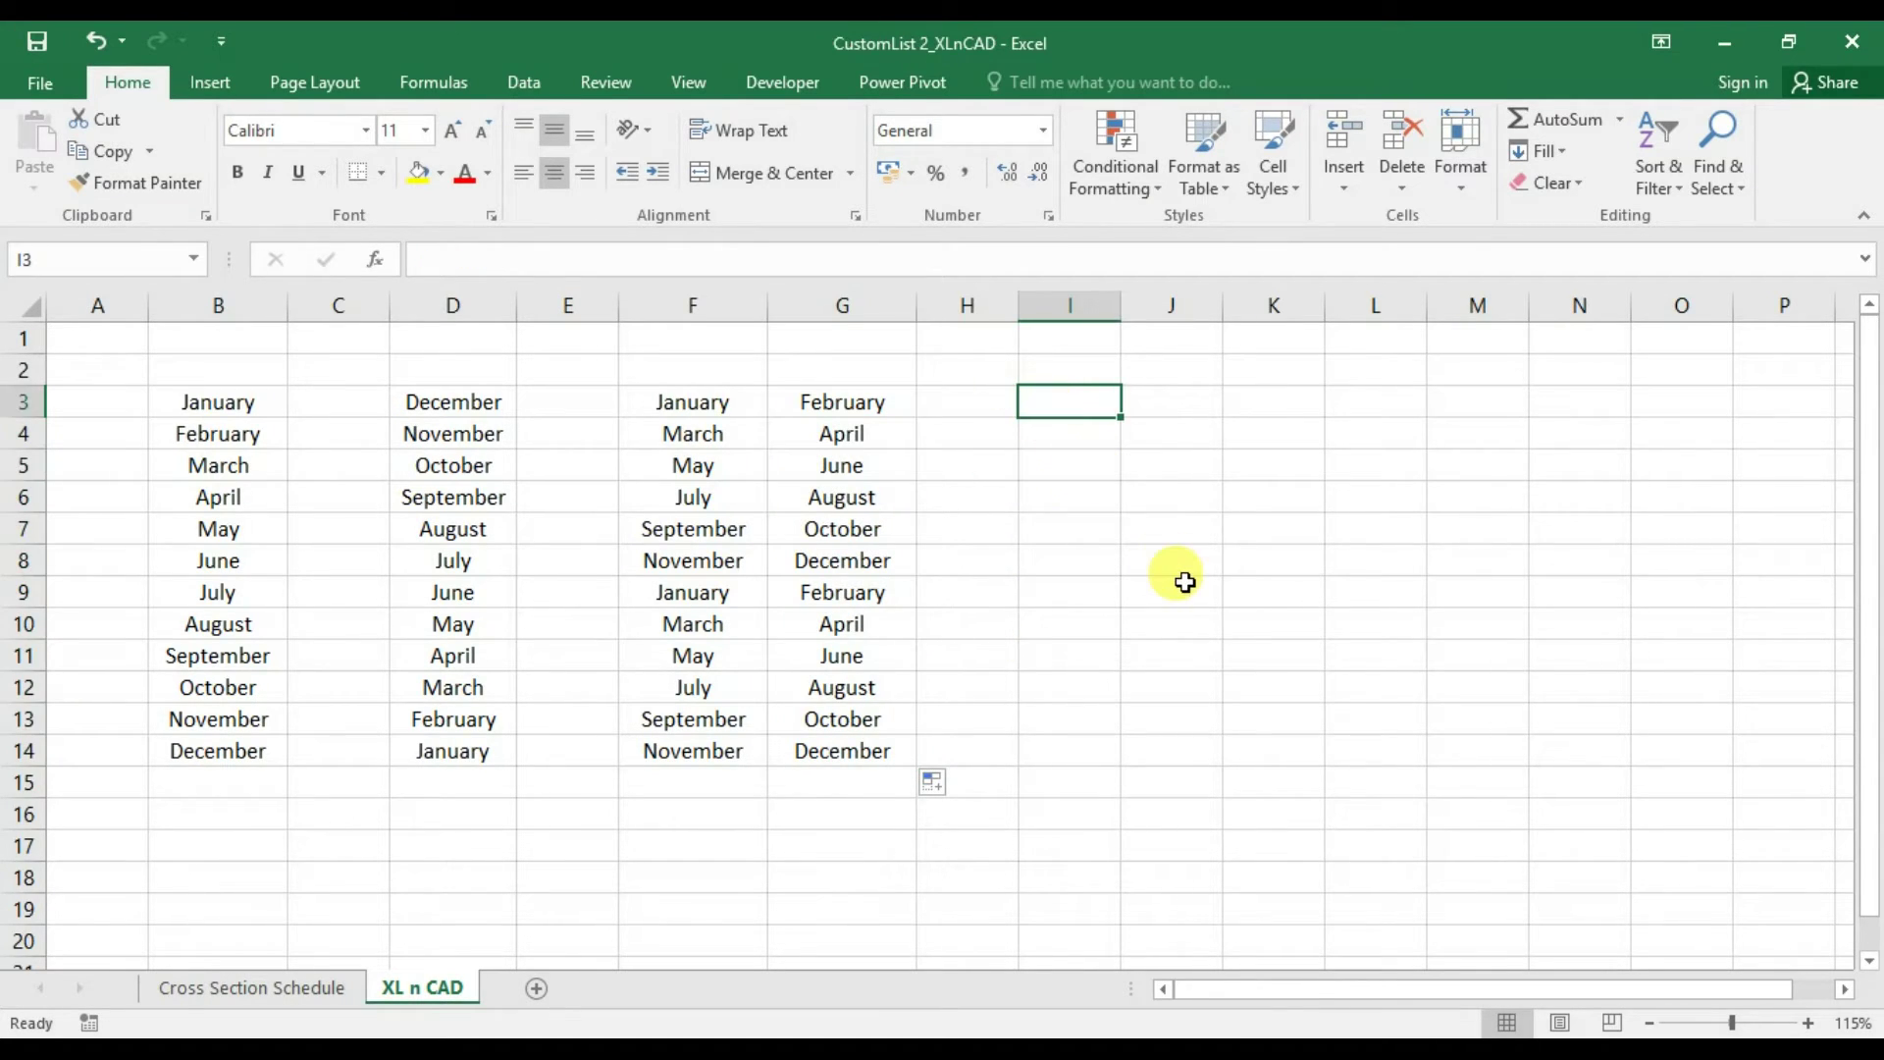
text(J)
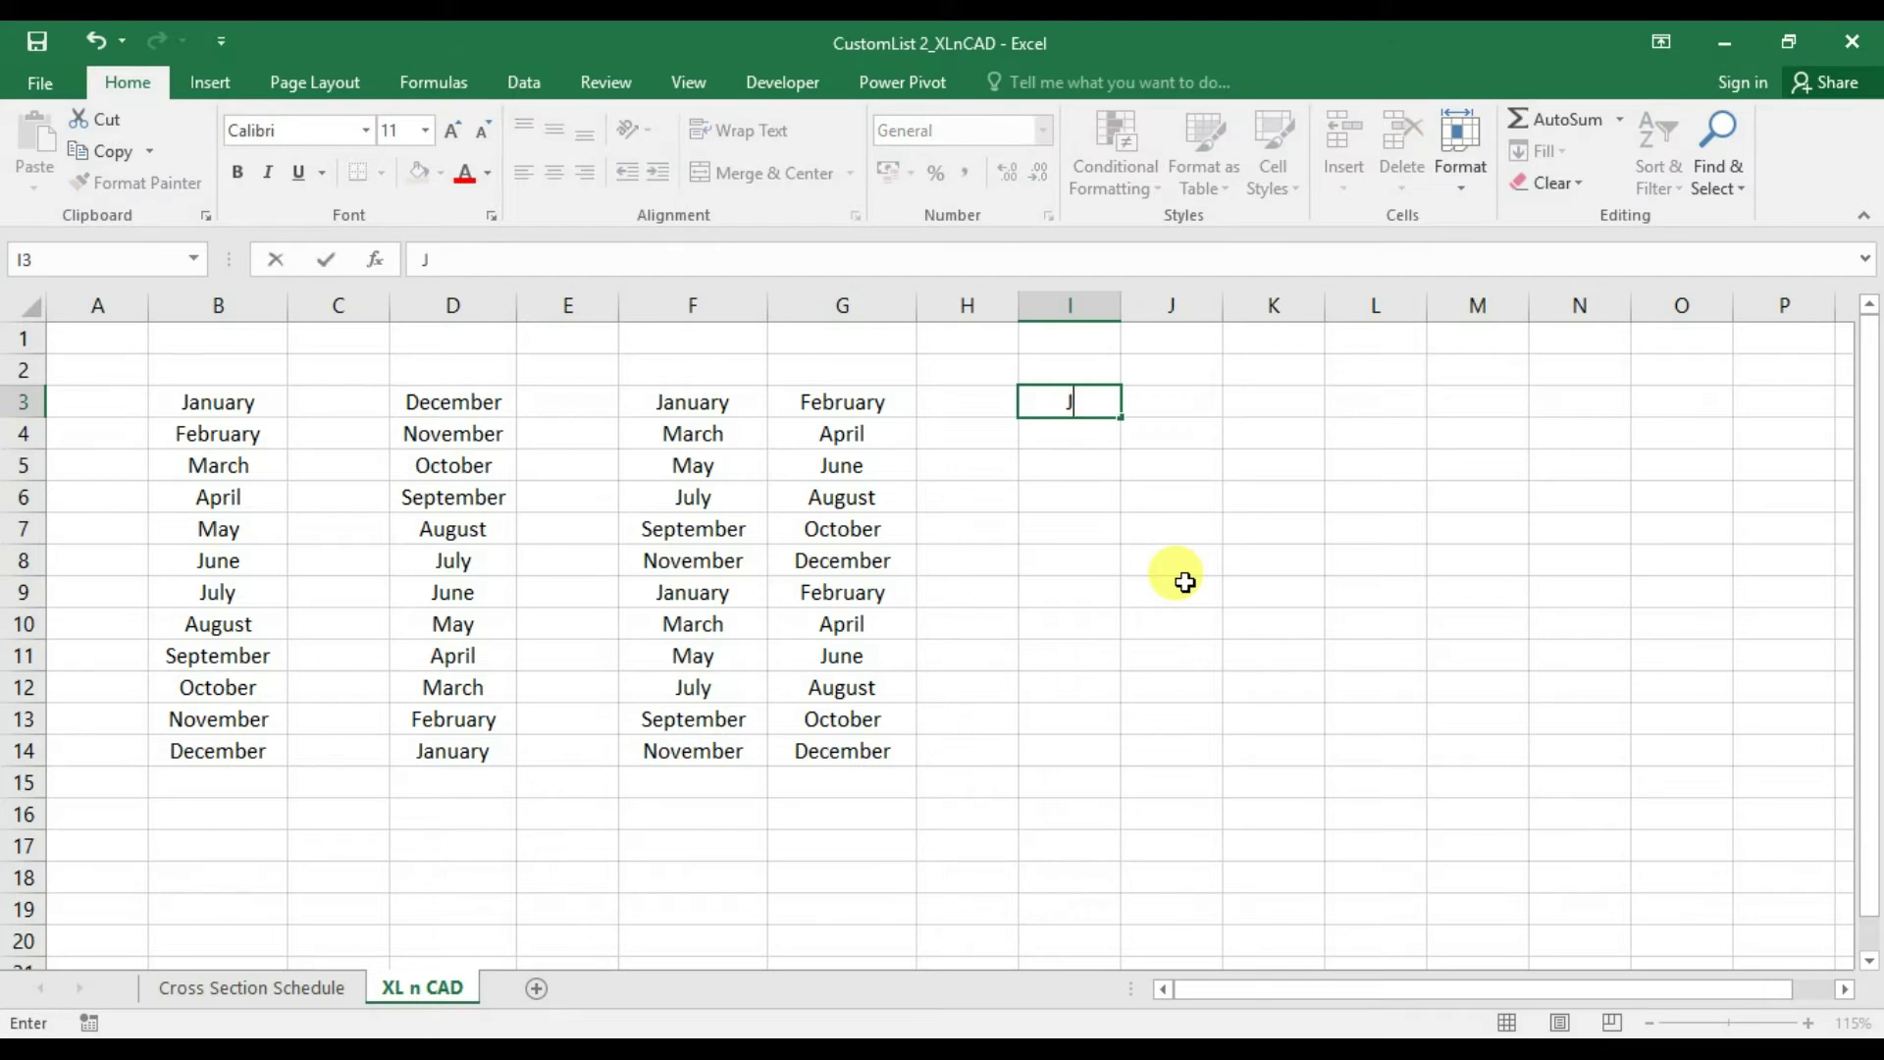
text(anuary)
key(Return)
text(April)
key(Return)
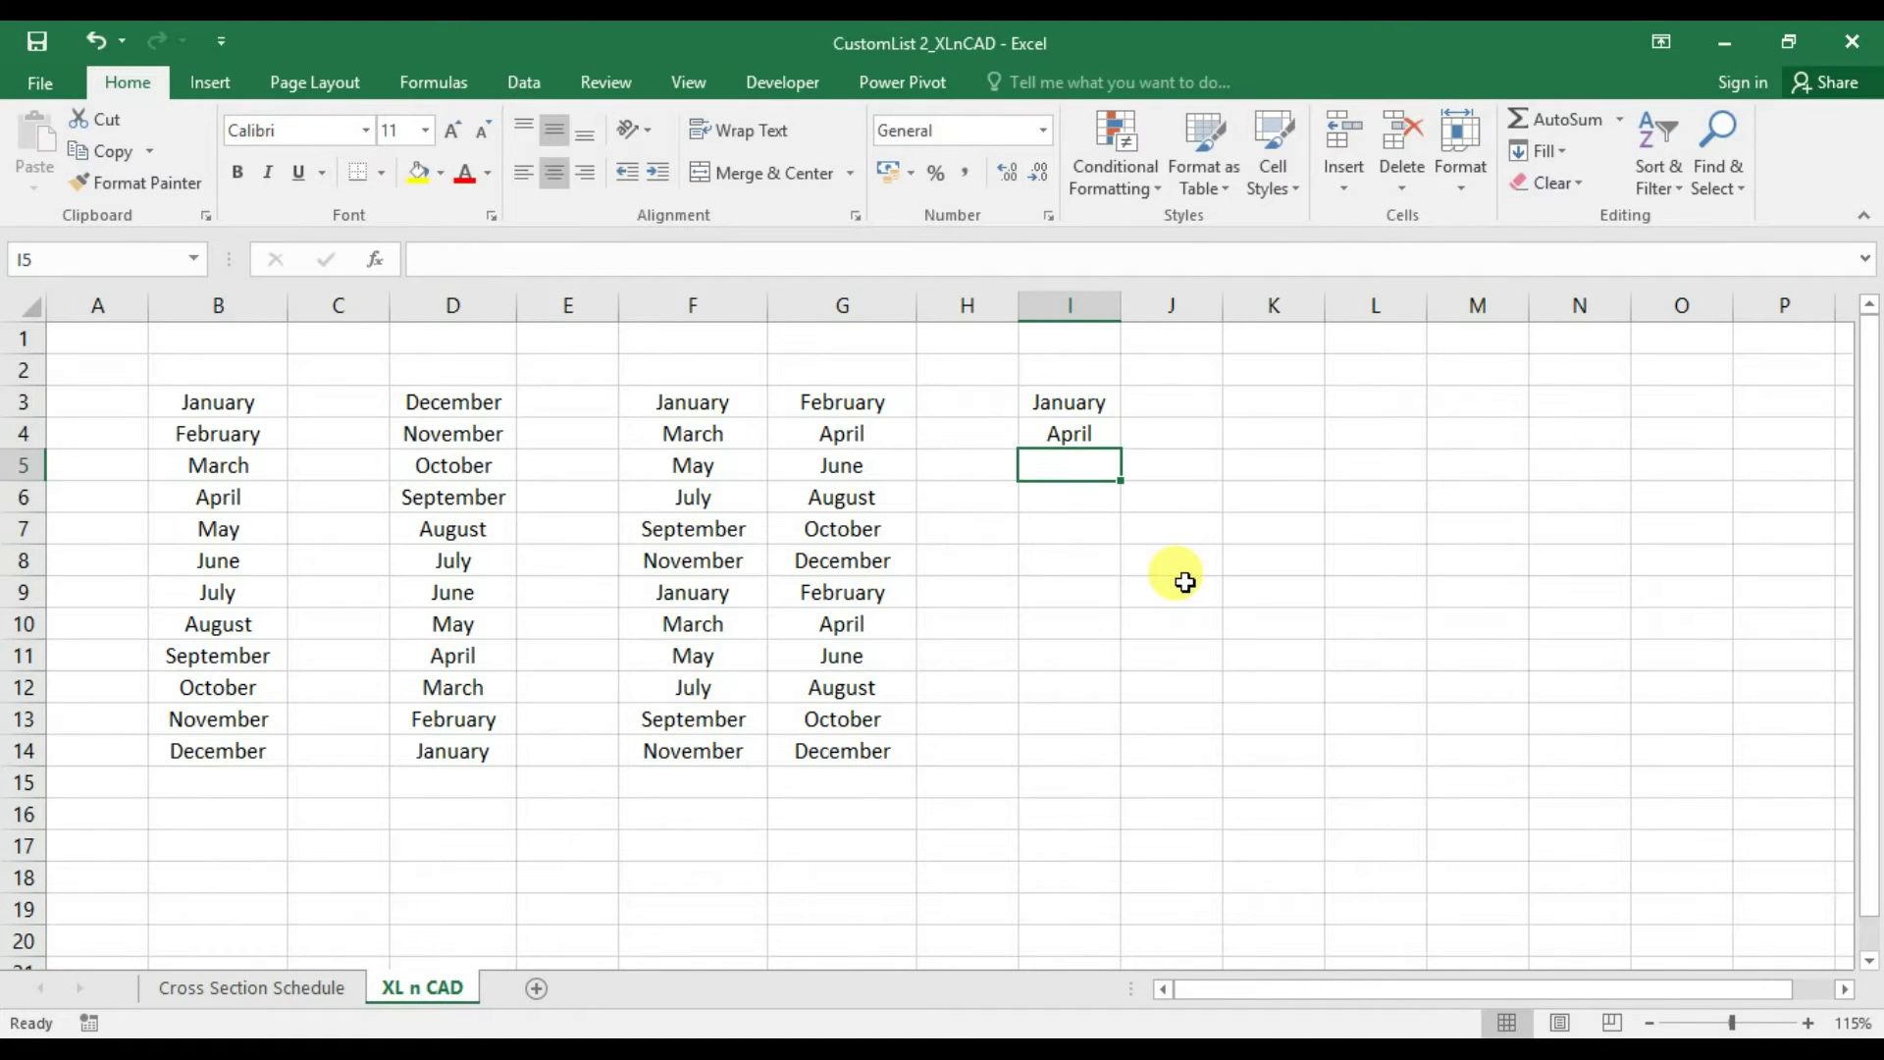
drag(1085, 401, 1089, 498)
drag(1079, 529, 1099, 751)
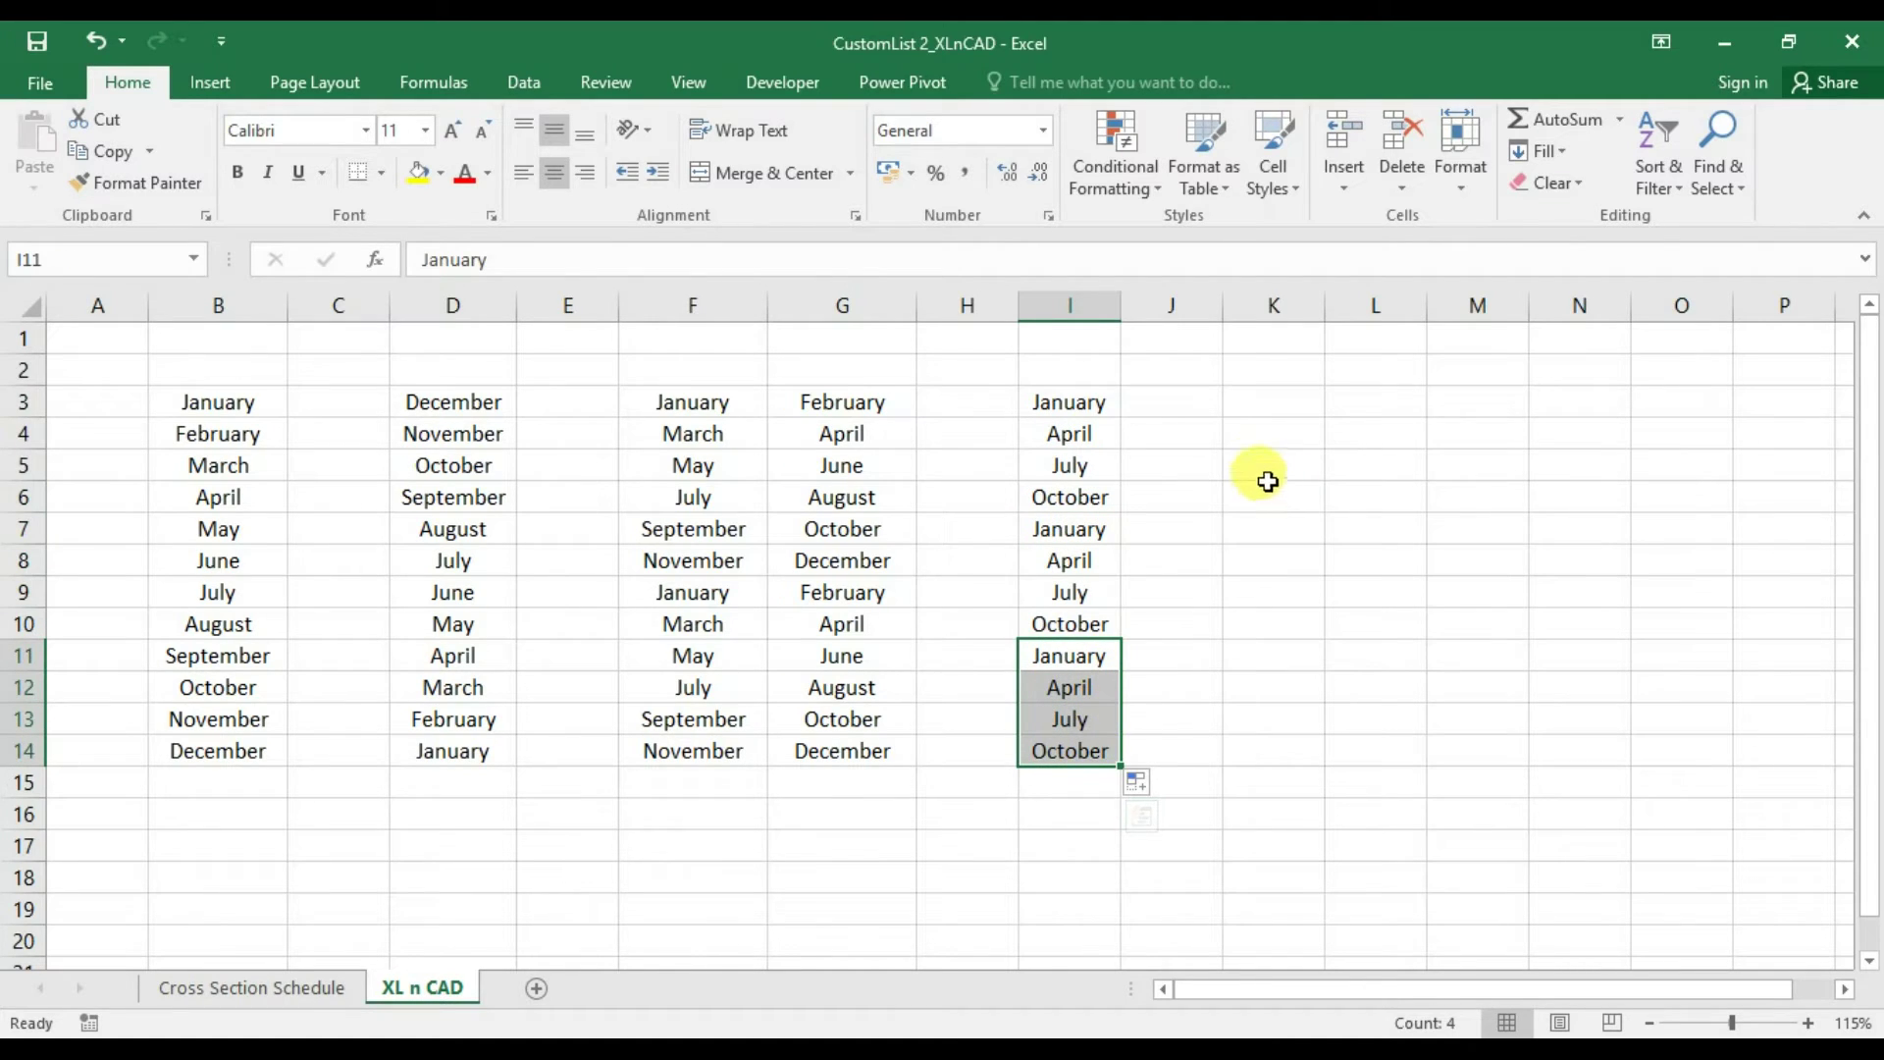
click(1249, 405)
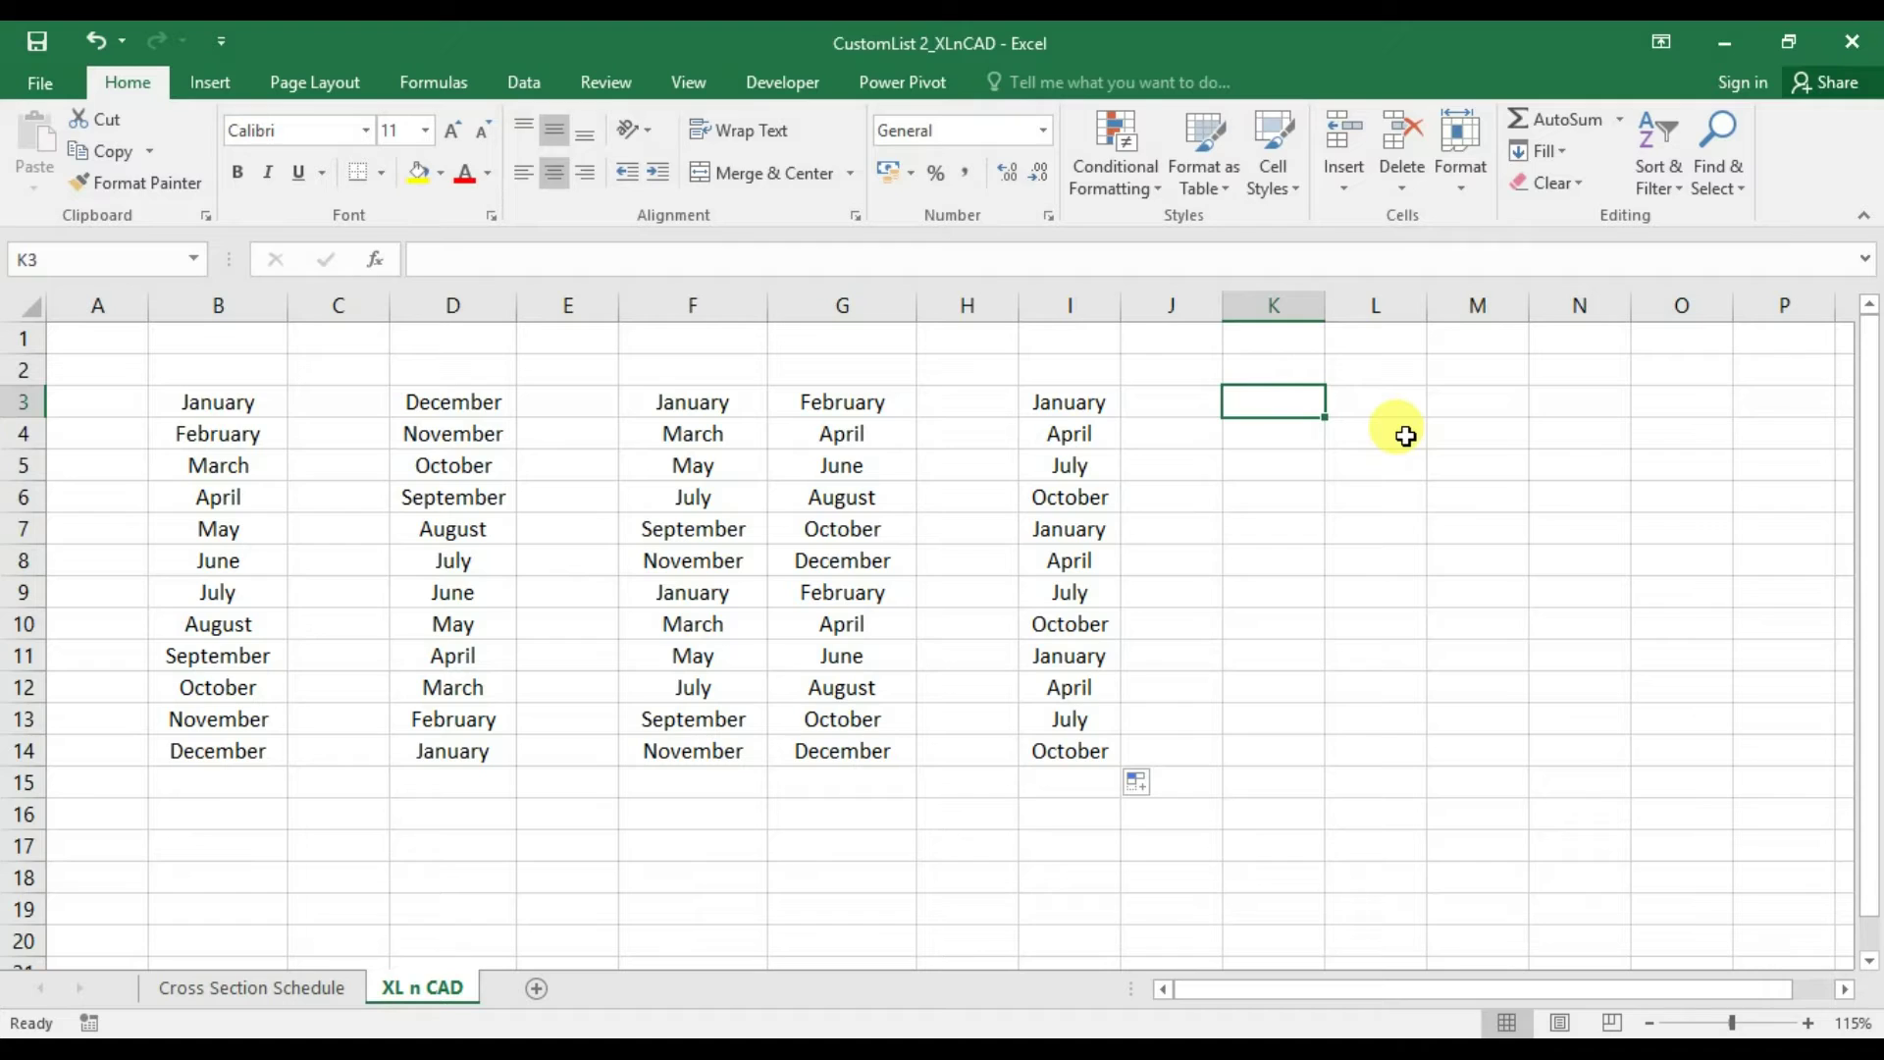
Fill K3:K14 with lowercase months from january to december
text(january)
key(Return)
key(Up)
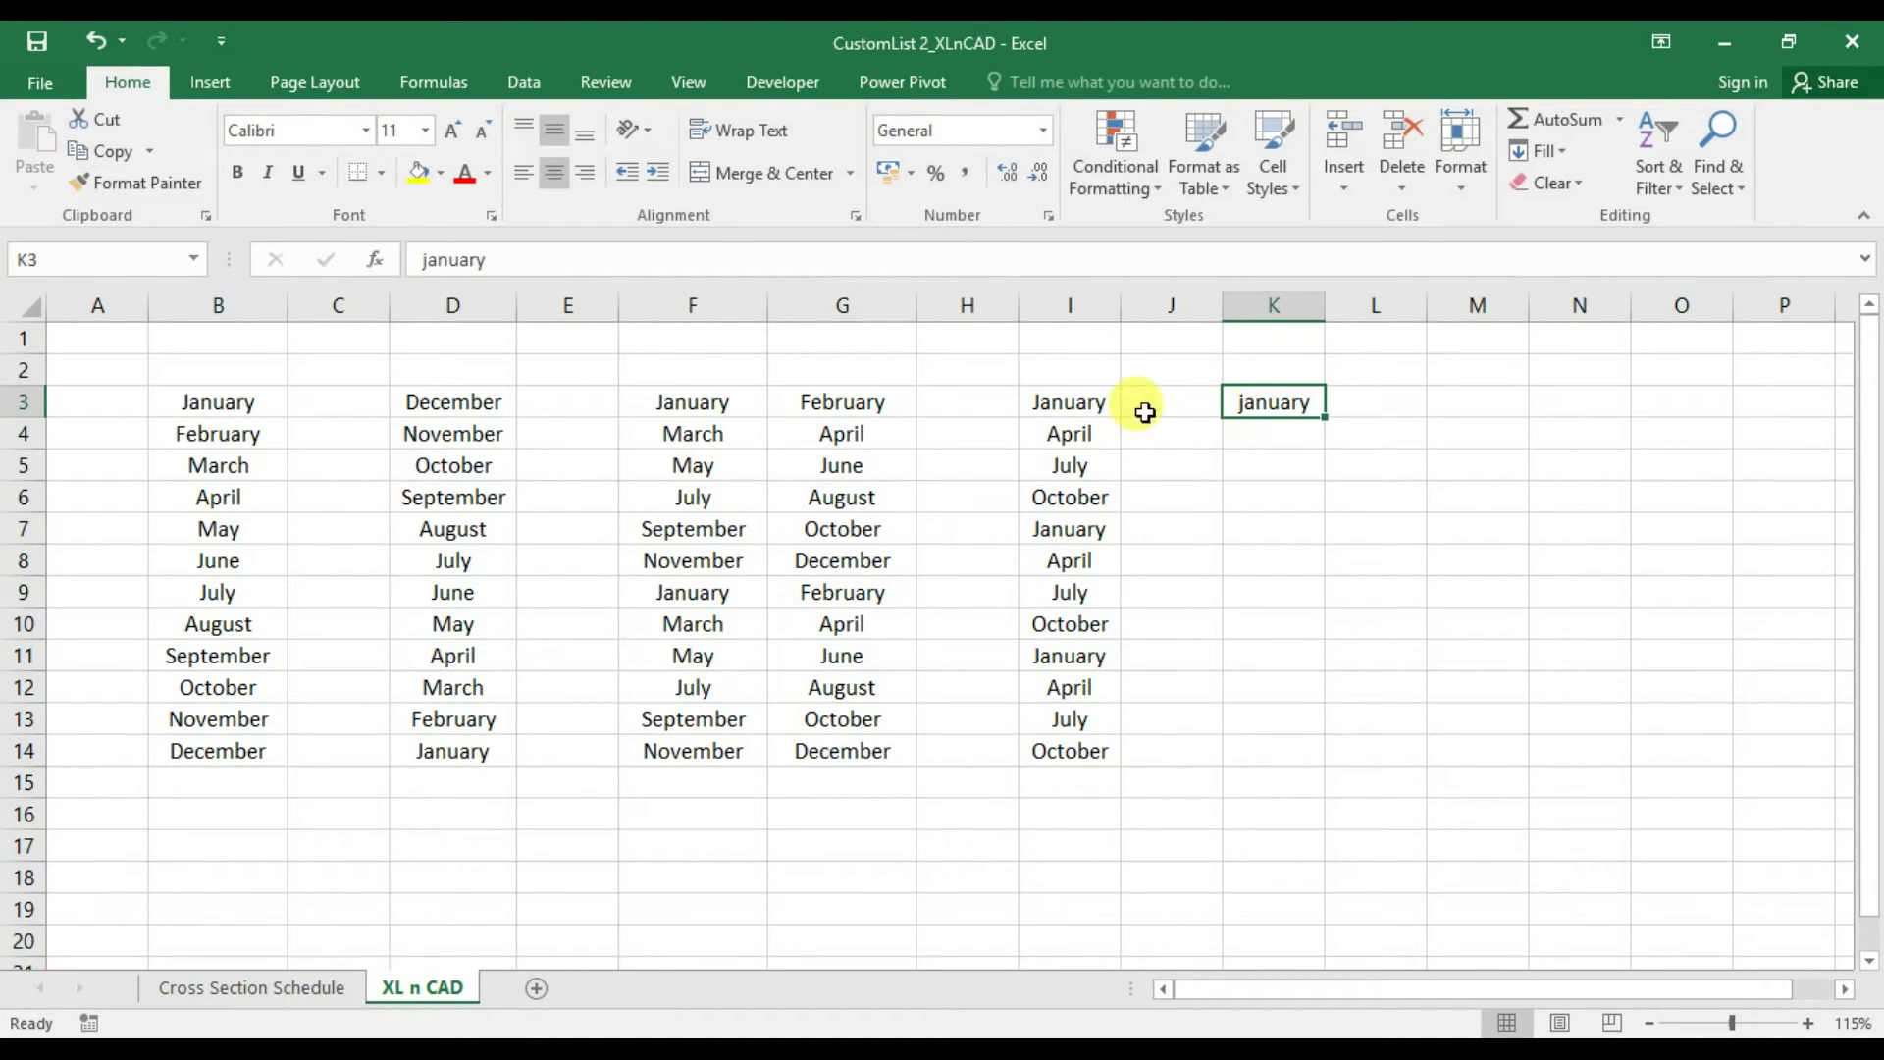
click(1273, 529)
click(1305, 402)
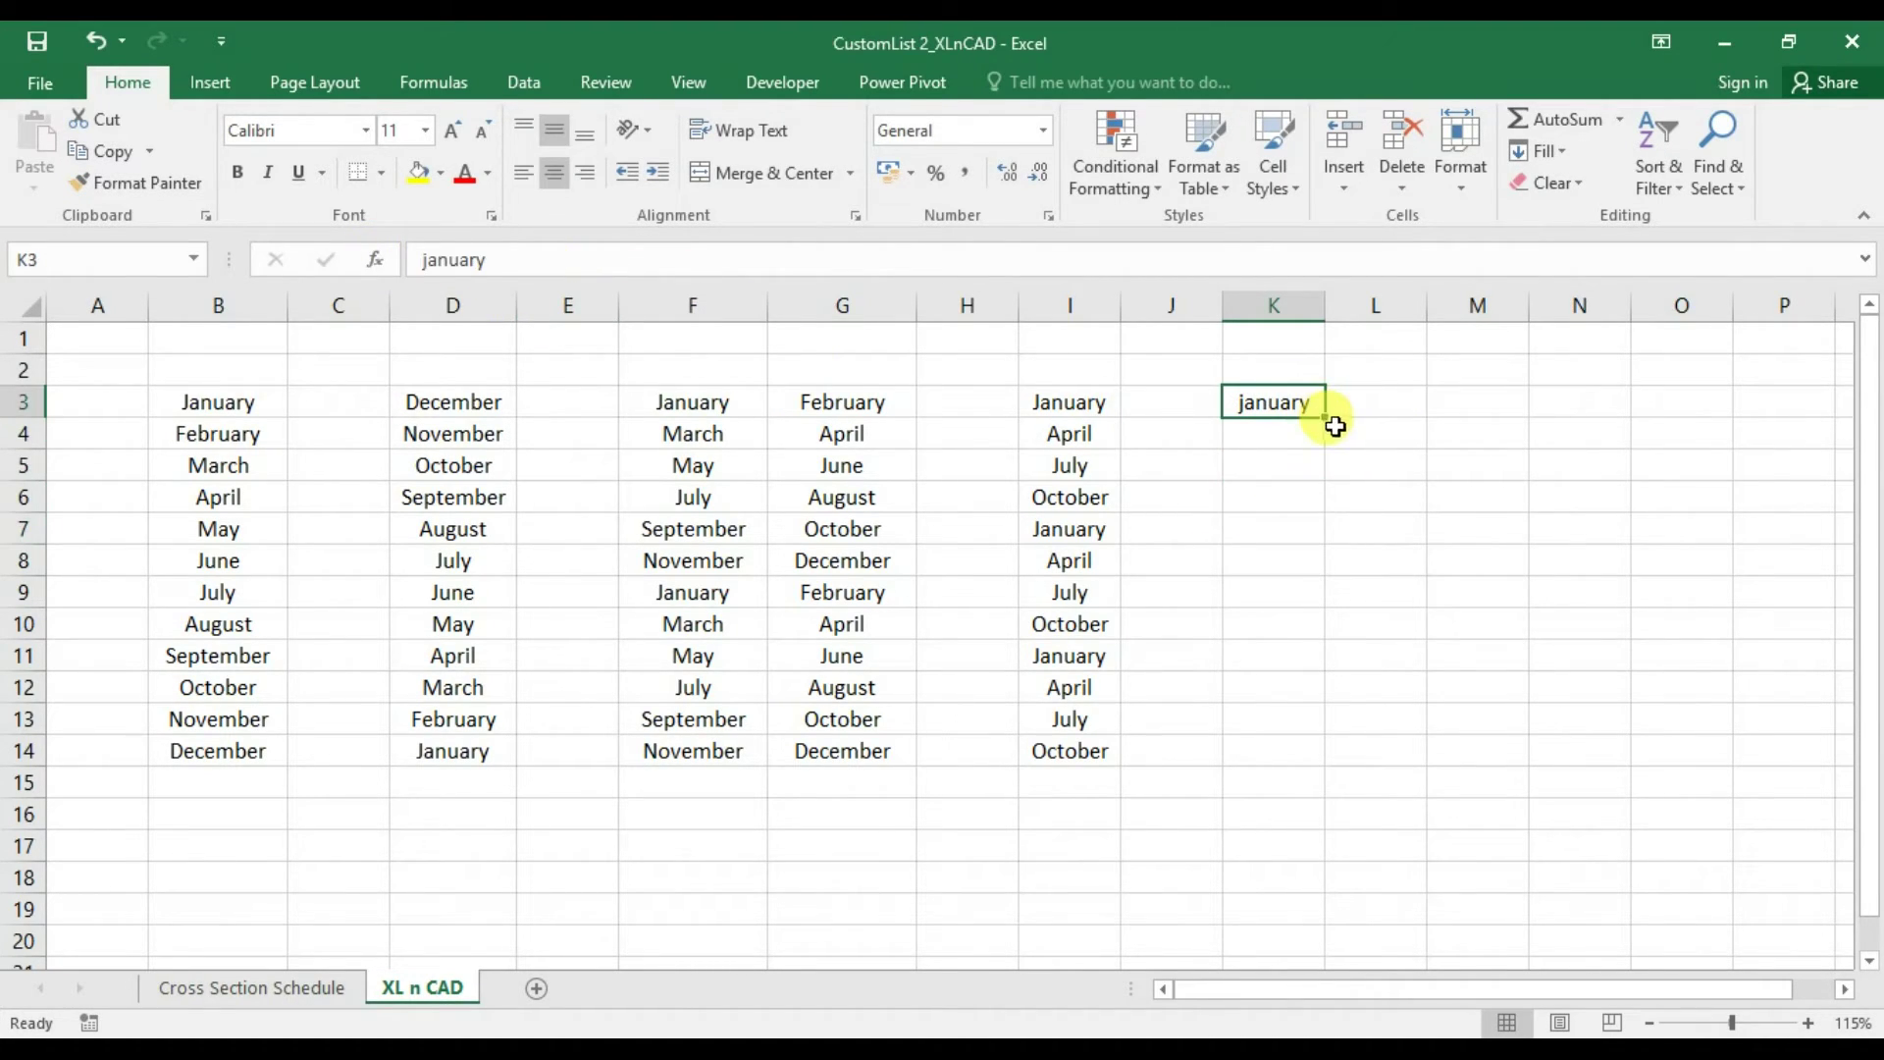
drag(1324, 417, 1324, 772)
drag(1325, 305, 1354, 302)
Fill M3:M14 from BOX CULVERT through the structure-type list, widening column M to fit
click(1474, 399)
text(BO)
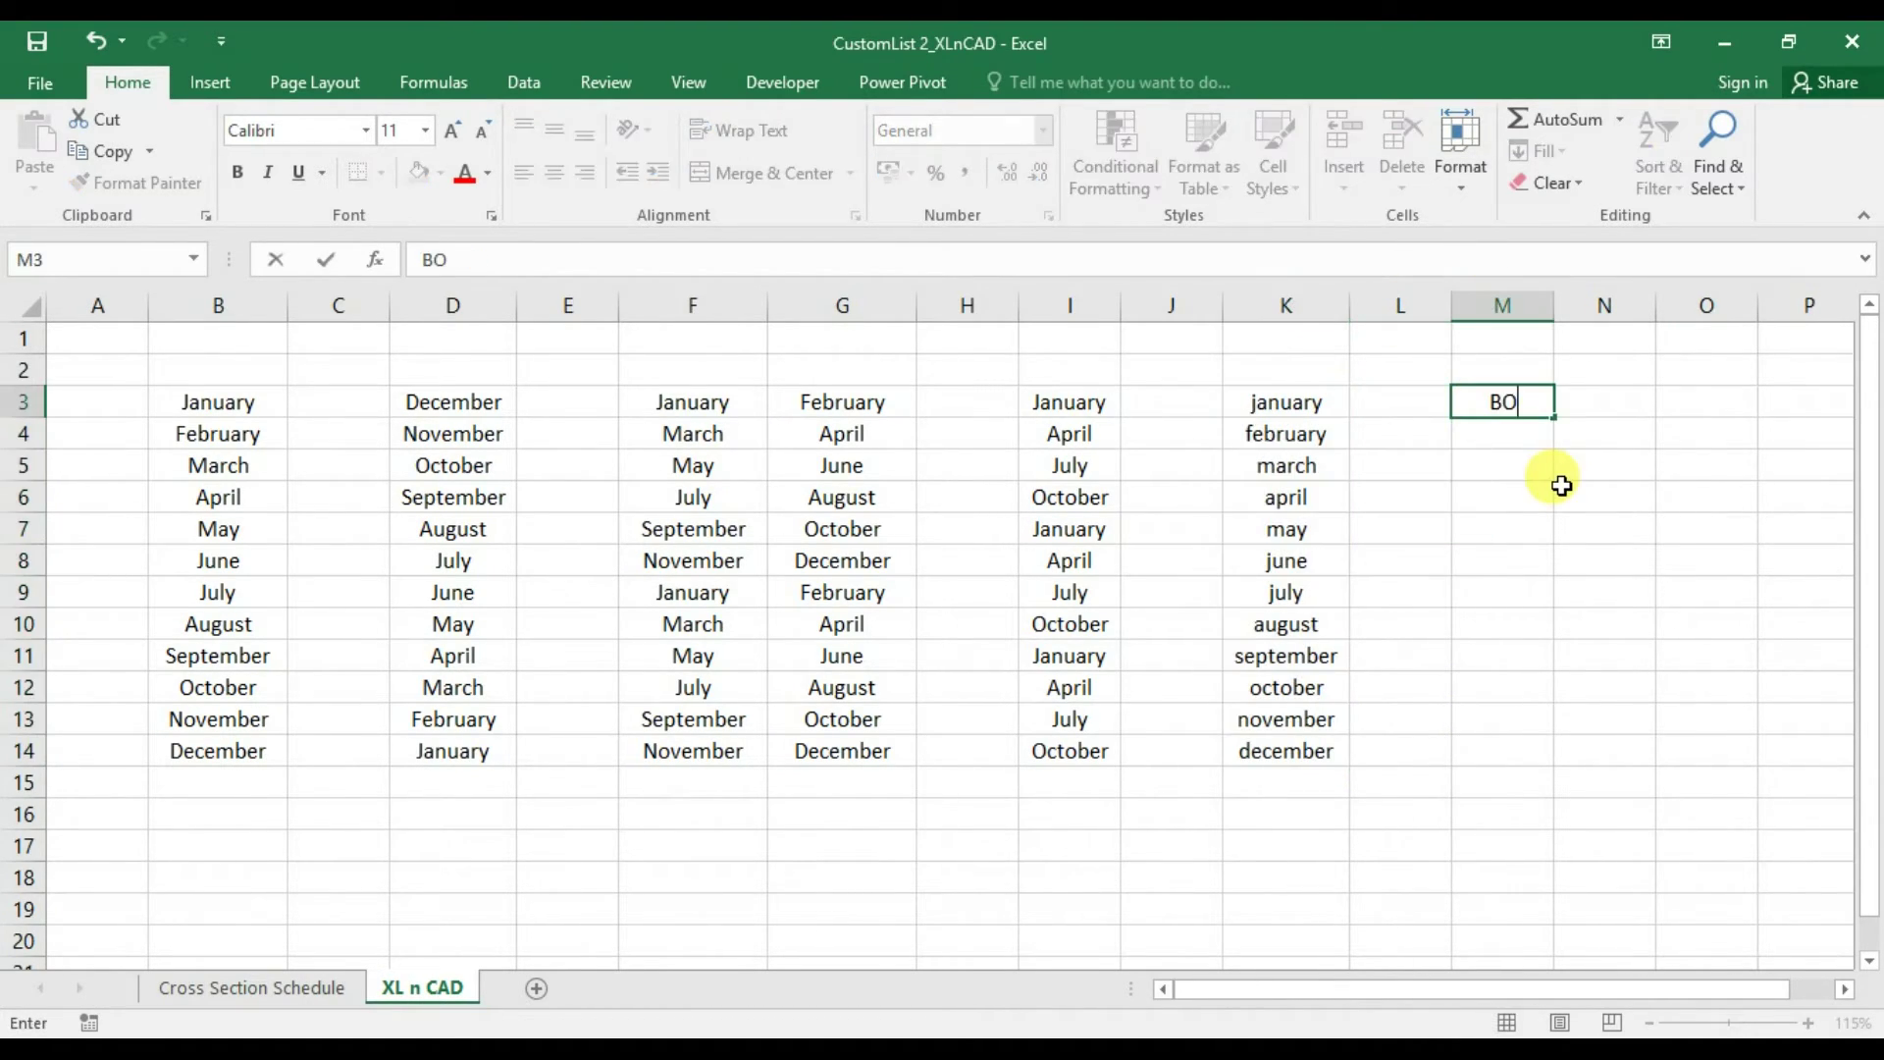
text(X CULVERT)
key(Return)
drag(1554, 305, 1669, 305)
click(1610, 399)
drag(1671, 421, 1655, 764)
drag(1669, 305, 1722, 306)
click(1695, 719)
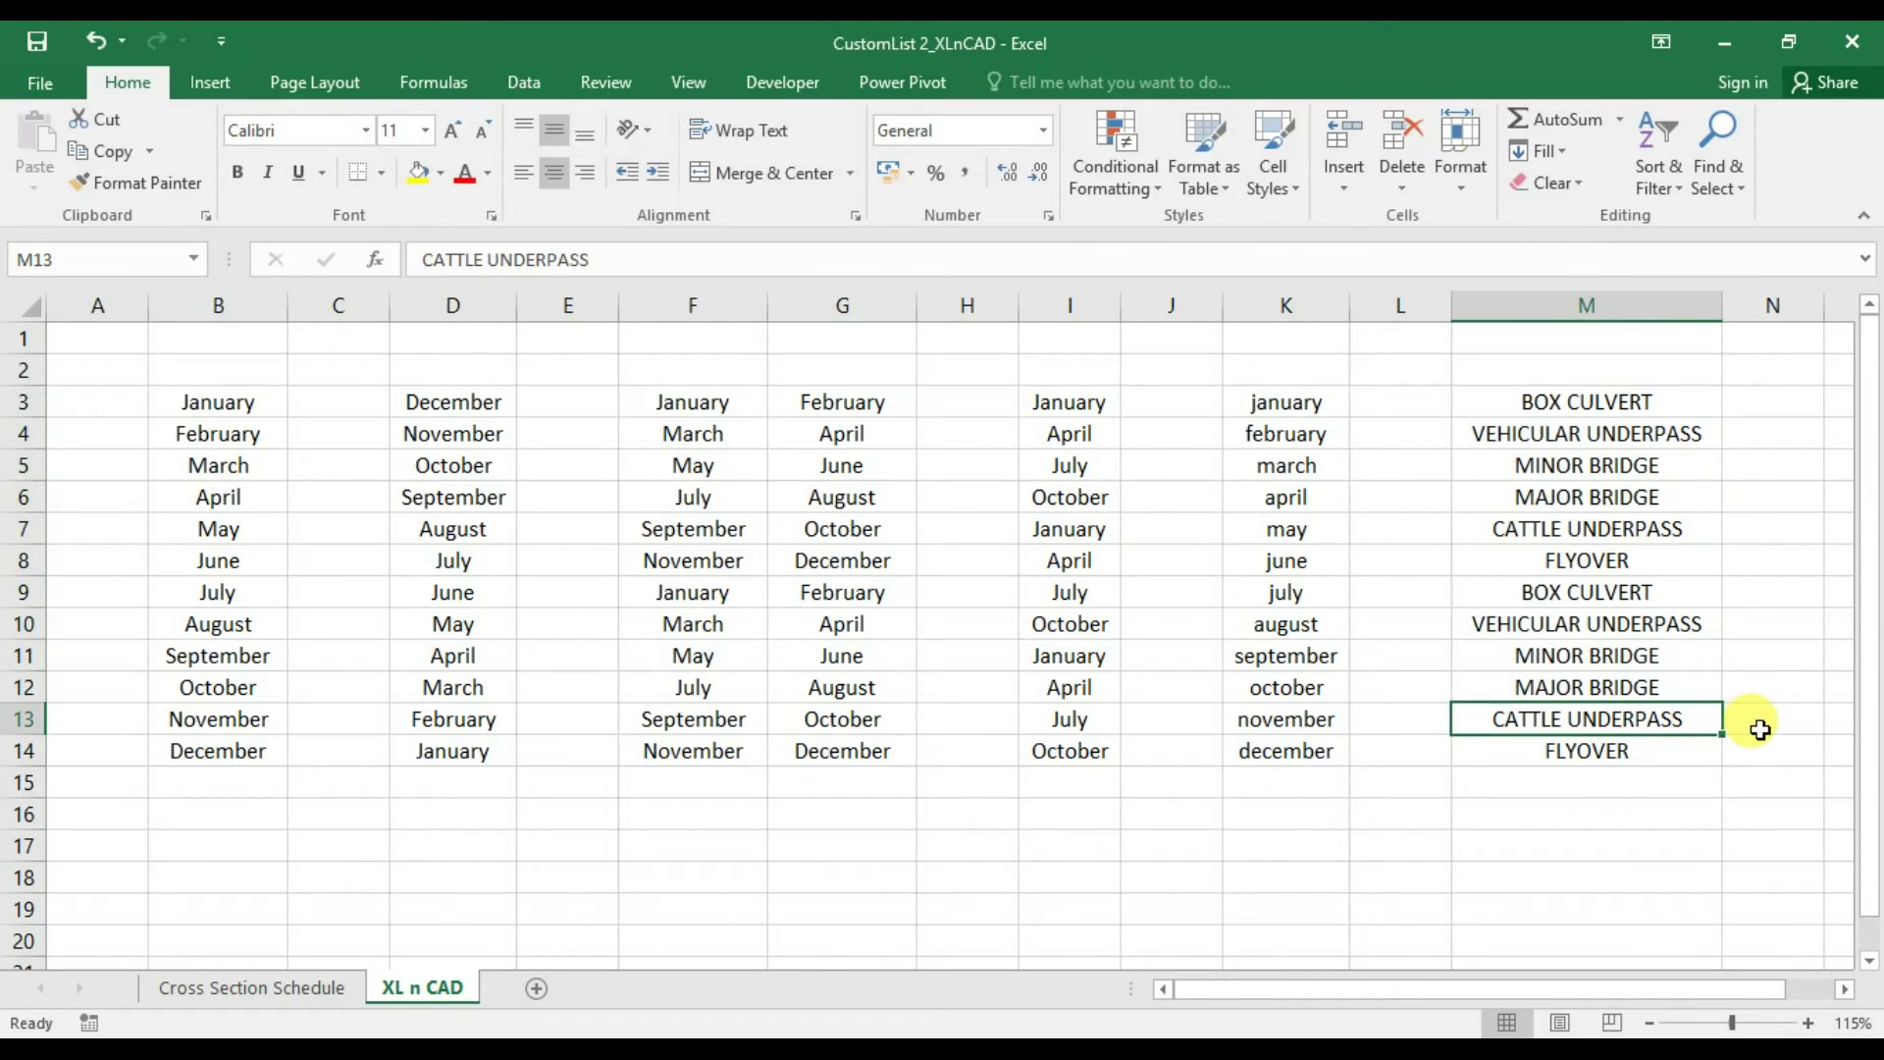
scroll(429, 805, down, 1)
click(274, 723)
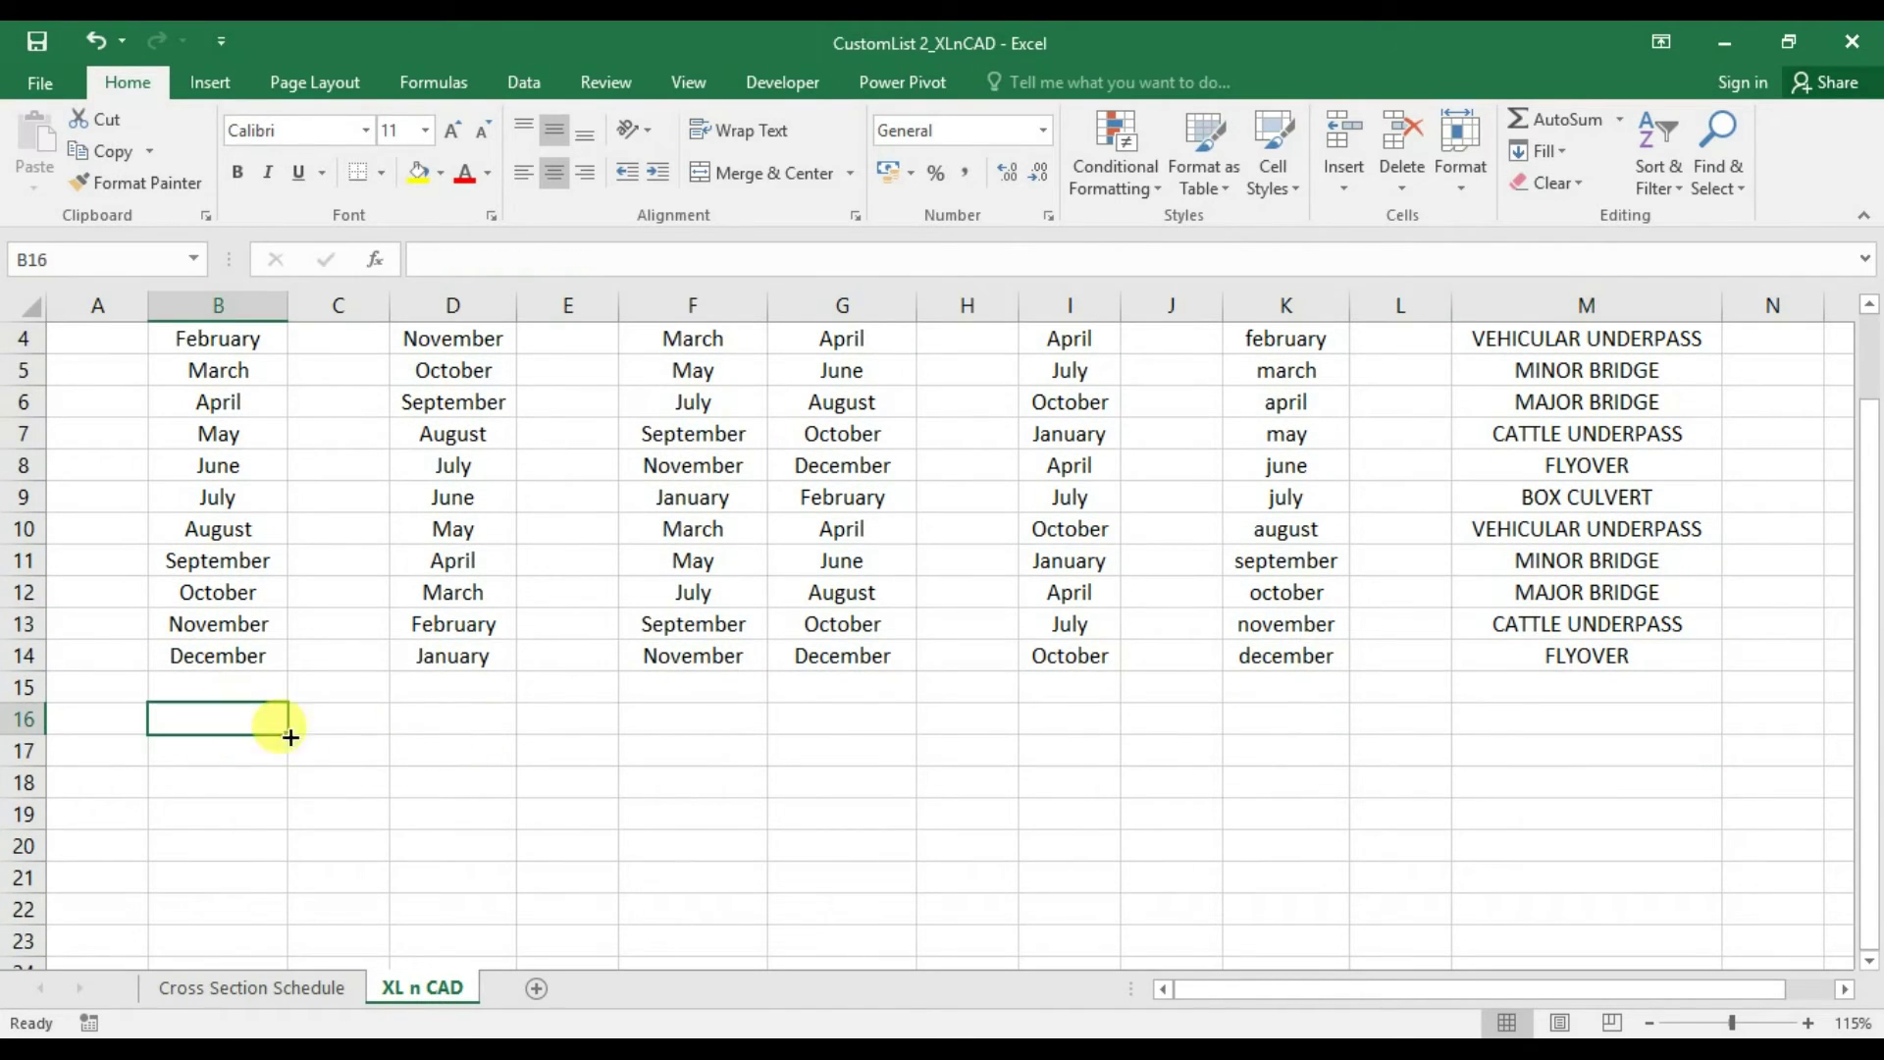
Fill January to April on alternate rows from B16 down to B23
text(J)
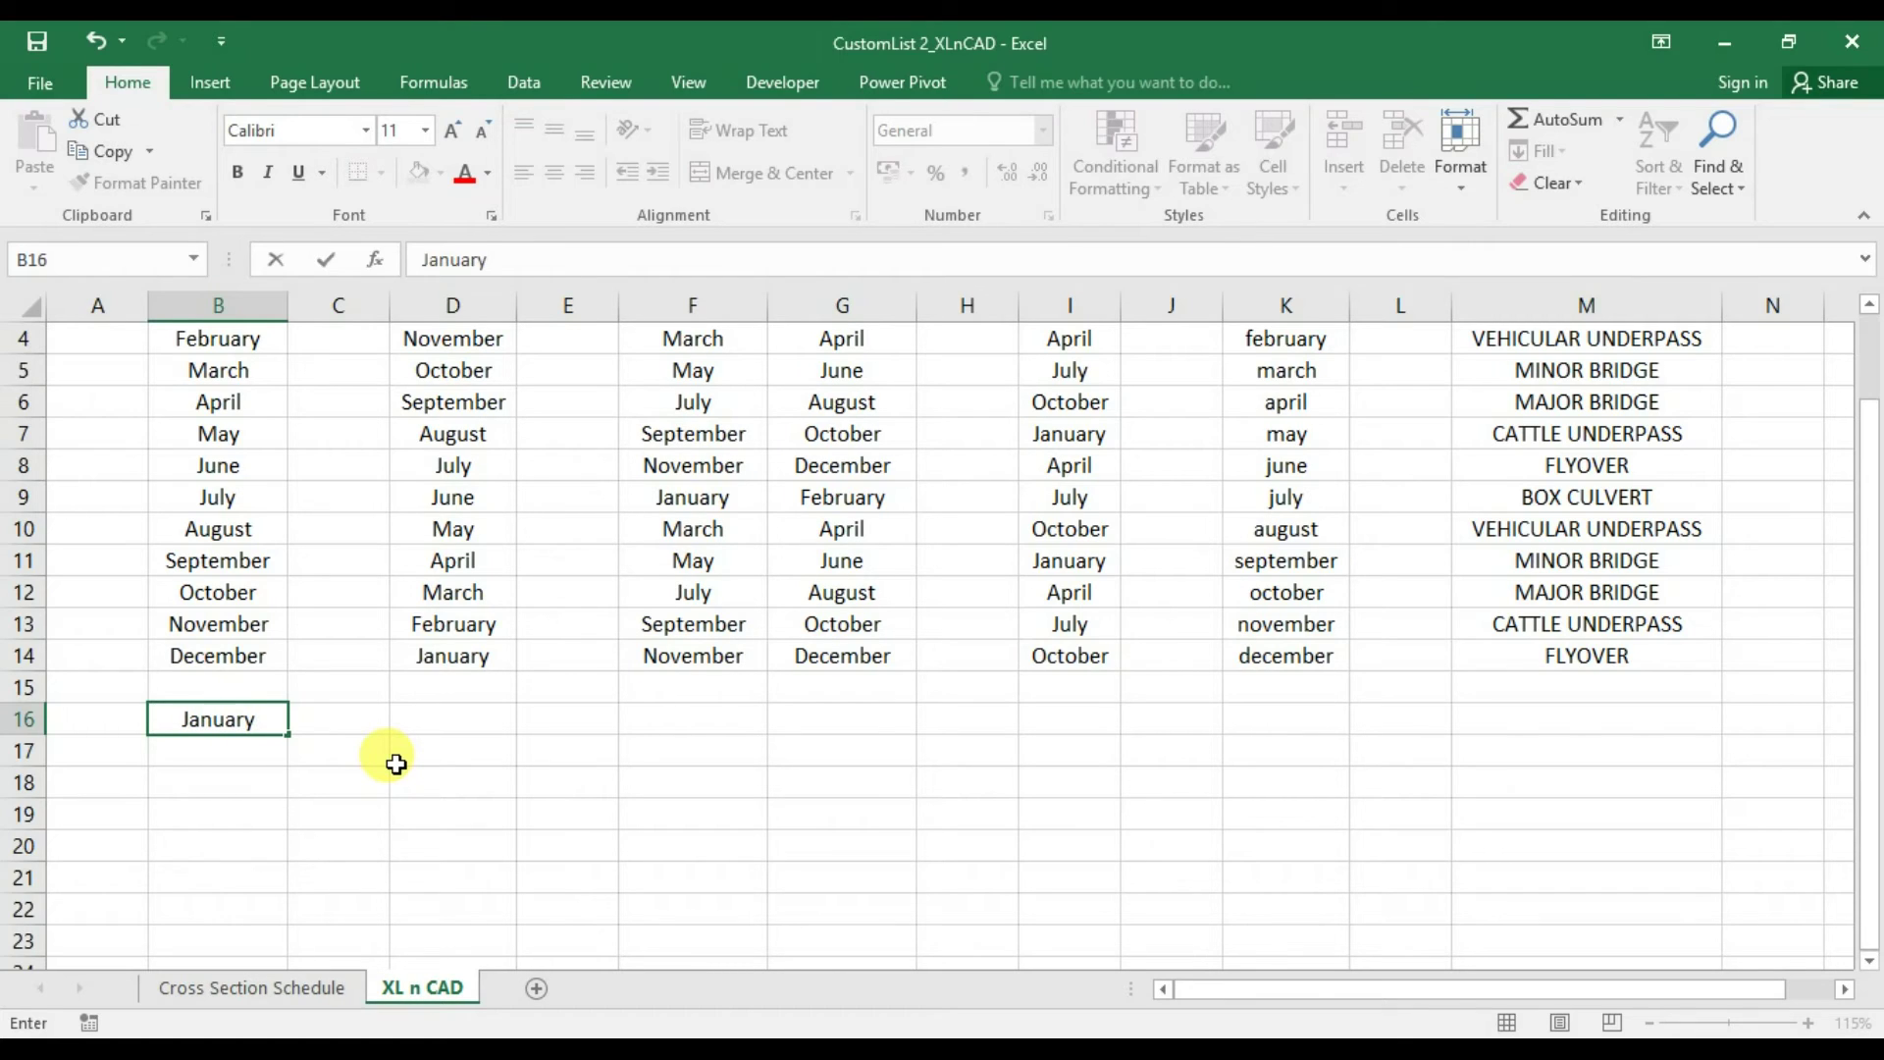
text(anuary)
key(Return)
click(265, 723)
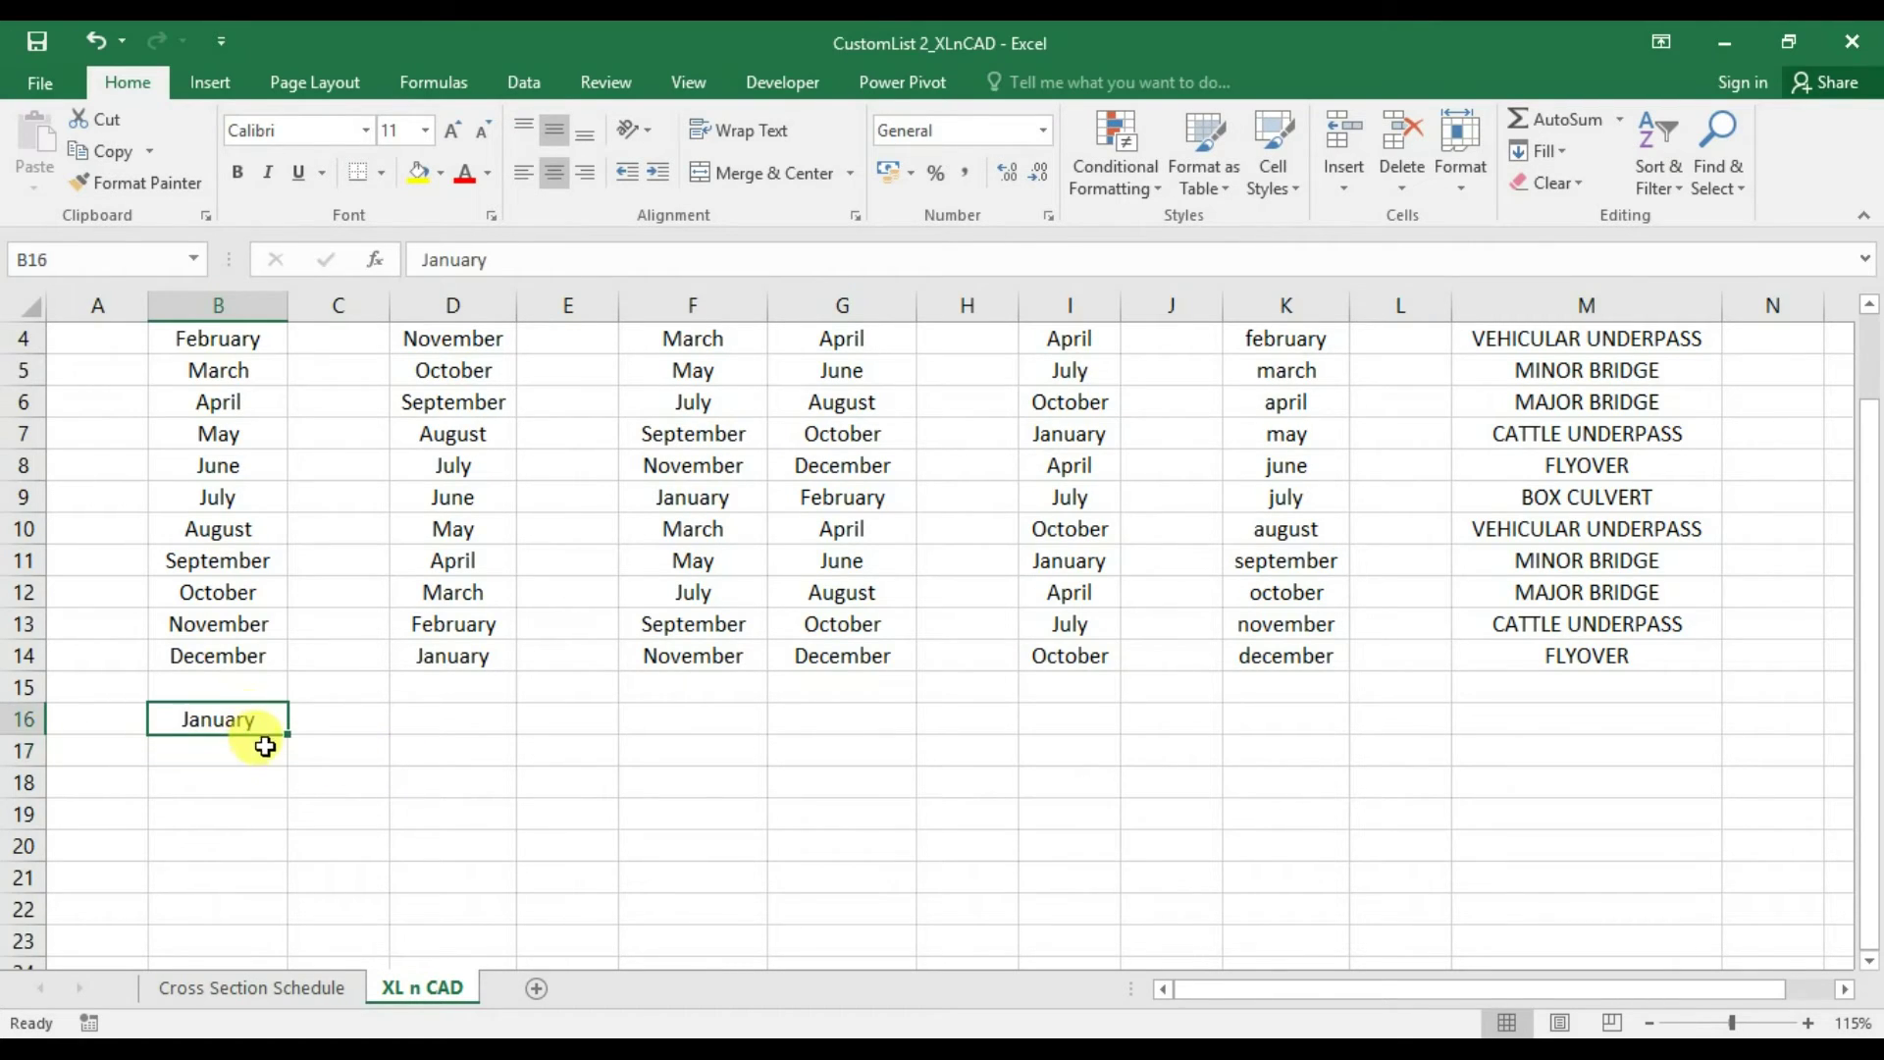
drag(286, 736, 286, 958)
Enter Monday in D16 and fill across row 16 to M16, placing weekdays every third column
scroll(382, 808, down, 1)
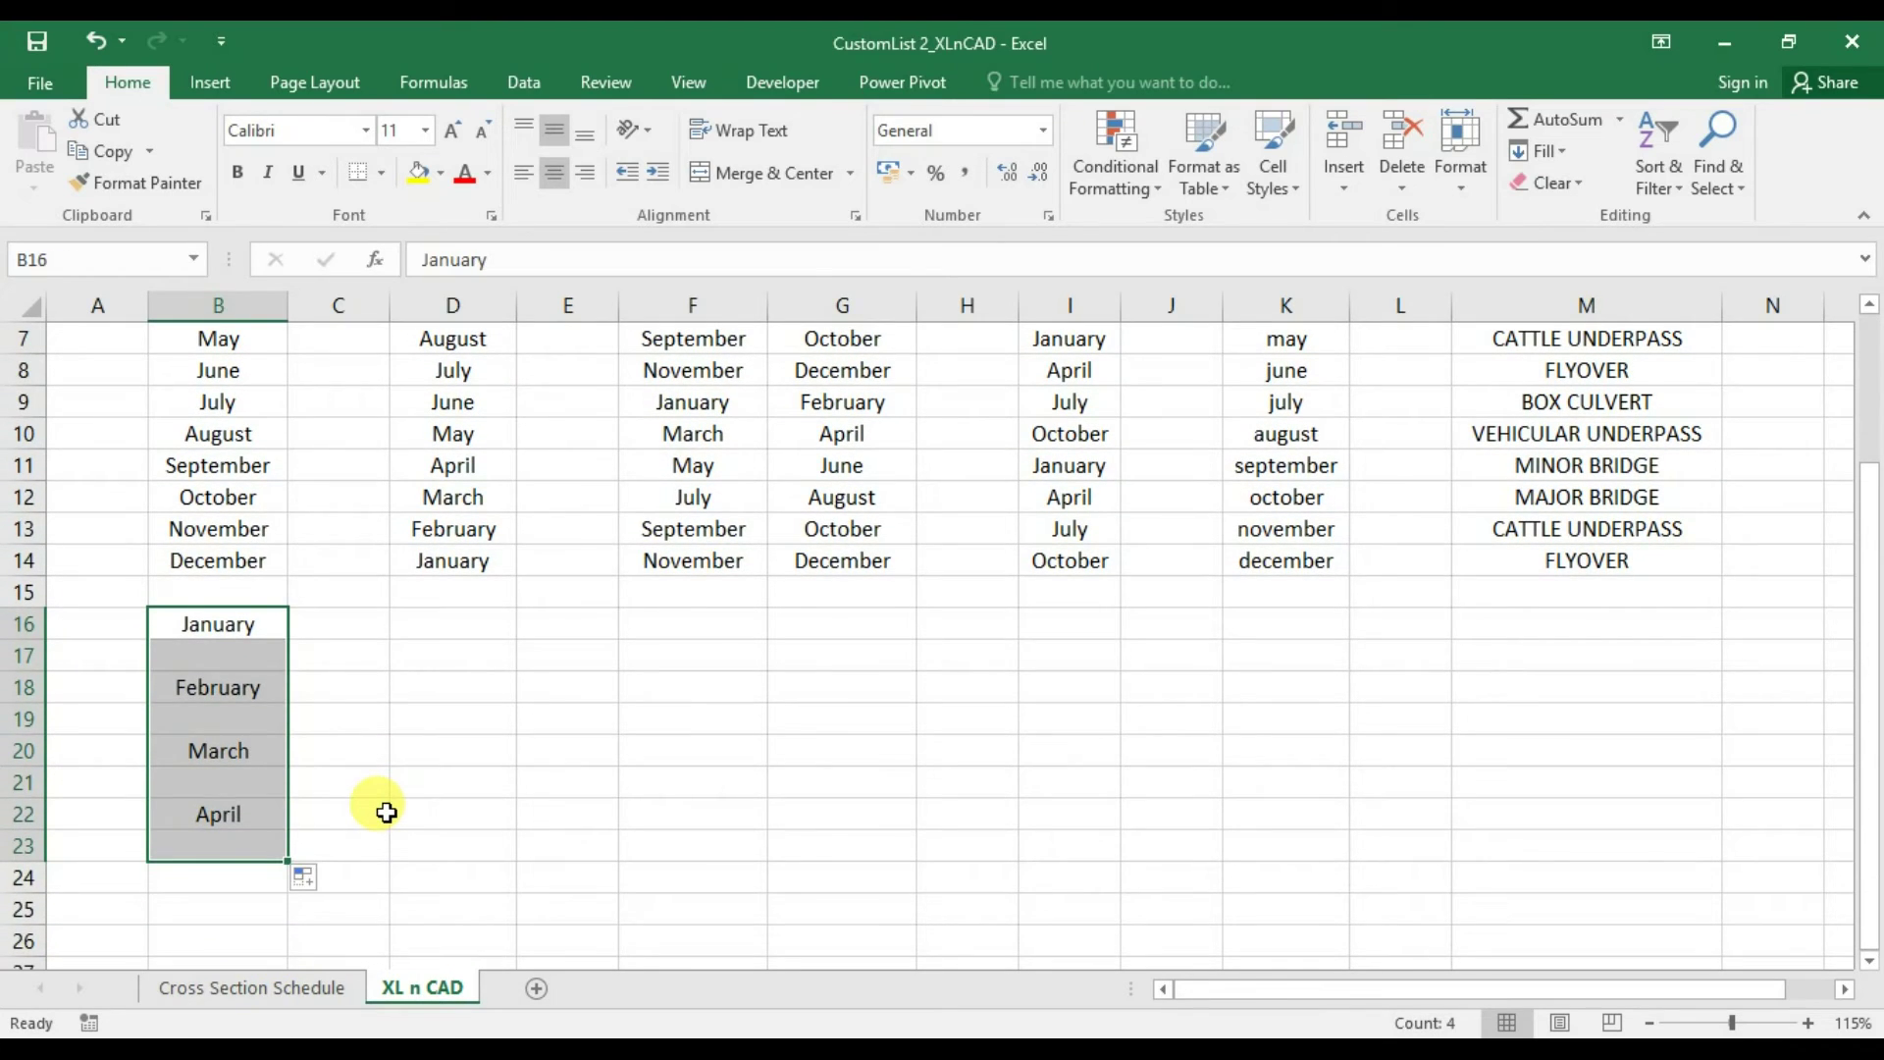
click(425, 627)
text(Monday)
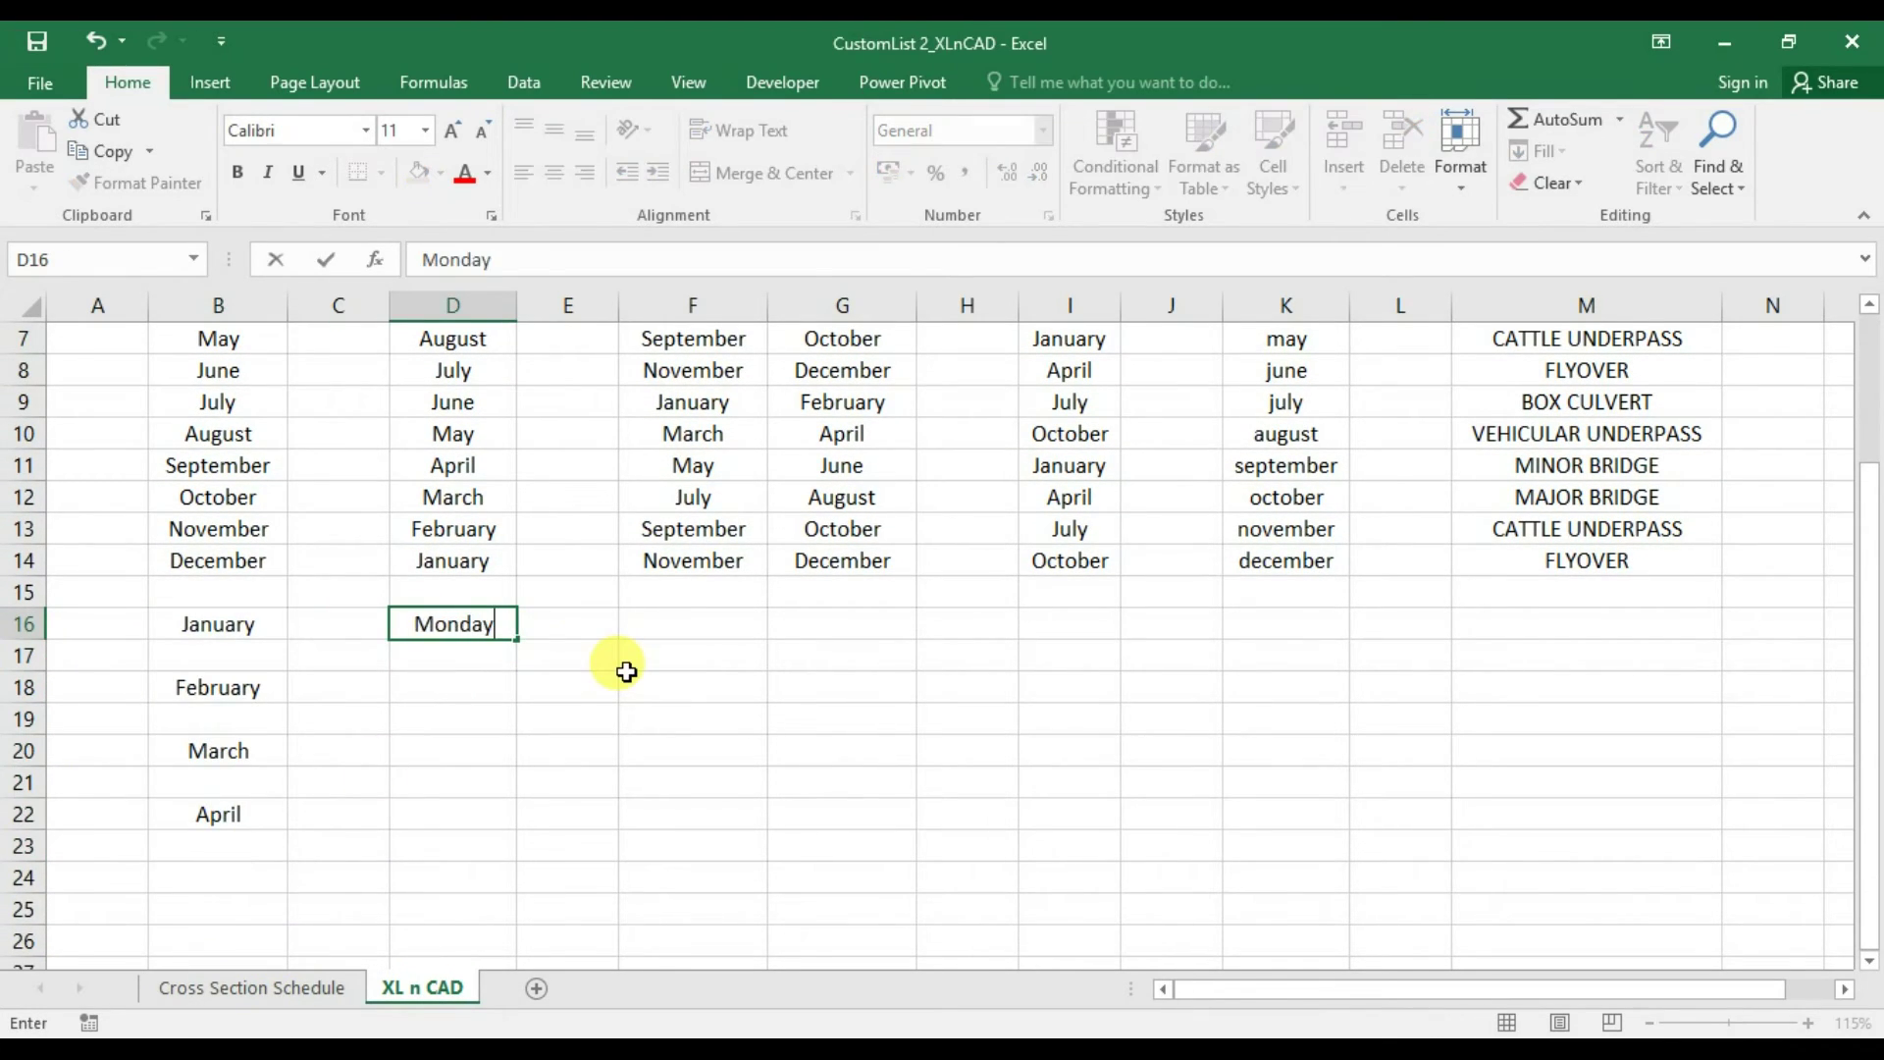
drag(461, 624, 1712, 640)
Fill Monday down column D so Tuesday to Thursday land every four rows, noting the gaps
click(453, 624)
drag(515, 639, 496, 913)
drag(498, 535, 491, 589)
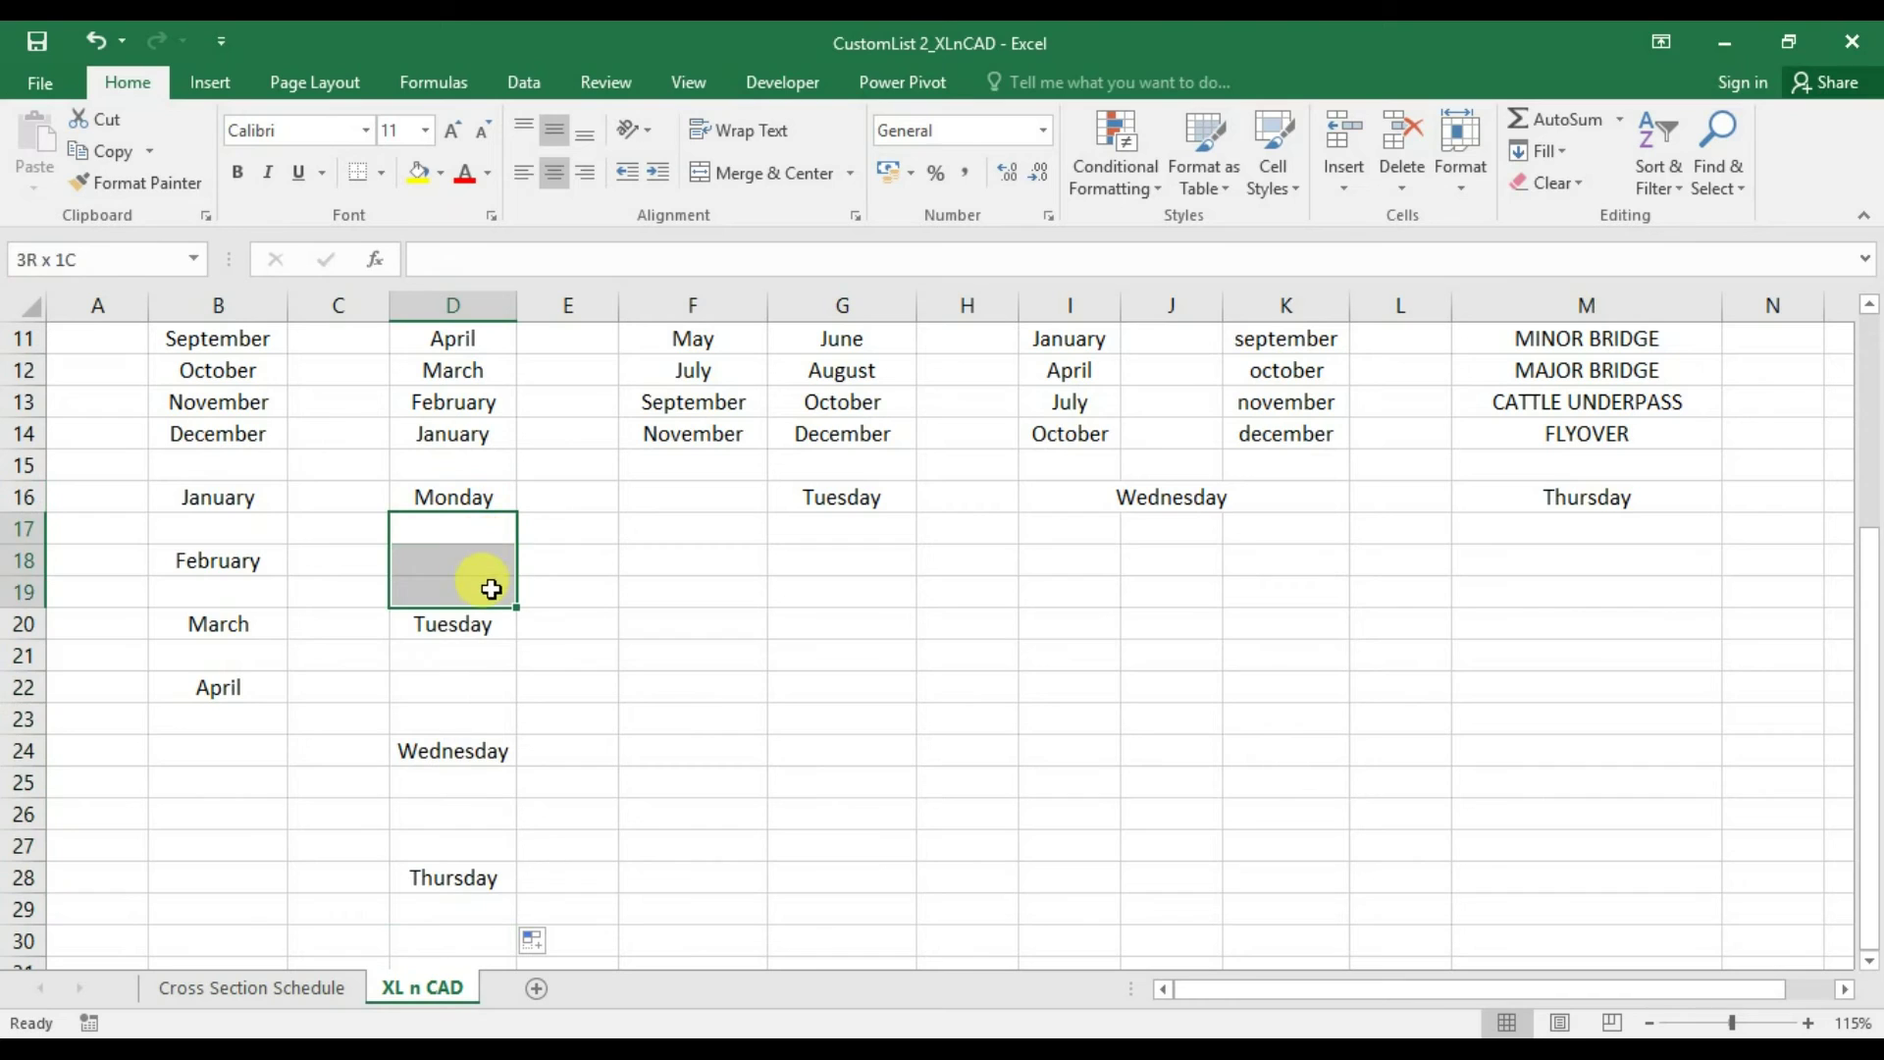
drag(476, 655, 484, 837)
drag(932, 496, 1040, 496)
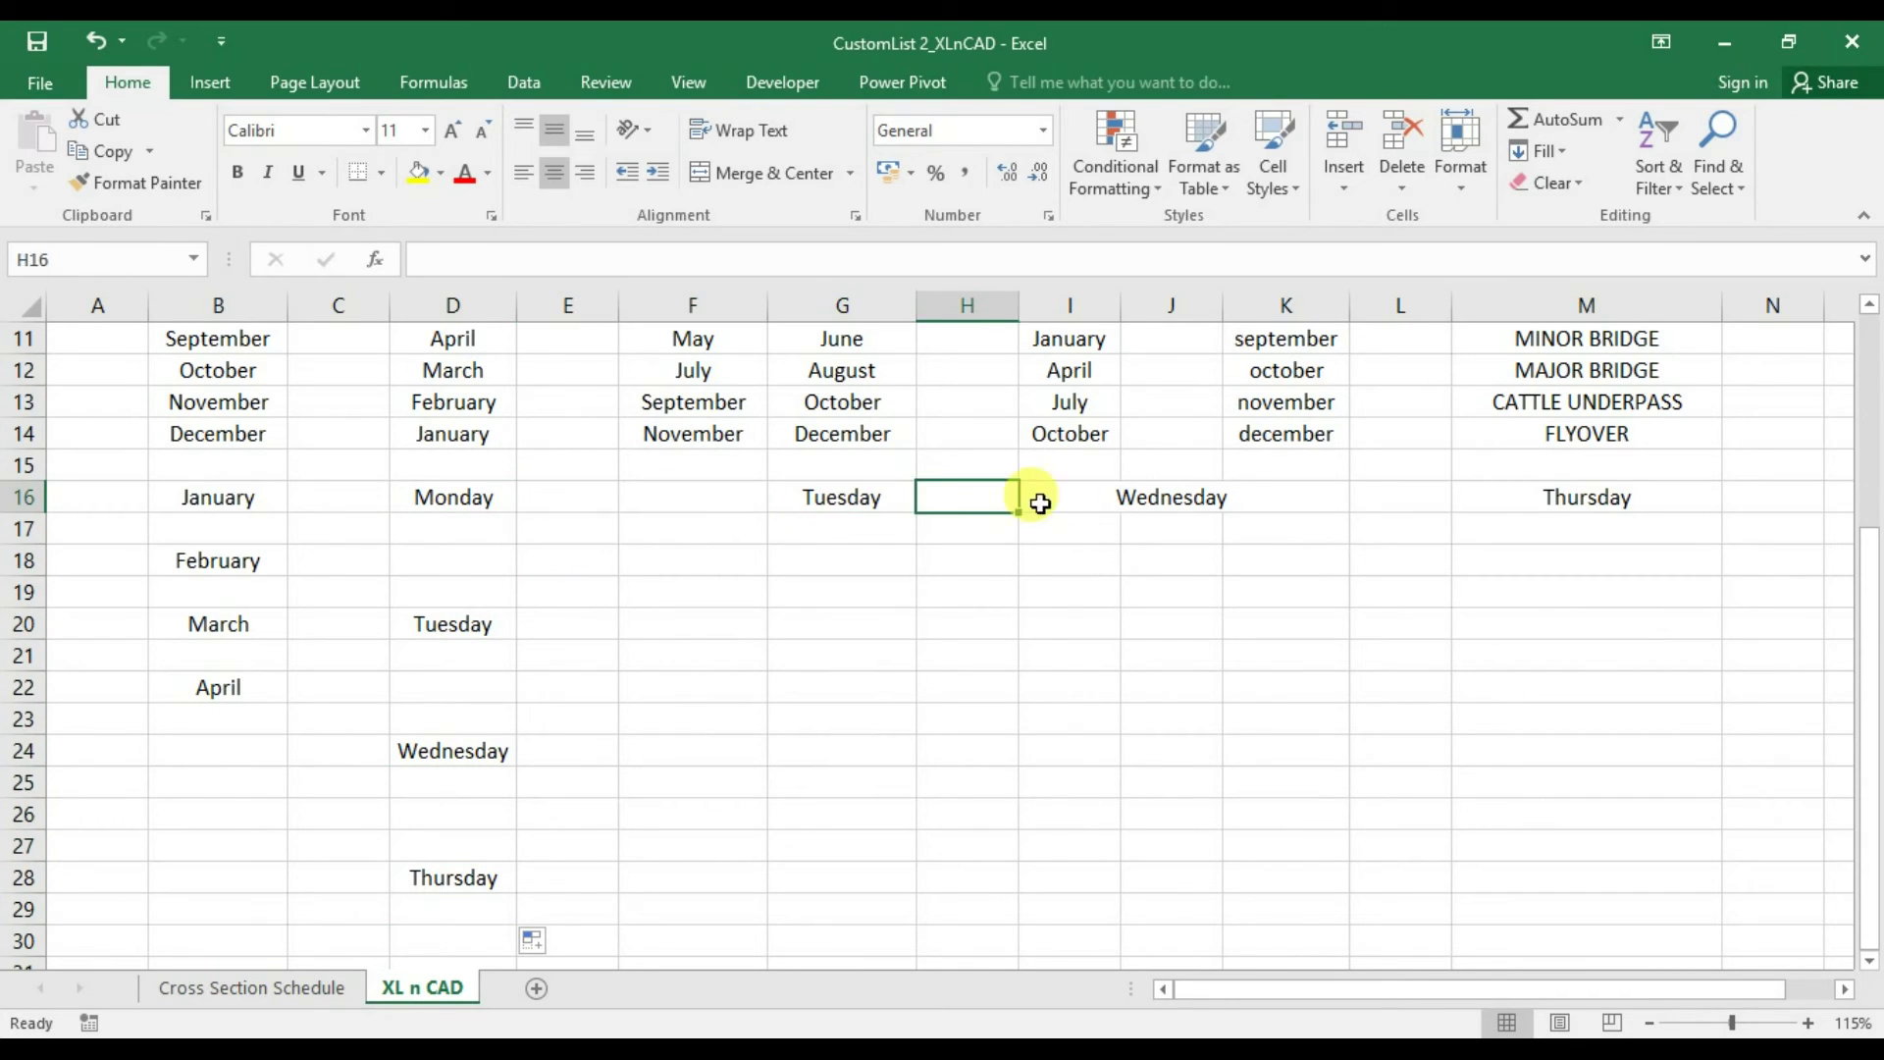
click(235, 592)
click(248, 715)
scroll(583, 650, up, 3)
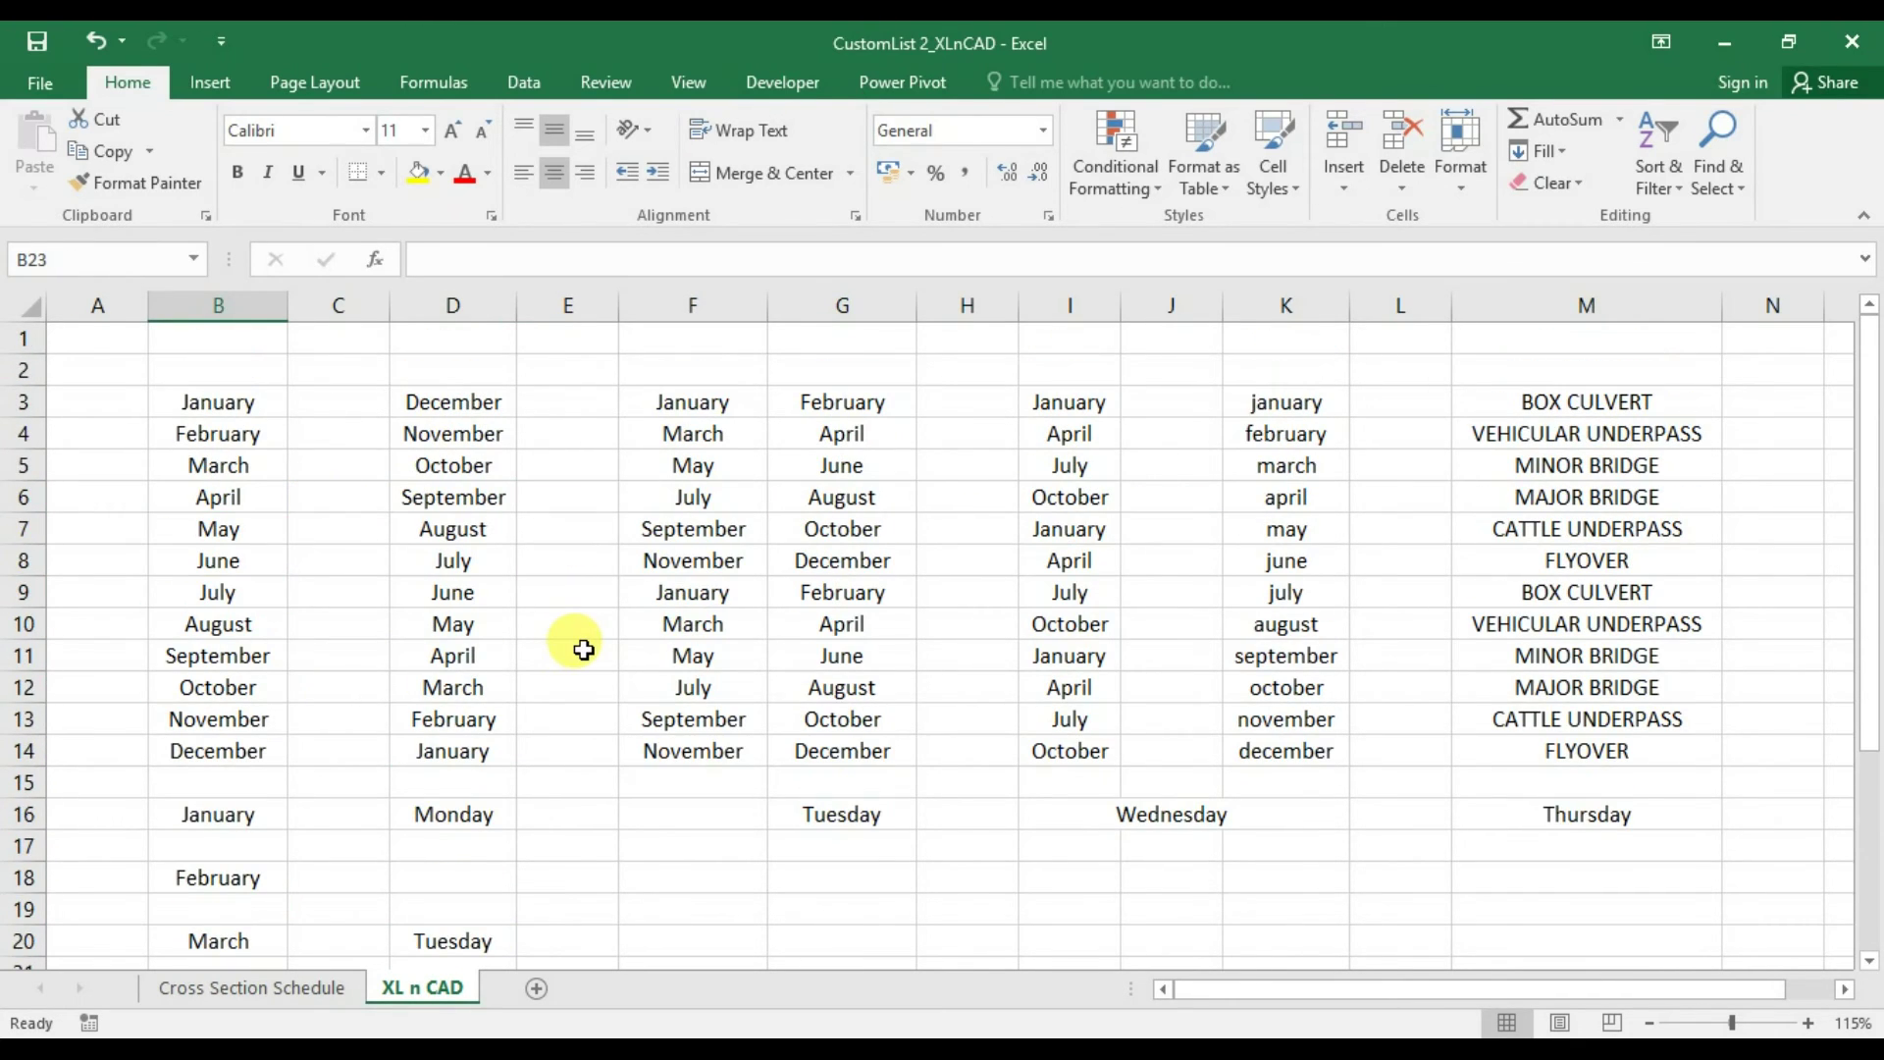